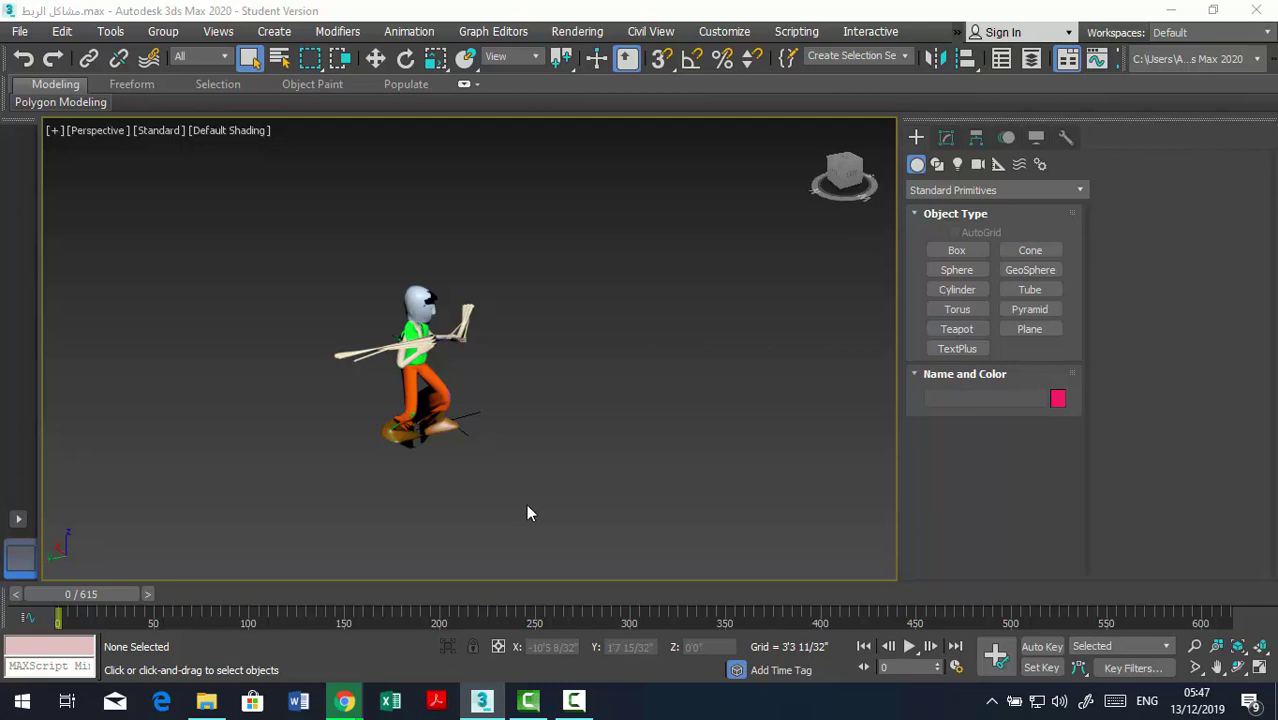
# Orbit and zoom the Perspective view to face the character's stretched arms and torso frontally.
pyautogui.keyDown('alt'); pyautogui.moveTo(489, 406); pyautogui.dragTo(414, 408, button='middle'); pyautogui.keyUp('alt')
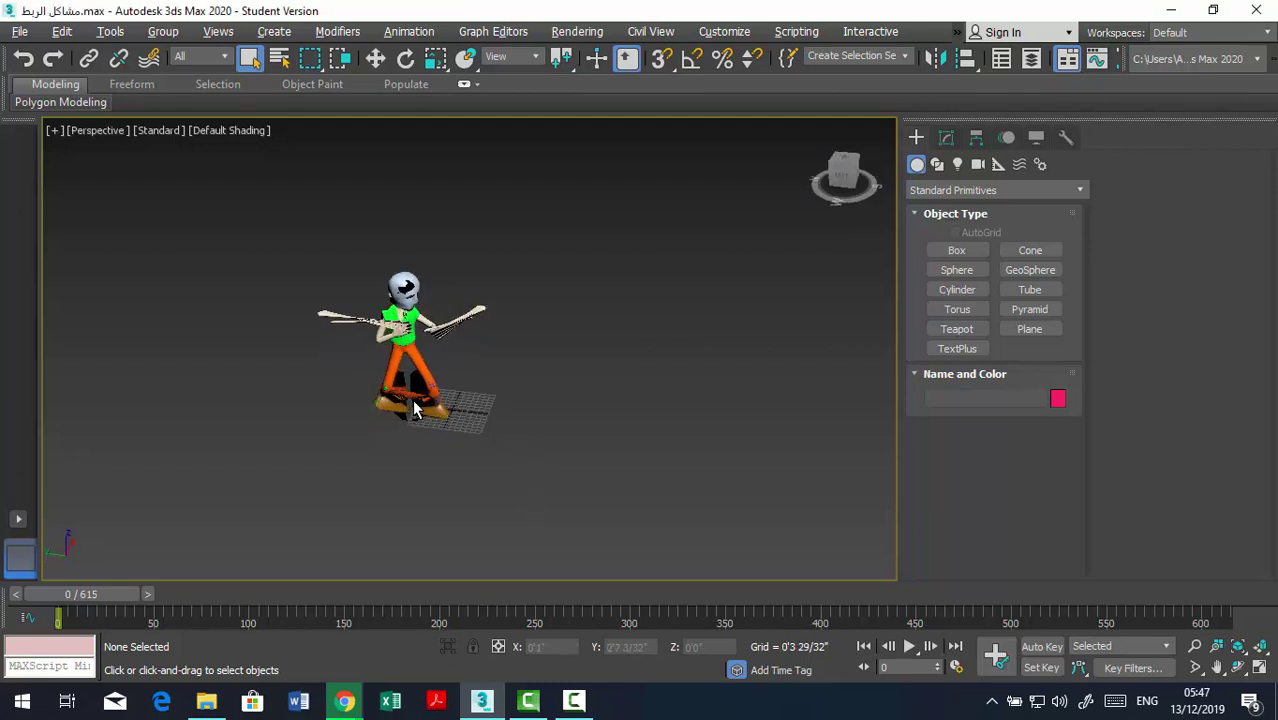
pyautogui.scroll(4, 400, 425)
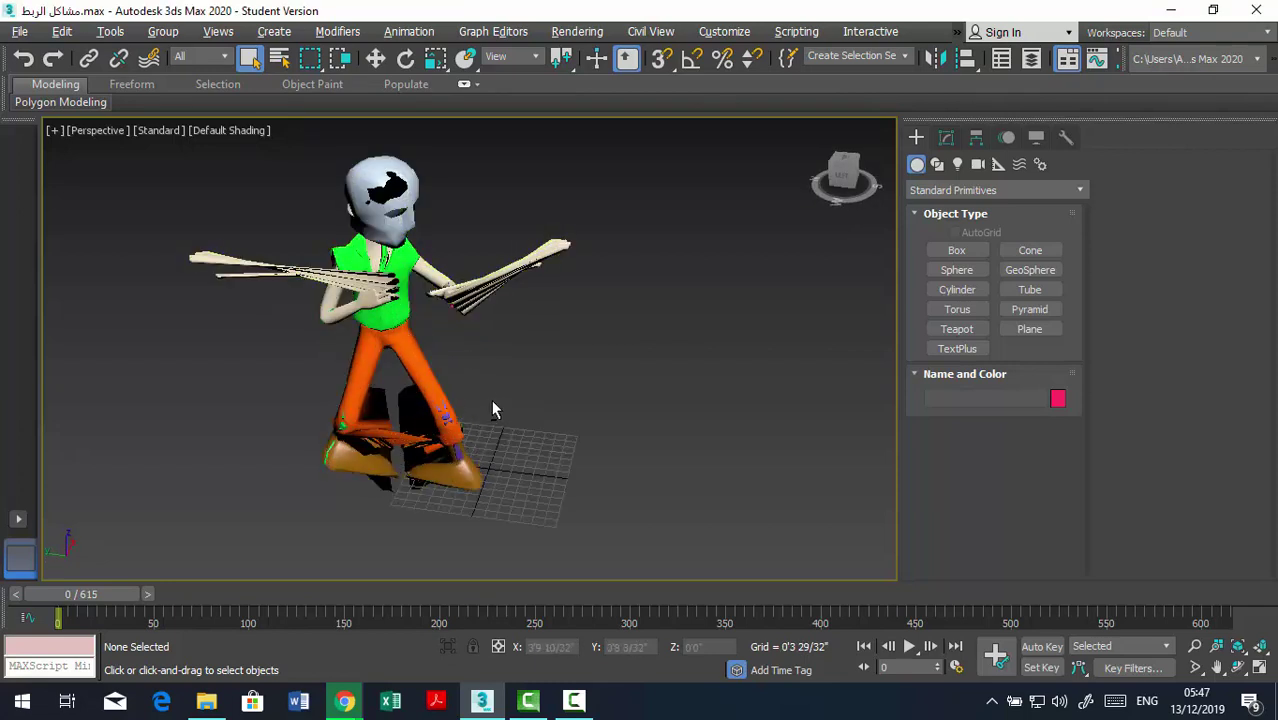
pyautogui.moveTo(492, 404)
pyautogui.keyDown('alt'); pyautogui.mouseDown(button='middle')
pyautogui.moveTo(500, 435)
pyautogui.moveTo(522, 442)
pyautogui.moveTo(410, 455)
pyautogui.moveTo(614, 478)
pyautogui.mouseUp(button='middle'); pyautogui.keyUp('alt')
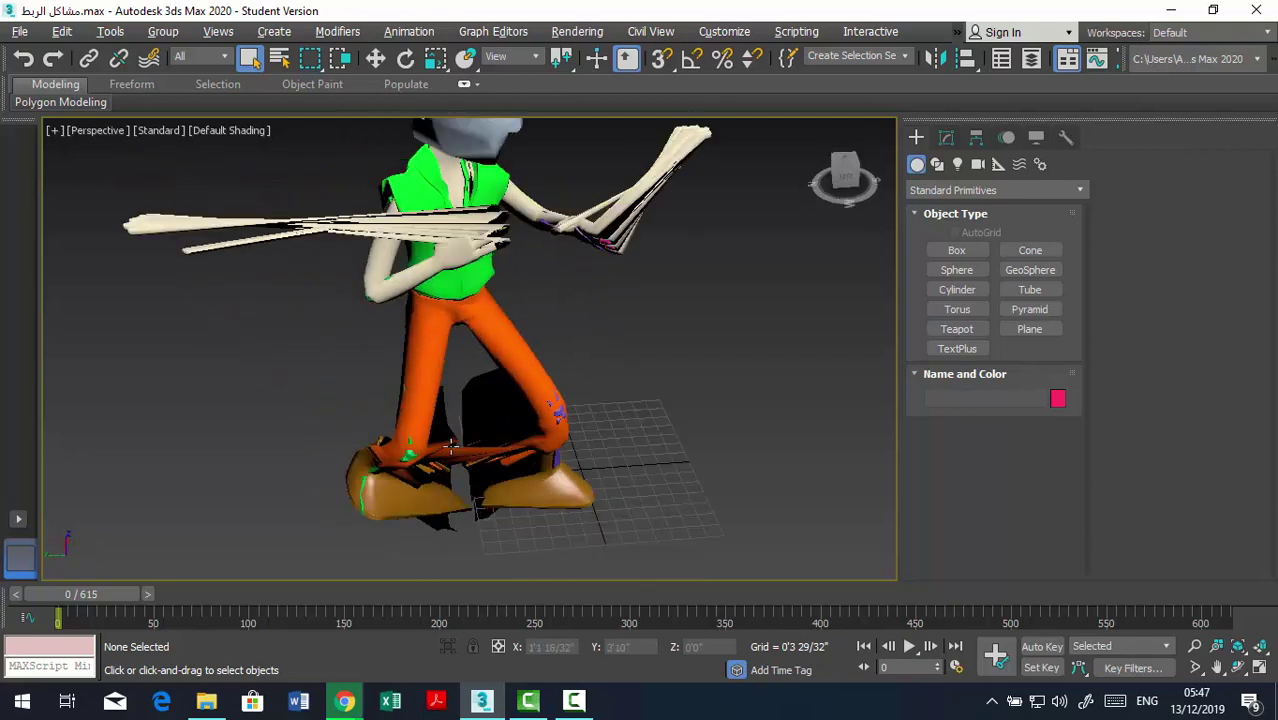
pyautogui.moveTo(706, 437)
pyautogui.keyDown('alt'); pyautogui.mouseDown(button='middle')
pyautogui.moveTo(508, 449)
pyautogui.moveTo(494, 432)
pyautogui.mouseUp(button='middle'); pyautogui.keyUp('alt')
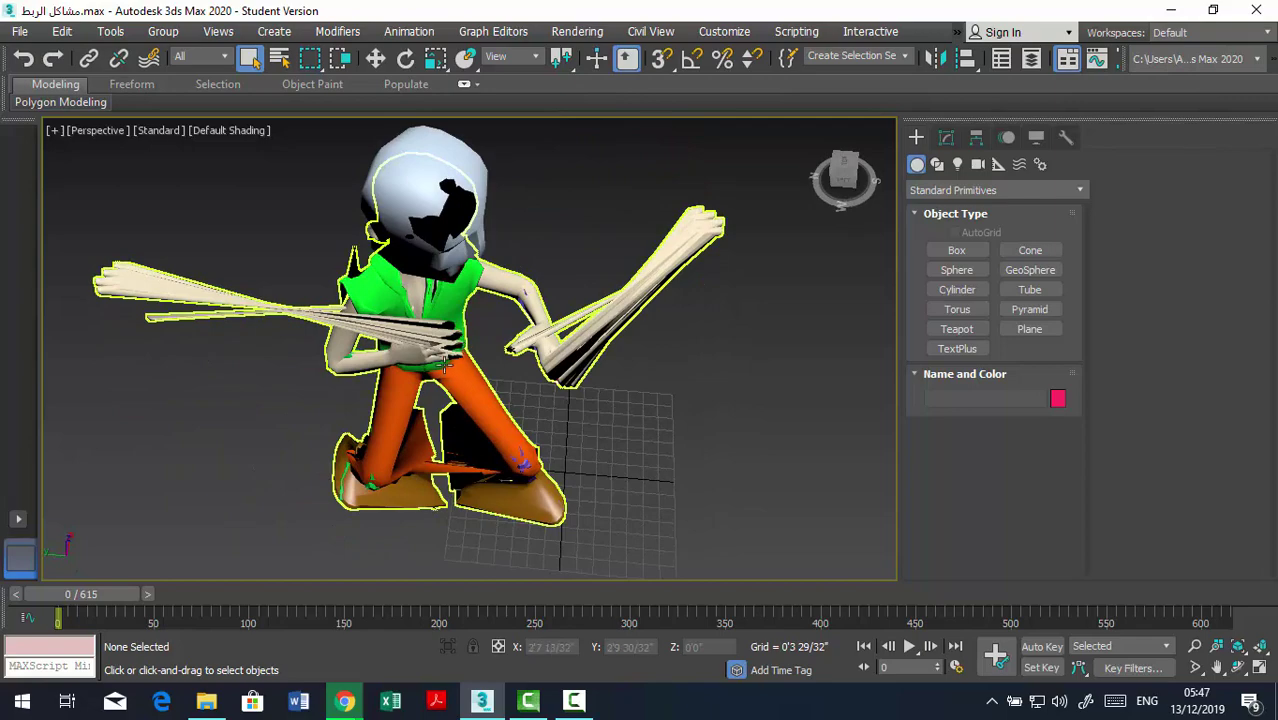
pyautogui.scroll(3, 440, 362)
pyautogui.scroll(2, 432, 348)
pyautogui.keyDown('alt'); pyautogui.moveTo(432, 348); pyautogui.dragTo(450, 354, button='middle'); pyautogui.keyUp('alt')
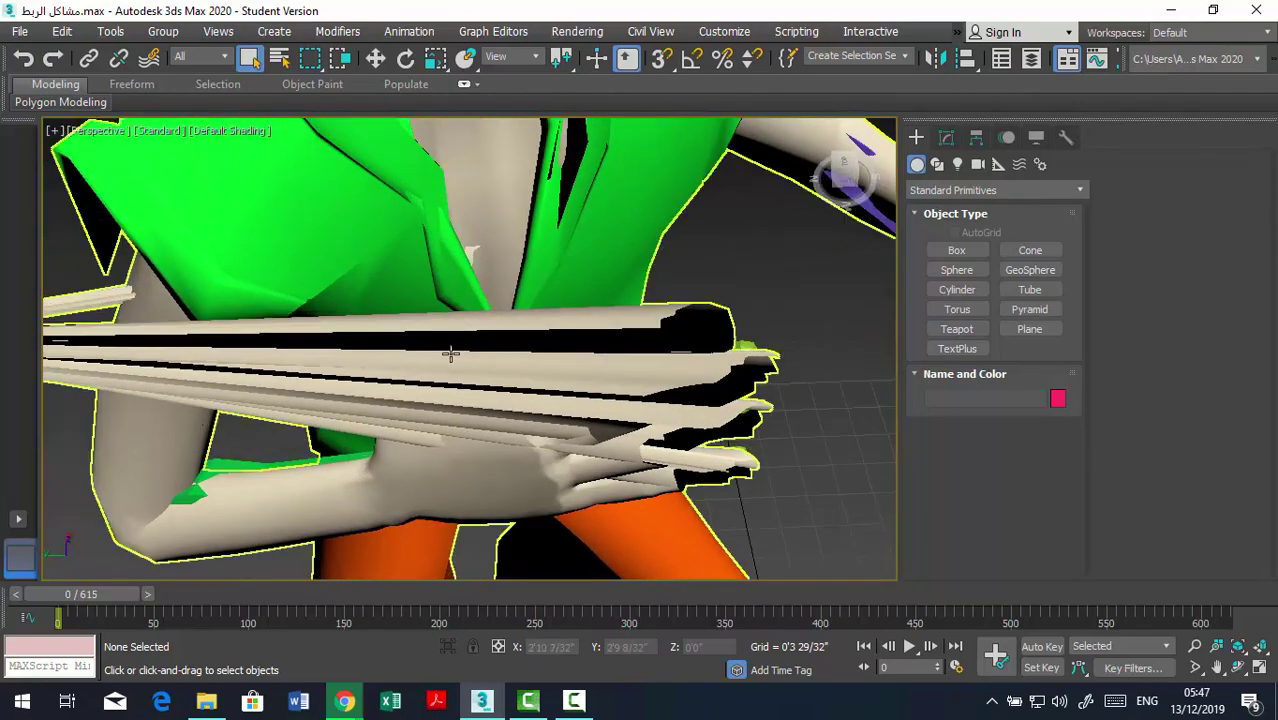
# In wireframe, examine the stretched arms and then the legs, then restore solid shading.
pyautogui.press('F3')
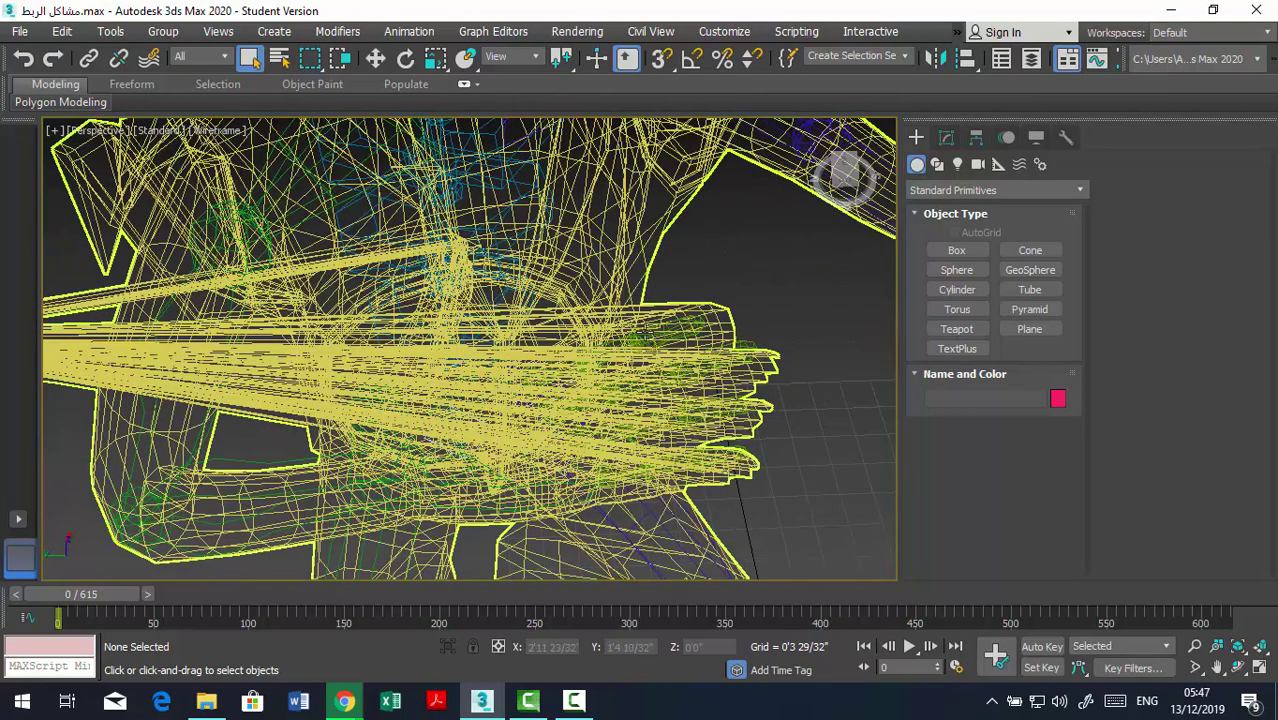
pyautogui.keyDown('alt'); pyautogui.moveTo(460, 352); pyautogui.dragTo(596, 351, button='middle'); pyautogui.keyUp('alt')
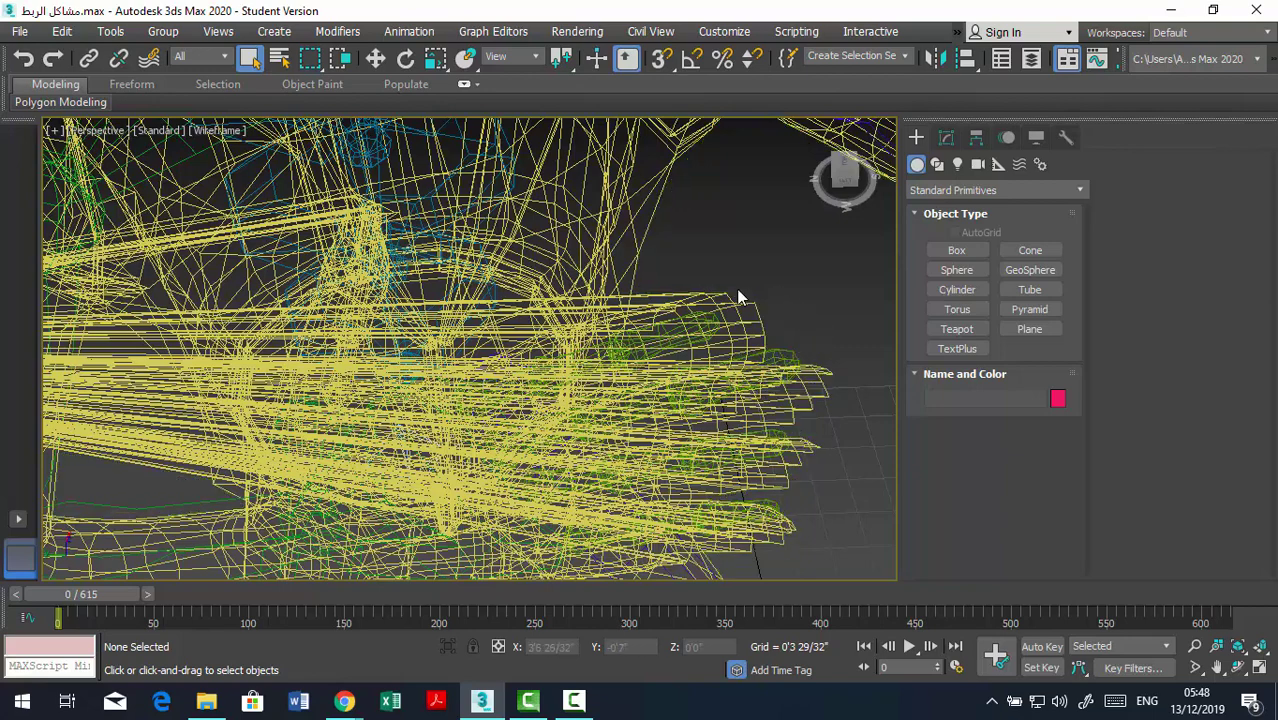
pyautogui.keyDown('alt'); pyautogui.moveTo(704, 316); pyautogui.dragTo(742, 383, button='middle'); pyautogui.keyUp('alt')
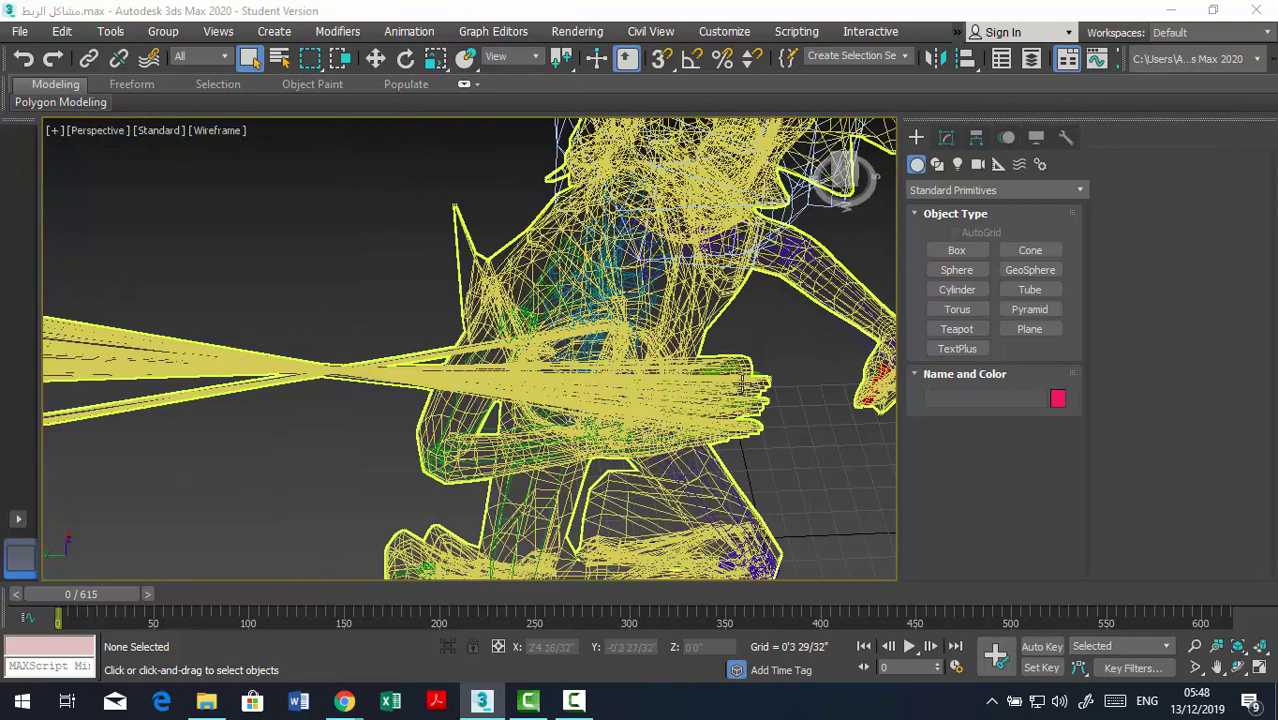
pyautogui.scroll(-4, 700, 378)
pyautogui.scroll(4, 644, 500)
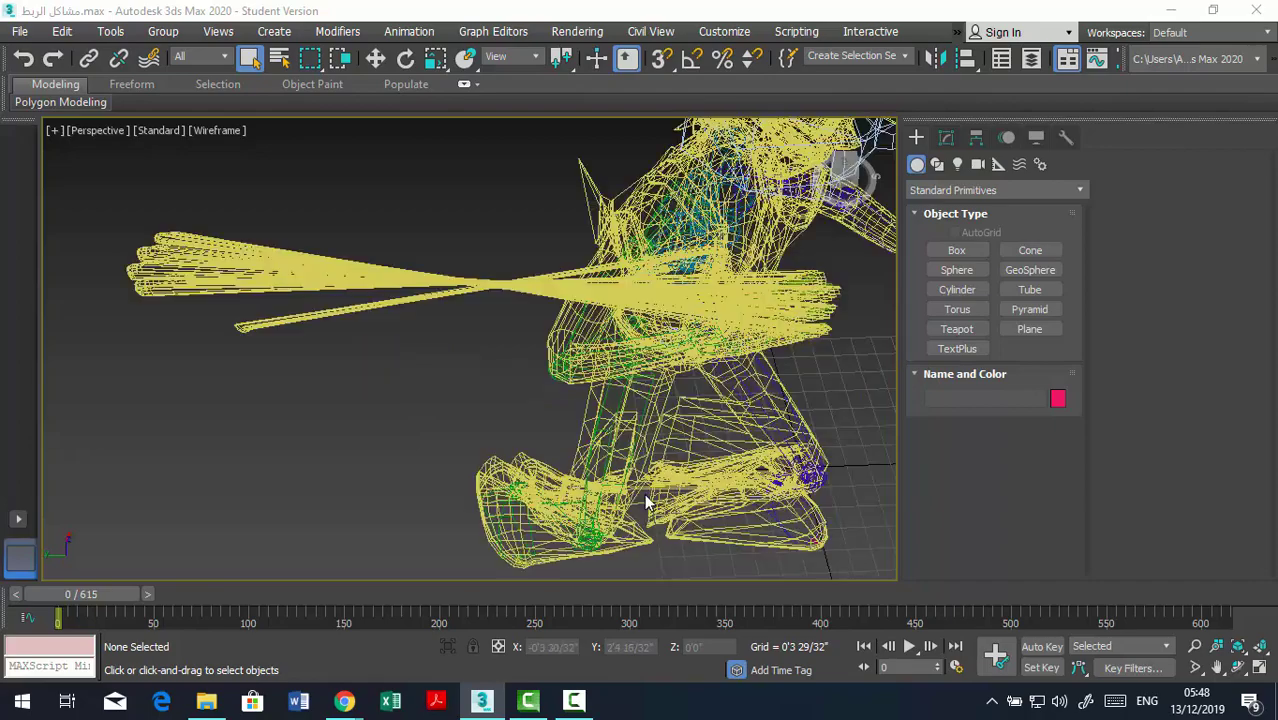
pyautogui.keyDown('alt'); pyautogui.moveTo(600, 494); pyautogui.dragTo(603, 455, button='middle'); pyautogui.keyUp('alt')
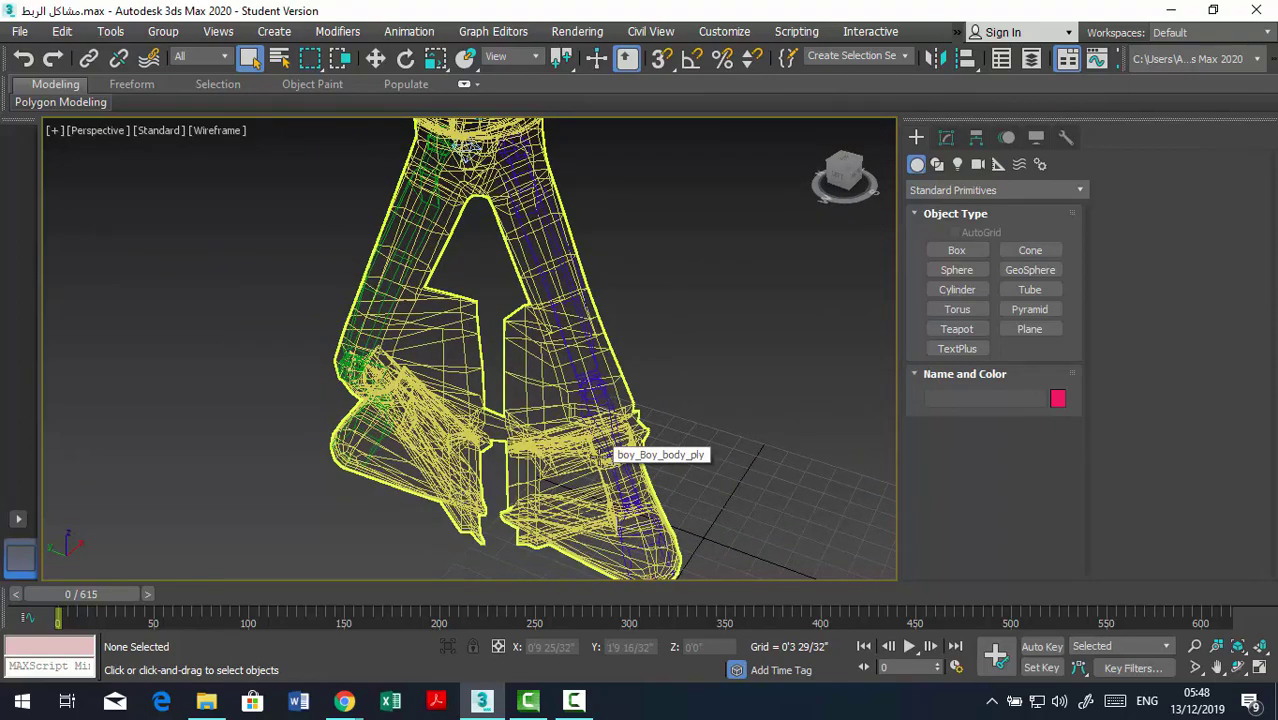
pyautogui.press('F3')
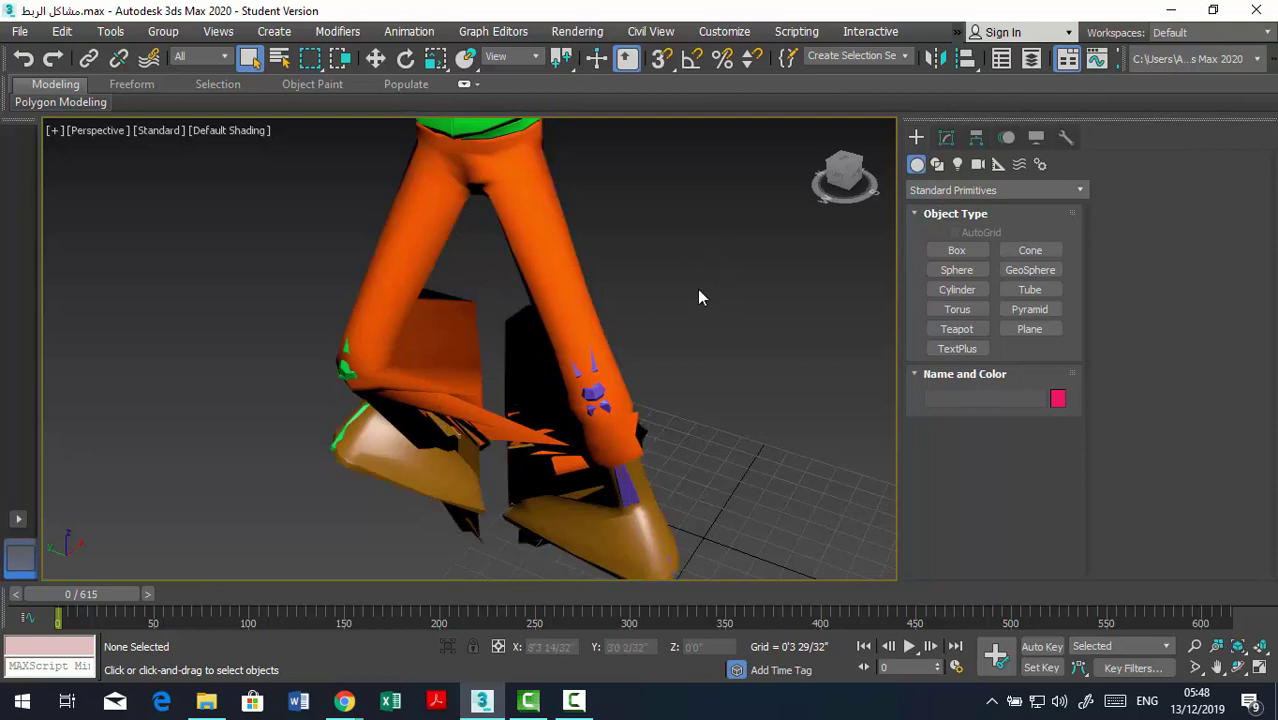
# Zoom out, zoom into the distorted legs and feet, and orbit to face the whole character.
pyautogui.scroll(-5, 688, 366)
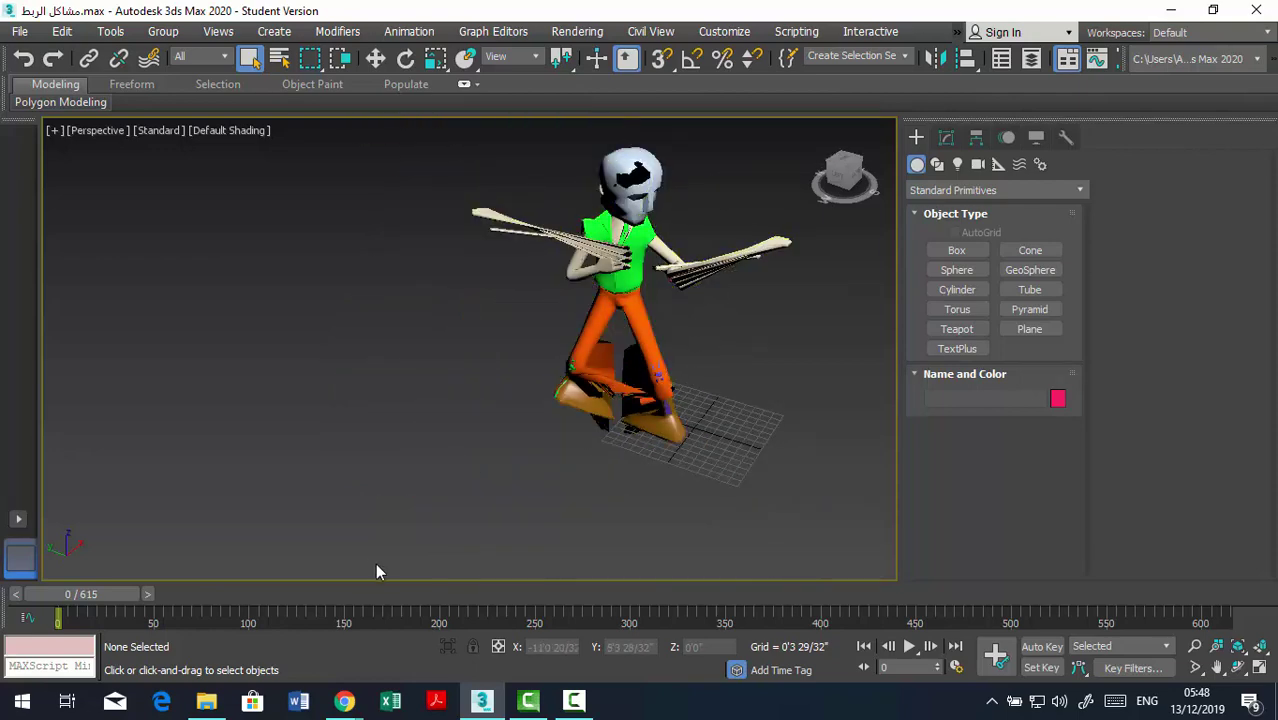
pyautogui.scroll(2, 585, 341)
pyautogui.scroll(3, 600, 360)
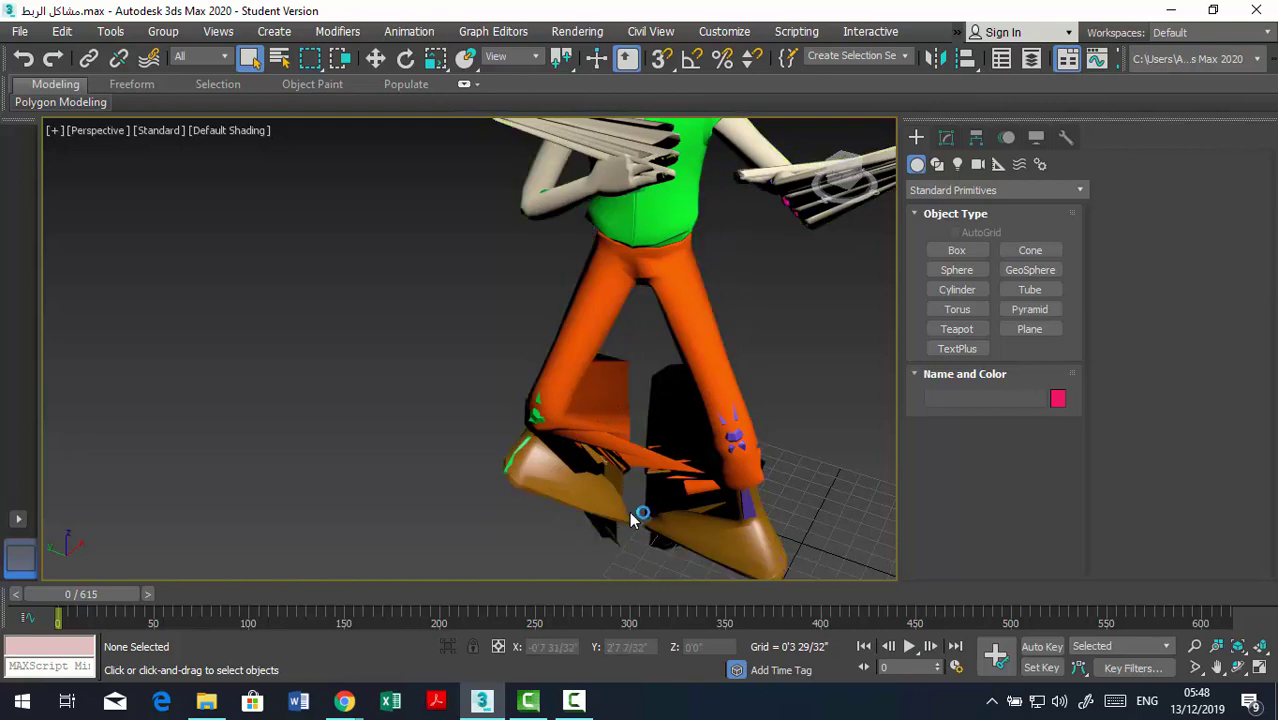
pyautogui.scroll(-5, 694, 492)
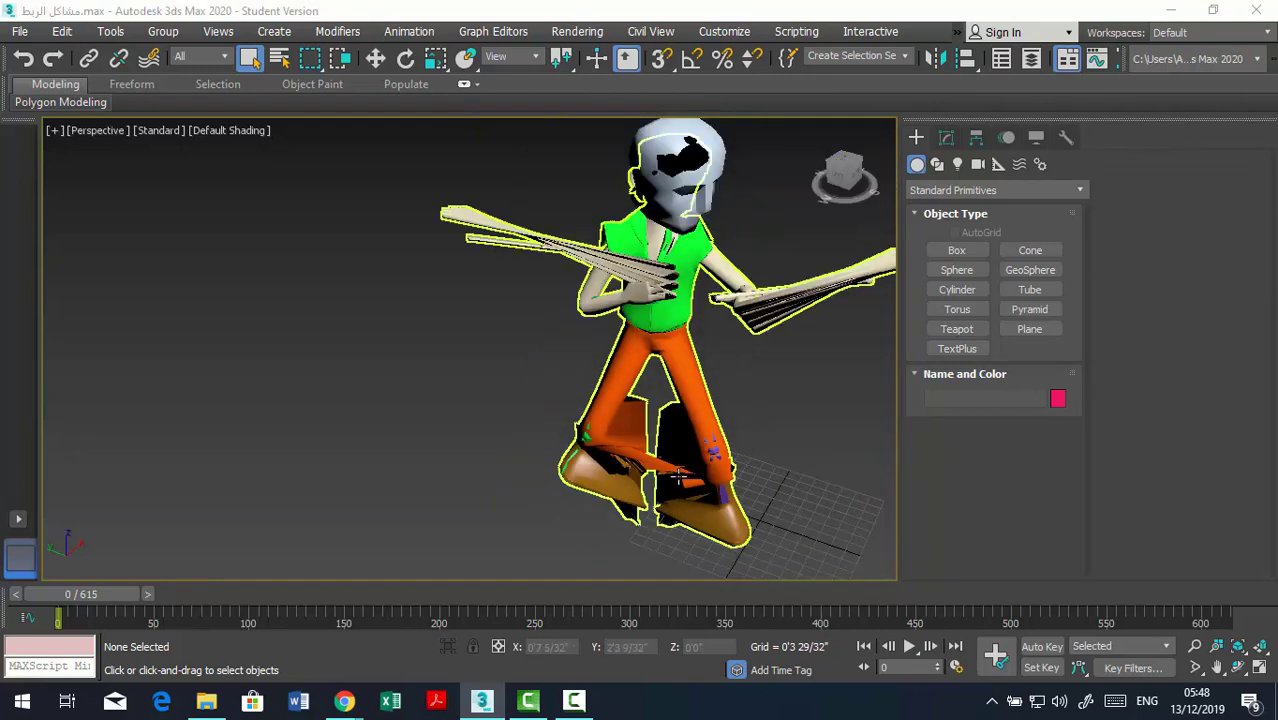
pyautogui.moveTo(707, 435)
pyautogui.keyDown('alt'); pyautogui.mouseDown(button='middle')
pyautogui.moveTo(415, 352)
pyautogui.moveTo(462, 396)
pyautogui.mouseUp(button='middle'); pyautogui.keyUp('alt')
pyautogui.scroll(2, 415, 352)
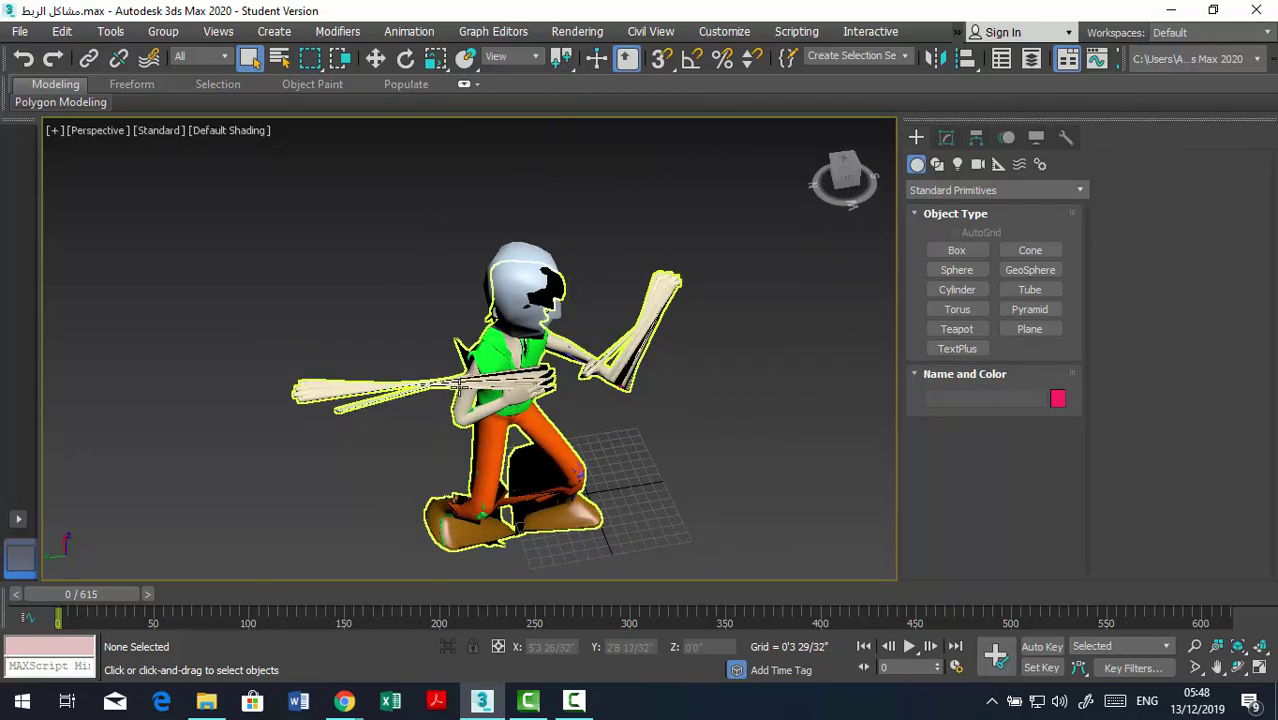
# Select the character's body mesh and bring up its modifier settings.
pyautogui.click(503, 355)
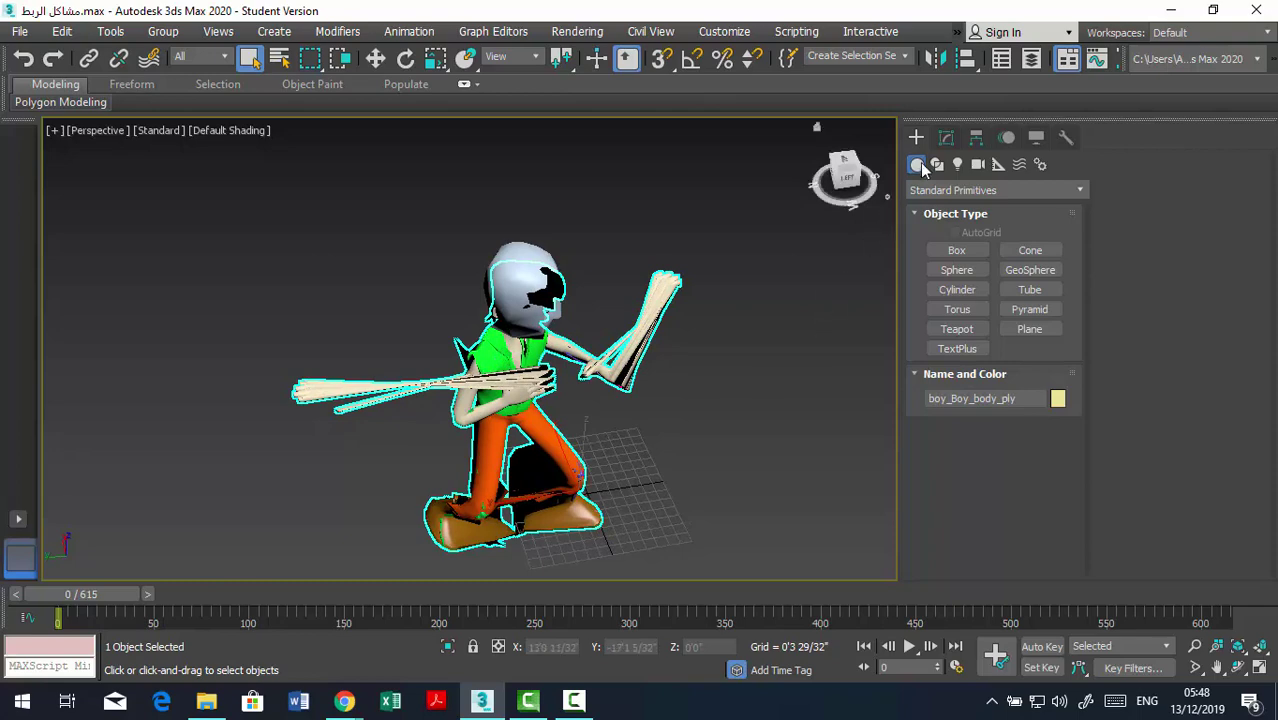
pyautogui.click(765, 361)
pyautogui.click(496, 347)
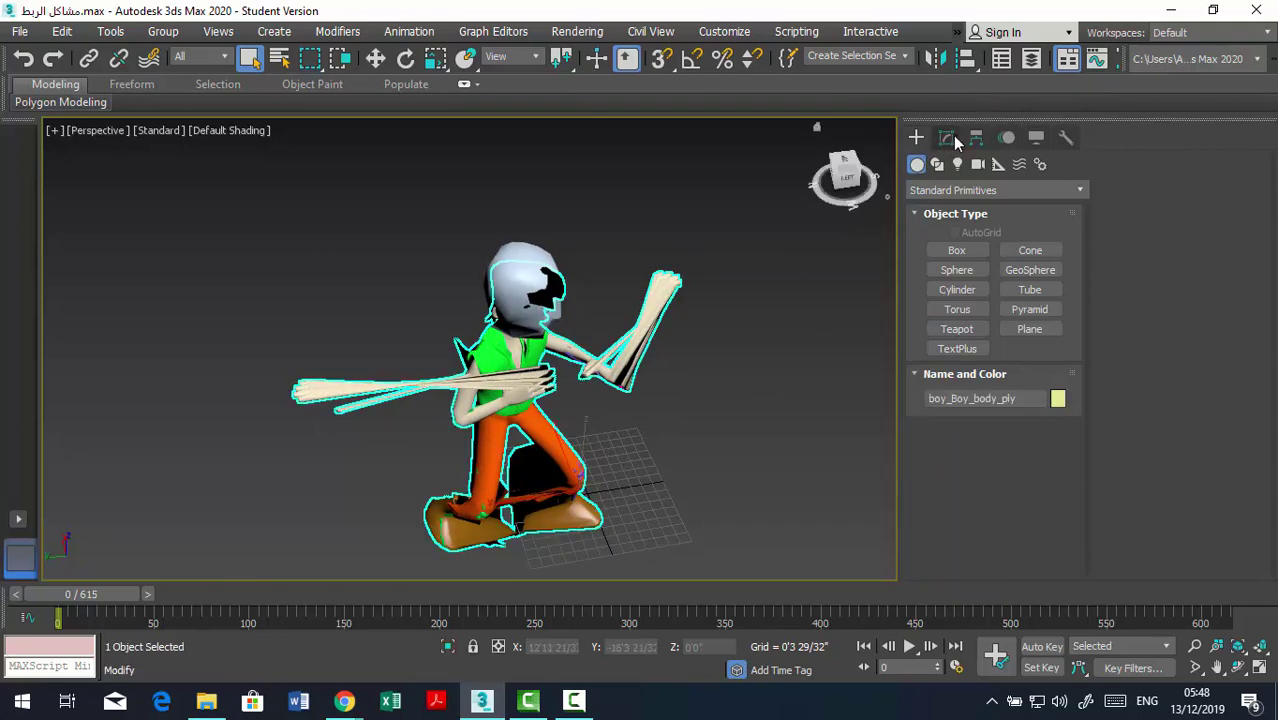
pyautogui.click(947, 139)
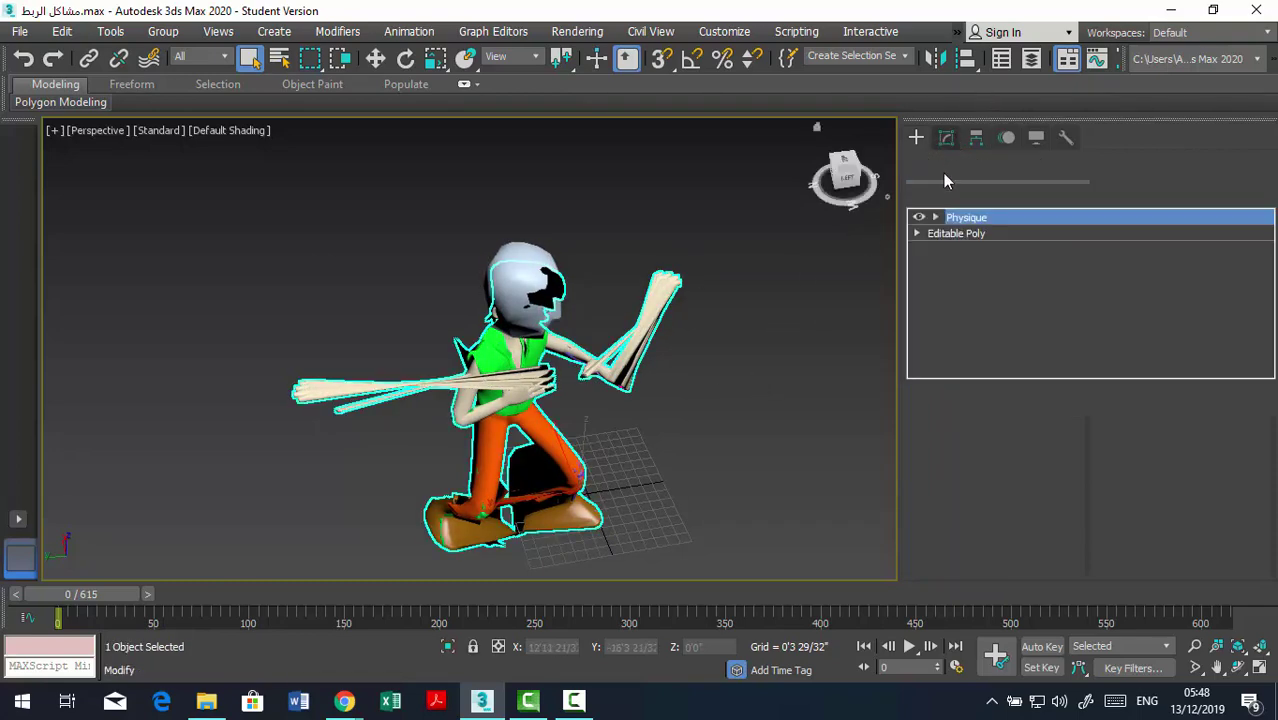
# Expand Physique in the stack and settle on its Envelope sub-object level.
pyautogui.click(961, 222)
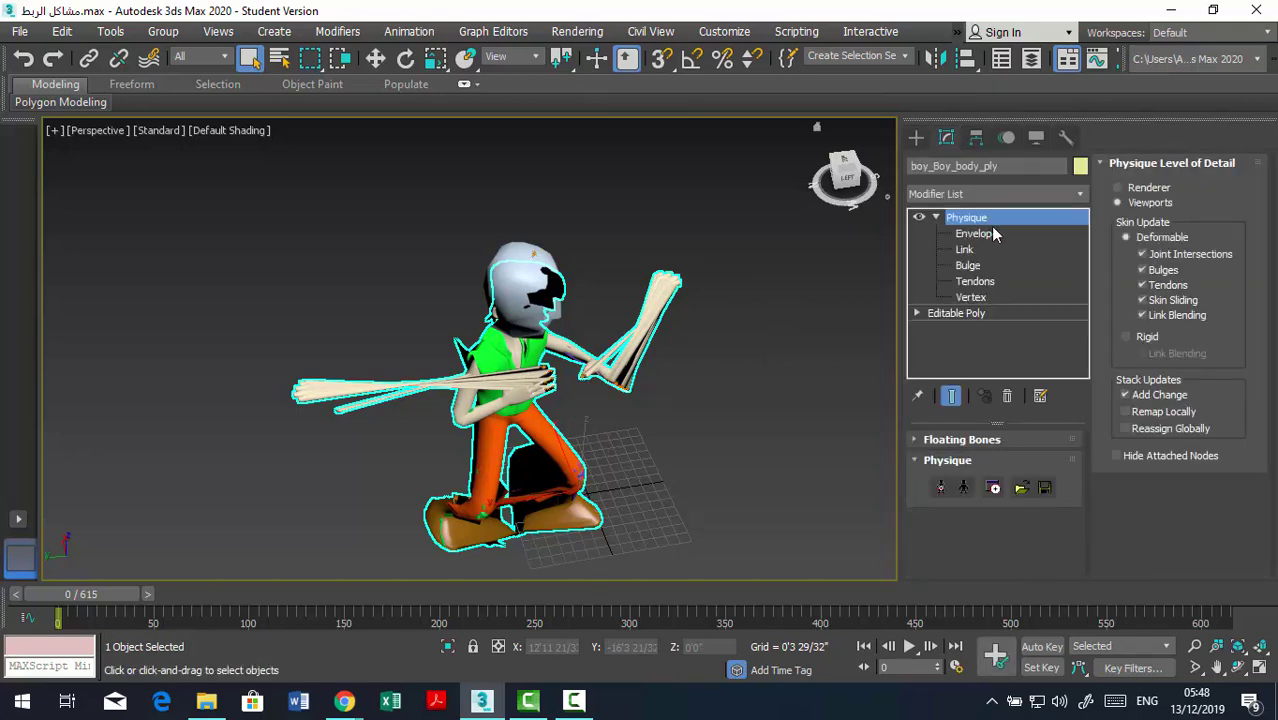
pyautogui.click(976, 234)
pyautogui.click(970, 297)
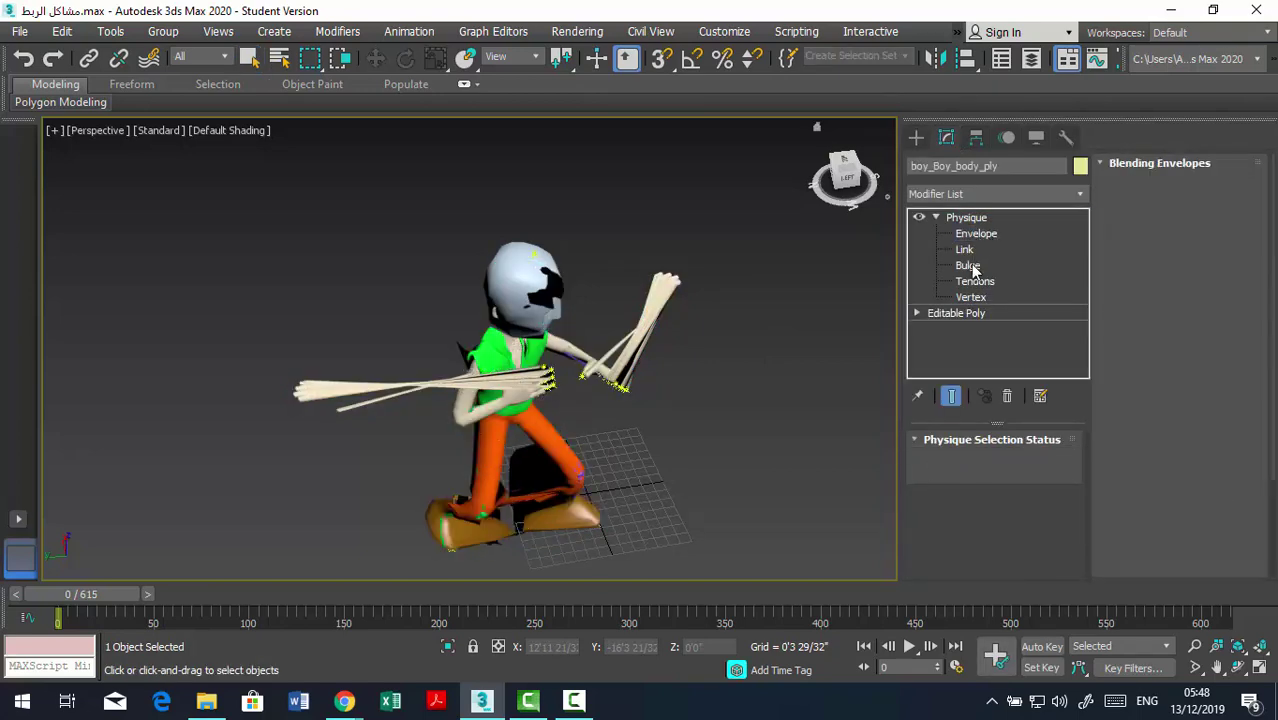
pyautogui.click(986, 236)
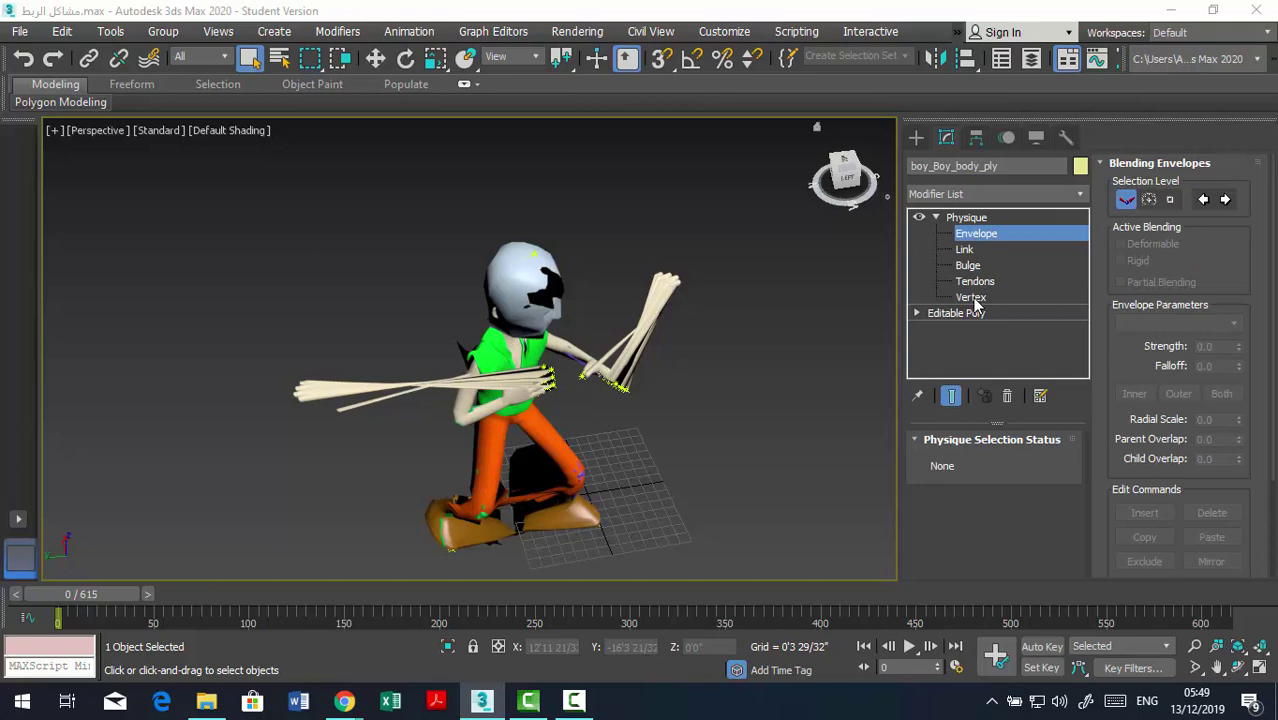
pyautogui.click(972, 298)
pyautogui.click(993, 235)
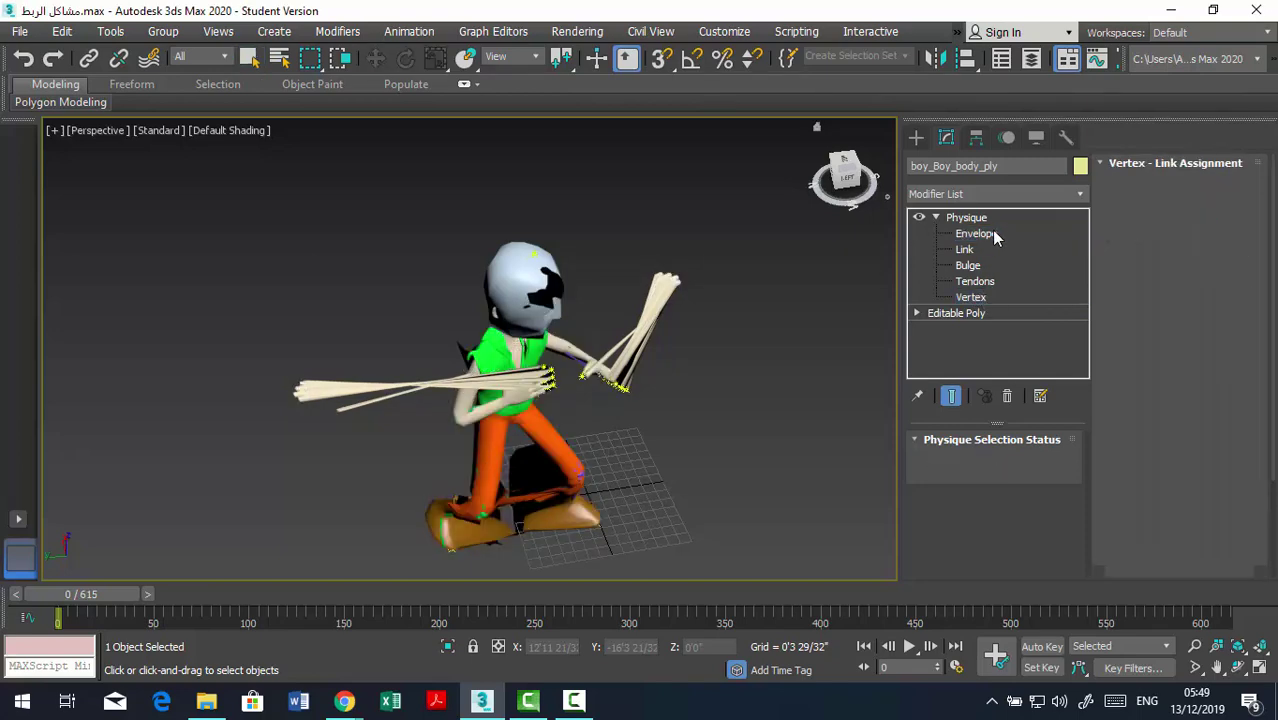
pyautogui.click(993, 235)
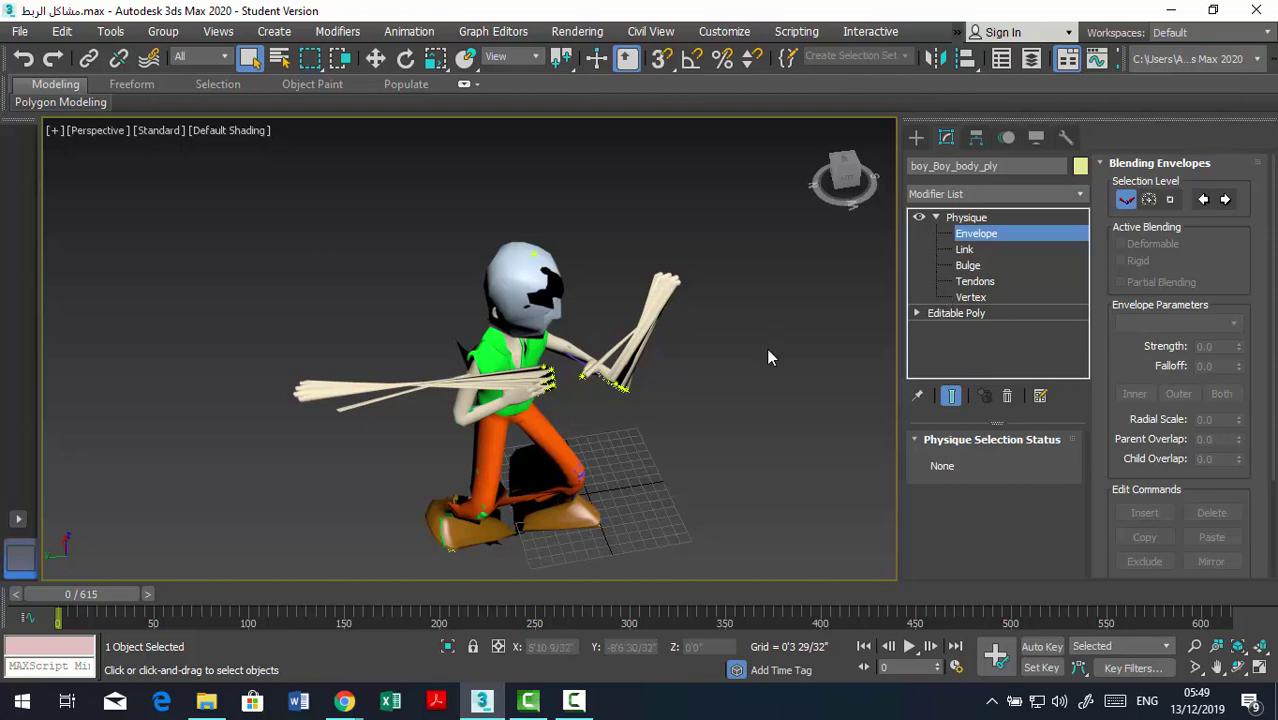
# At Physique's Vertex level, box-select the hand vertices, inspect them, then clear the selection.
pyautogui.click(970, 297)
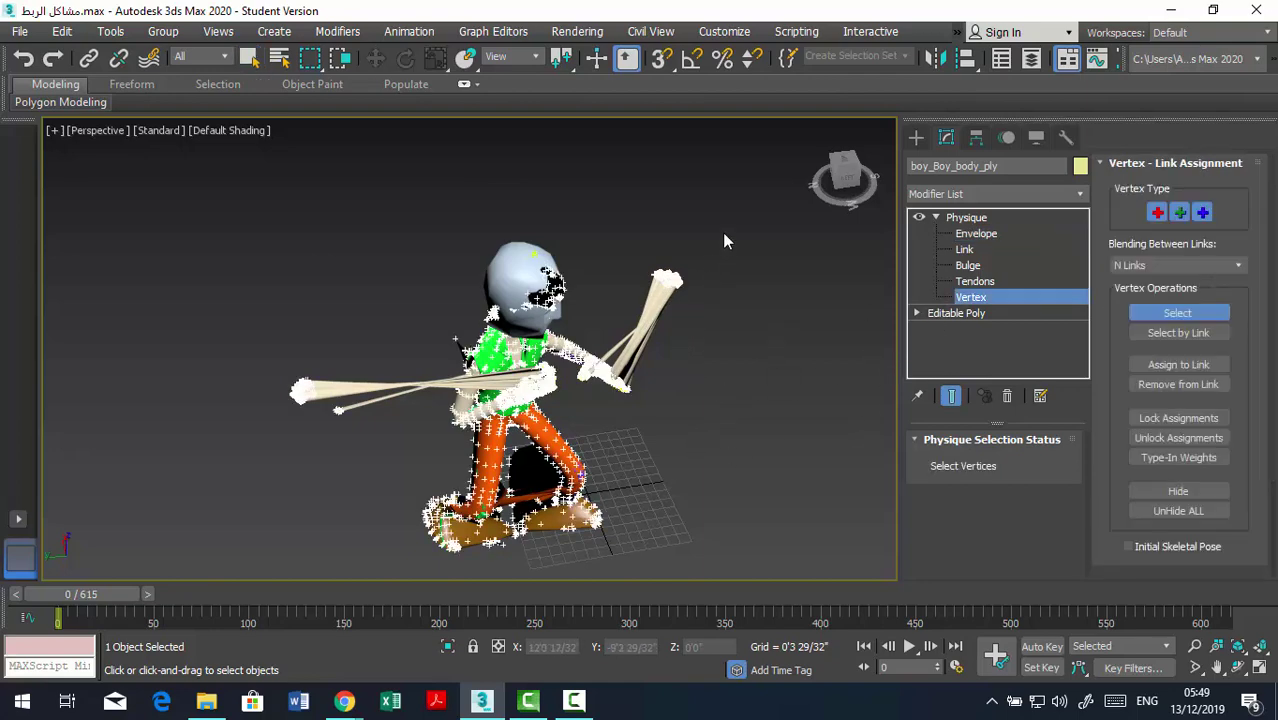
pyautogui.moveTo(720, 233); pyautogui.dragTo(600, 357)
pyautogui.scroll(3, 694, 292)
pyautogui.scroll(3, 670, 300)
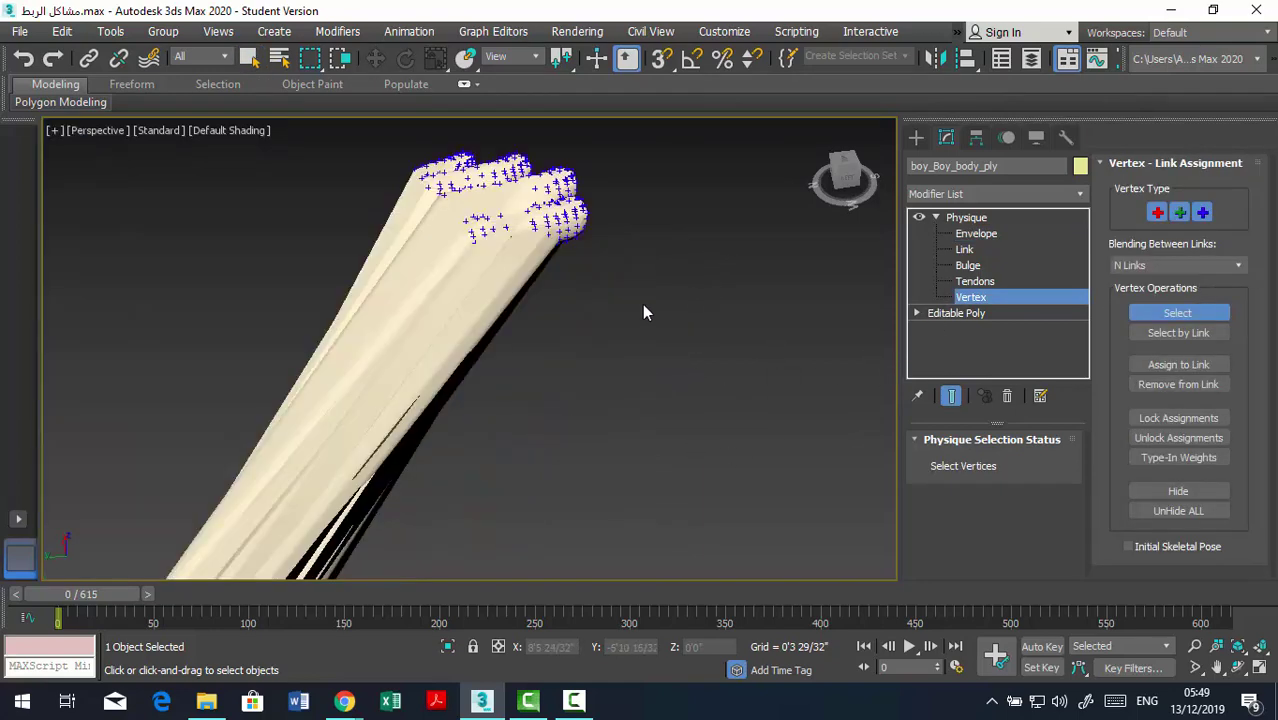
pyautogui.keyDown('alt'); pyautogui.moveTo(601, 333); pyautogui.dragTo(643, 279, button='middle'); pyautogui.keyUp('alt')
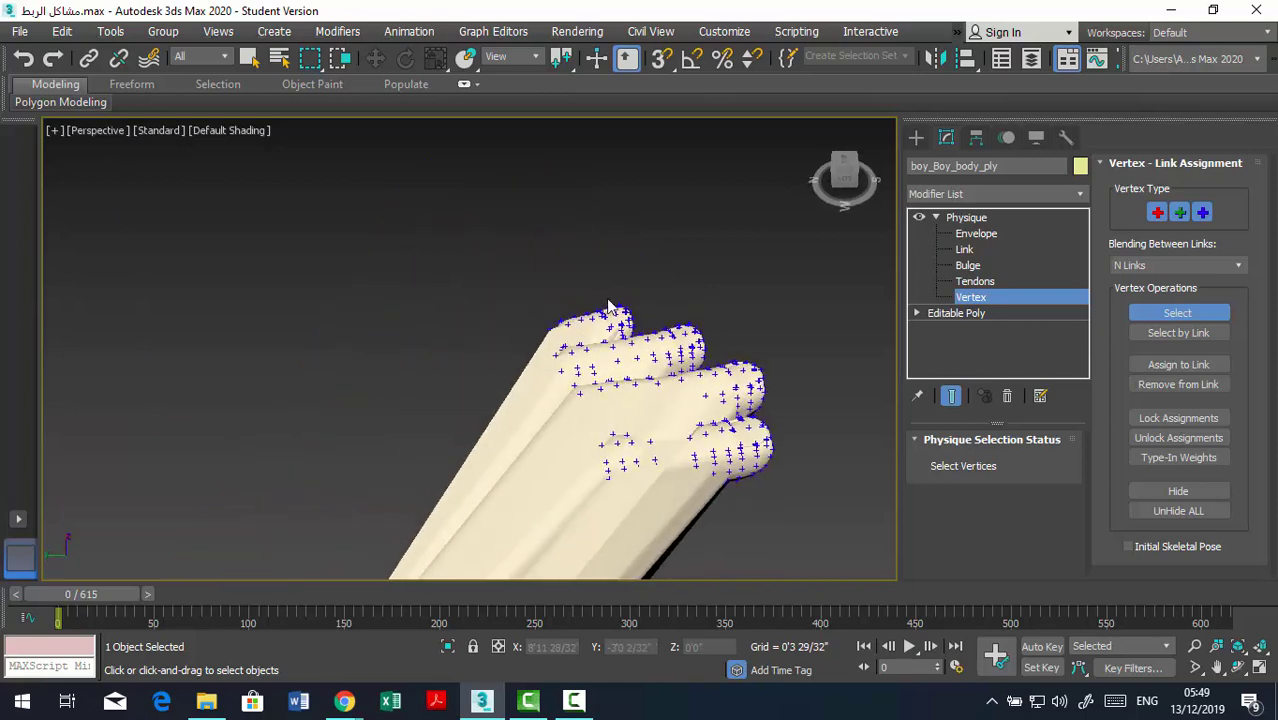
pyautogui.click(643, 279)
# Reframe from a top-down angle and box-select the stray fingertip vertices.
pyautogui.scroll(-4, 571, 363)
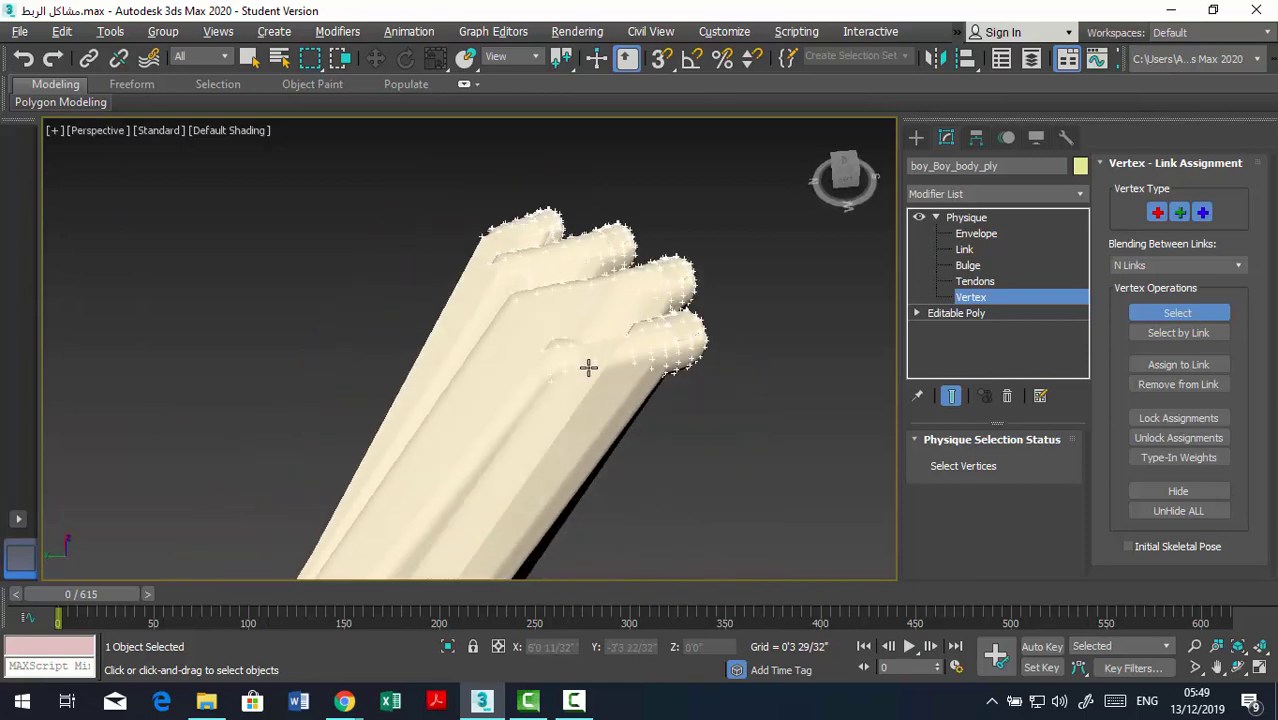
pyautogui.moveTo(588, 368)
pyautogui.keyDown('alt'); pyautogui.mouseDown(button='middle')
pyautogui.moveTo(619, 388)
pyautogui.moveTo(556, 371)
pyautogui.moveTo(656, 363)
pyautogui.mouseUp(button='middle'); pyautogui.keyUp('alt')
pyautogui.scroll(-4, 610, 388)
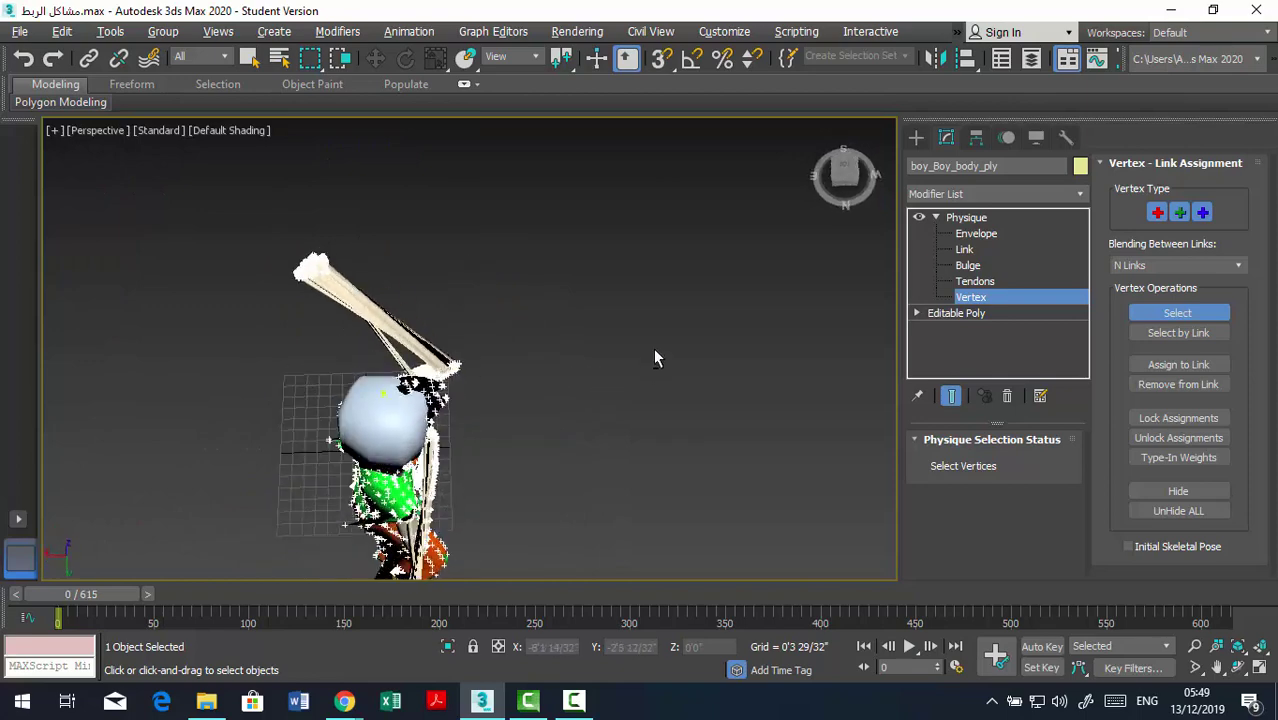
pyautogui.moveTo(262, 277)
pyautogui.keyDown('alt'); pyautogui.mouseDown(button='middle')
pyautogui.moveTo(410, 297)
pyautogui.moveTo(546, 293)
pyautogui.moveTo(549, 310)
pyautogui.mouseUp(button='middle'); pyautogui.keyUp('alt')
pyautogui.scroll(6, 782, 353)
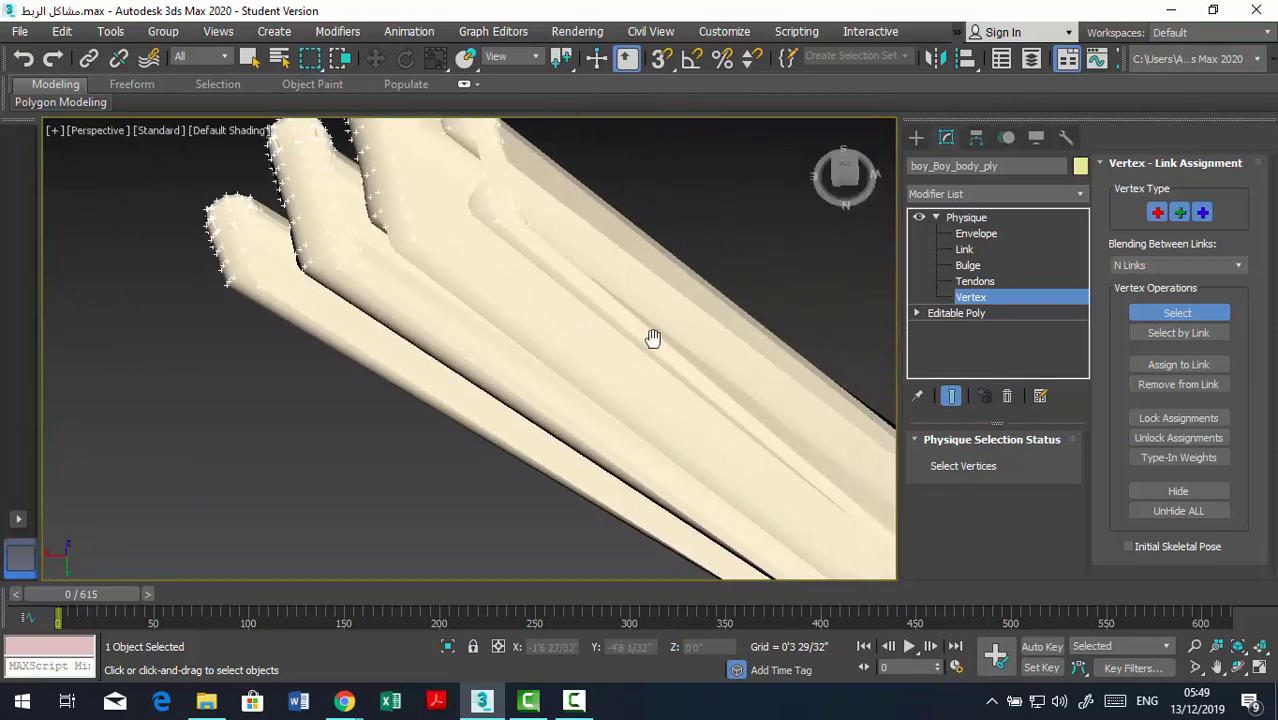
pyautogui.moveTo(284, 255)
pyautogui.keyDown('alt'); pyautogui.mouseDown(button='middle')
pyautogui.moveTo(300, 302)
pyautogui.moveTo(363, 268)
pyautogui.mouseUp(button='middle'); pyautogui.keyUp('alt')
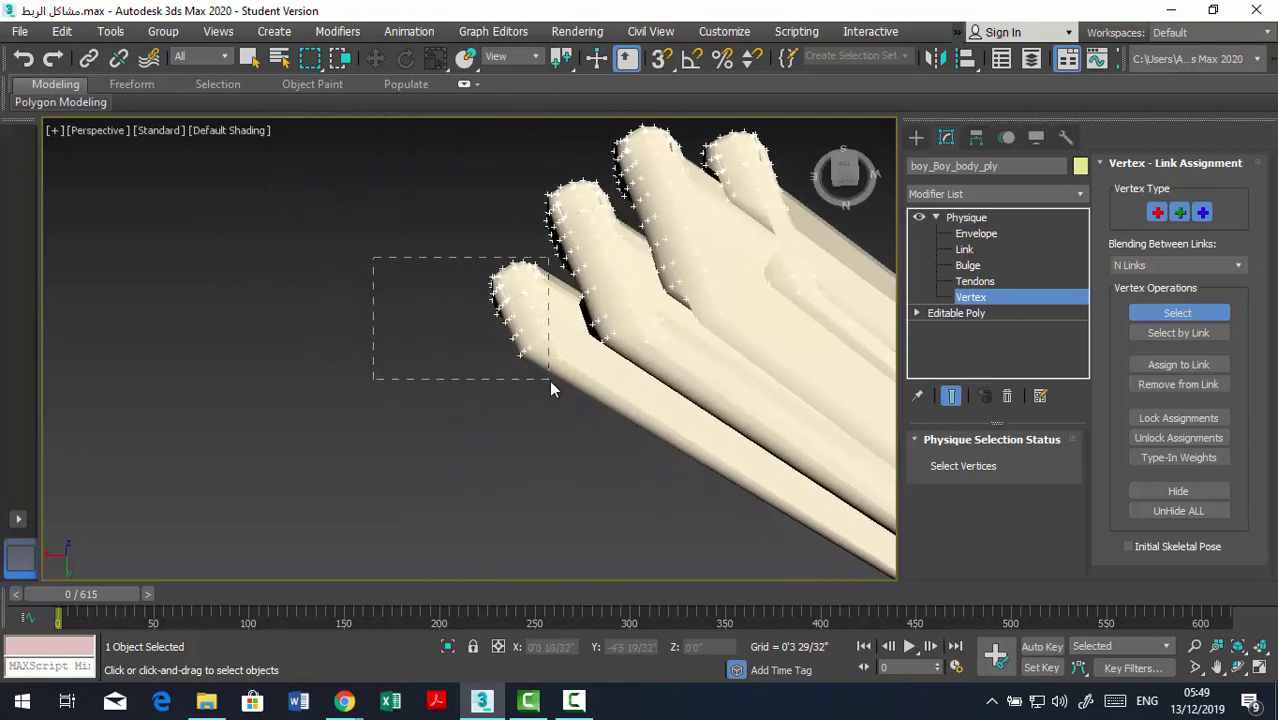
pyautogui.moveTo(549, 380); pyautogui.dragTo(549, 379)
pyautogui.moveTo(554, 415)
pyautogui.keyDown('alt'); pyautogui.mouseDown(button='middle')
pyautogui.moveTo(614, 475)
pyautogui.moveTo(653, 442)
pyautogui.moveTo(702, 363)
pyautogui.moveTo(599, 418)
pyautogui.moveTo(542, 487)
pyautogui.moveTo(659, 416)
pyautogui.moveTo(490, 527)
pyautogui.mouseUp(button='middle'); pyautogui.keyUp('alt')
# Zoom and orbit to inspect the raised hand, head, torso, arm and leg.
pyautogui.scroll(3, 547, 500)
pyautogui.scroll(3, 559, 493)
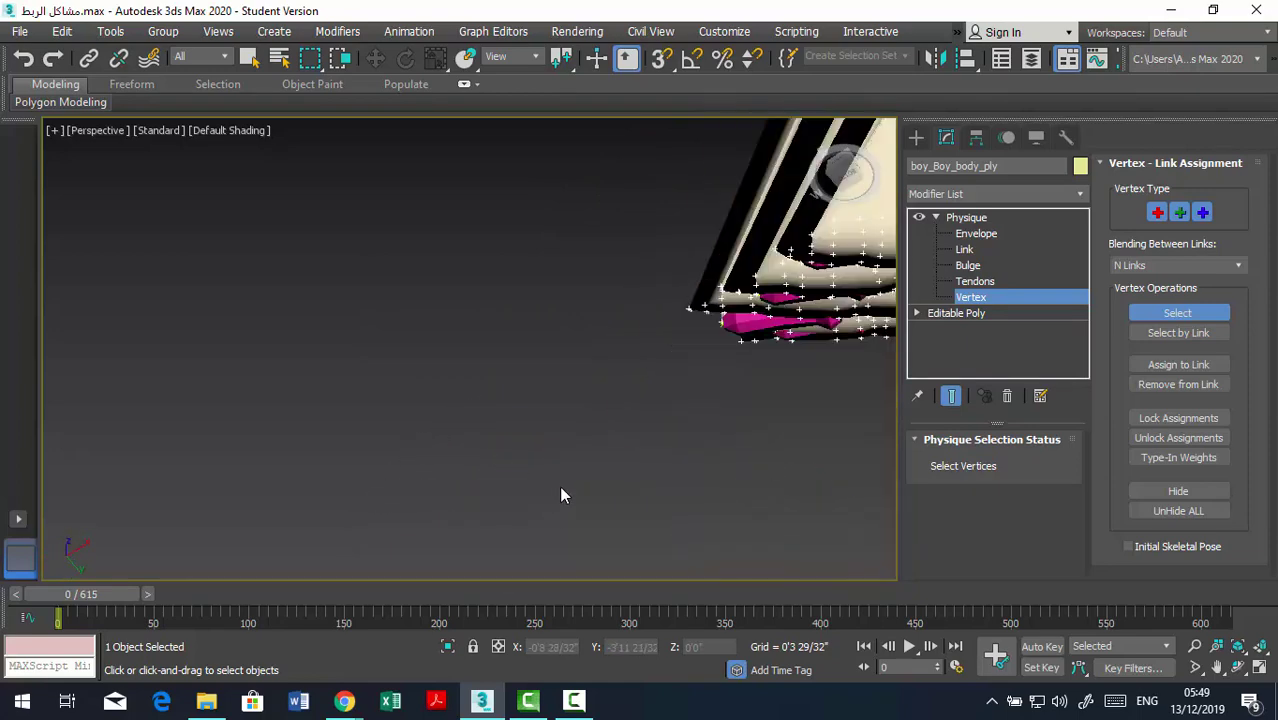
pyautogui.scroll(2, 715, 416)
pyautogui.scroll(3, 699, 449)
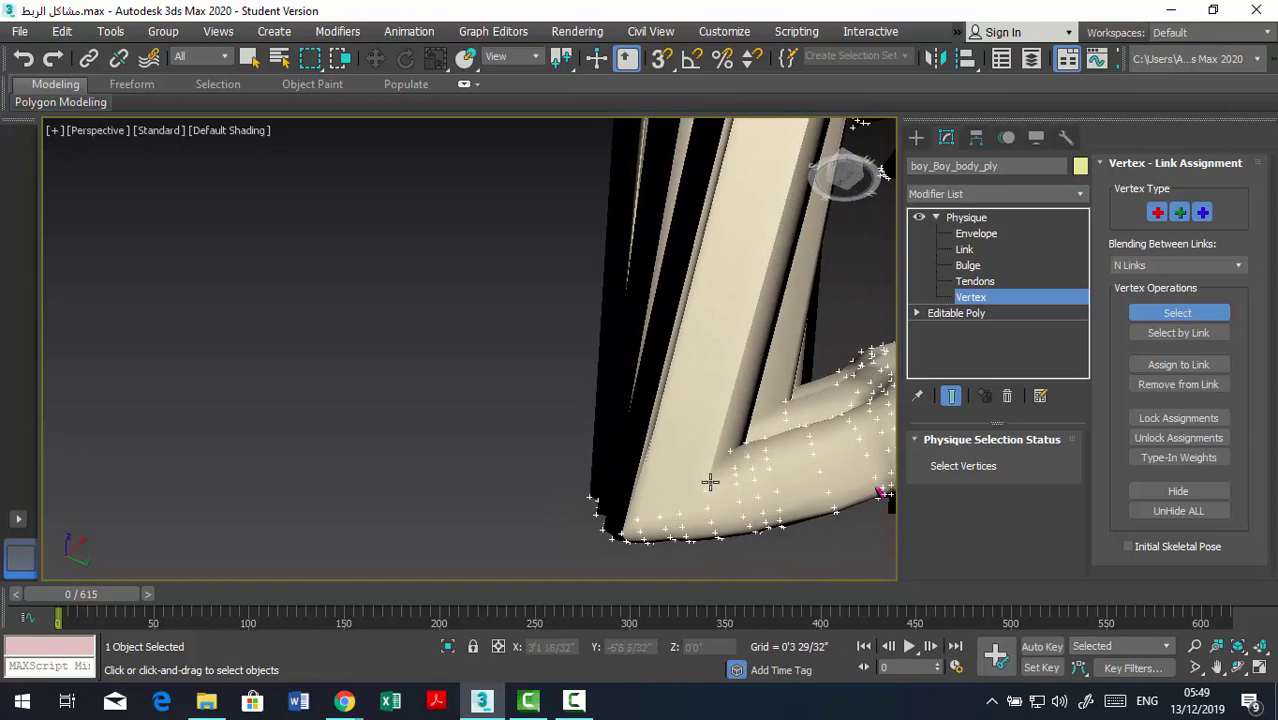
pyautogui.scroll(-3, 728, 374)
pyautogui.scroll(-2, 728, 374)
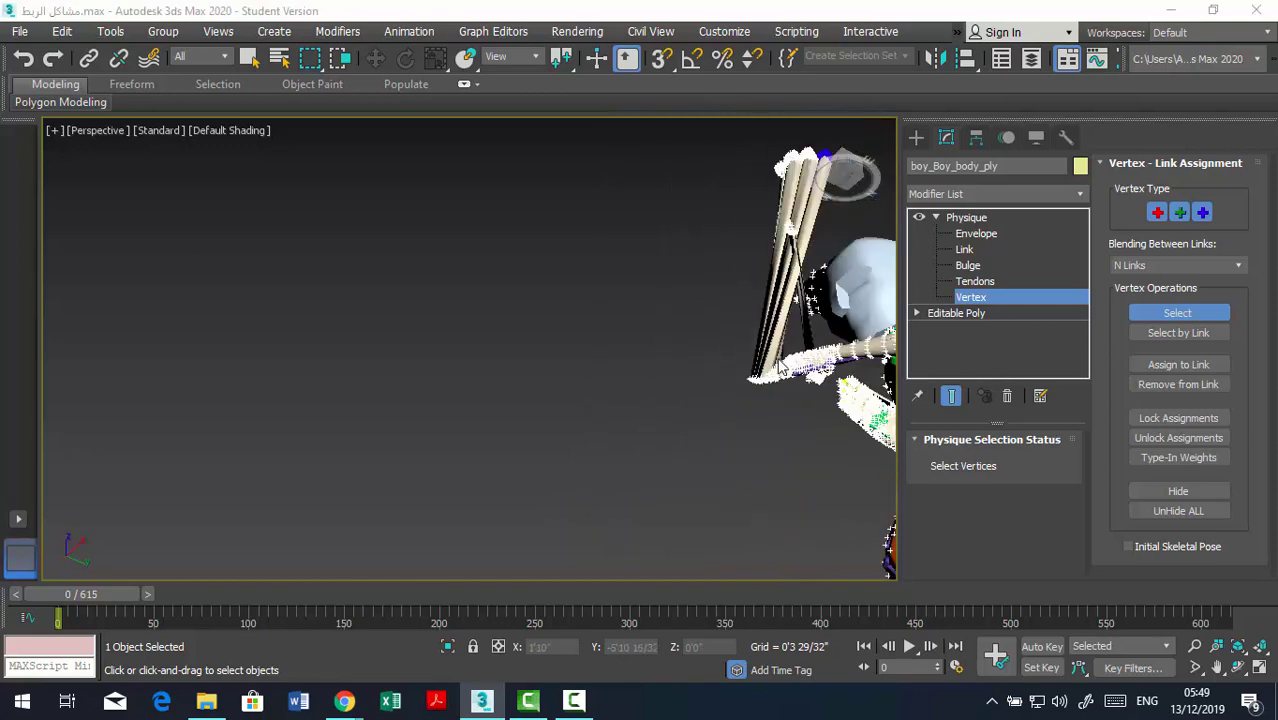
pyautogui.scroll(-2, 728, 374)
pyautogui.scroll(3, 728, 374)
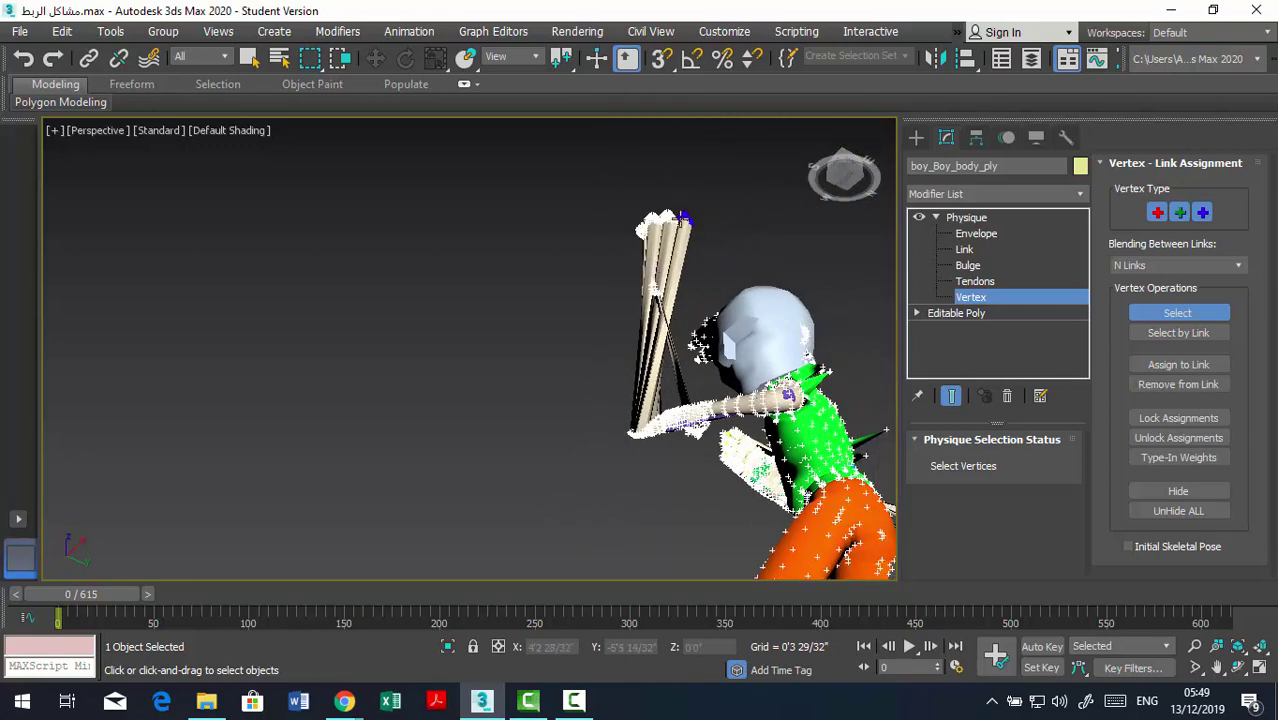
pyautogui.scroll(4, 694, 237)
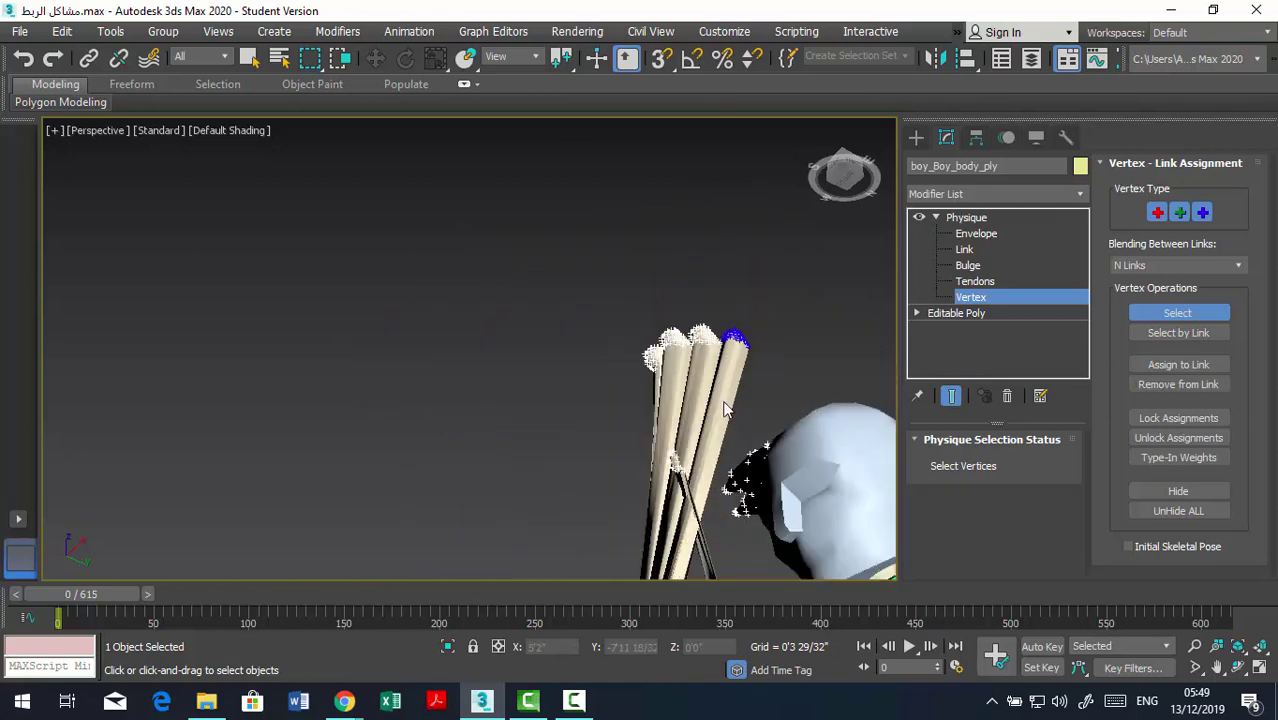
pyautogui.keyDown('alt'); pyautogui.moveTo(722, 335); pyautogui.dragTo(673, 218, button='middle'); pyautogui.keyUp('alt')
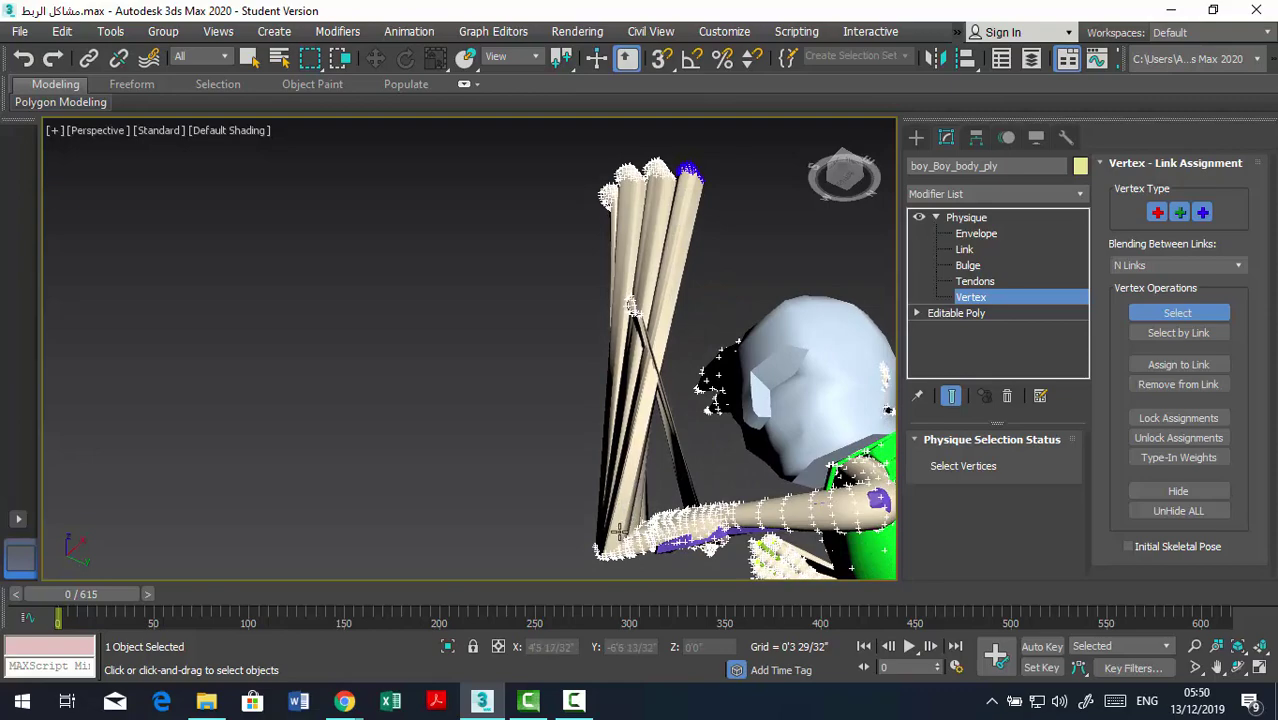
pyautogui.moveTo(636, 545)
pyautogui.keyDown('alt'); pyautogui.mouseDown(button='middle')
pyautogui.moveTo(593, 335)
pyautogui.moveTo(562, 400)
pyautogui.moveTo(582, 437)
pyautogui.moveTo(562, 346)
pyautogui.moveTo(571, 306)
pyautogui.mouseUp(button='middle'); pyautogui.keyUp('alt')
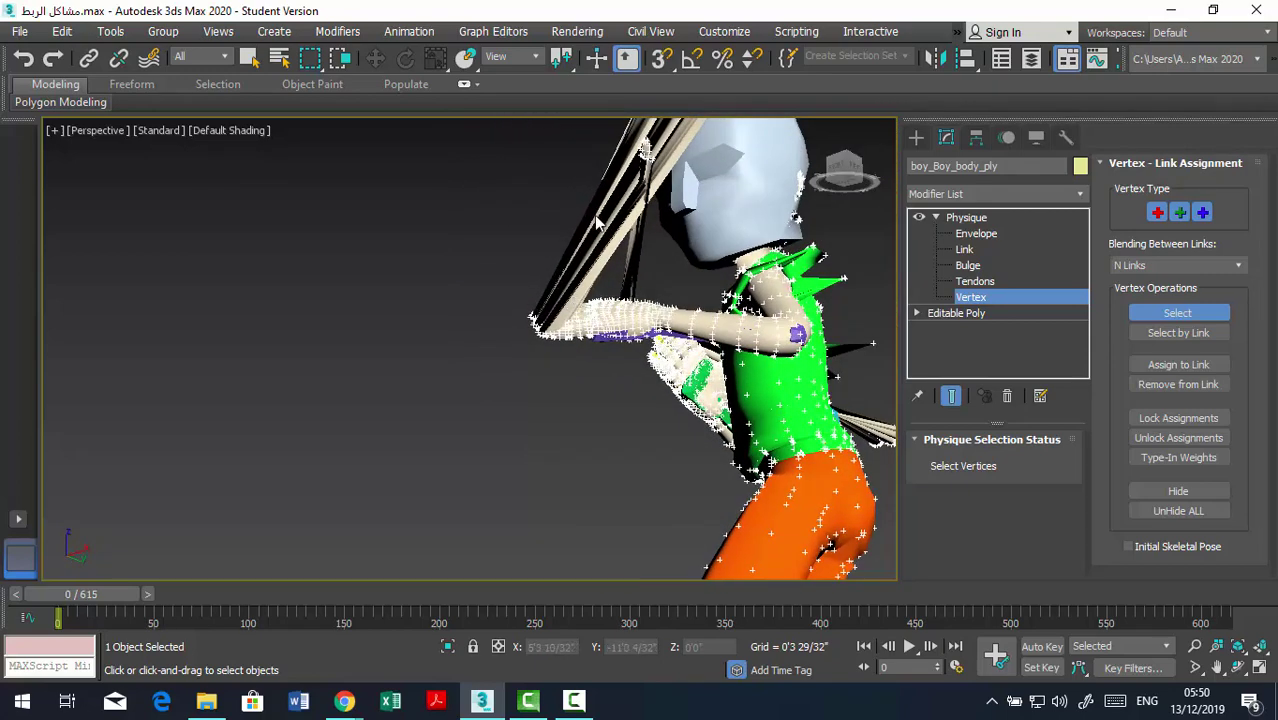
# Assign the selected stray hand vertices to Bip001 L Finger42, picking the bone in wireframe.
pyautogui.click(1172, 314)
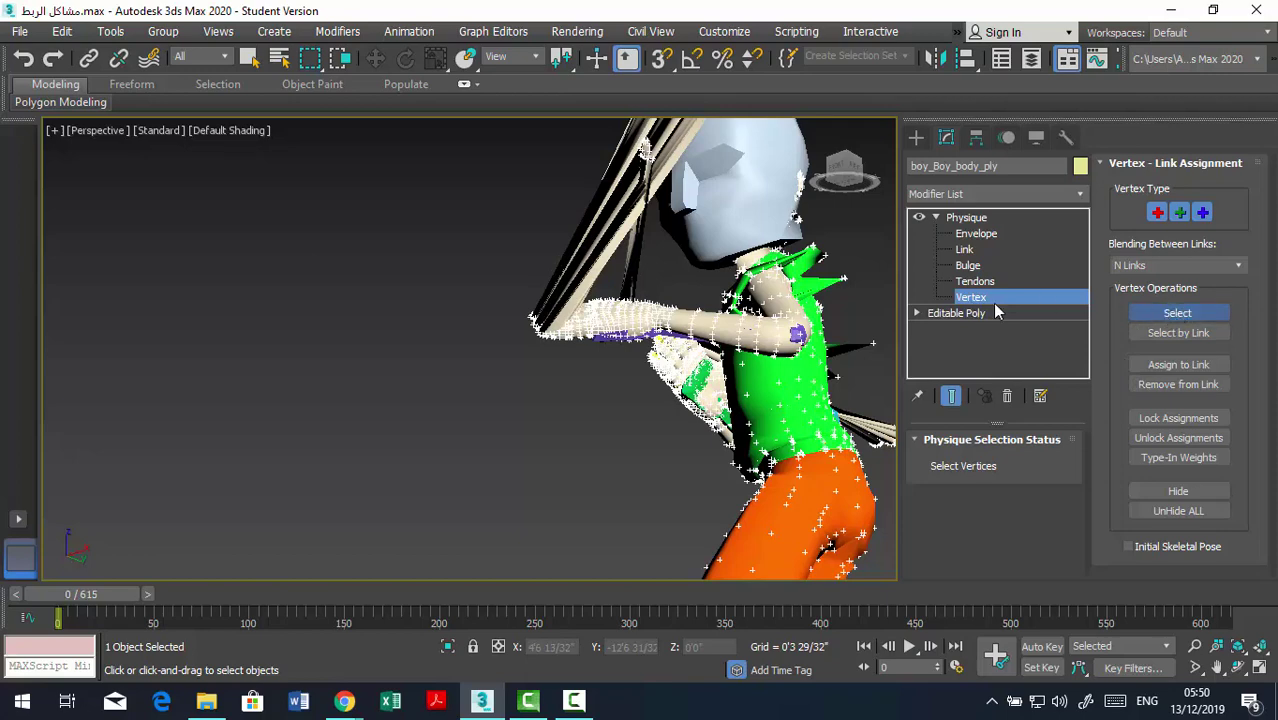
pyautogui.click(1204, 364)
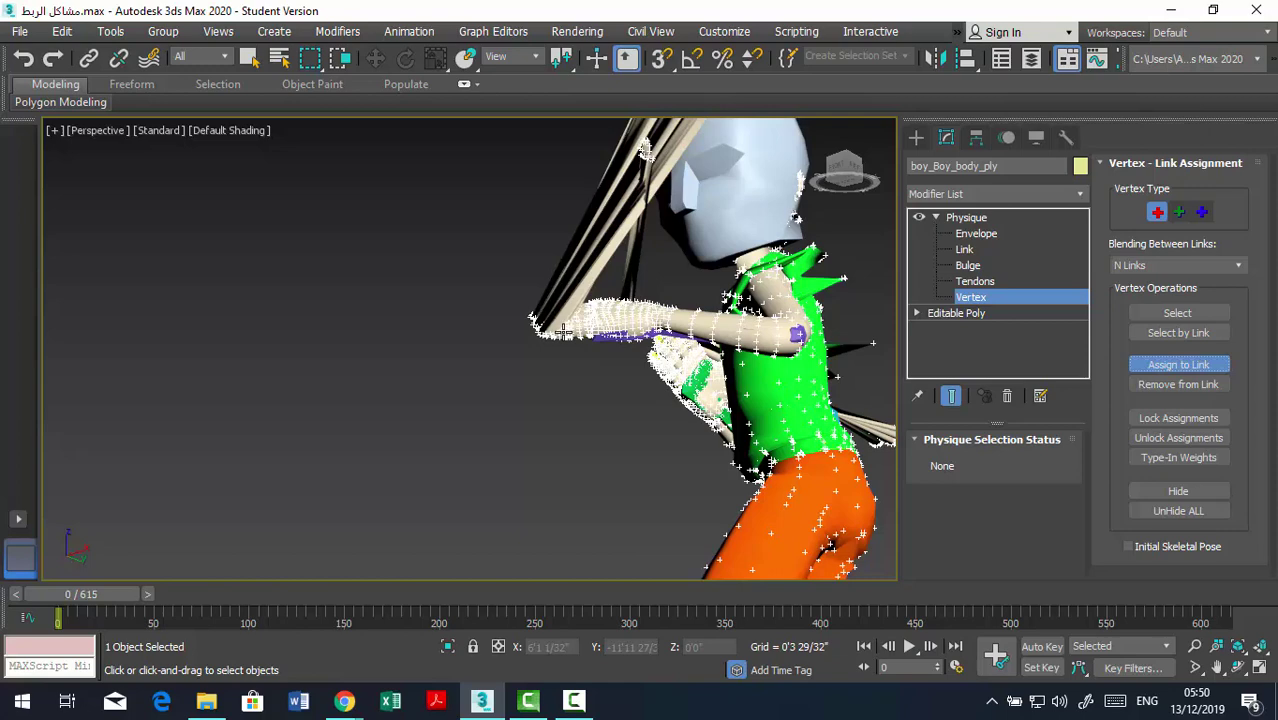
pyautogui.scroll(4, 563, 330)
pyautogui.scroll(2, 547, 334)
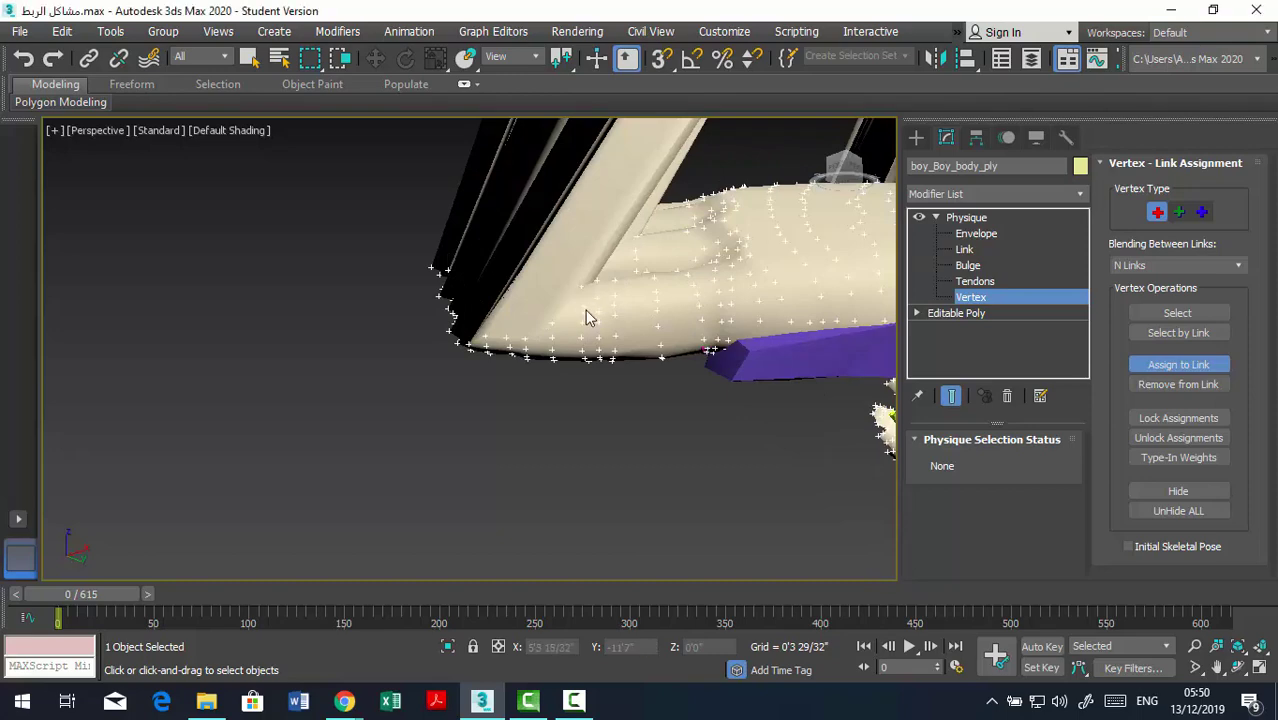
pyautogui.press('F3')
pyautogui.scroll(1, 560, 330)
pyautogui.scroll(1, 510, 328)
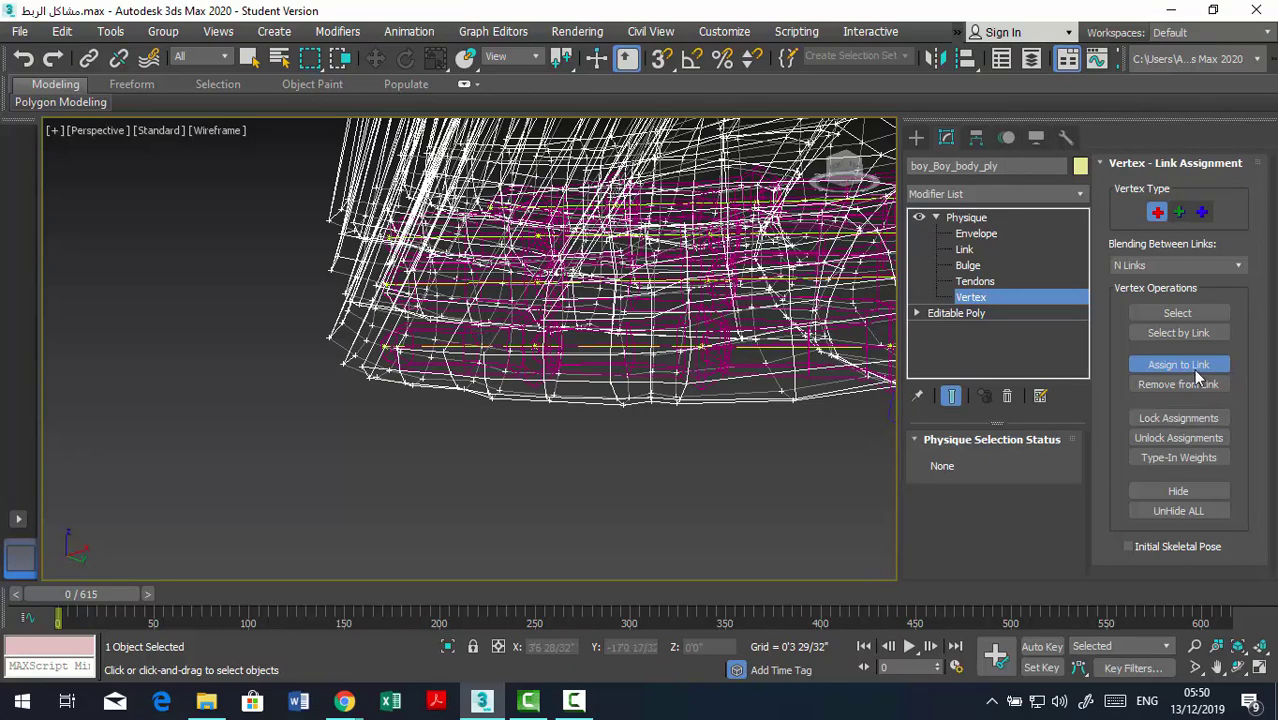
pyautogui.scroll(-5, 480, 383)
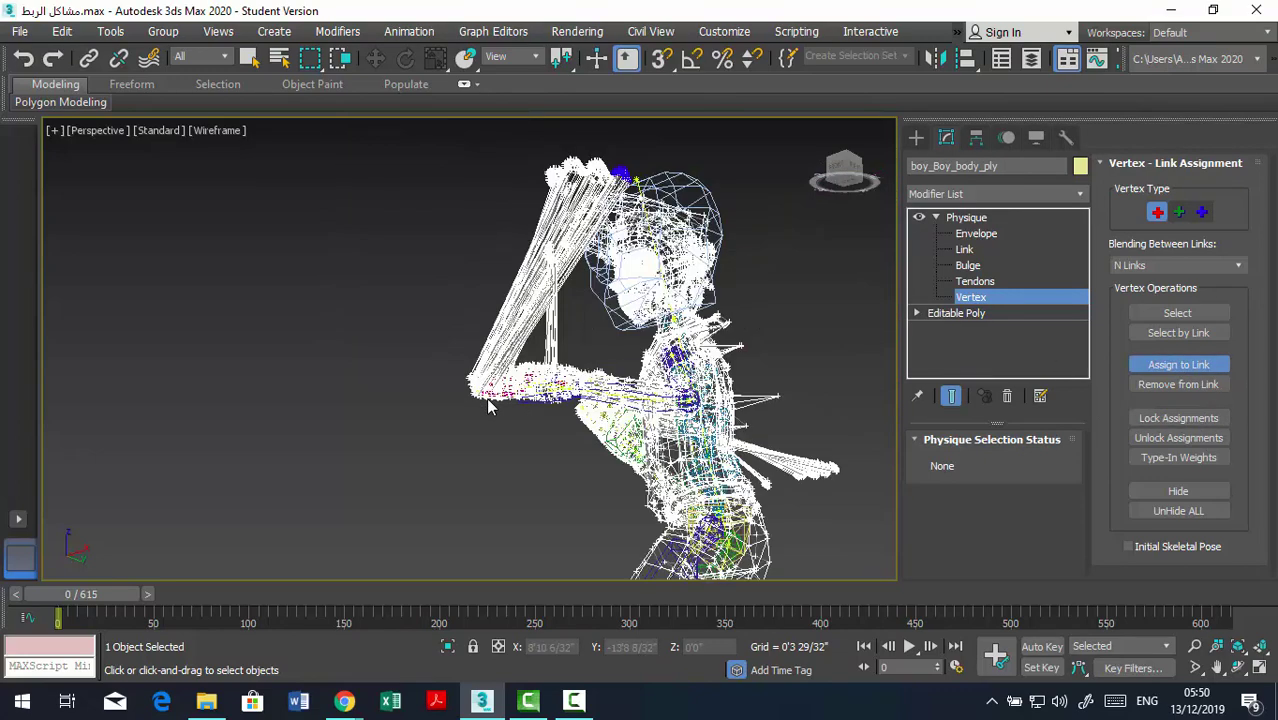
pyautogui.scroll(2, 491, 400)
pyautogui.scroll(3, 522, 428)
pyautogui.scroll(3, 522, 428)
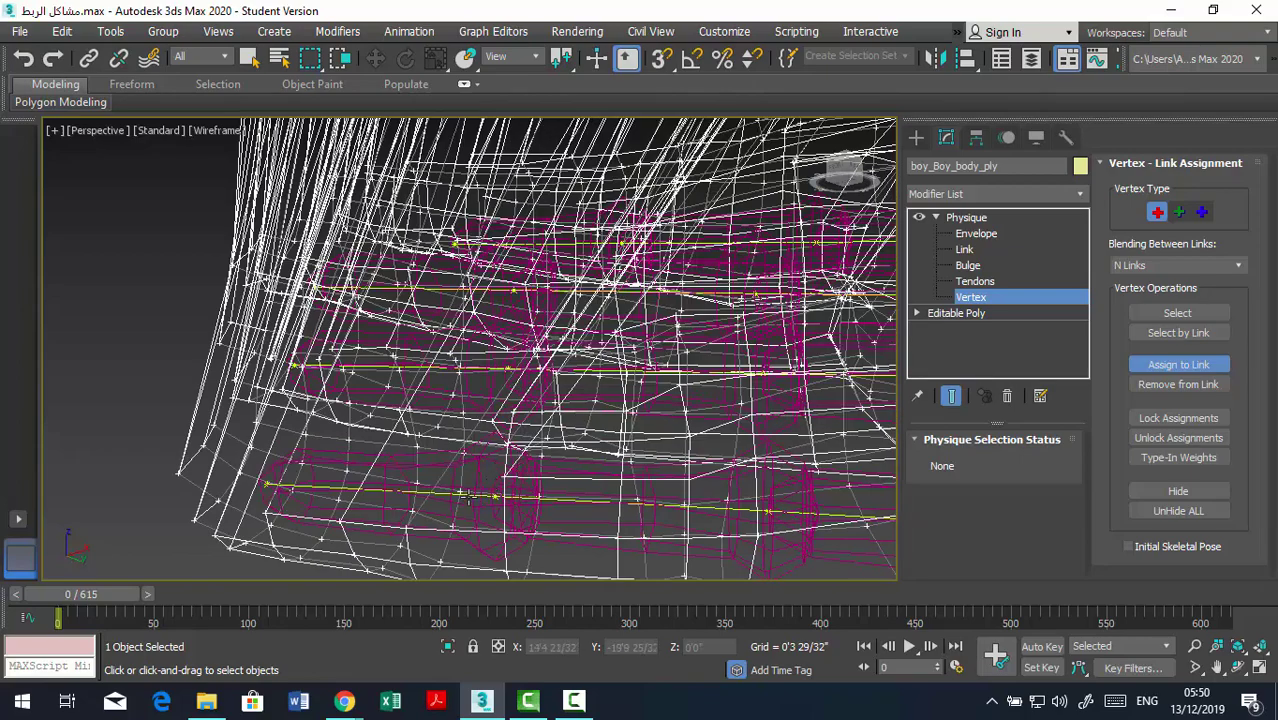
pyautogui.click(466, 494)
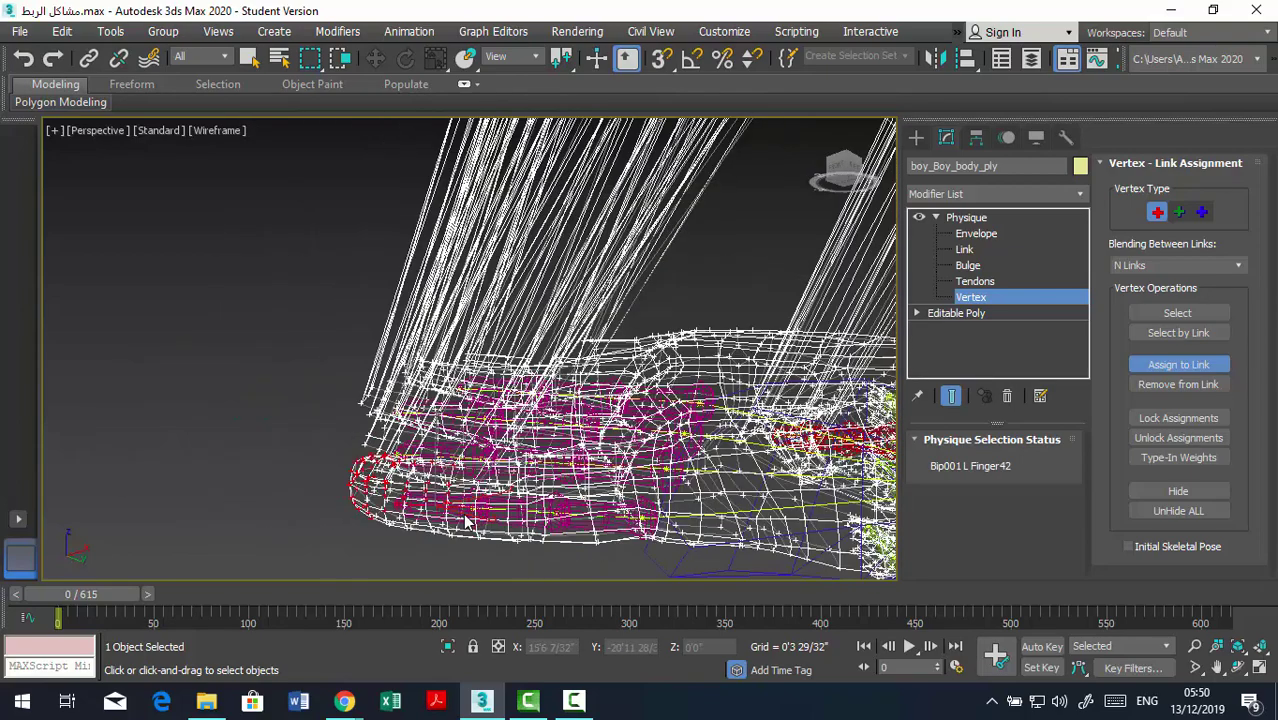
pyautogui.press('F3')
# Box-select the stray vertices at the stick tip and assign them to Bip001 L Finger02.
pyautogui.moveTo(466, 520)
pyautogui.keyDown('alt'); pyautogui.mouseDown(button='middle')
pyautogui.moveTo(515, 505)
pyautogui.moveTo(585, 543)
pyautogui.moveTo(436, 448)
pyautogui.moveTo(479, 456)
pyautogui.moveTo(422, 408)
pyautogui.moveTo(422, 430)
pyautogui.mouseUp(button='middle'); pyautogui.keyUp('alt')
pyautogui.scroll(-3, 424, 428)
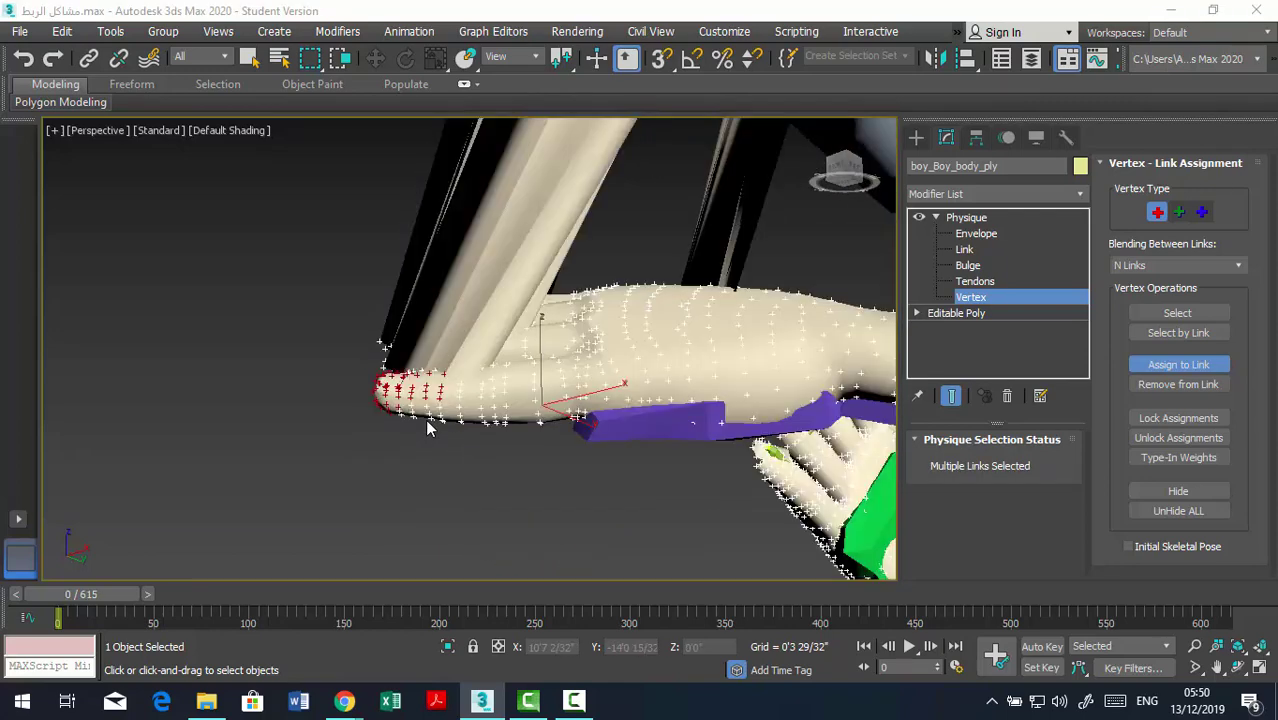
pyautogui.scroll(-3, 424, 428)
pyautogui.keyDown('alt'); pyautogui.moveTo(432, 416); pyautogui.dragTo(520, 458, button='middle'); pyautogui.keyUp('alt')
pyautogui.moveTo(440, 414)
pyautogui.keyDown('alt'); pyautogui.mouseDown(button='middle')
pyautogui.moveTo(456, 448)
pyautogui.moveTo(378, 408)
pyautogui.moveTo(484, 458)
pyautogui.mouseUp(button='middle'); pyautogui.keyUp('alt')
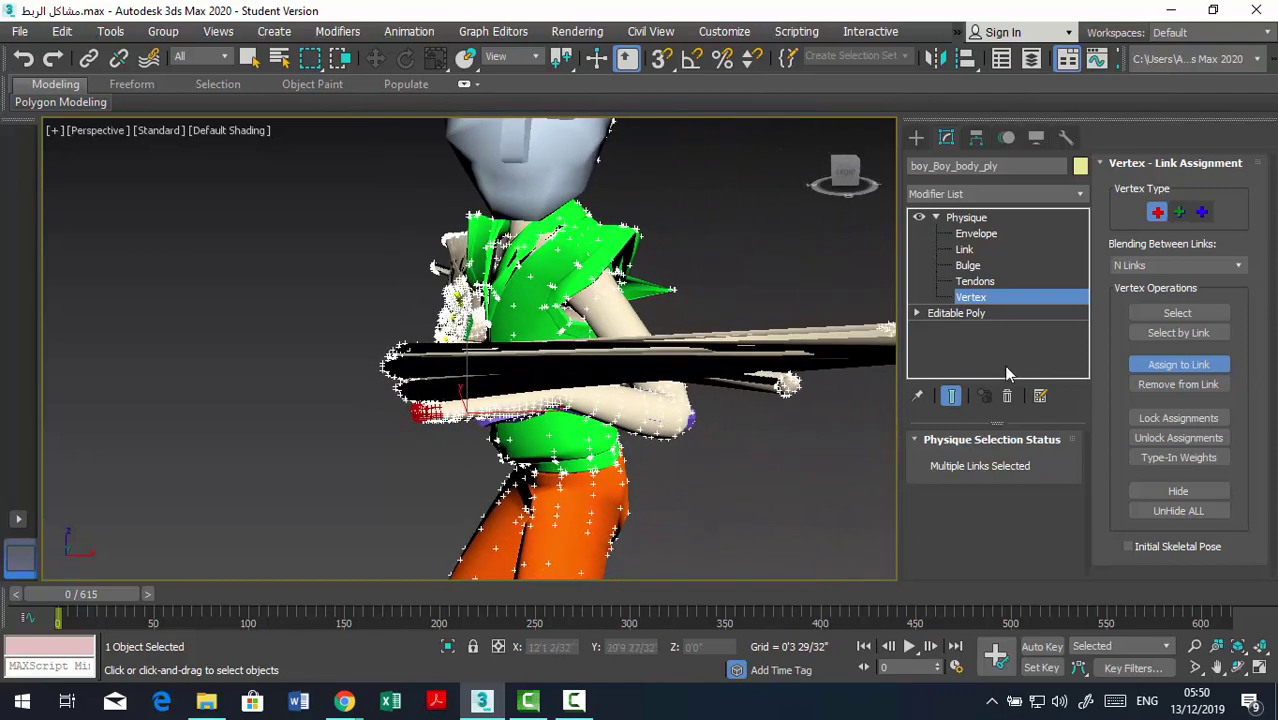
pyautogui.click(1160, 311)
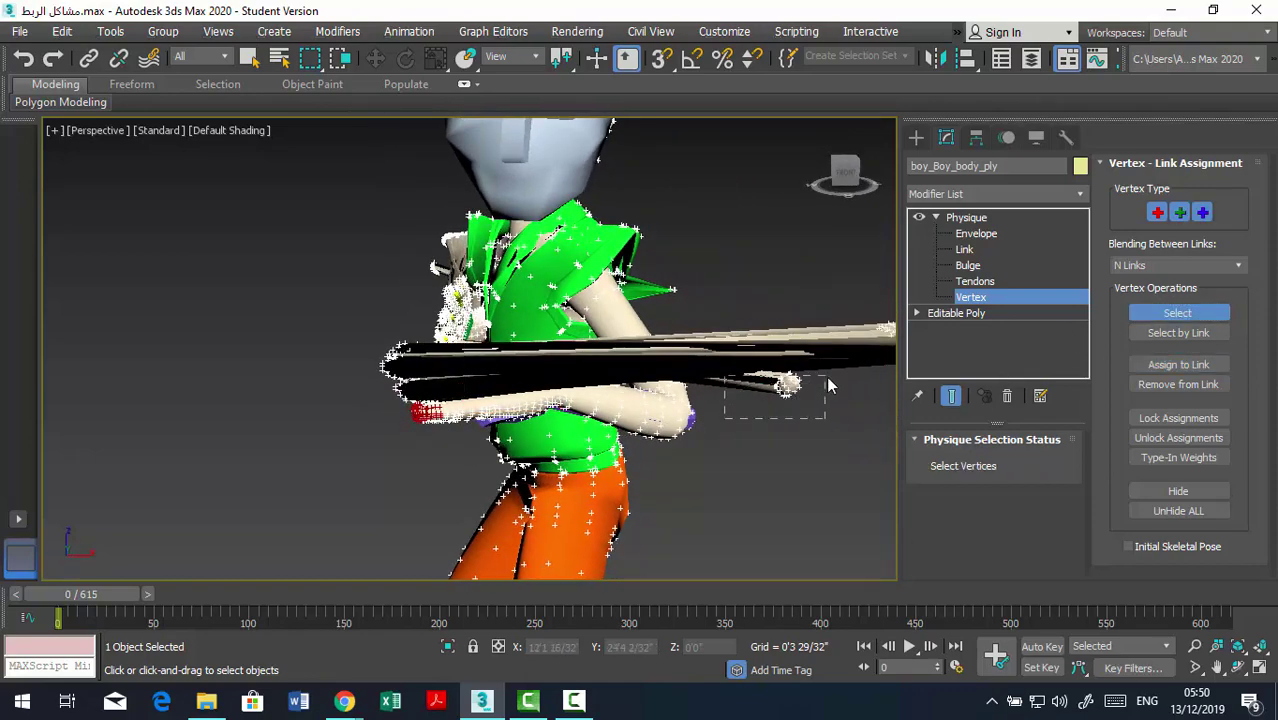
pyautogui.moveTo(787, 402); pyautogui.dragTo(824, 372)
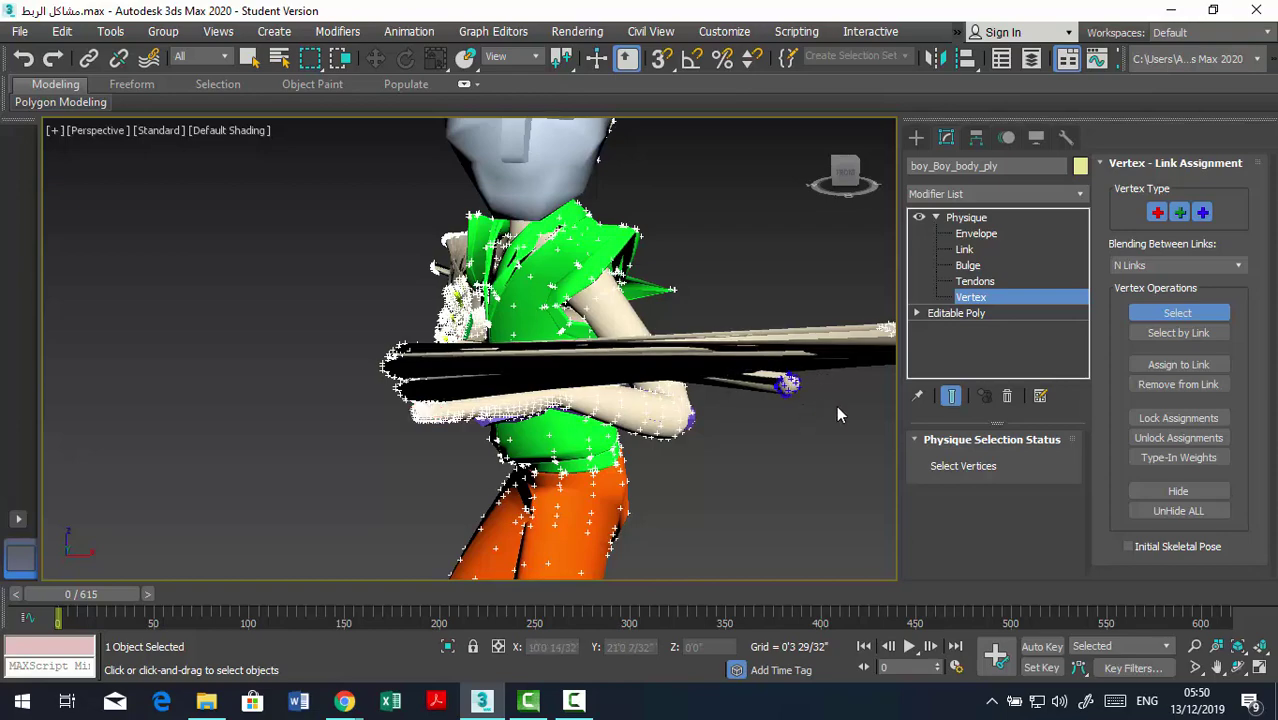
pyautogui.click(1176, 366)
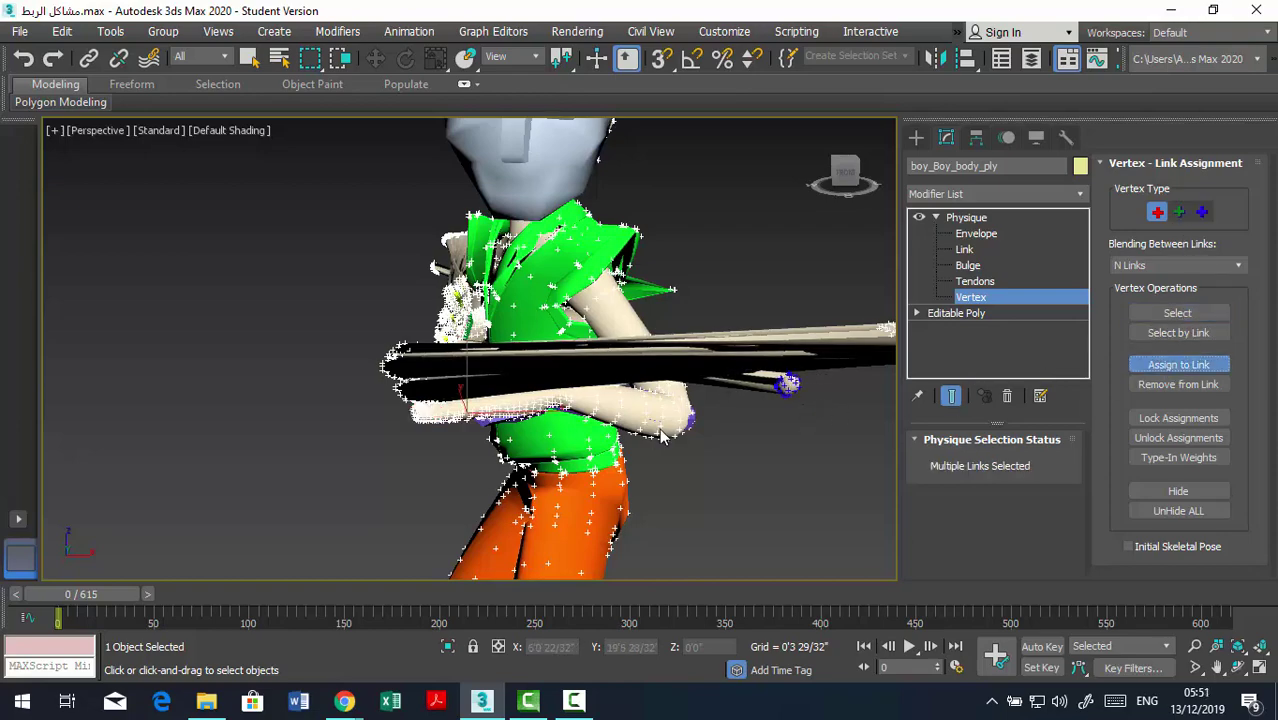
pyautogui.moveTo(401, 430)
pyautogui.keyDown('alt'); pyautogui.mouseDown(button='middle')
pyautogui.moveTo(342, 410)
pyautogui.moveTo(322, 370)
pyautogui.mouseUp(button='middle'); pyautogui.keyUp('alt')
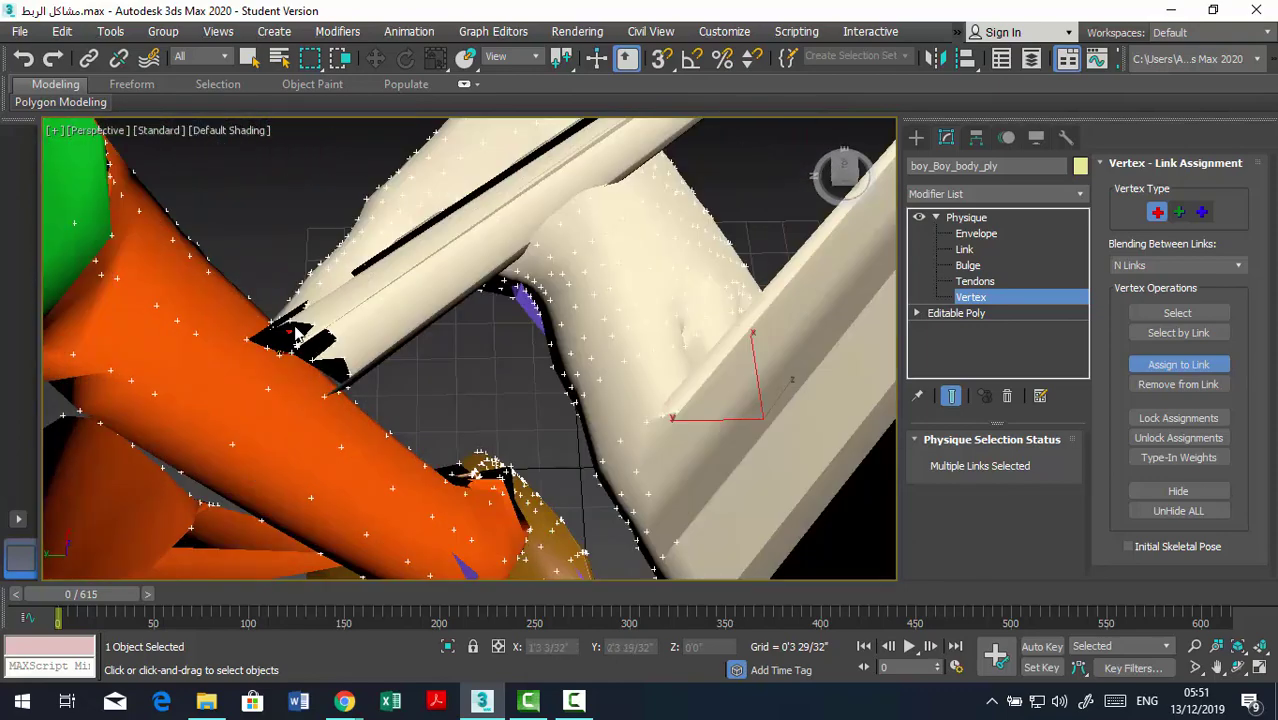
pyautogui.click(303, 328)
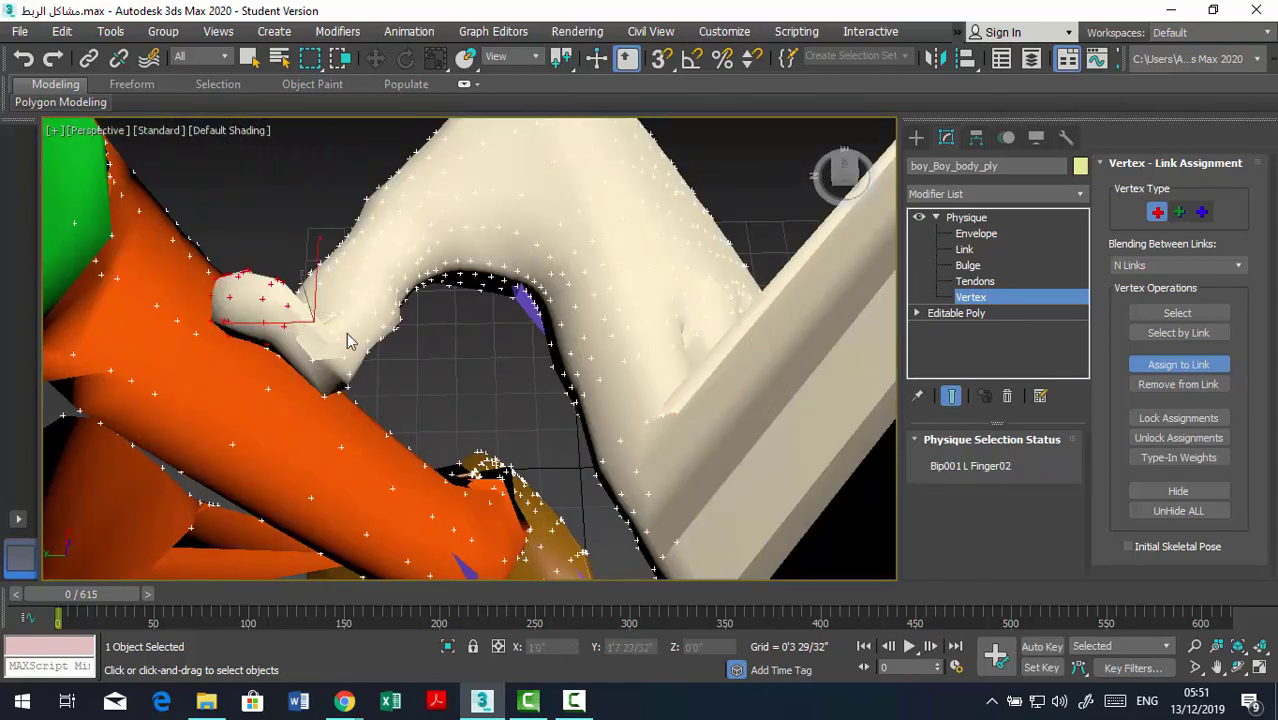
# Orbit out to check the reassigned vertices and select the vertices beside the hands.
pyautogui.keyDown('alt'); pyautogui.moveTo(326, 360); pyautogui.dragTo(544, 365, button='middle'); pyautogui.keyUp('alt')
pyautogui.scroll(-3, 544, 365)
pyautogui.scroll(-3, 600, 380)
pyautogui.moveTo(668, 351)
pyautogui.keyDown('alt'); pyautogui.mouseDown(button='middle')
pyautogui.moveTo(629, 384)
pyautogui.moveTo(757, 413)
pyautogui.moveTo(760, 372)
pyautogui.moveTo(731, 316)
pyautogui.moveTo(723, 330)
pyautogui.moveTo(731, 312)
pyautogui.mouseUp(button='middle'); pyautogui.keyUp('alt')
pyautogui.scroll(3, 631, 383)
pyautogui.moveTo(731, 310); pyautogui.dragTo(648, 400)
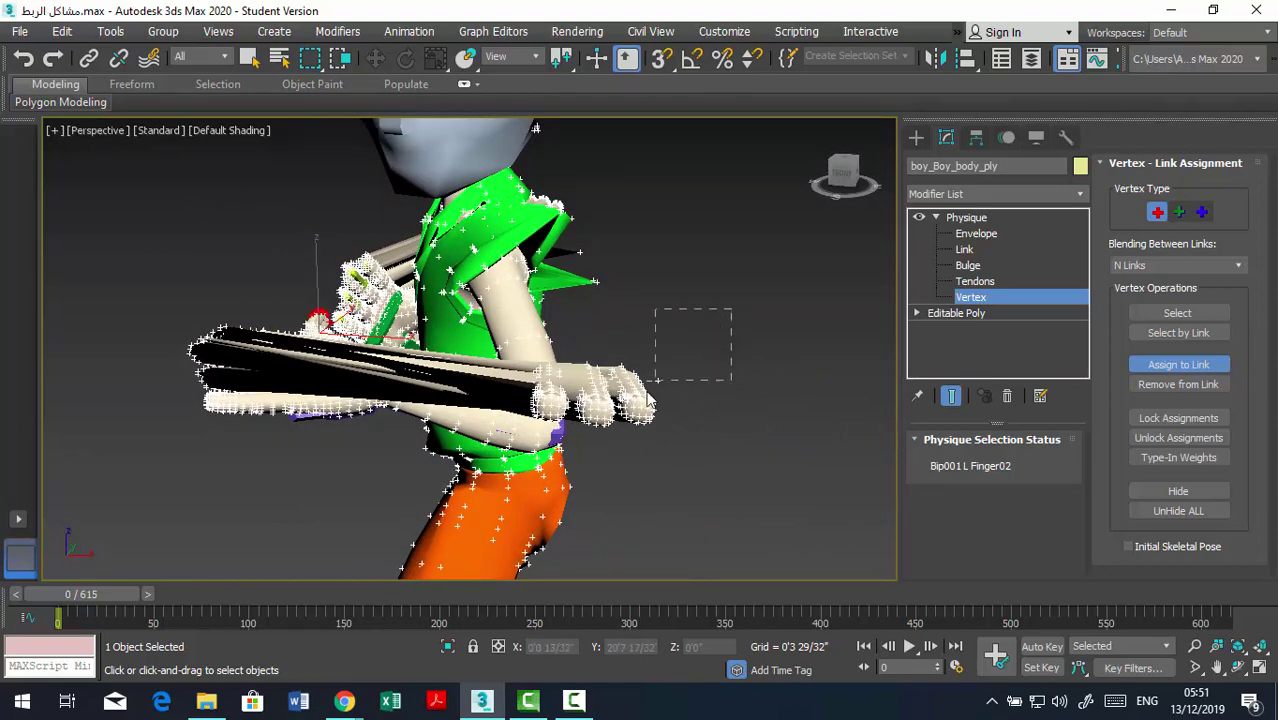
pyautogui.moveTo(619, 450); pyautogui.dragTo(612, 478)
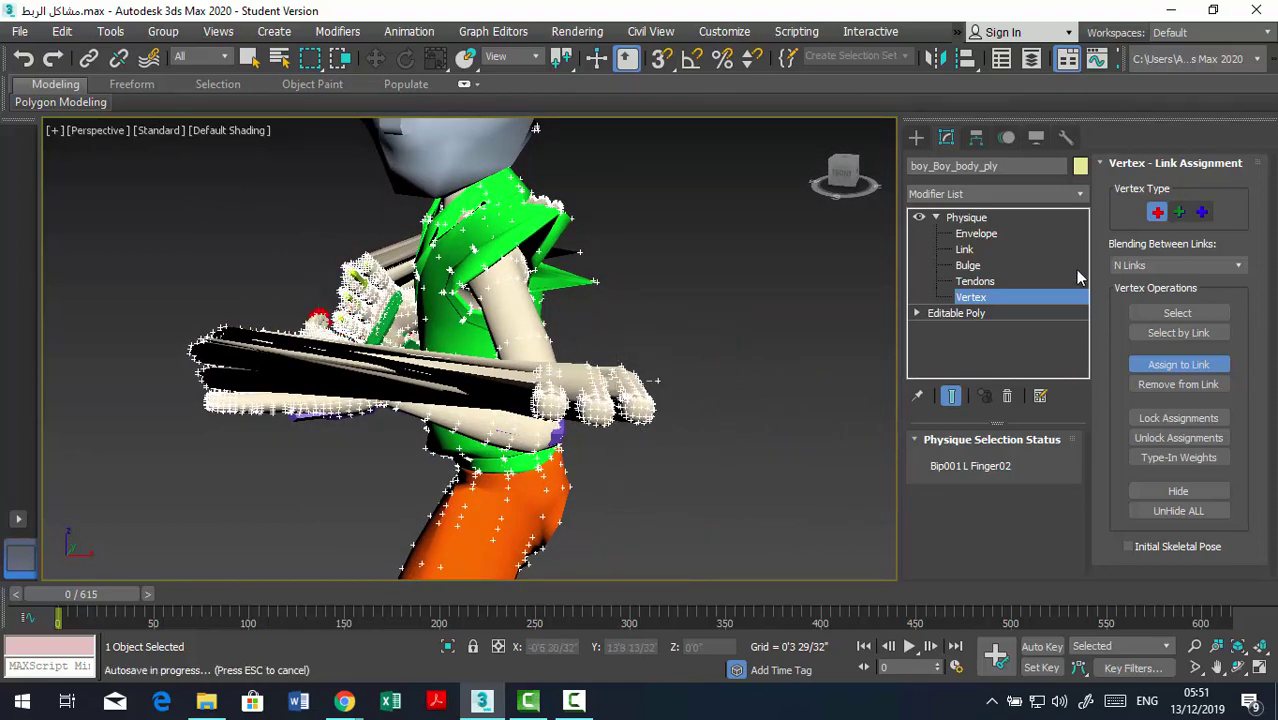
# Select the front hand's fingertip vertices and assign them to Bip001 L Finger22.
pyautogui.click(1150, 316)
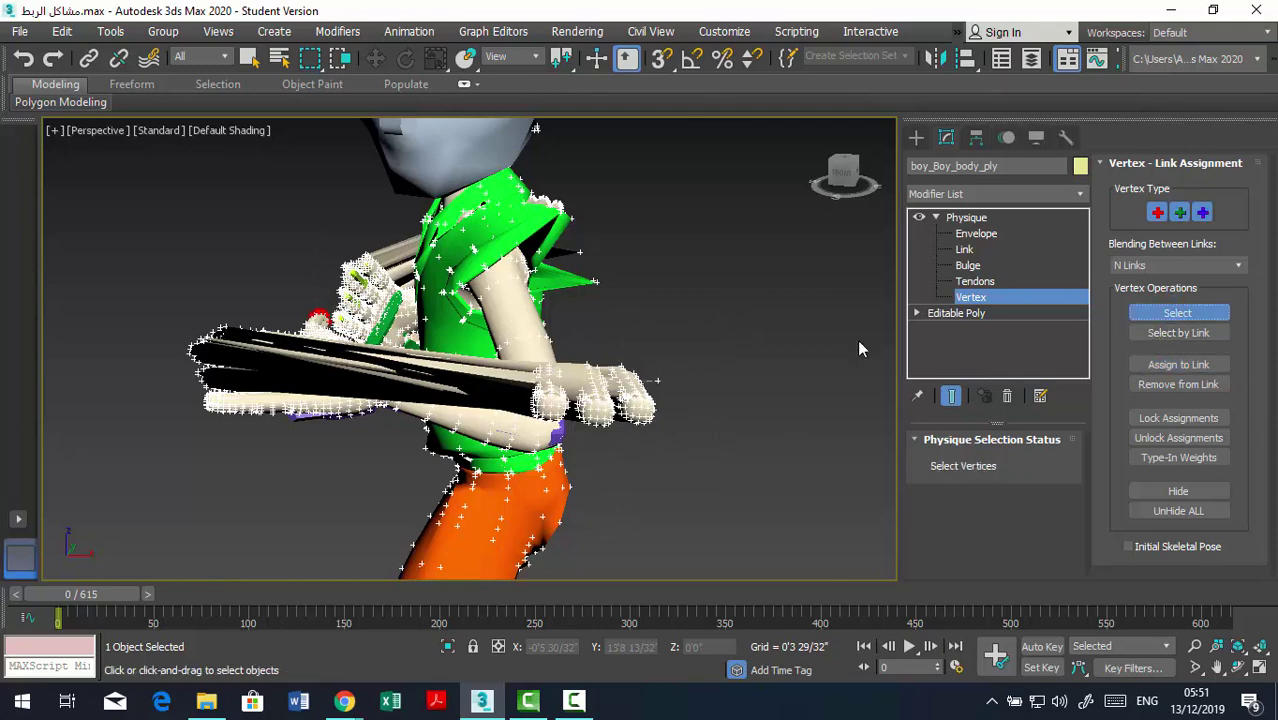
pyautogui.moveTo(619, 442); pyautogui.dragTo(611, 466)
pyautogui.moveTo(599, 463)
pyautogui.keyDown('alt'); pyautogui.mouseDown(button='middle')
pyautogui.moveTo(645, 459)
pyautogui.moveTo(605, 390)
pyautogui.mouseUp(button='middle'); pyautogui.keyUp('alt')
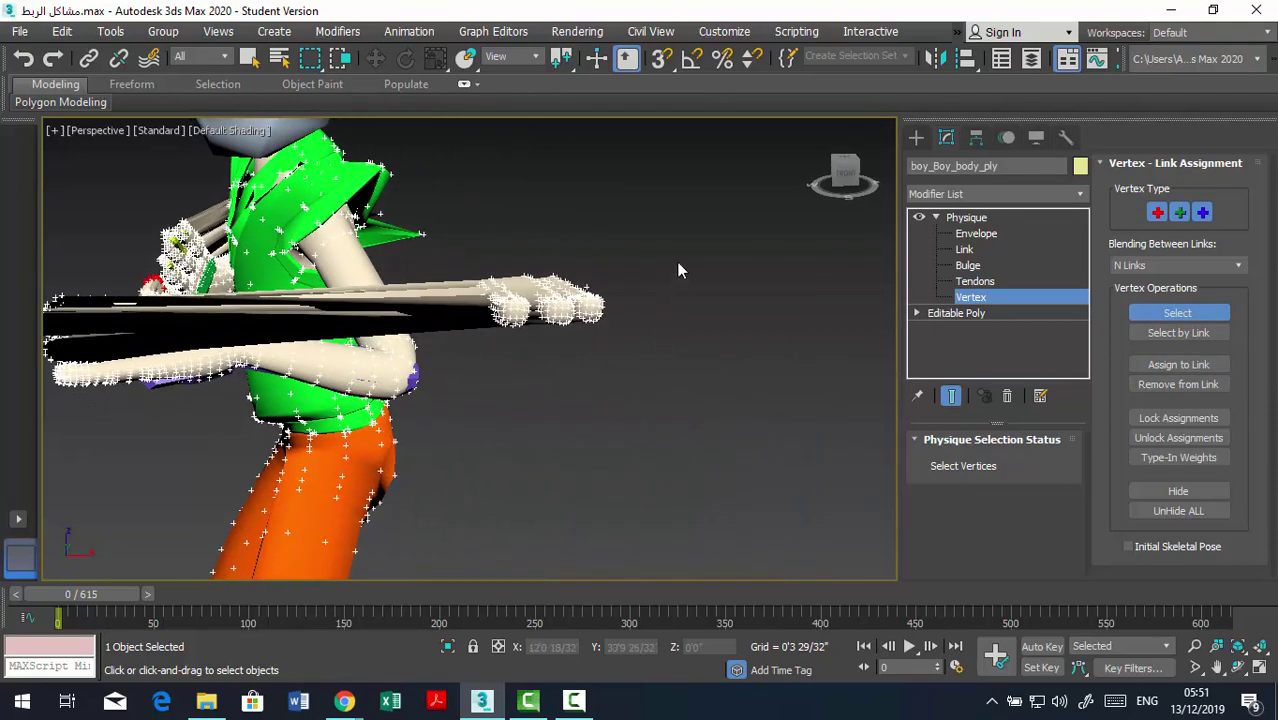
pyautogui.click(1174, 363)
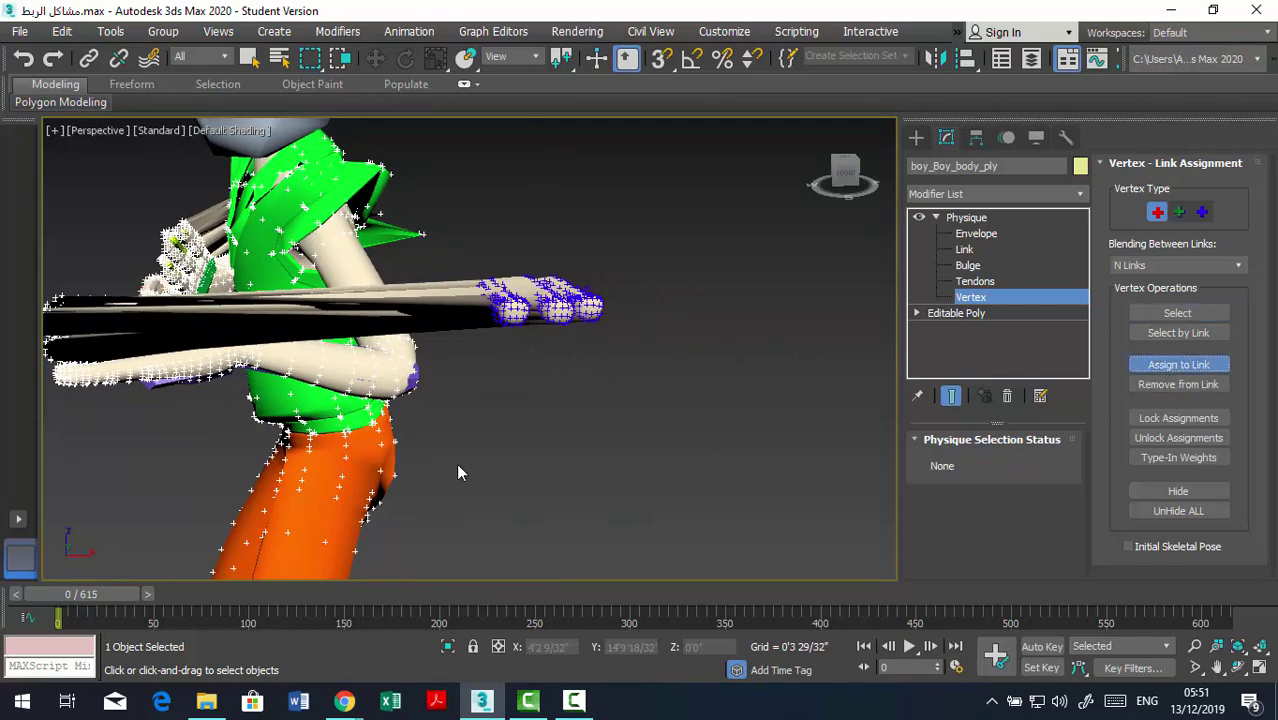
pyautogui.keyDown('alt'); pyautogui.moveTo(208, 419); pyautogui.dragTo(413, 431, button='middle'); pyautogui.keyUp('alt')
pyautogui.scroll(3, 518, 392)
pyautogui.scroll(2, 518, 385)
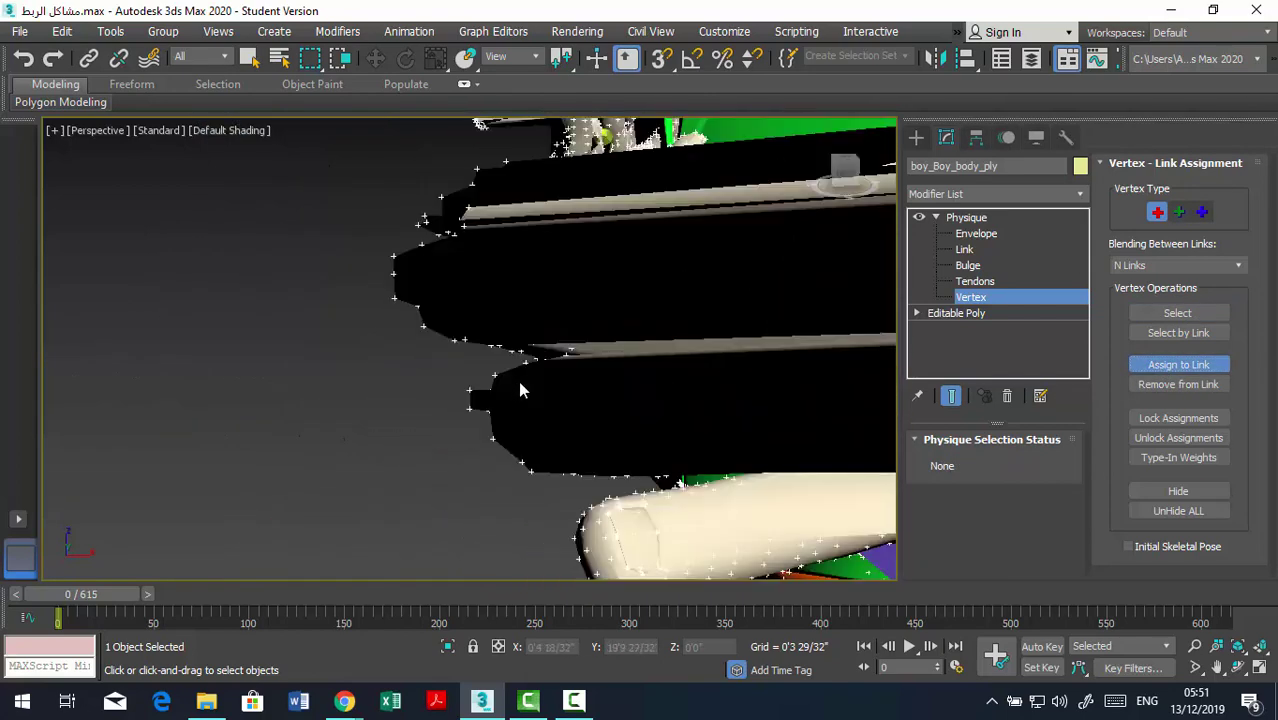
pyautogui.click(530, 303)
# Look down on the fixed hand, then exit to Physique's top level.
pyautogui.scroll(-2, 512, 347)
pyautogui.scroll(-2, 512, 347)
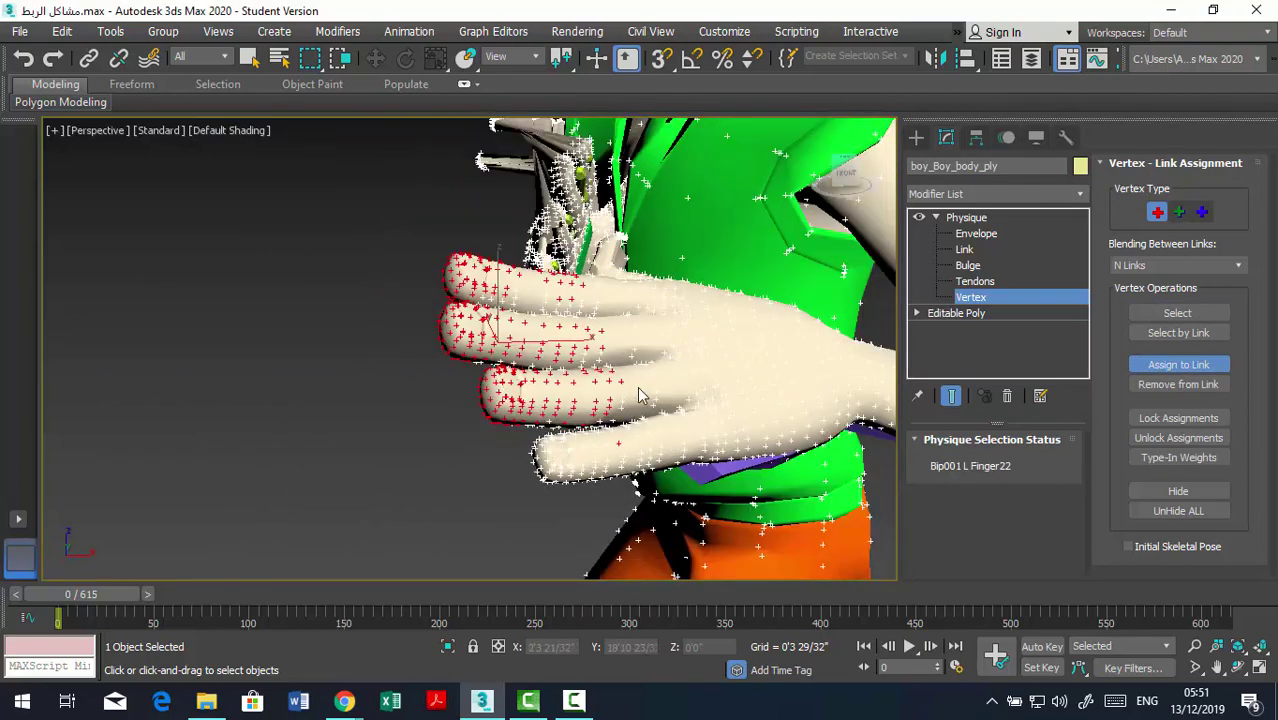
pyautogui.keyDown('alt'); pyautogui.moveTo(550, 392); pyautogui.dragTo(540, 370, button='middle'); pyautogui.keyUp('alt')
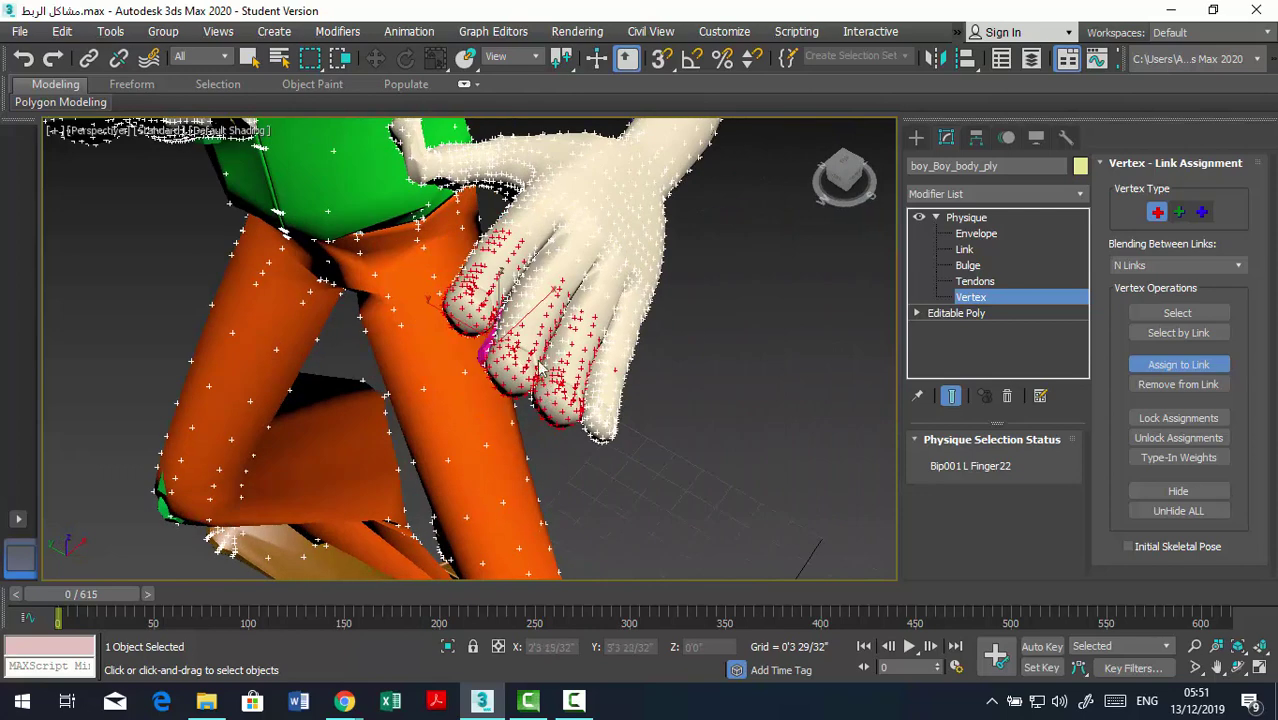
pyautogui.scroll(1, 545, 355)
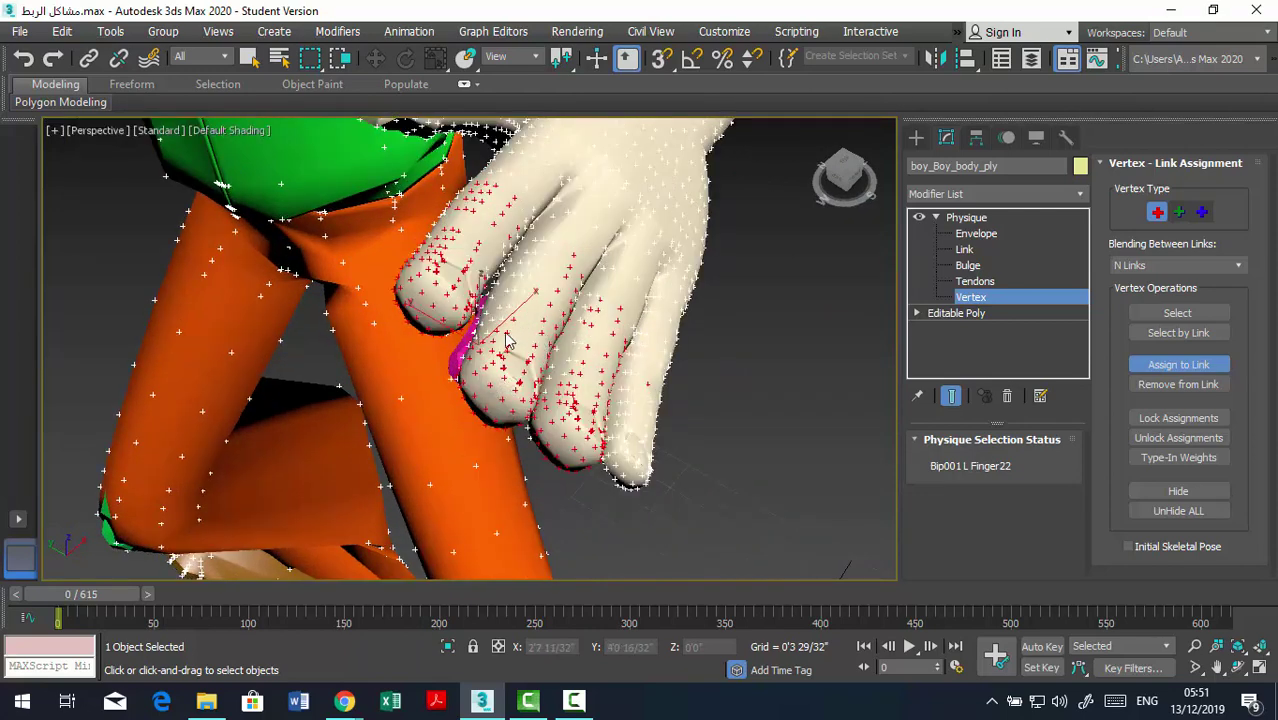
pyautogui.click(966, 217)
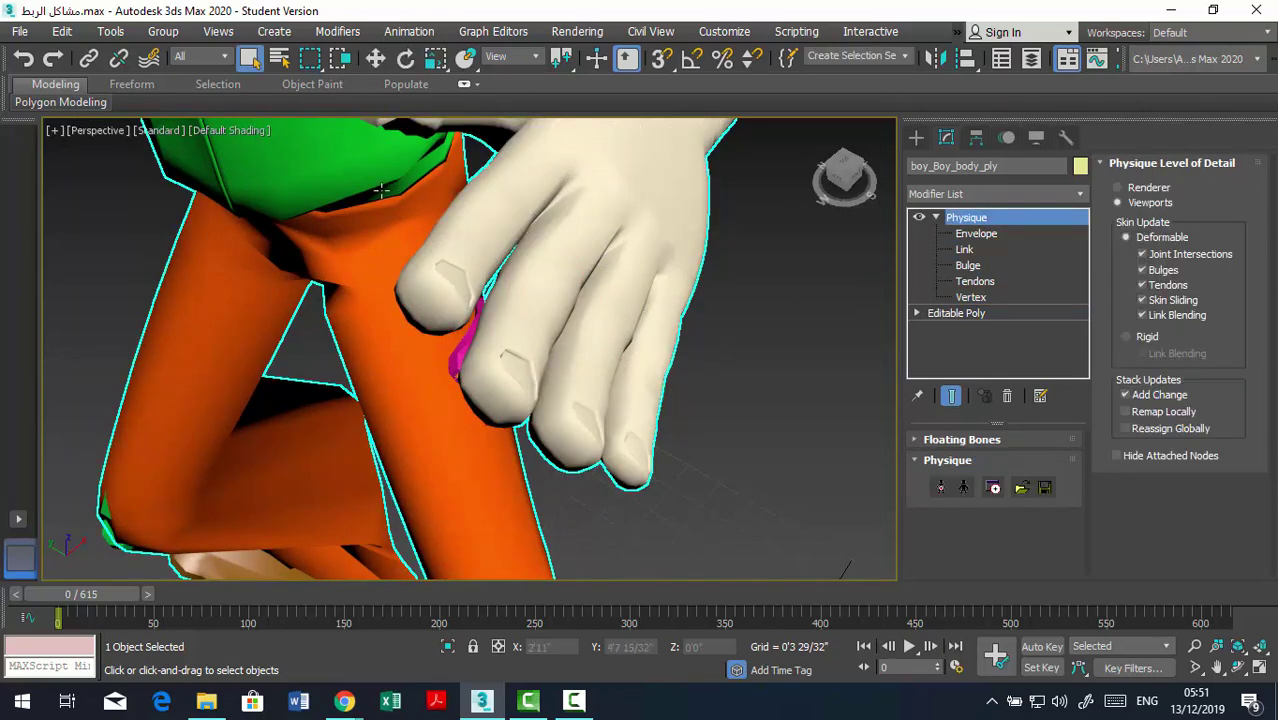
# Rotate the Bip001 L Finger22 bone to curl the fingers and test the skin deformation.
pyautogui.click(375, 58)
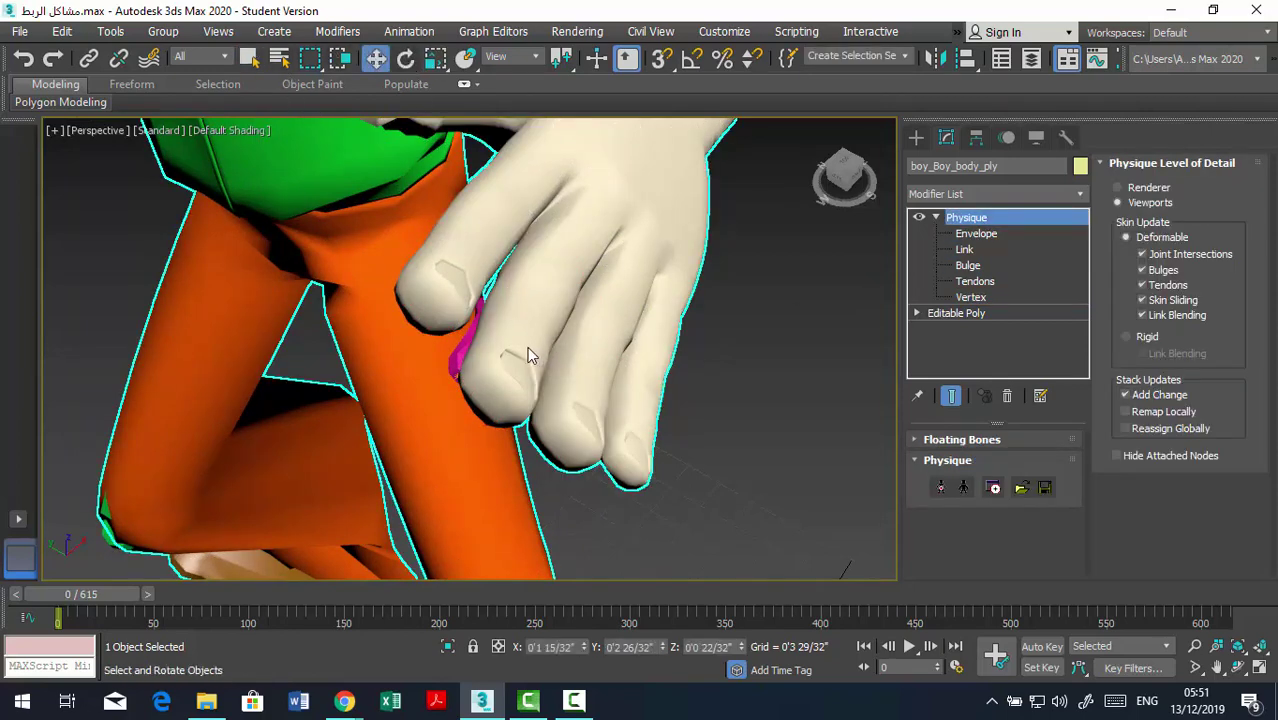
pyautogui.press('e')
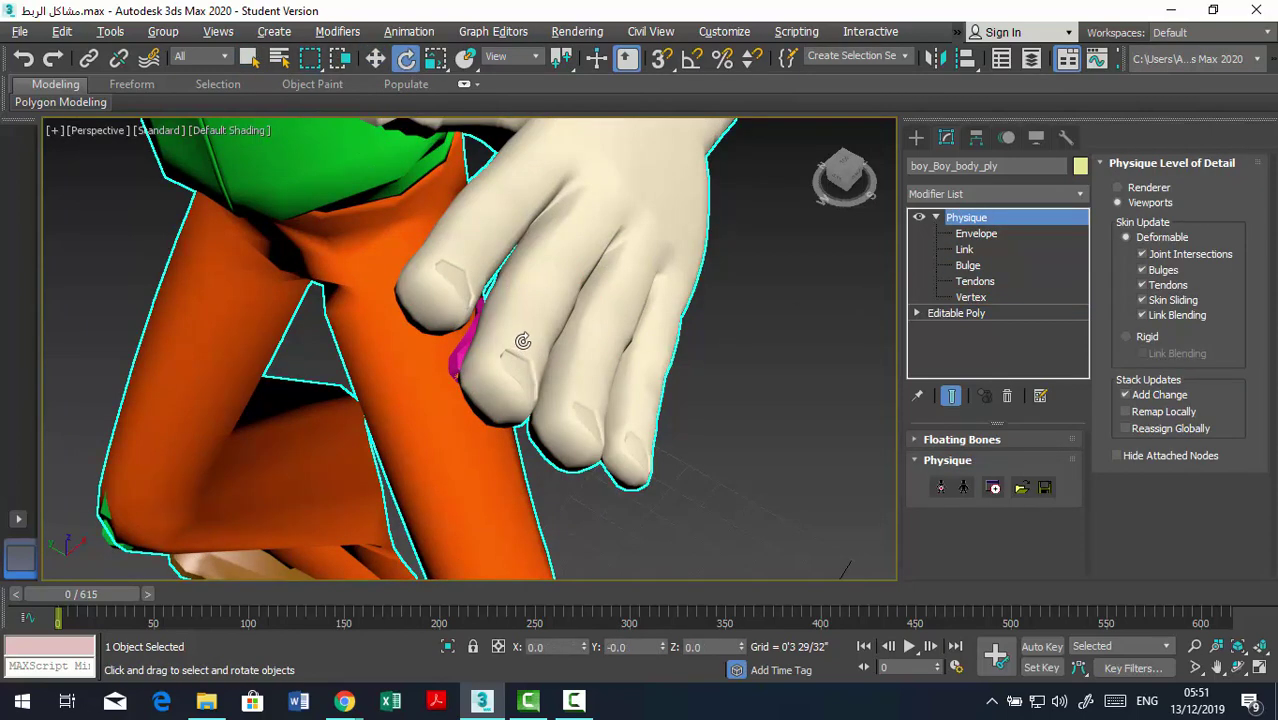
pyautogui.press('F3')
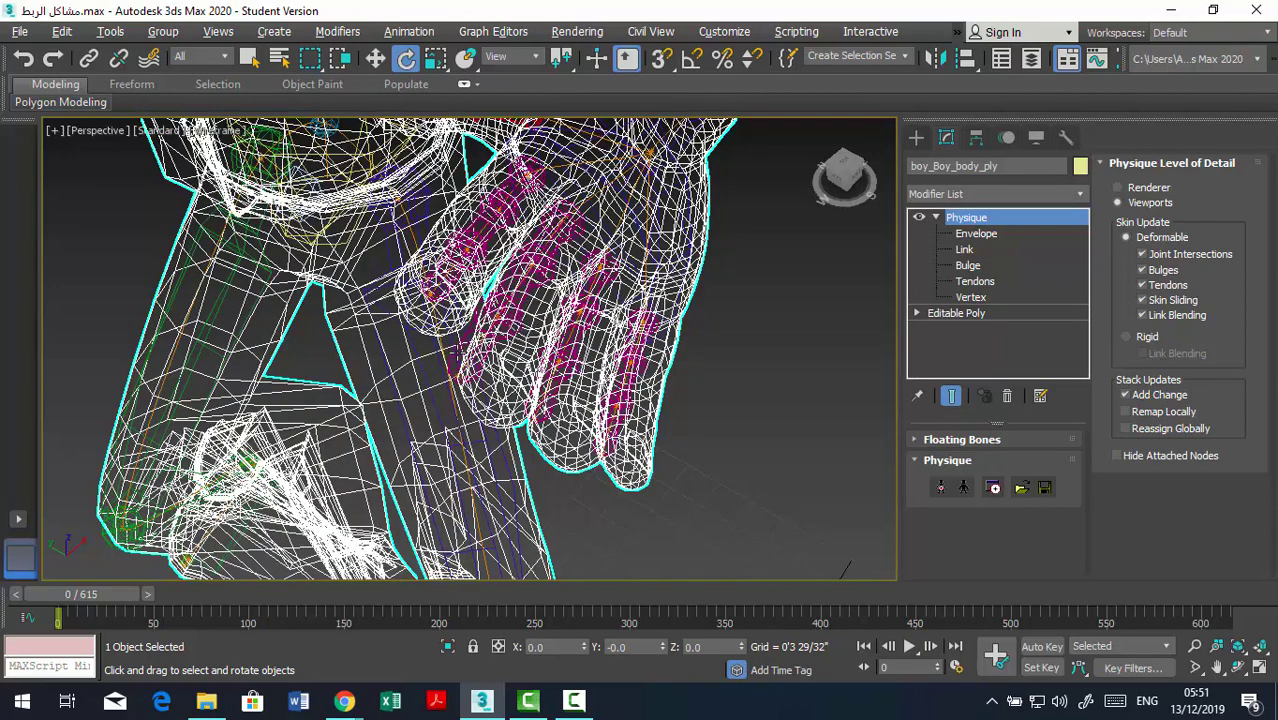
pyautogui.click(452, 358)
pyautogui.press('F3')
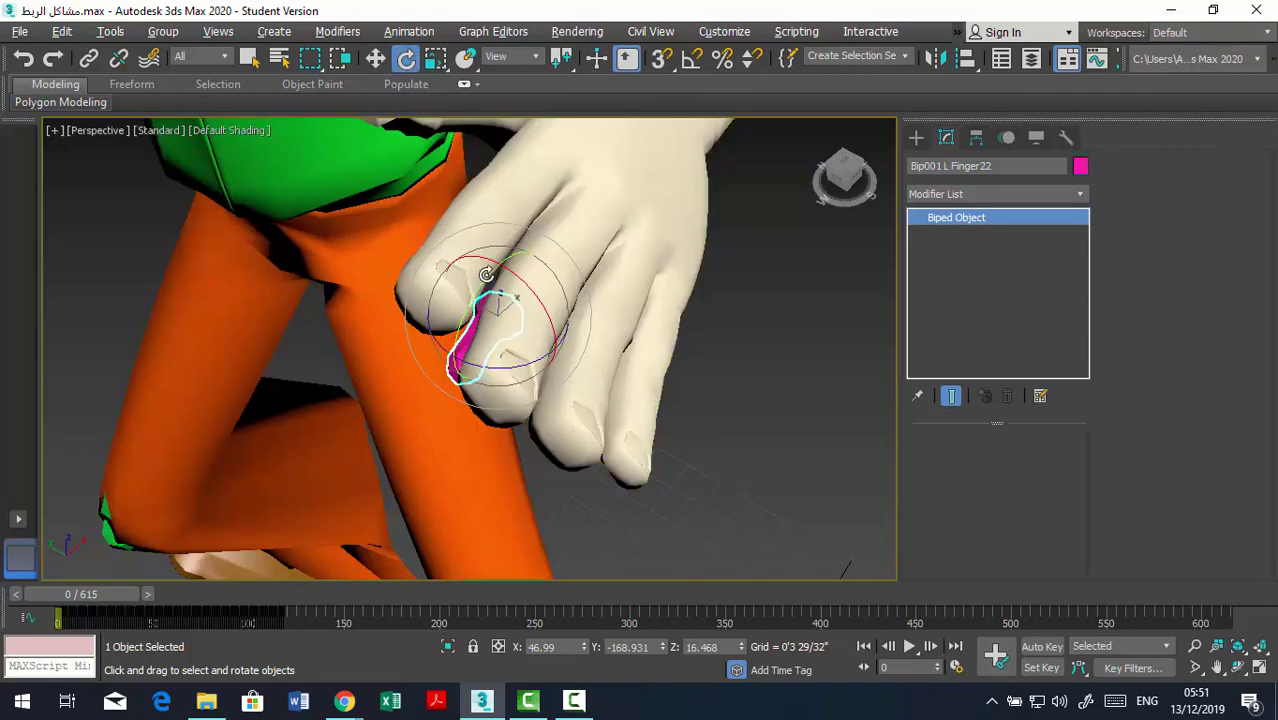
pyautogui.moveTo(486, 274)
pyautogui.mouseDown()
pyautogui.moveTo(443, 367)
pyautogui.moveTo(494, 263)
pyautogui.mouseUp()
pyautogui.moveTo(475, 302); pyautogui.dragTo(483, 263)
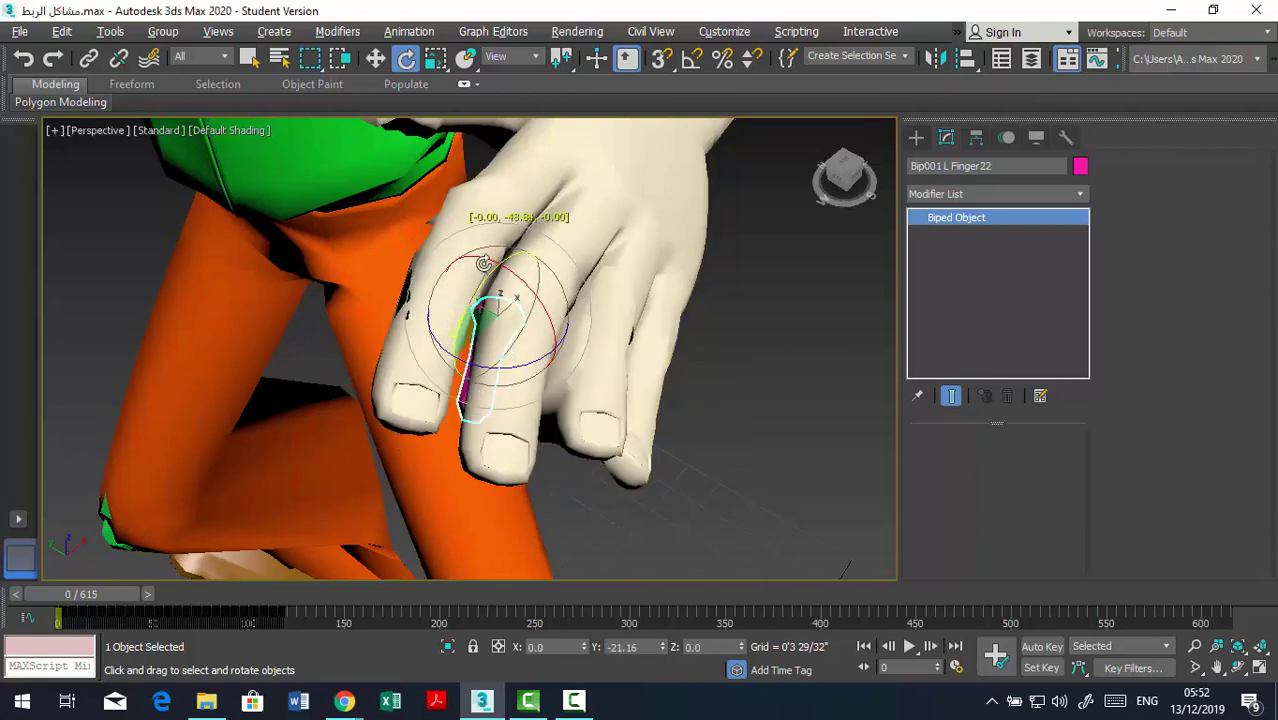
pyautogui.moveTo(481, 267); pyautogui.dragTo(480, 320)
# Reselect the boy body mesh and zoom out to centre the whole character.
pyautogui.click(480, 331)
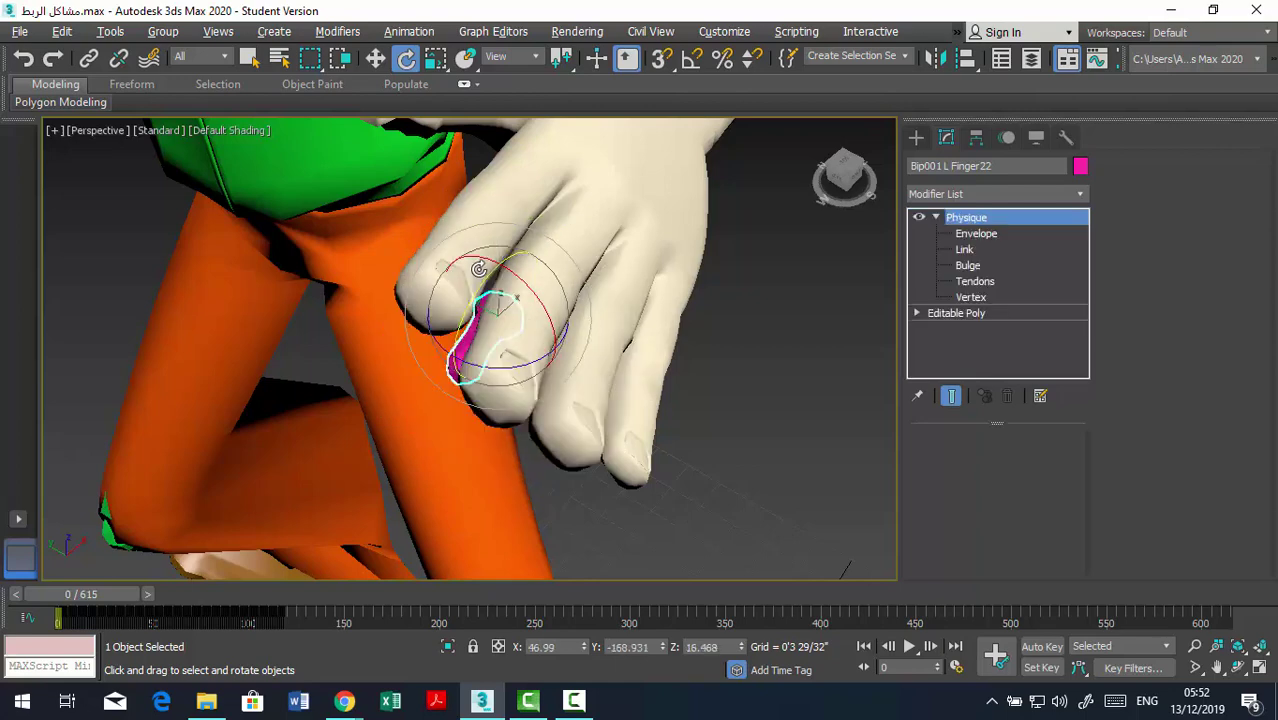
pyautogui.scroll(-2, 480, 331)
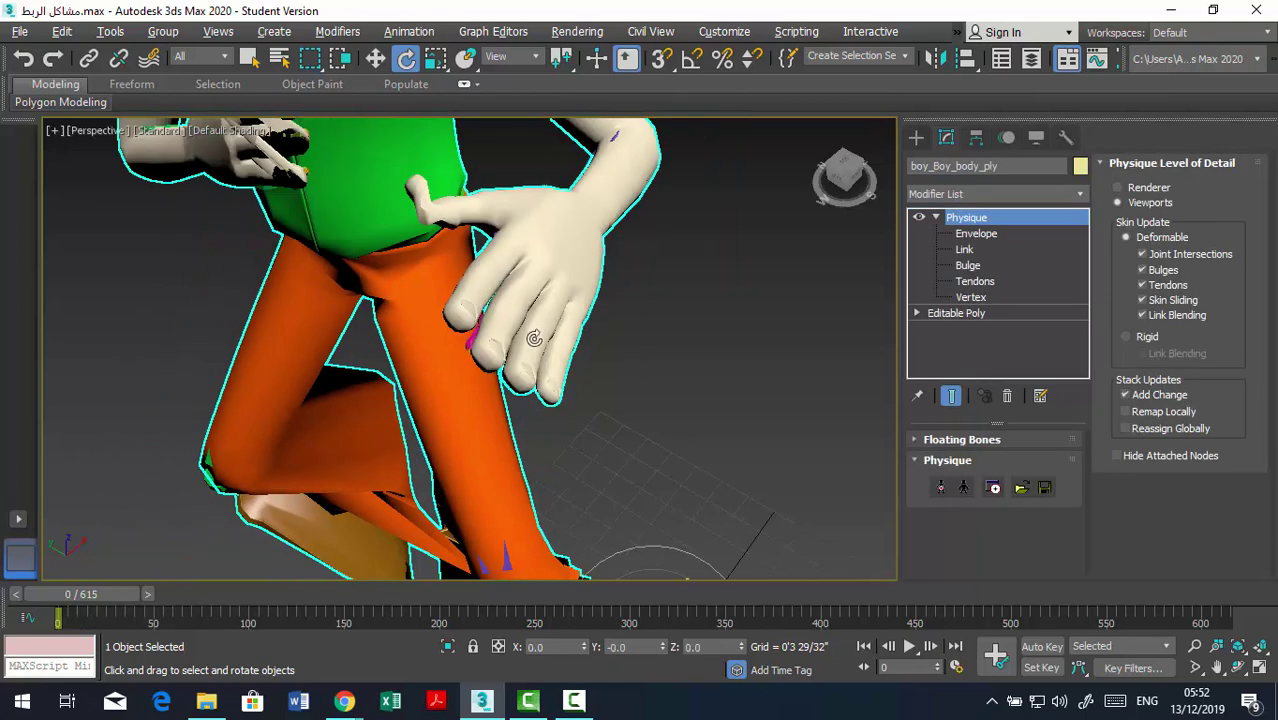
pyautogui.moveTo(411, 338); pyautogui.dragTo(580, 387, button='middle')
pyautogui.scroll(-5, 575, 386)
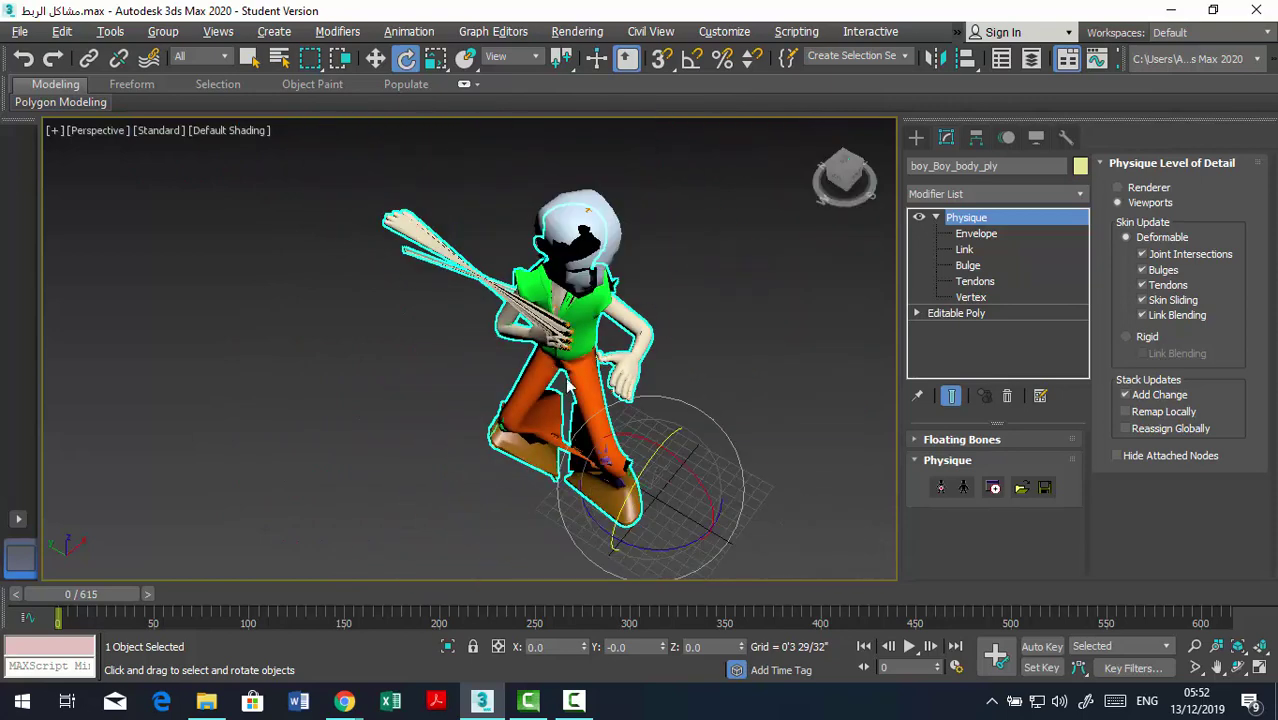
# At Physique's Vertex level, box-select the stray right fingertip vertices and assign them to Bip001 R Finger22.
pyautogui.click(970, 297)
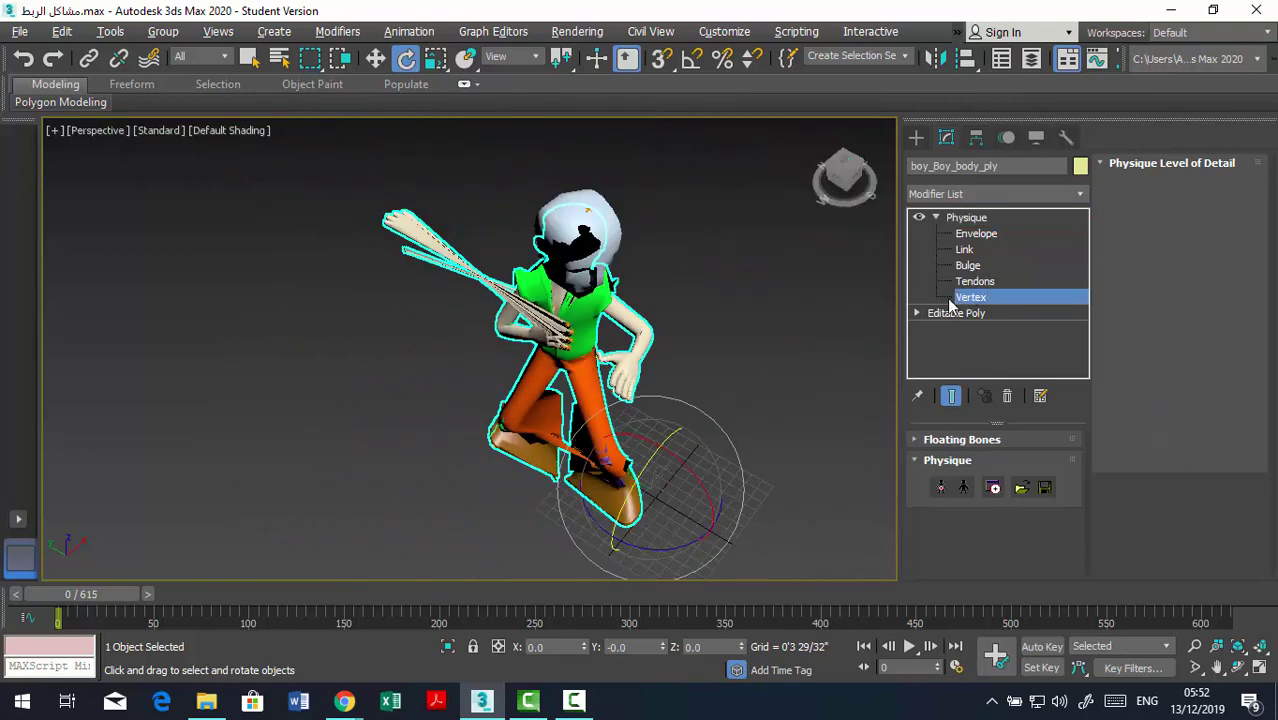
pyautogui.moveTo(300, 177); pyautogui.dragTo(456, 300)
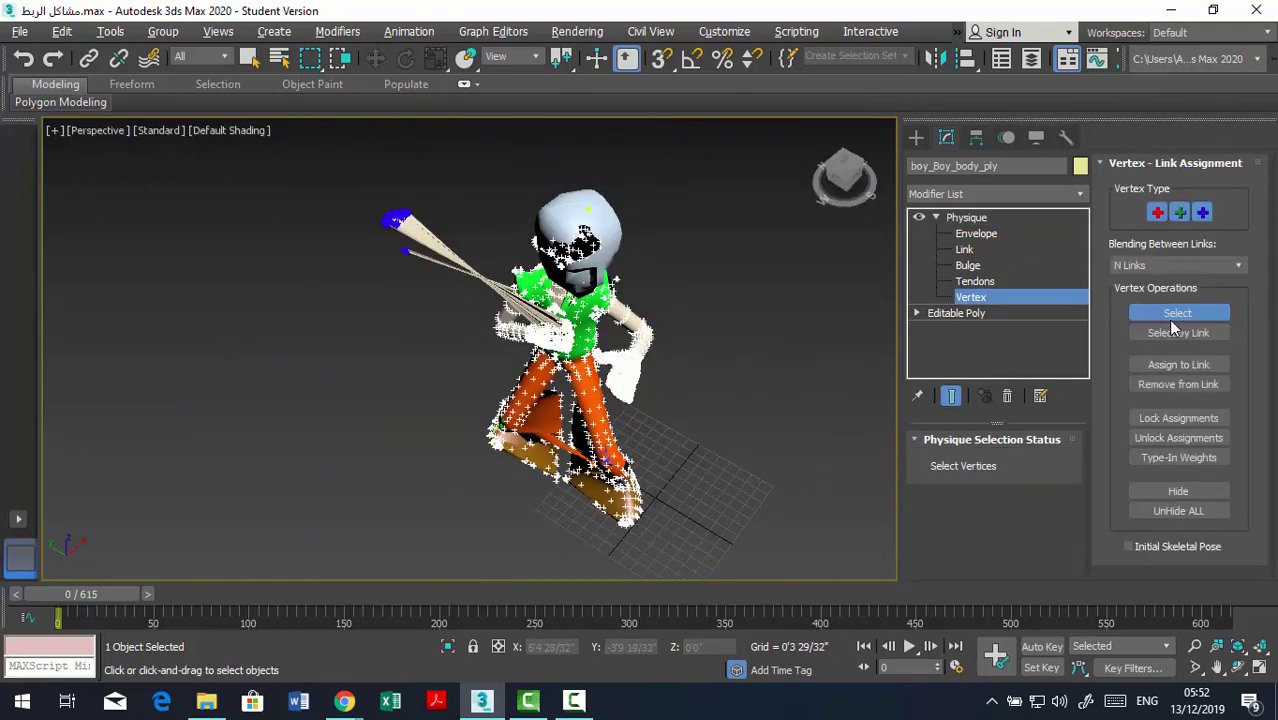
pyautogui.click(1178, 364)
pyautogui.click(597, 430)
pyautogui.scroll(5, 597, 430)
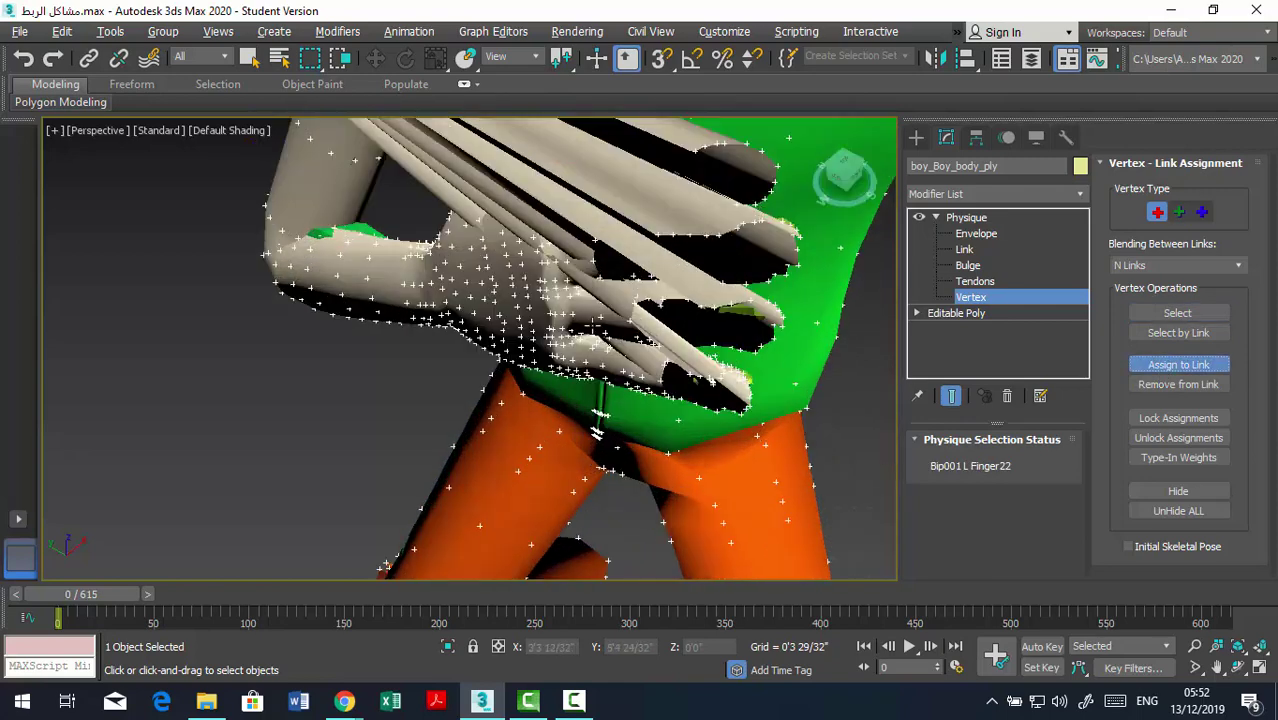
pyautogui.click(748, 232)
pyautogui.scroll(-3, 775, 355)
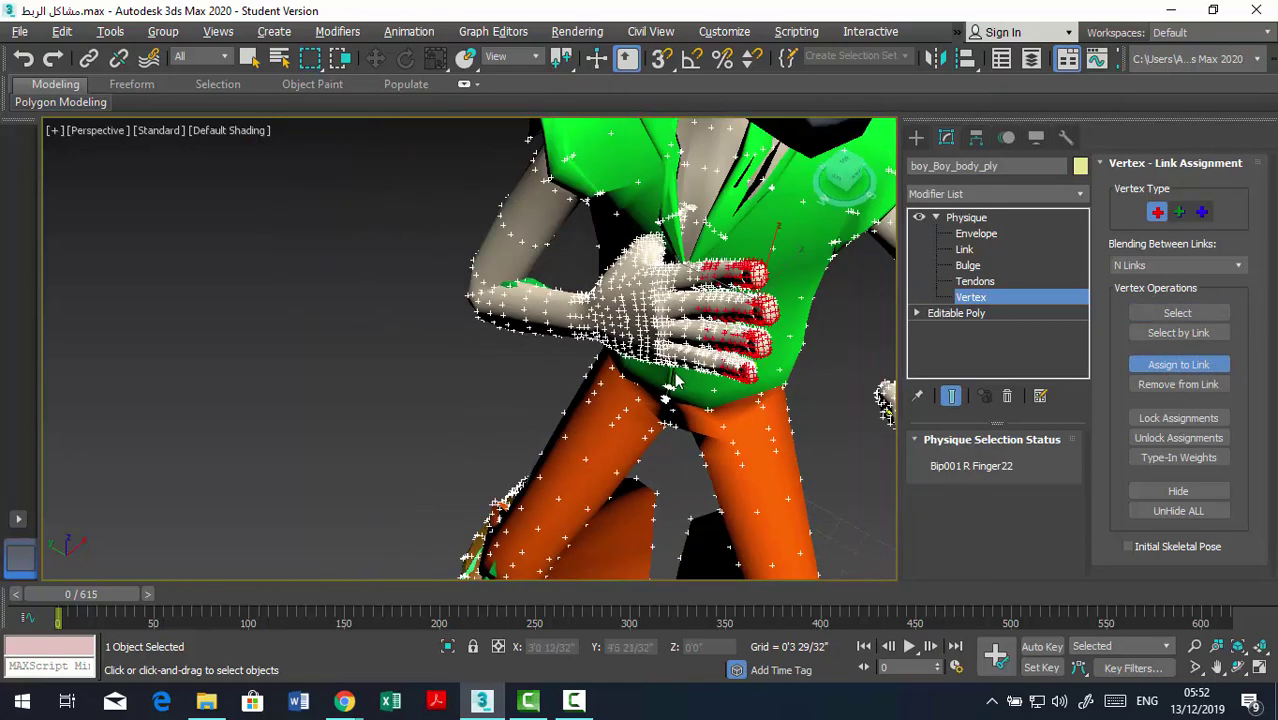
pyautogui.scroll(-3, 672, 404)
pyautogui.keyDown('alt'); pyautogui.moveTo(715, 415); pyautogui.dragTo(574, 387, button='middle'); pyautogui.keyUp('alt')
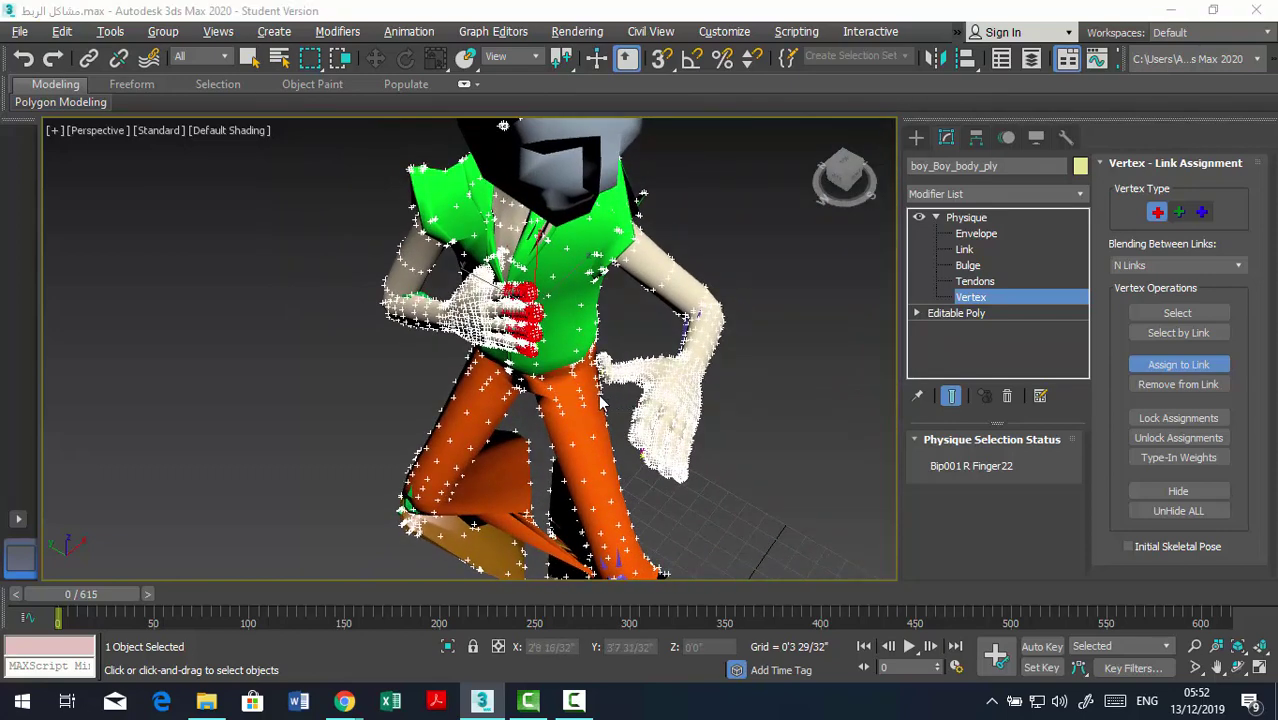
# Select by Link to review vertices on L Finger22, L Finger02, L Finger1, L Finger2, L Hand, R Finger21 and R Finger22.
pyautogui.click(1184, 335)
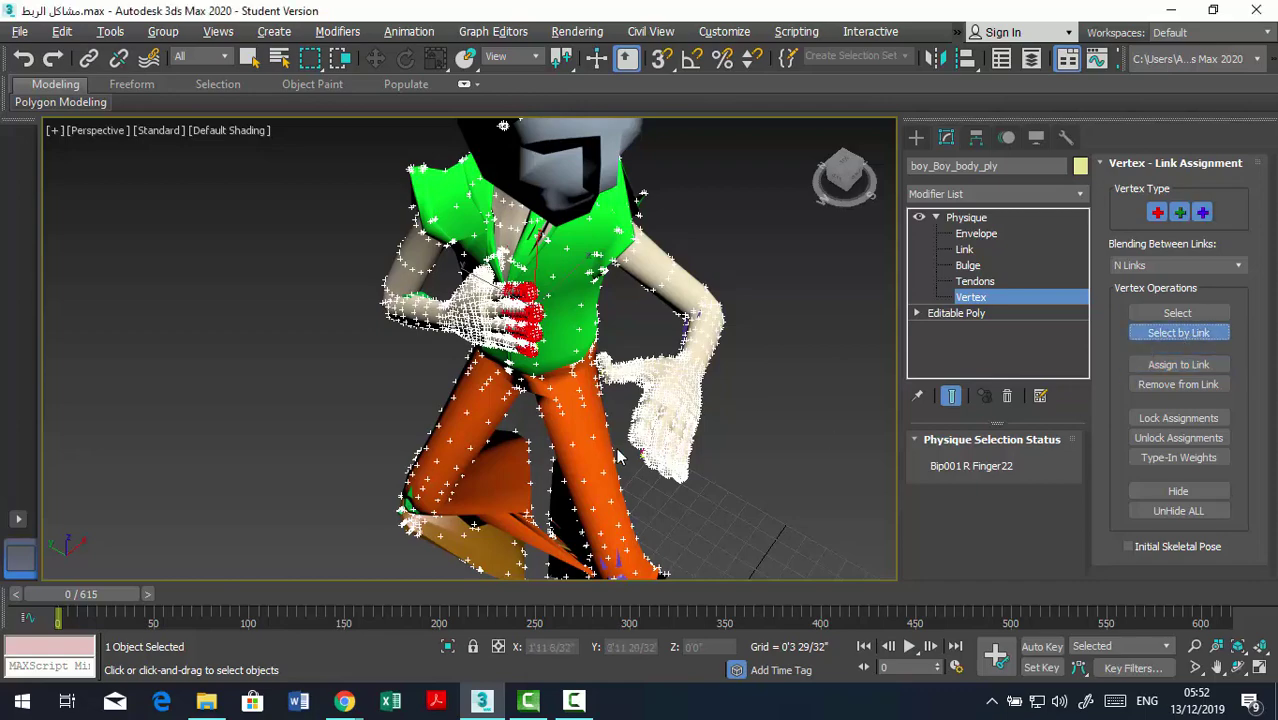
pyautogui.scroll(5, 618, 457)
pyautogui.scroll(-5, 721, 466)
pyautogui.scroll(2, 600, 428)
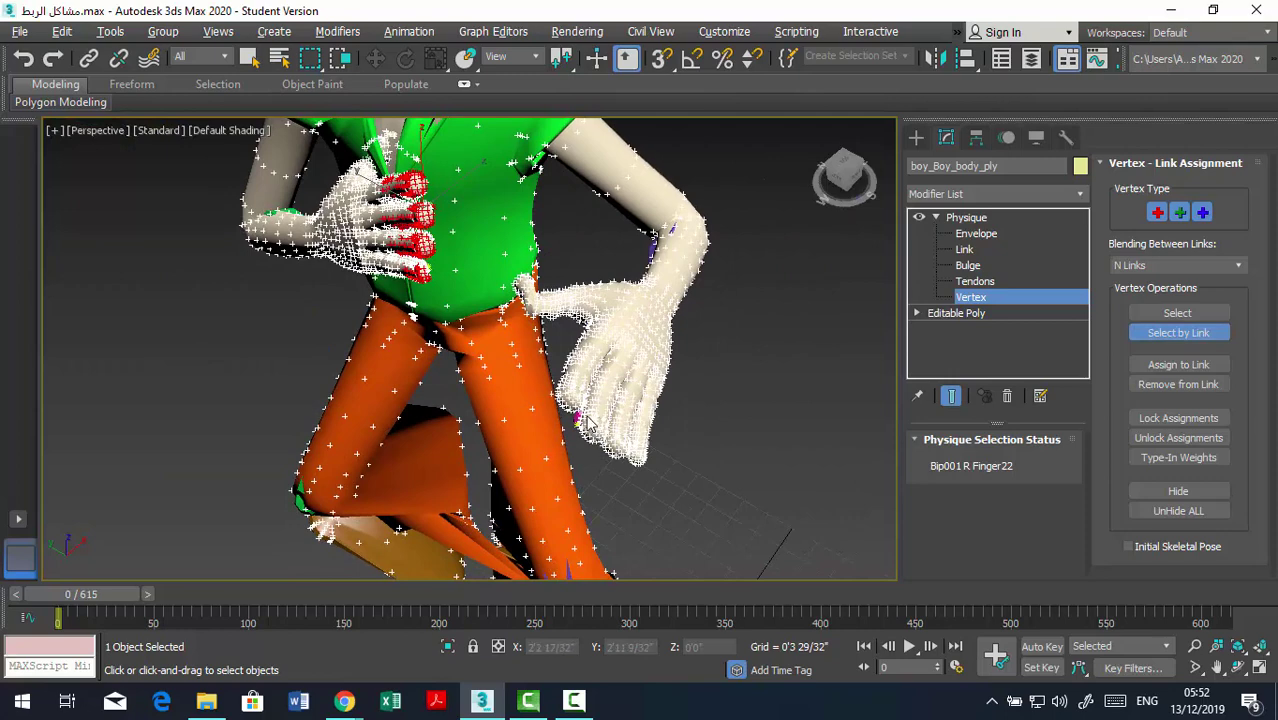
pyautogui.click(577, 414)
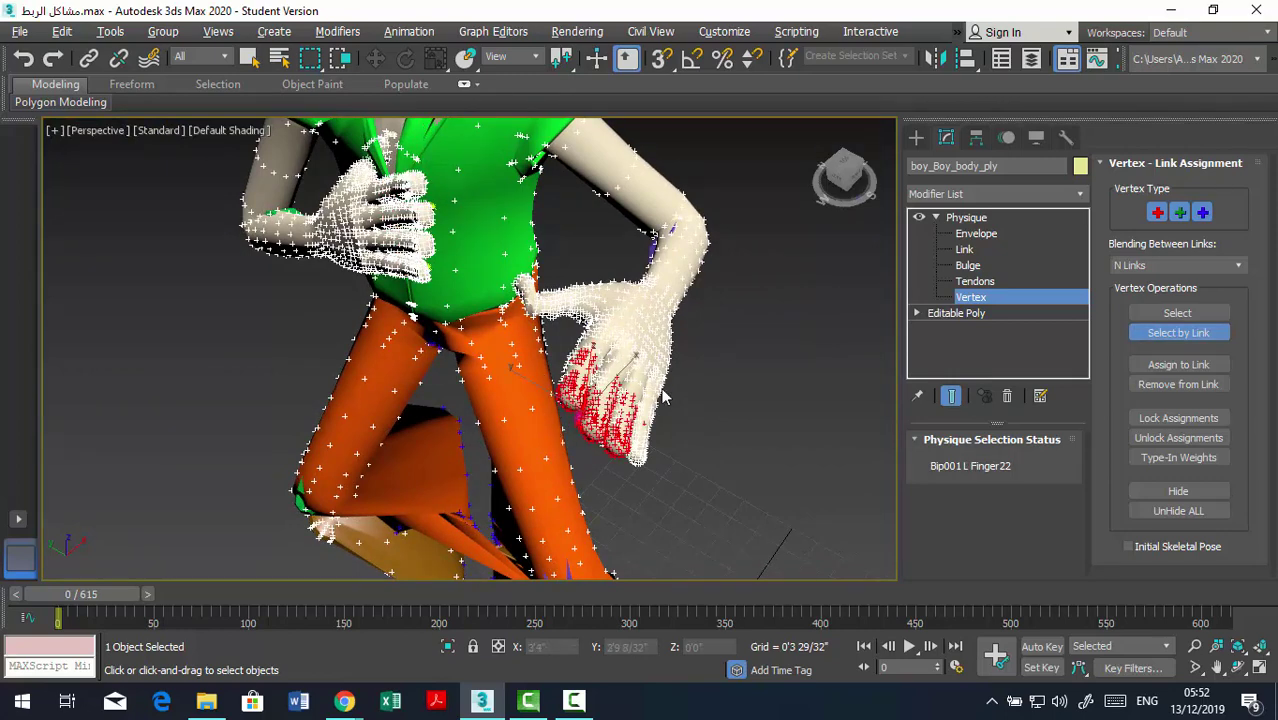
pyautogui.scroll(1, 575, 416)
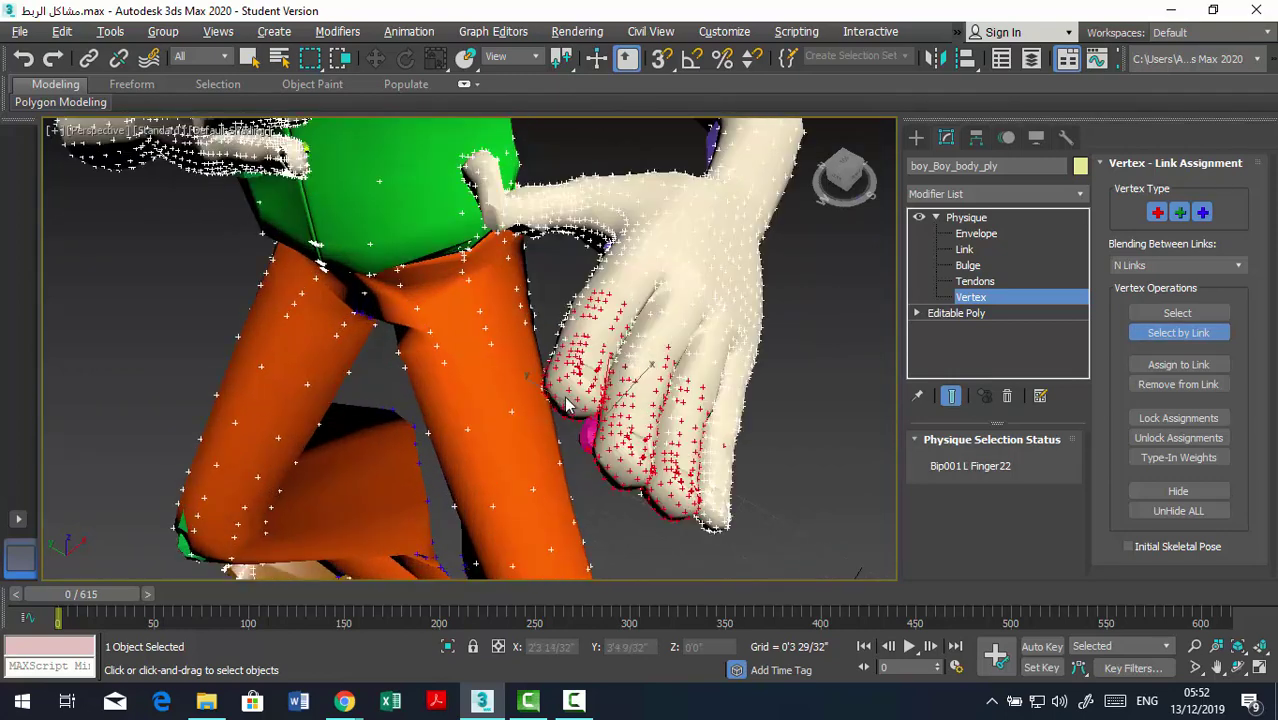
pyautogui.scroll(1, 575, 414)
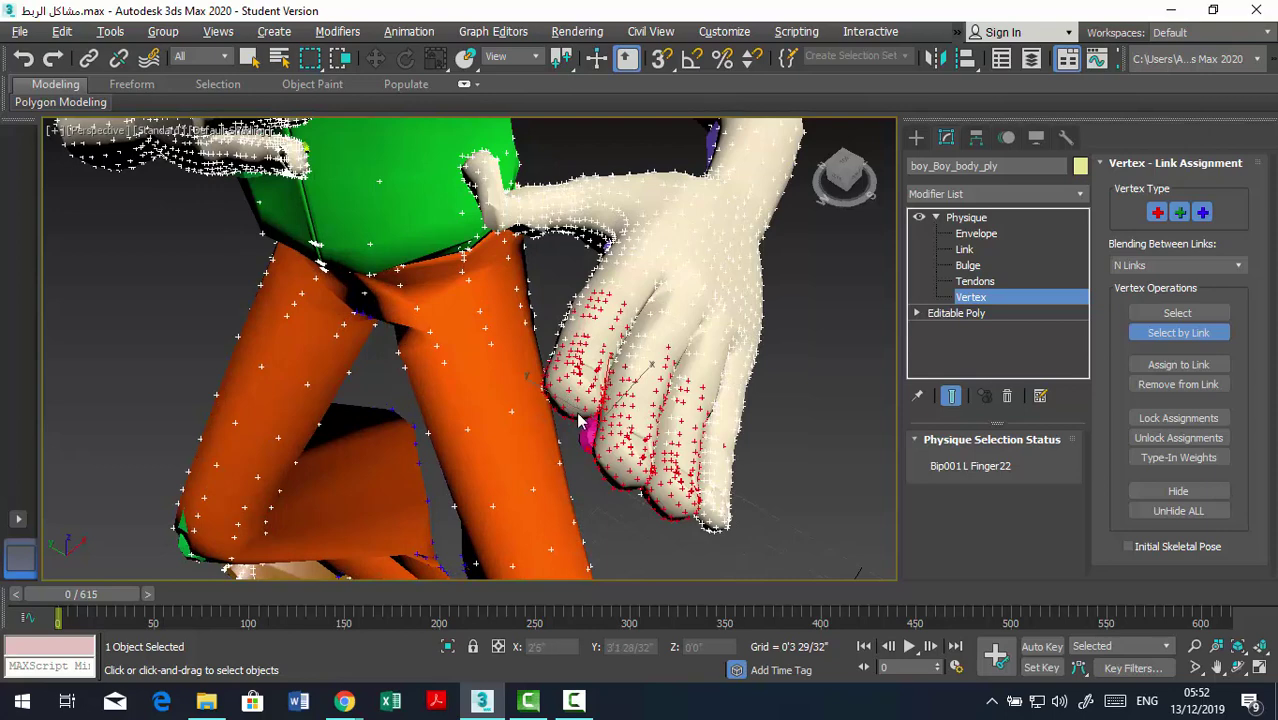
pyautogui.click(500, 203)
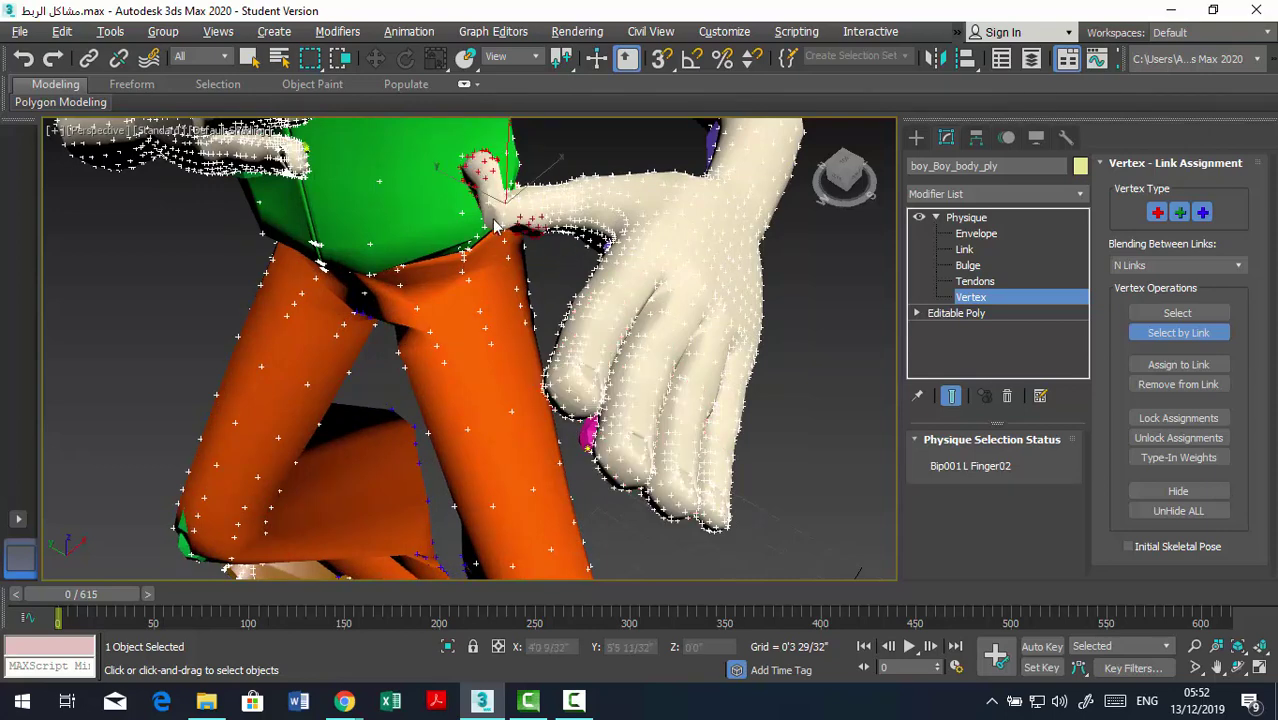
pyautogui.click(608, 288)
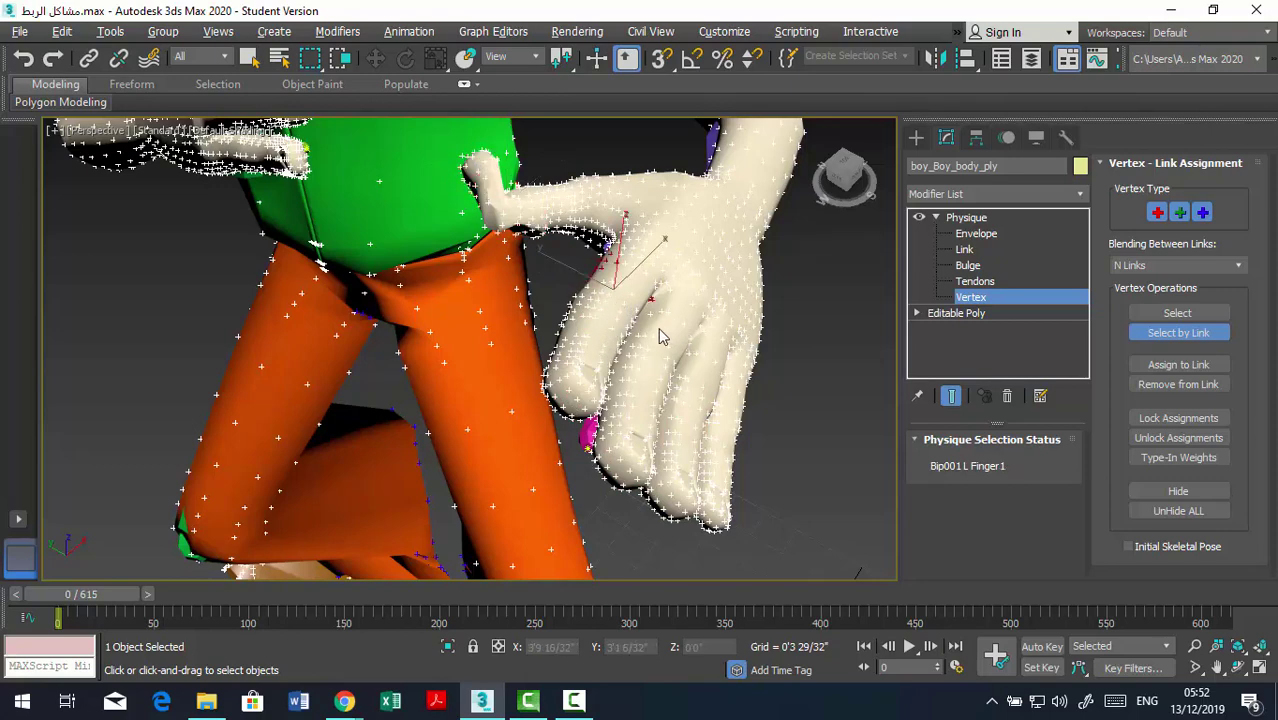
pyautogui.click(638, 350)
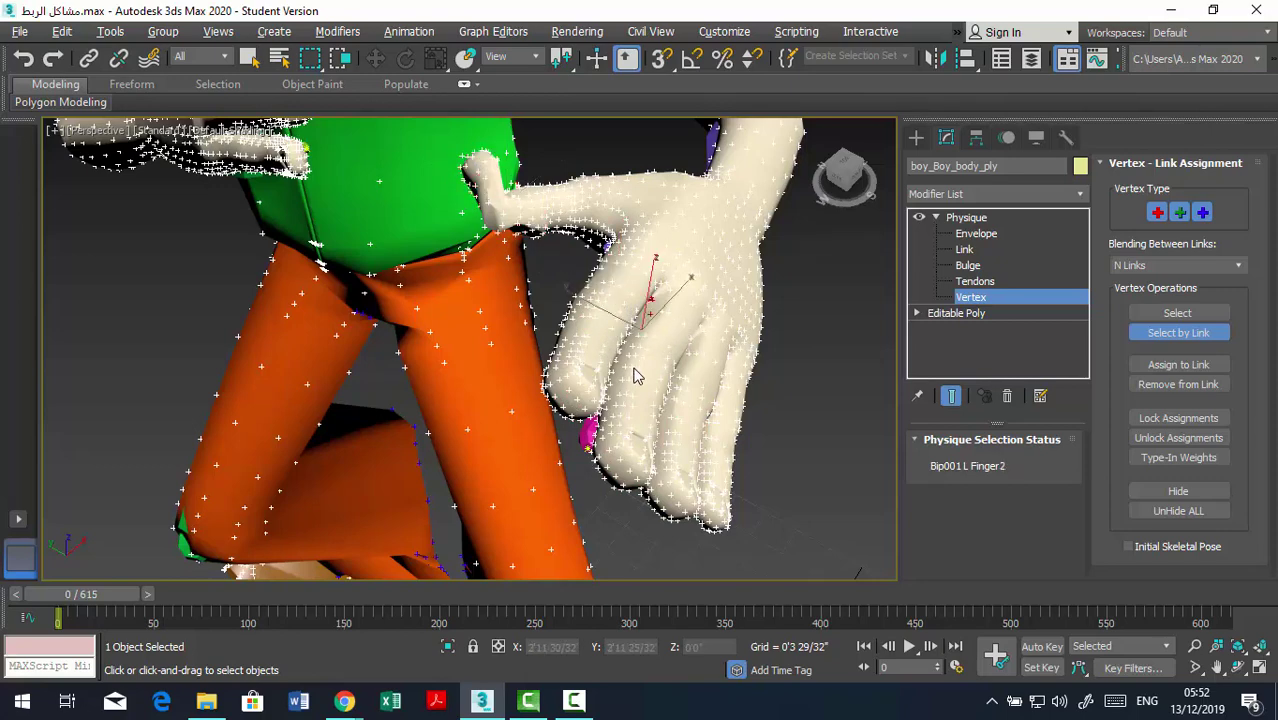
pyautogui.click(705, 412)
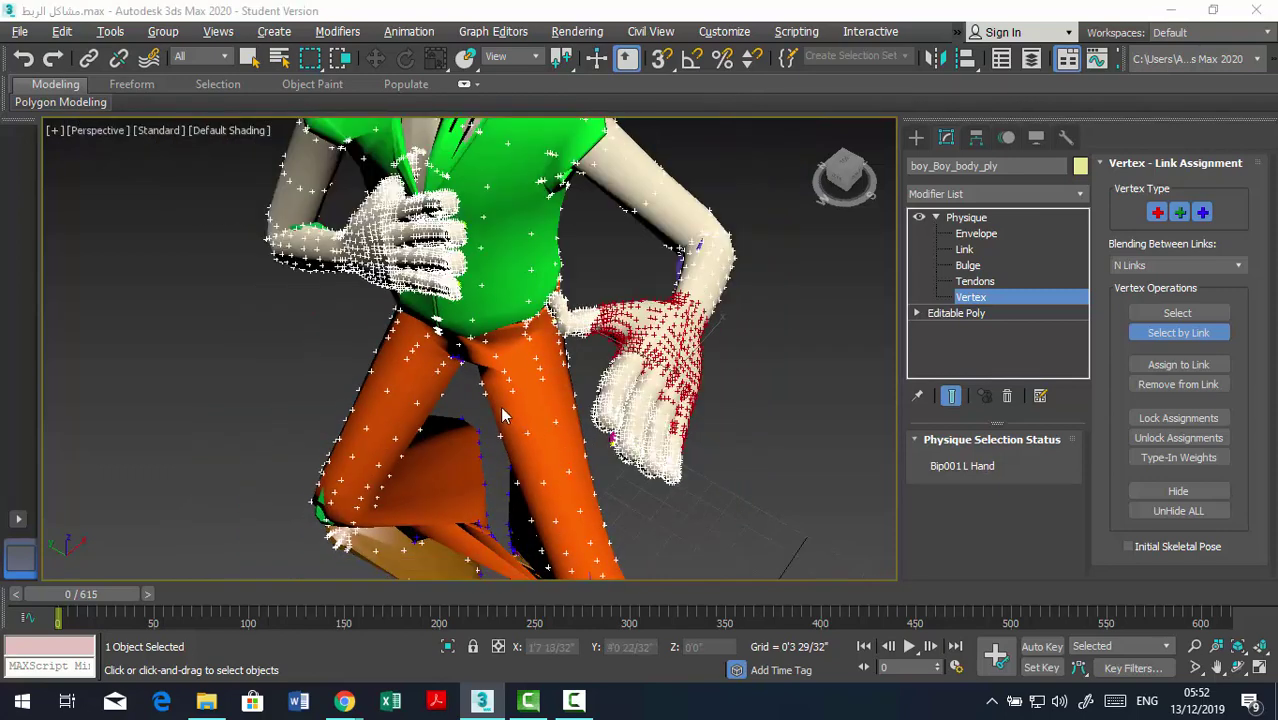
pyautogui.click(432, 228)
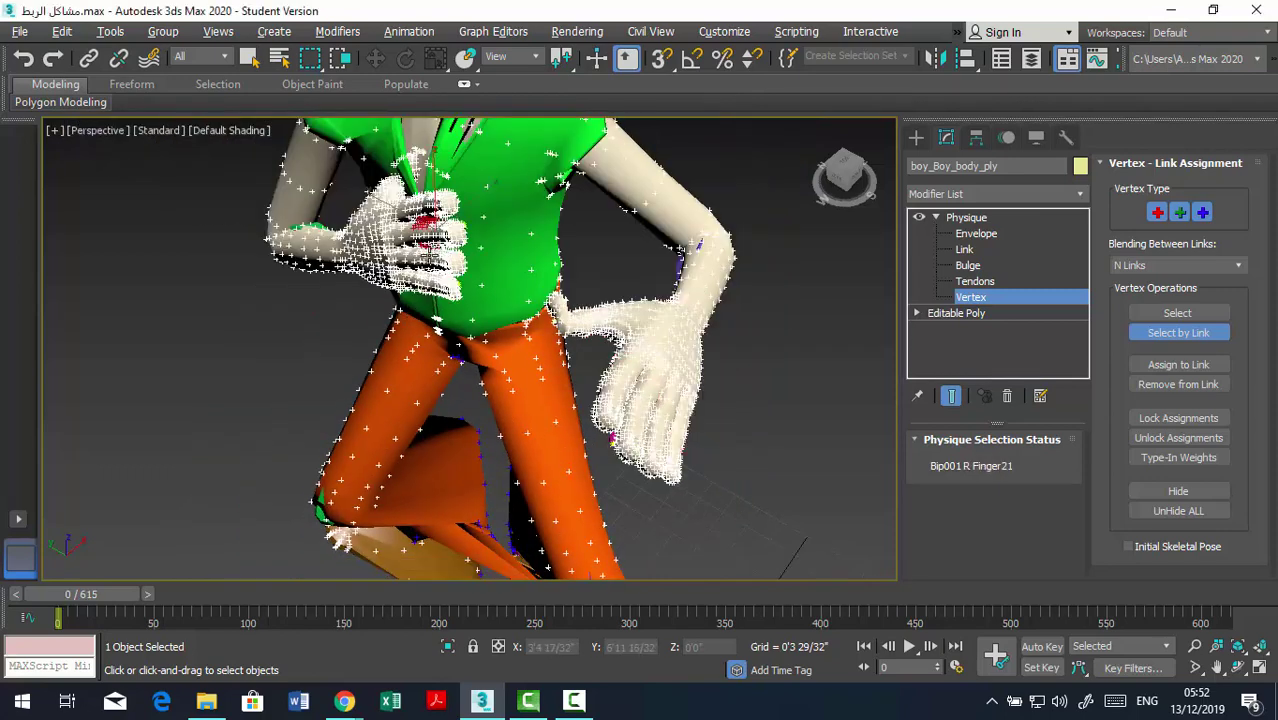
pyautogui.click(450, 242)
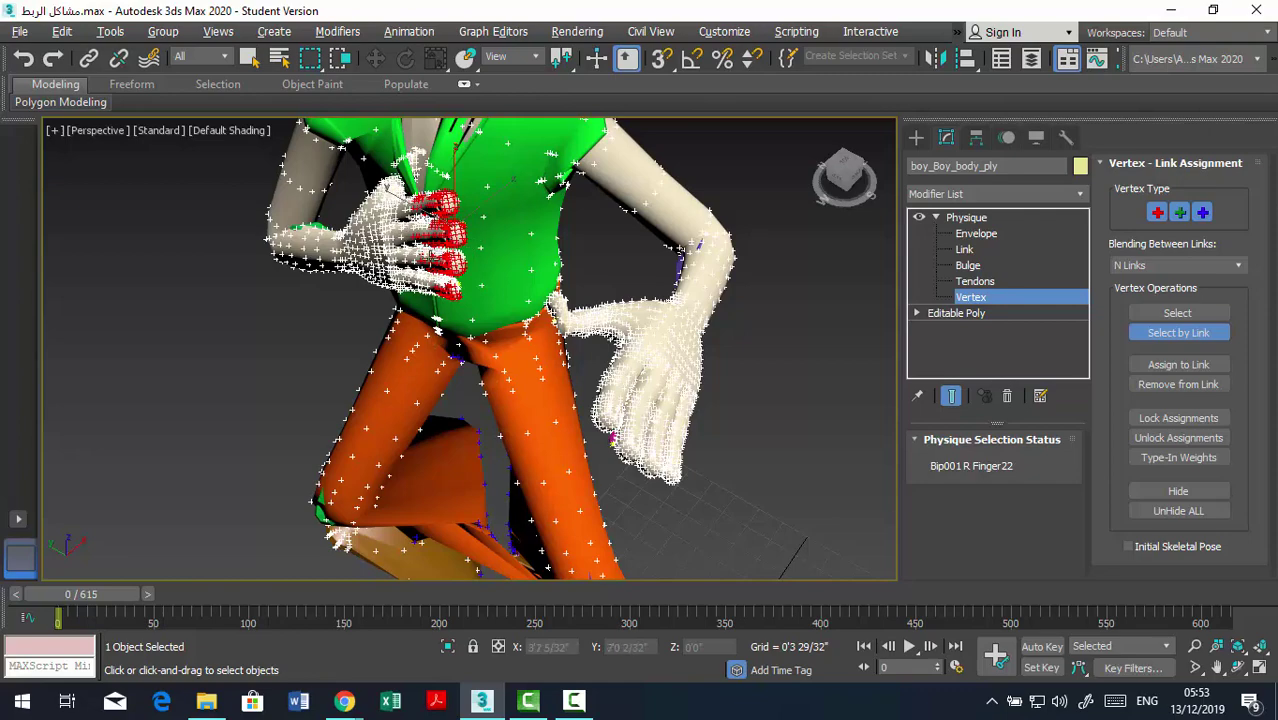
# Frame the legs, box-select the stray leg vertices, and assign them to Bip001 R Thigh.
pyautogui.moveTo(570, 467); pyautogui.dragTo(720, 218, button='middle')
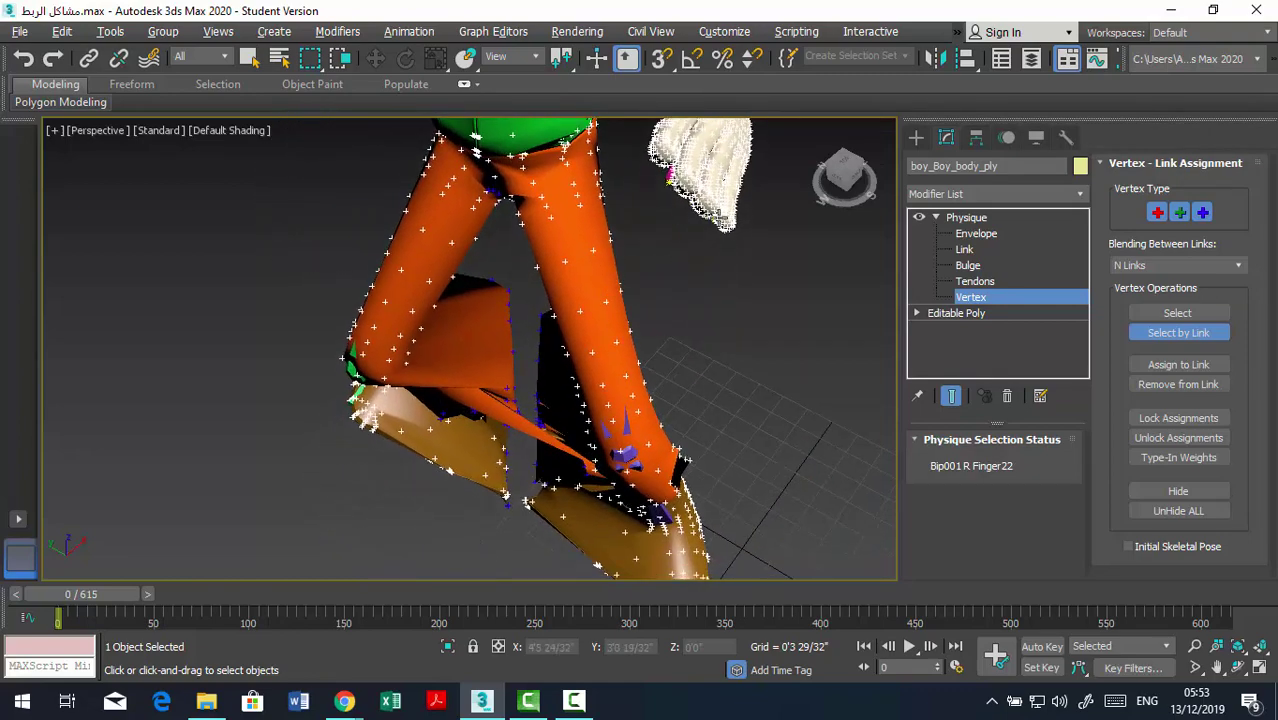
pyautogui.scroll(-3, 594, 326)
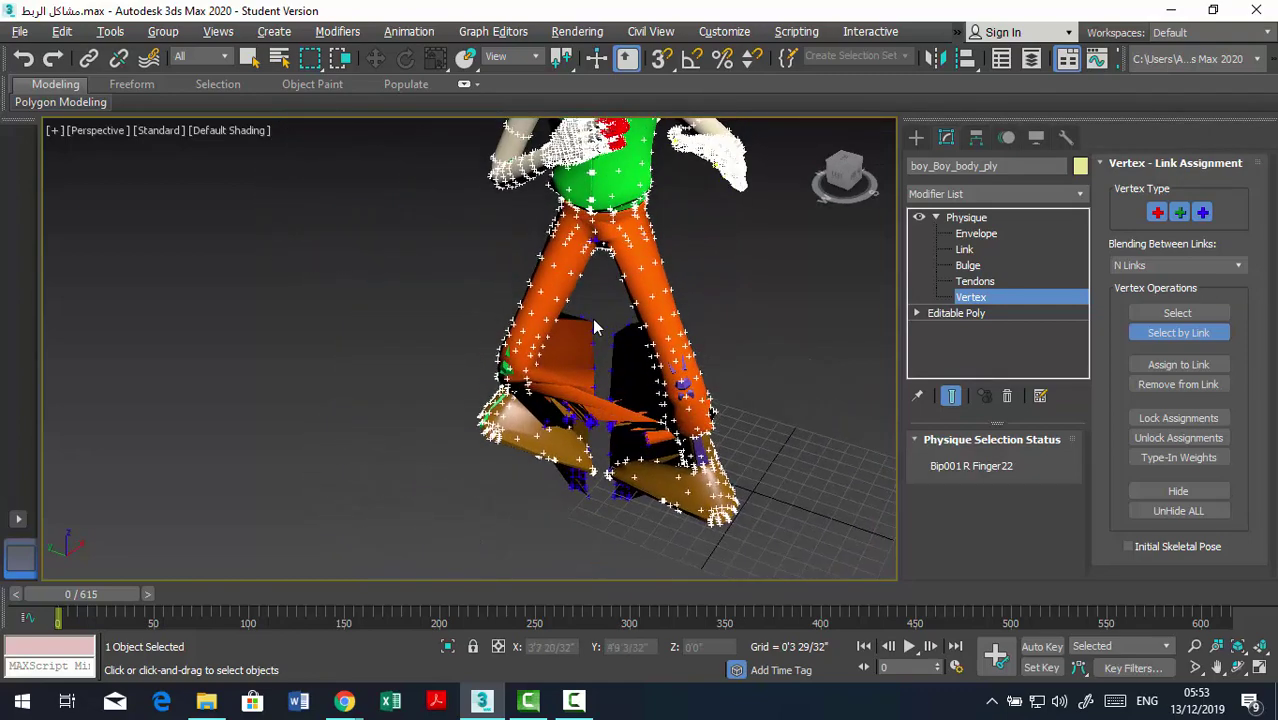
pyautogui.moveTo(594, 326)
pyautogui.mouseDown(button='middle')
pyautogui.moveTo(574, 417)
pyautogui.moveTo(545, 404)
pyautogui.mouseUp(button='middle')
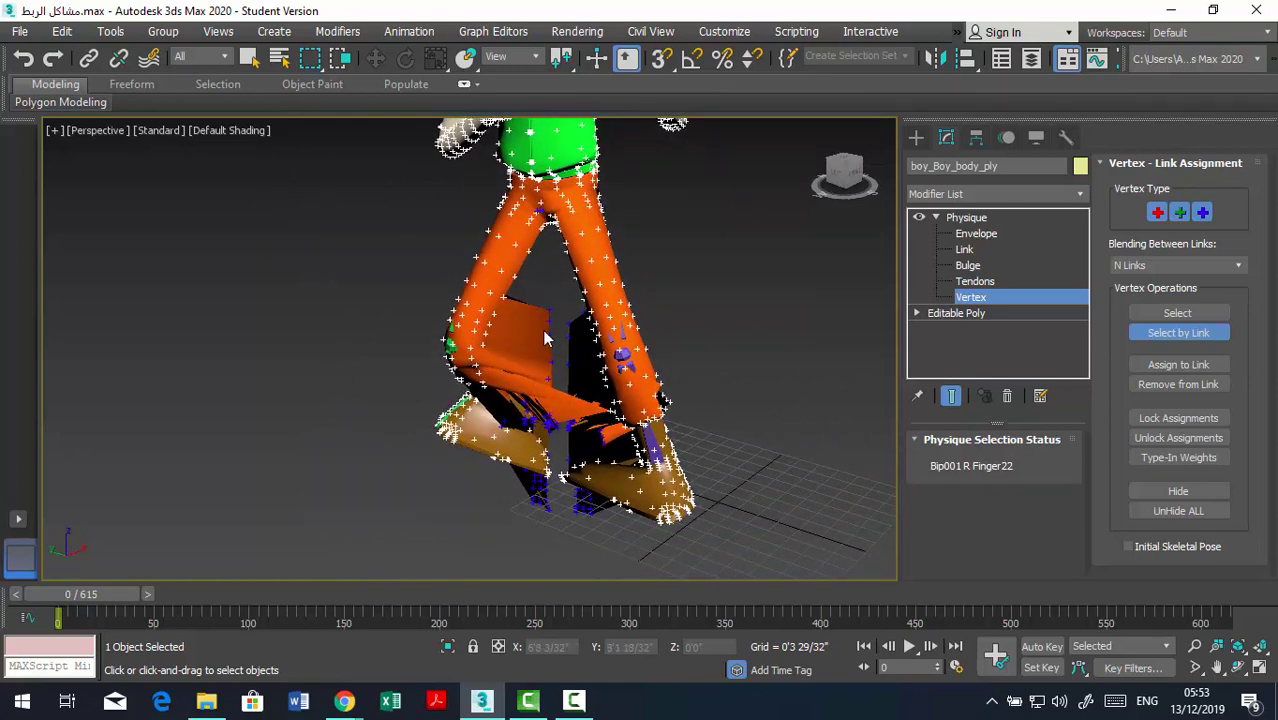
pyautogui.click(1177, 313)
pyautogui.moveTo(561, 300); pyautogui.dragTo(540, 380)
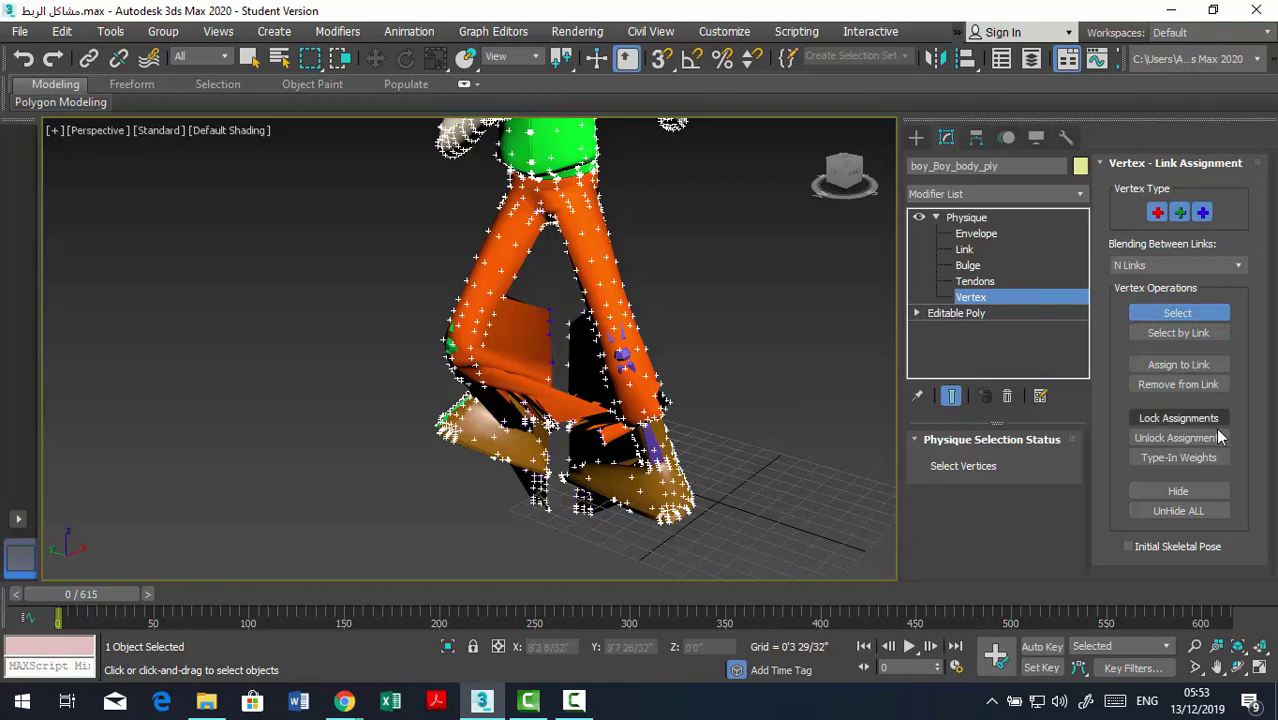
pyautogui.click(1182, 364)
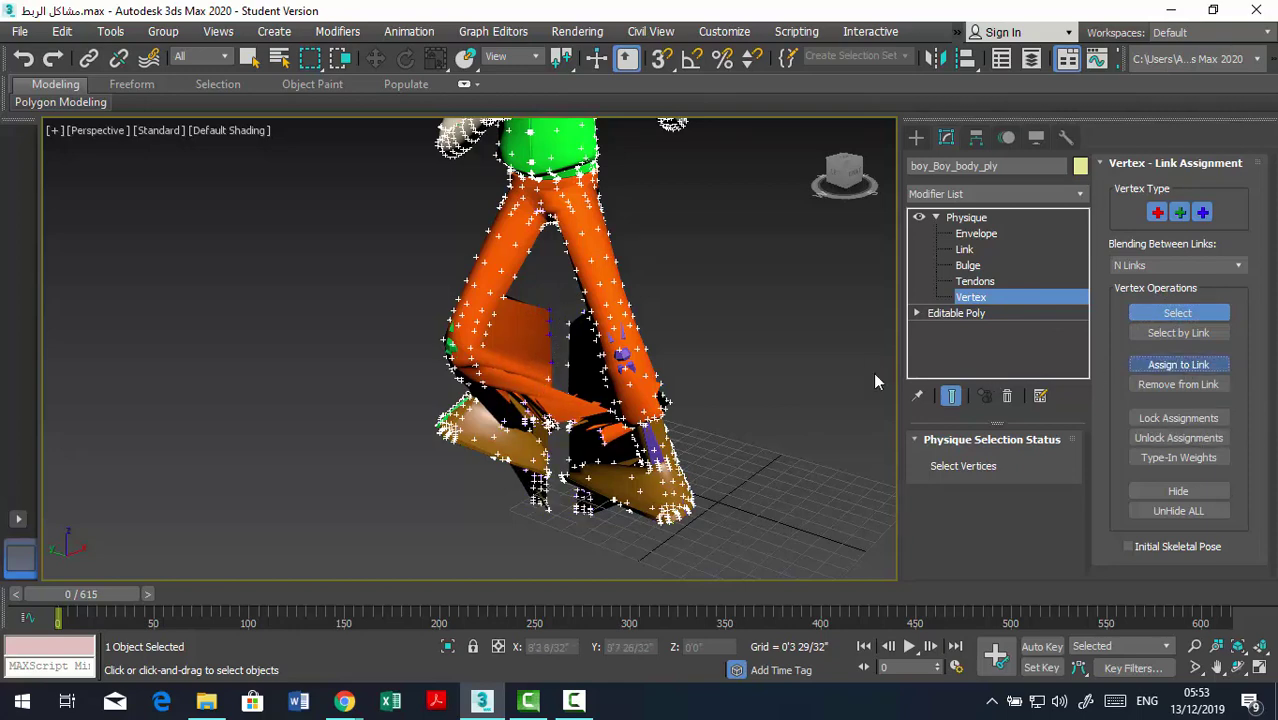
pyautogui.click(484, 326)
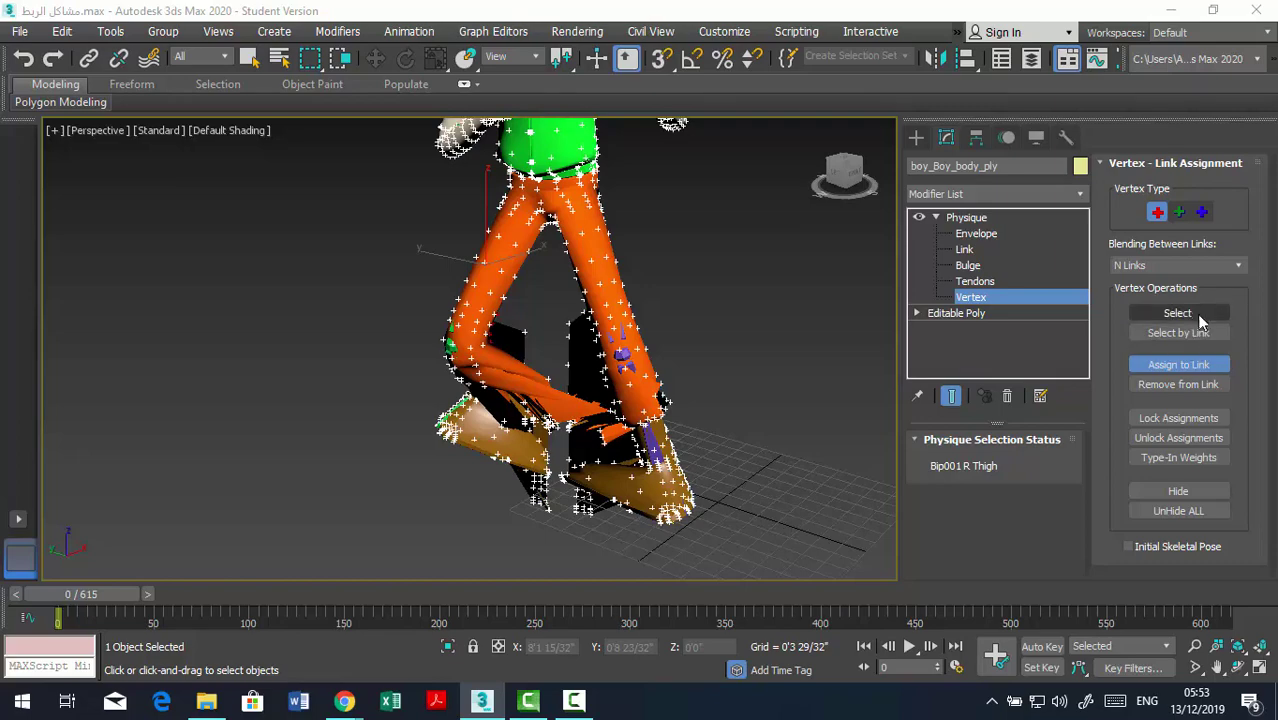
# Assign the selected leg vertices to Bip001 R Calf, then reassign them to Bip001 R Thigh.
pyautogui.click(1172, 313)
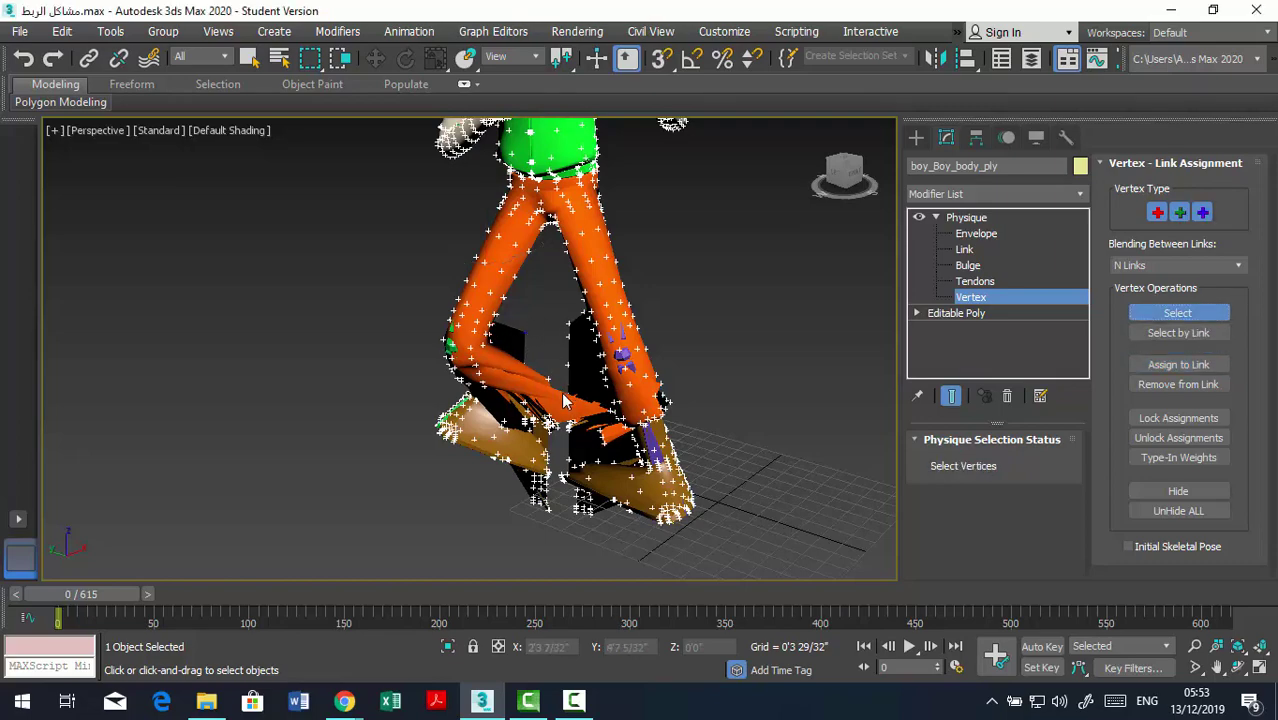
pyautogui.moveTo(562, 394)
pyautogui.keyDown('alt'); pyautogui.mouseDown(button='middle')
pyautogui.moveTo(273, 387)
pyautogui.moveTo(350, 383)
pyautogui.mouseUp(button='middle'); pyautogui.keyUp('alt')
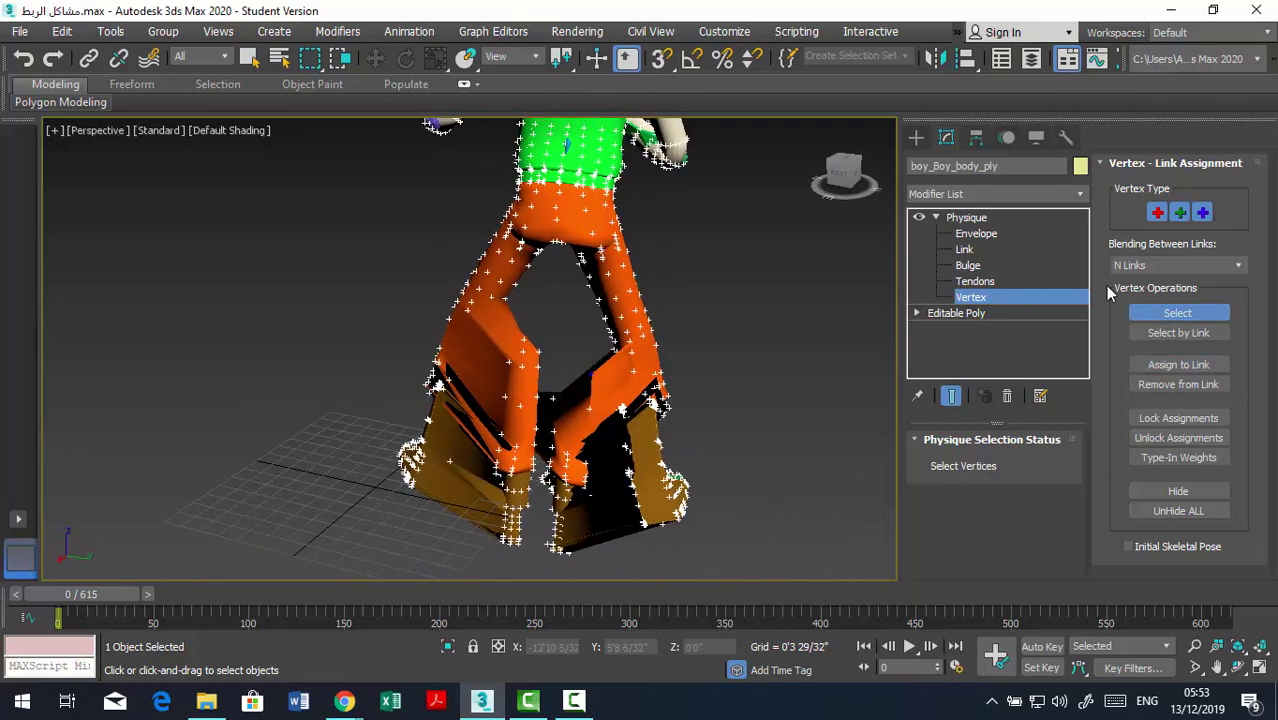
pyautogui.click(1178, 364)
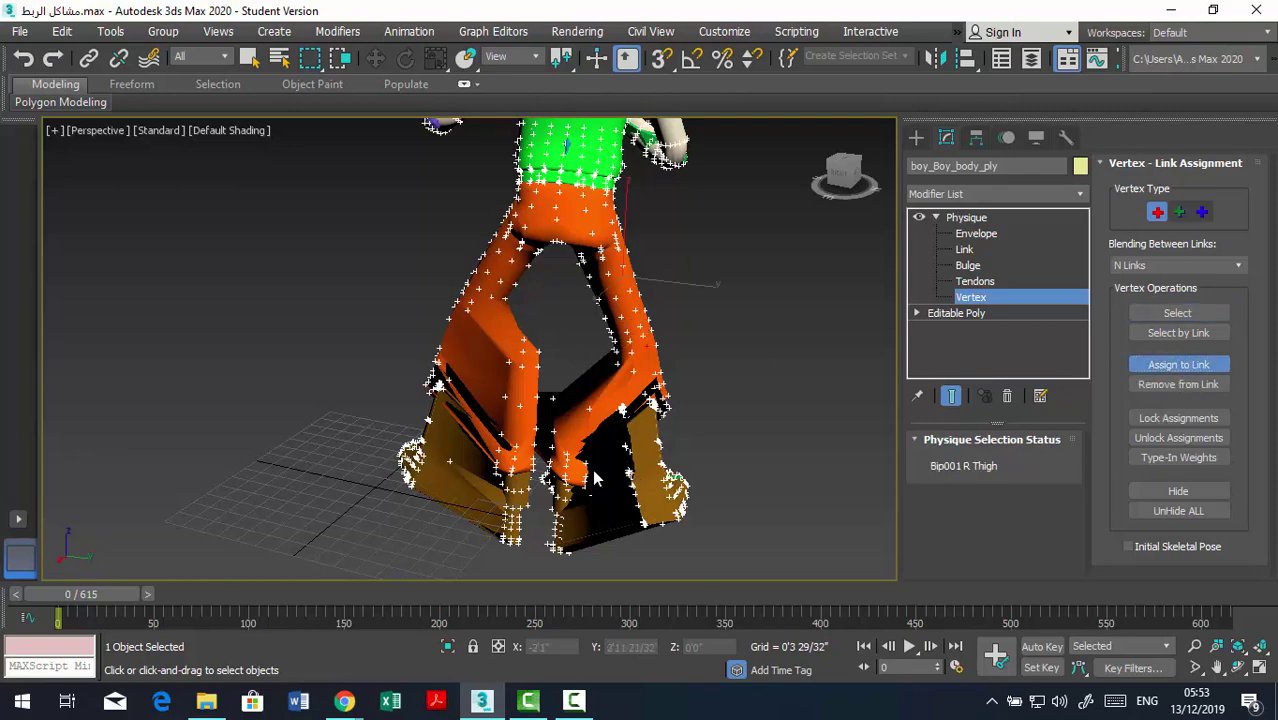
pyautogui.moveTo(575, 480)
pyautogui.keyDown('alt'); pyautogui.mouseDown(button='middle')
pyautogui.moveTo(636, 453)
pyautogui.moveTo(664, 352)
pyautogui.mouseUp(button='middle'); pyautogui.keyUp('alt')
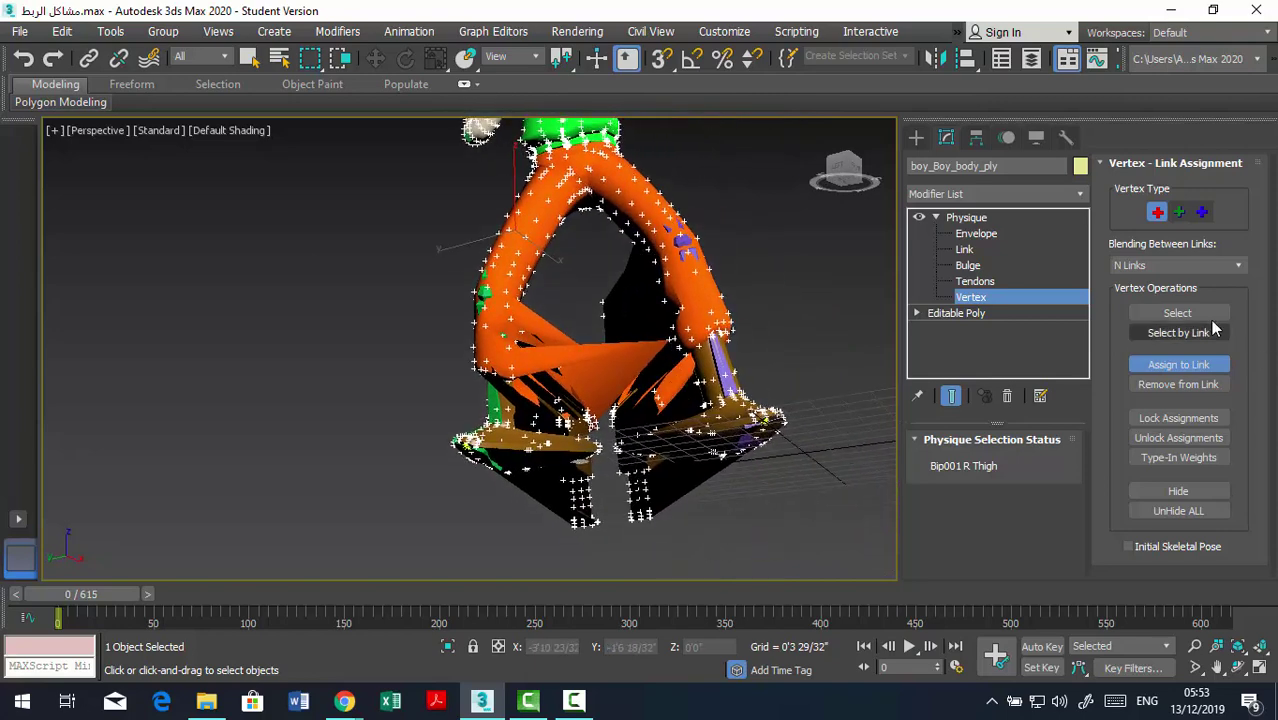
pyautogui.click(1178, 313)
pyautogui.scroll(2, 796, 305)
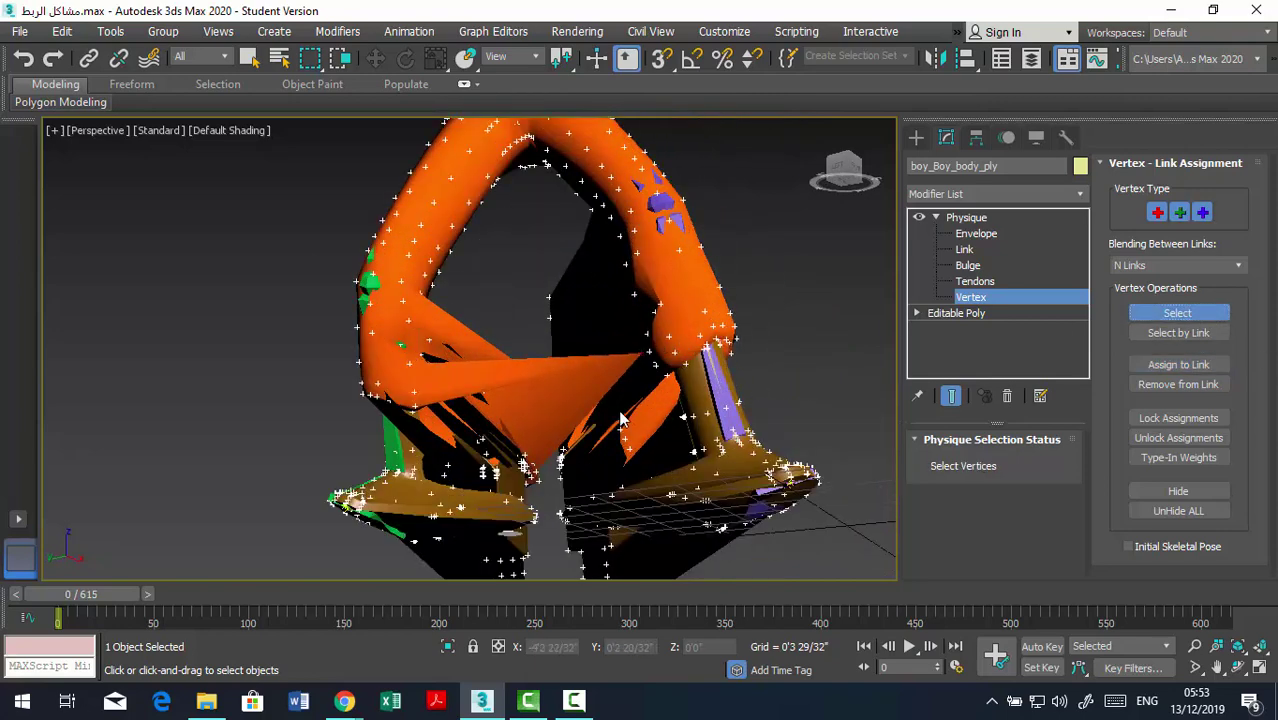
pyautogui.scroll(4, 640, 372)
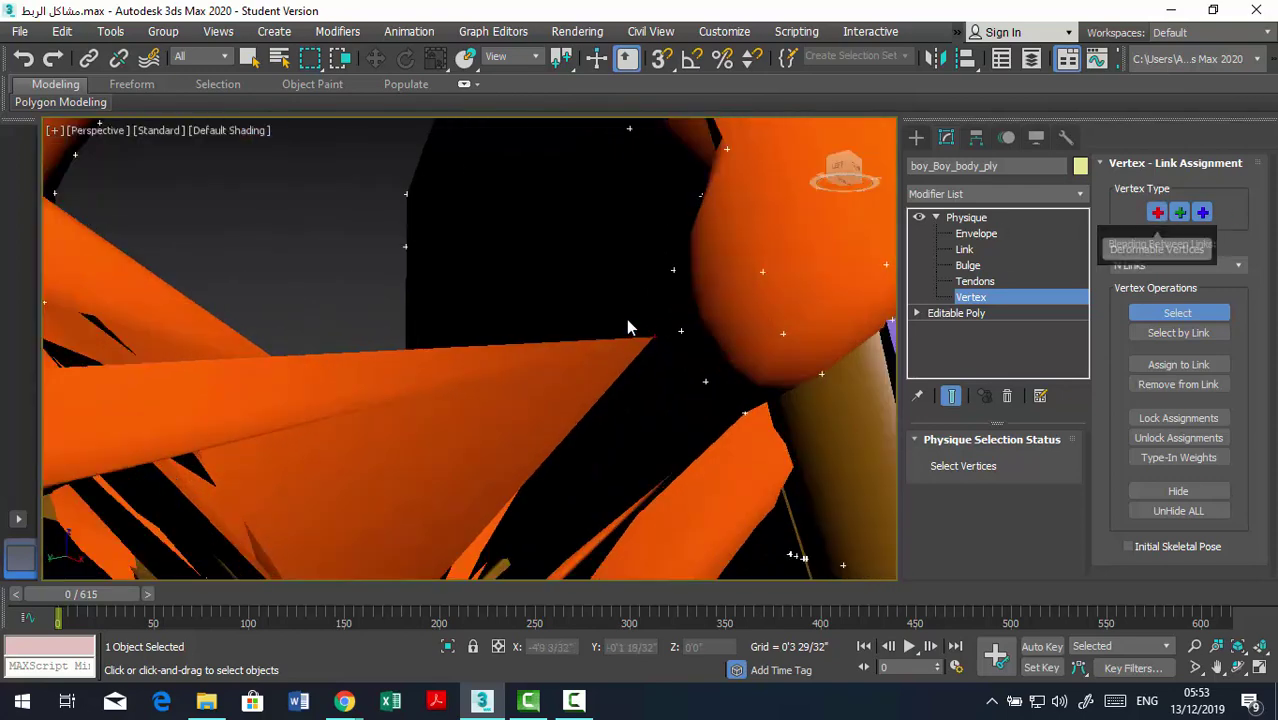
pyautogui.scroll(-5, 543, 376)
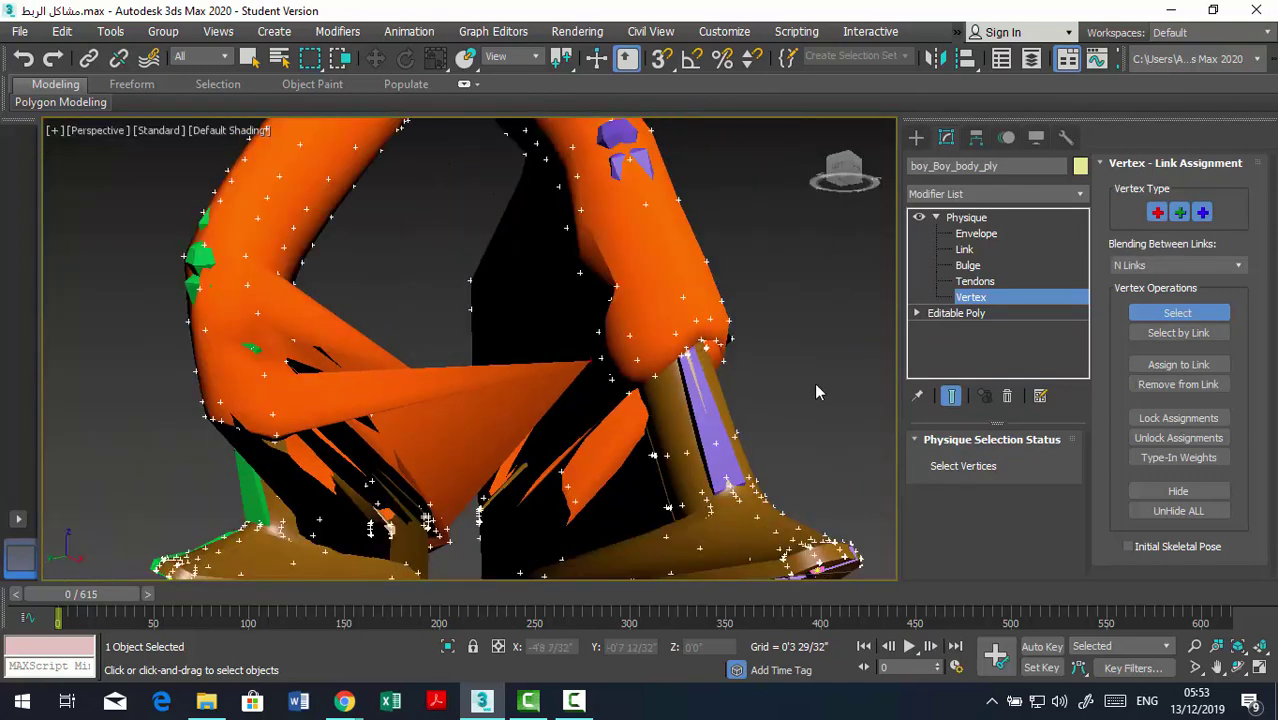
pyautogui.click(1163, 367)
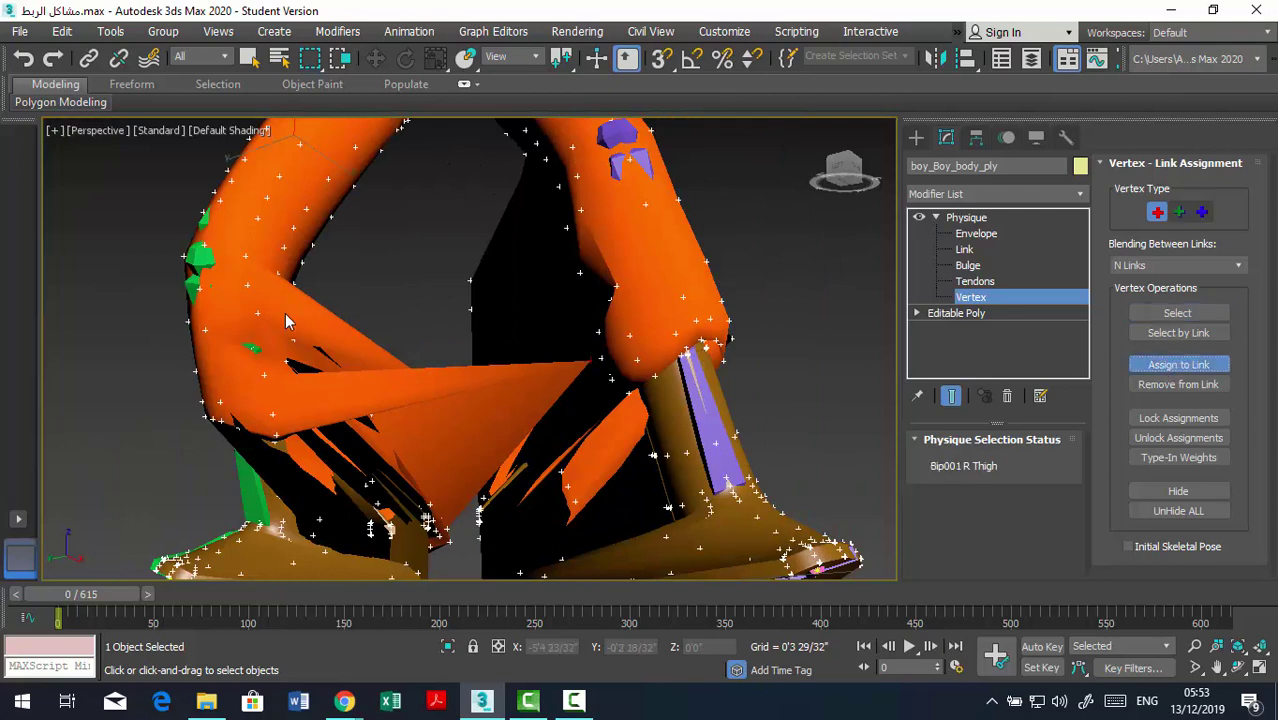
pyautogui.click(262, 465)
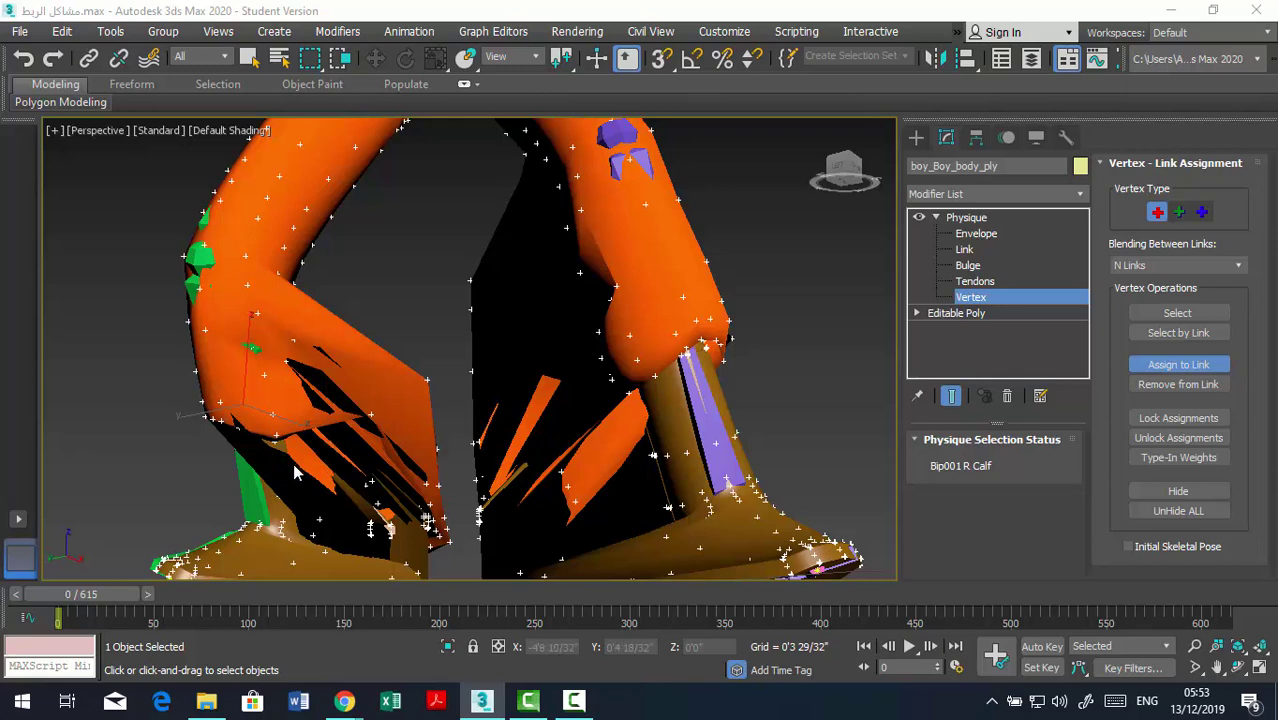
pyautogui.click(203, 458)
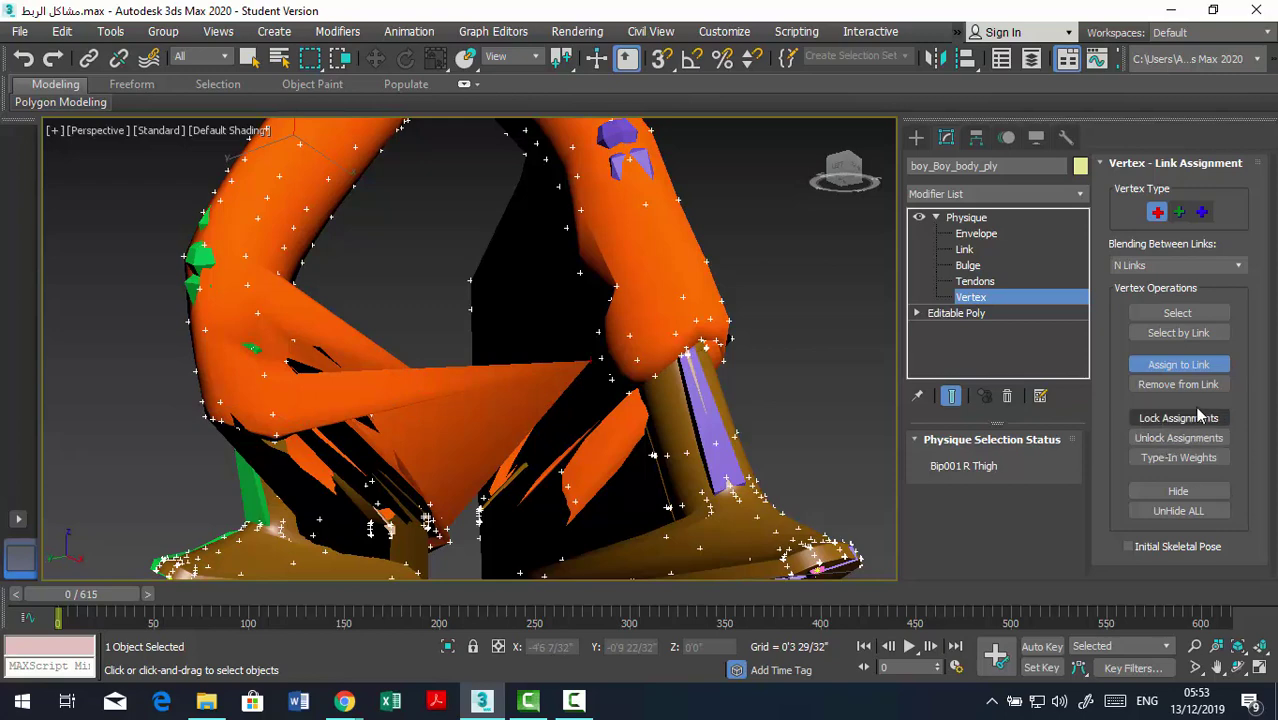
pyautogui.click(1172, 366)
# Lock the selected leg vertices in Type-In Weights and enter a 1.0 weight.
pyautogui.click(1180, 458)
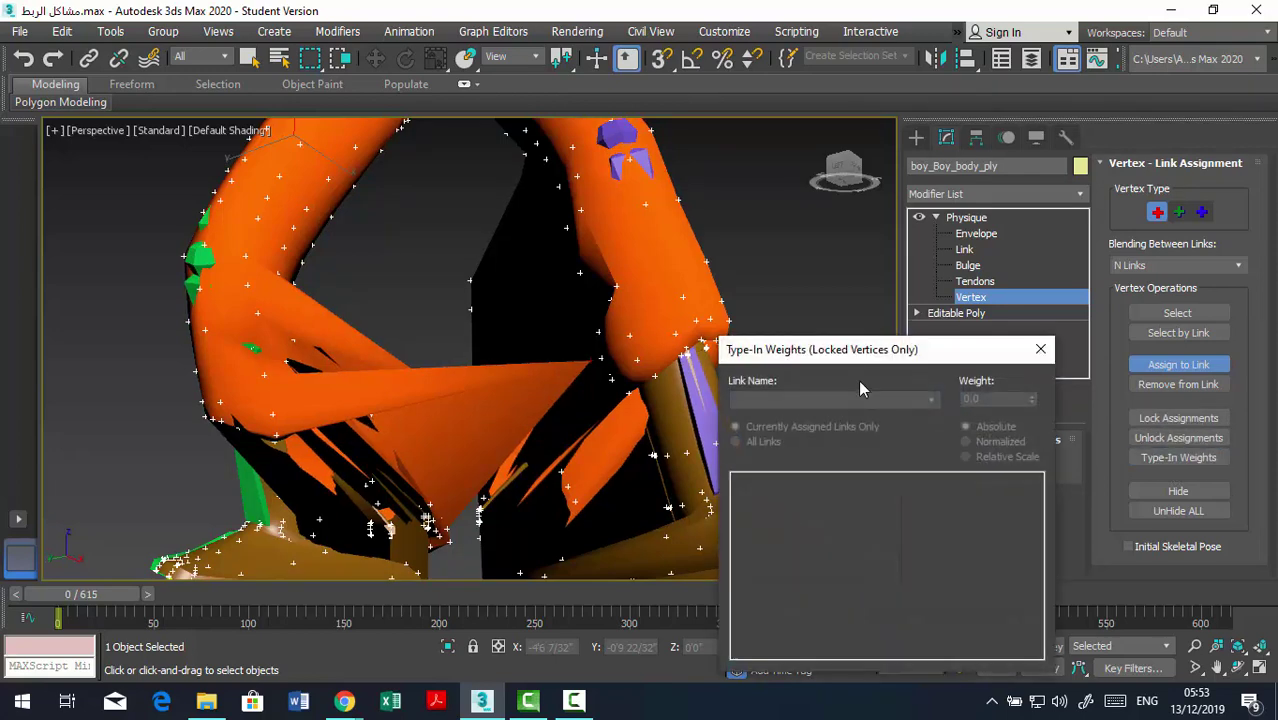
pyautogui.moveTo(871, 359); pyautogui.dragTo(823, 146)
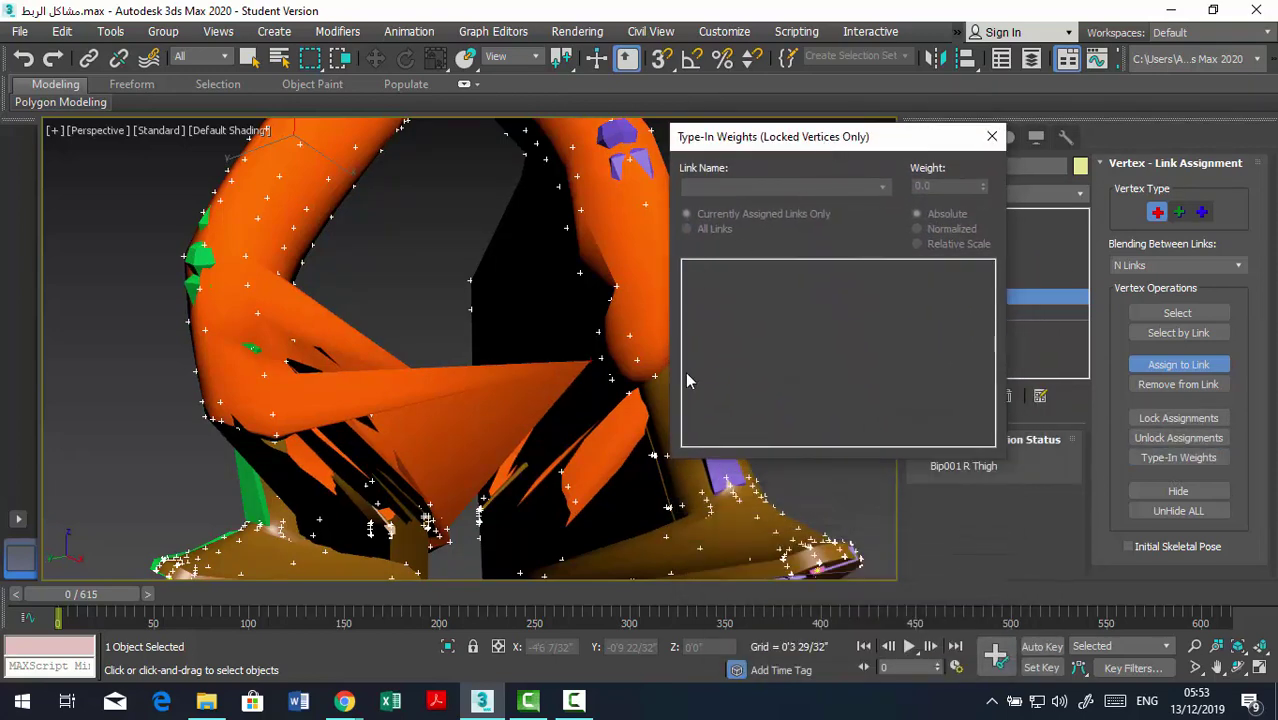
pyautogui.click(1175, 420)
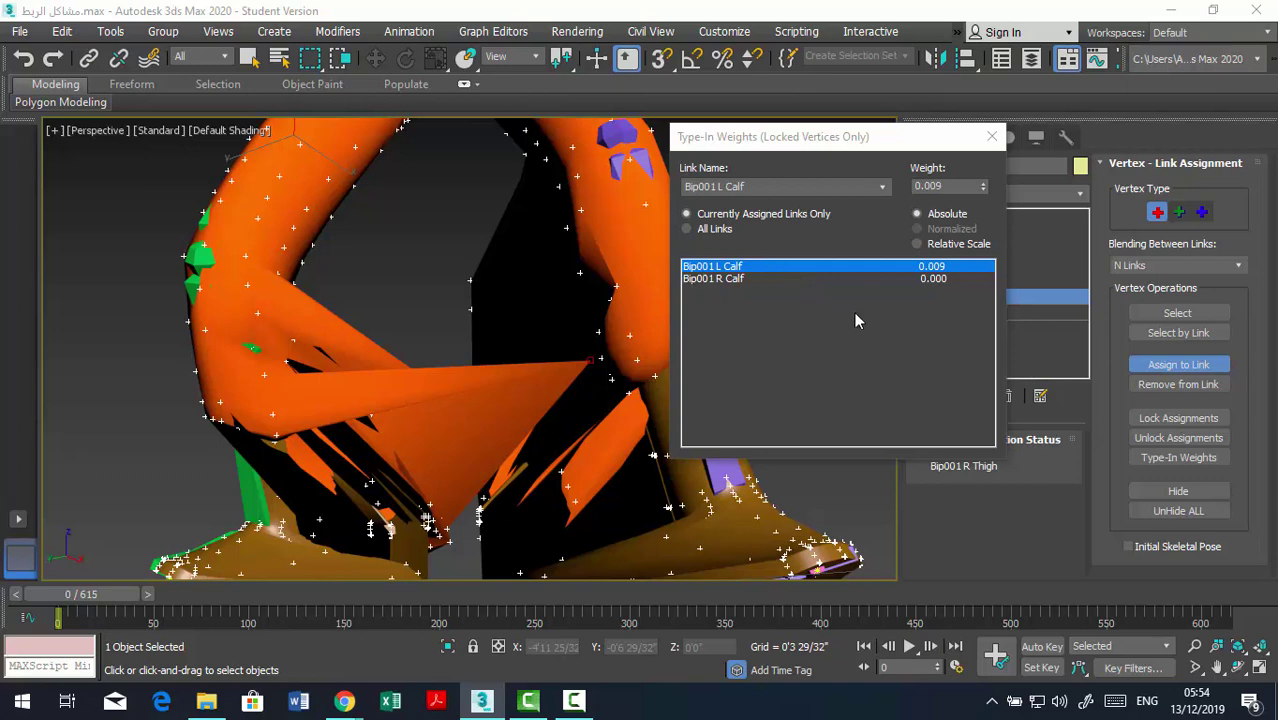
pyautogui.doubleClick(955, 186)
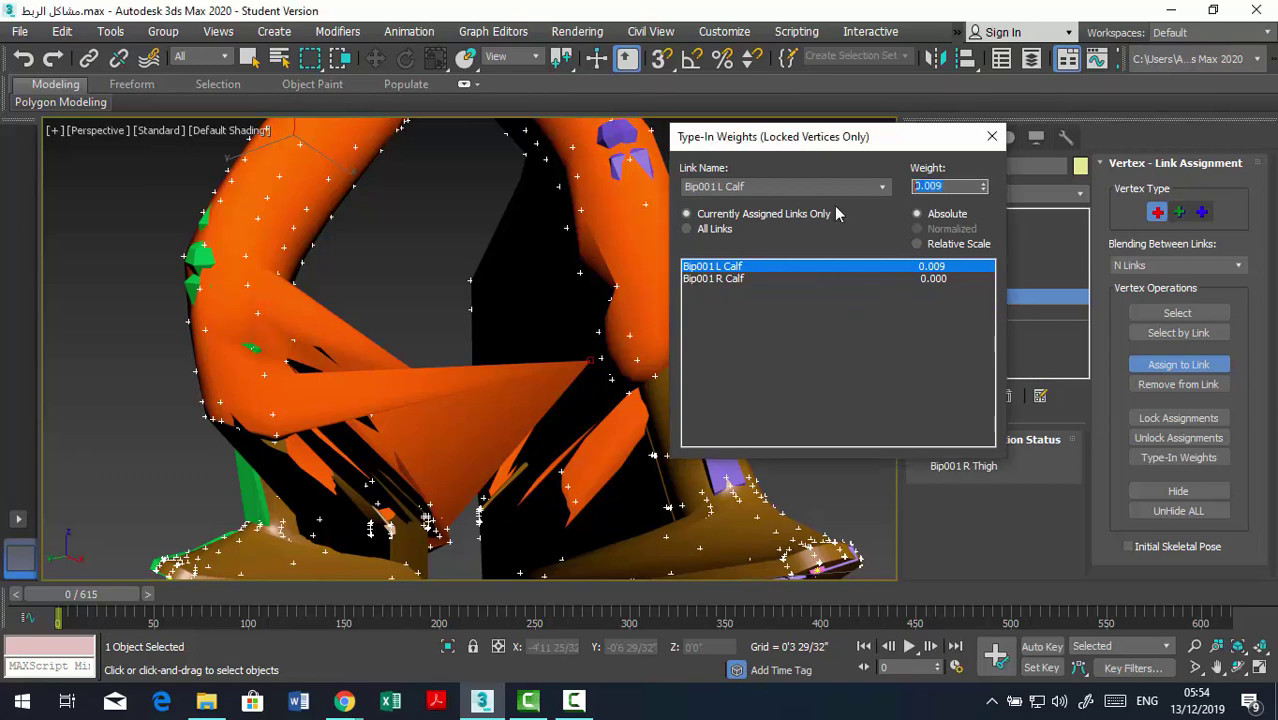
pyautogui.write('1.0')
pyautogui.press('Return')
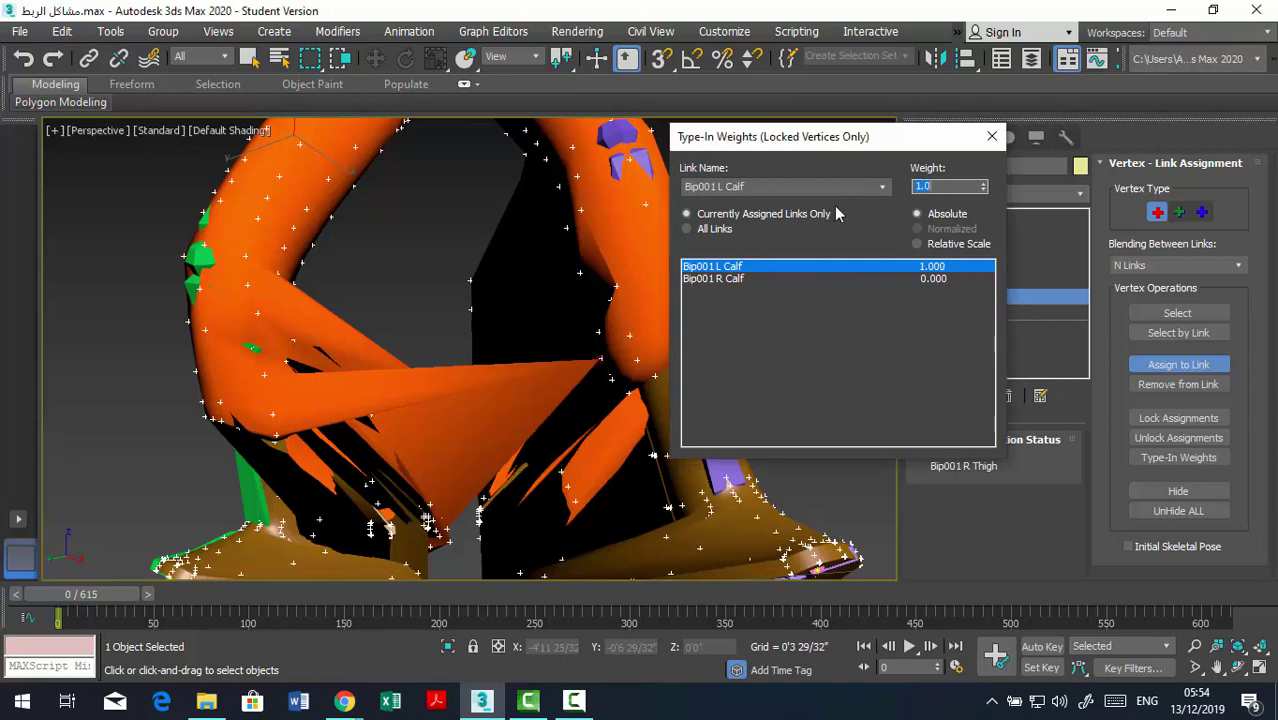
# Weight Bip001 R Calf at 1.0 and Bip001 L Calf at 0.0, then close the dialog.
pyautogui.click(924, 280)
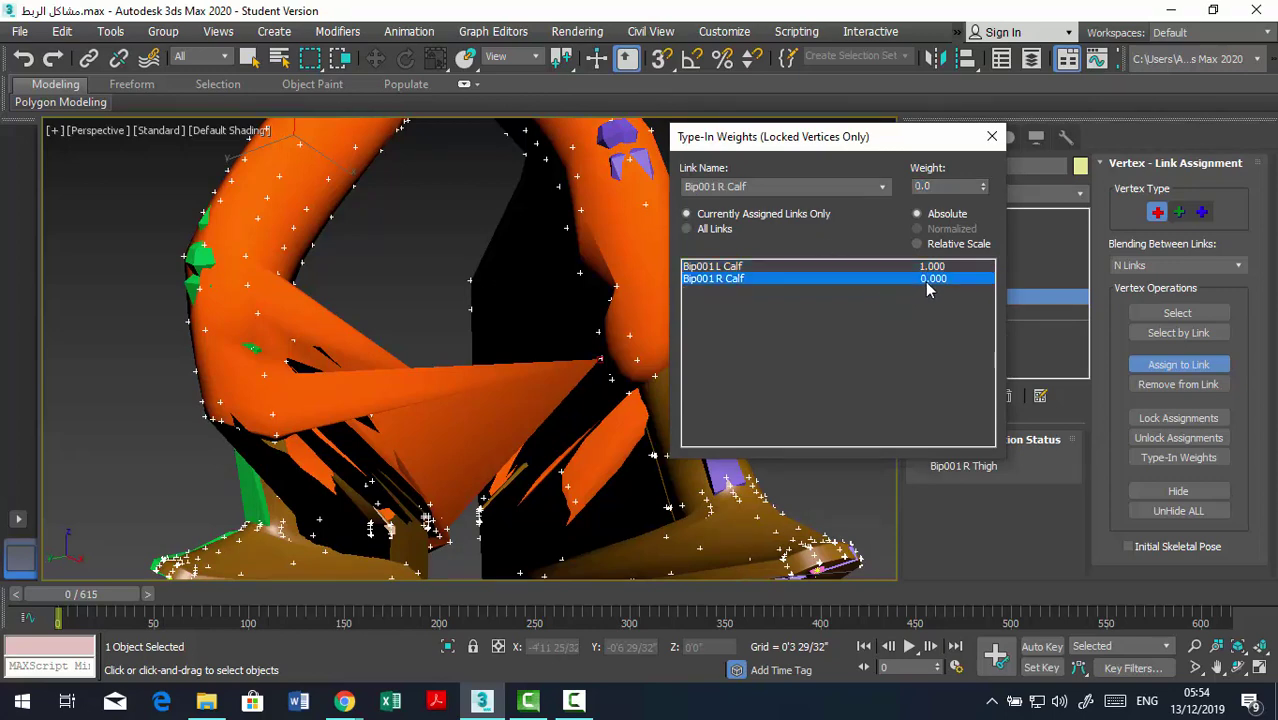
pyautogui.doubleClick(935, 188)
pyautogui.write('1.0')
pyautogui.press('Return')
pyautogui.click(913, 267)
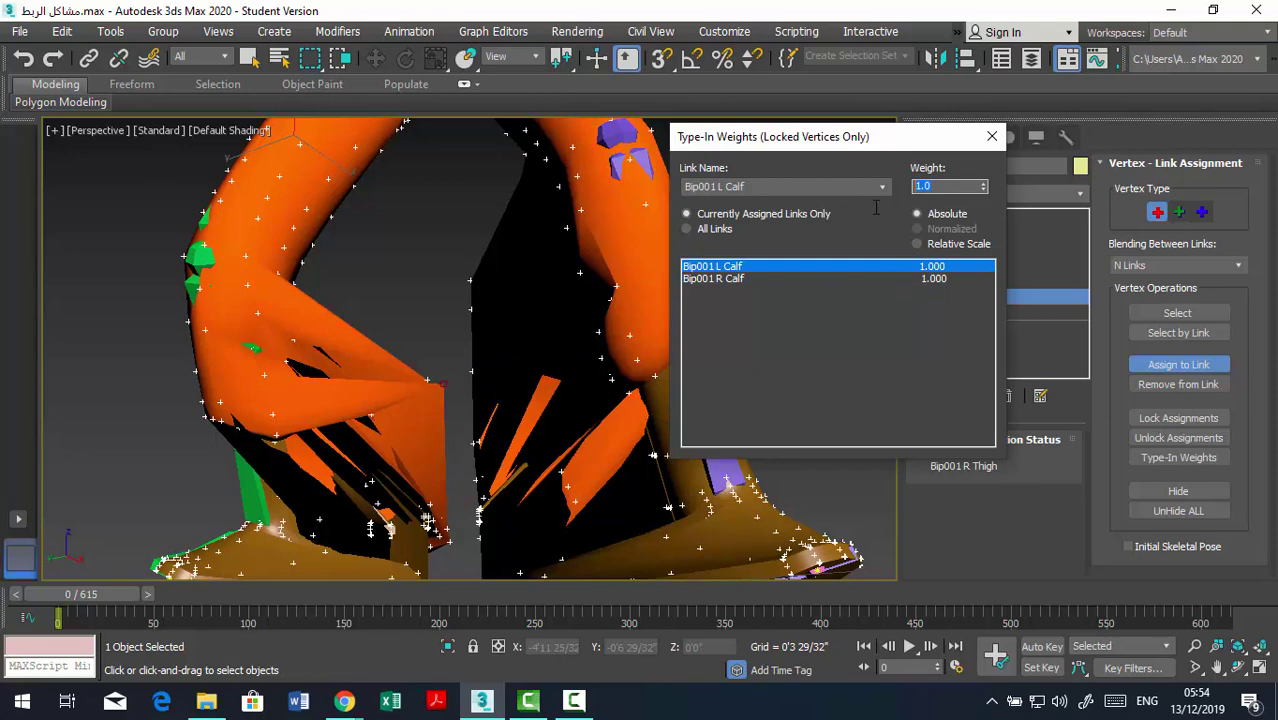
pyautogui.doubleClick(935, 187)
pyautogui.write('0.0')
pyautogui.press('Return')
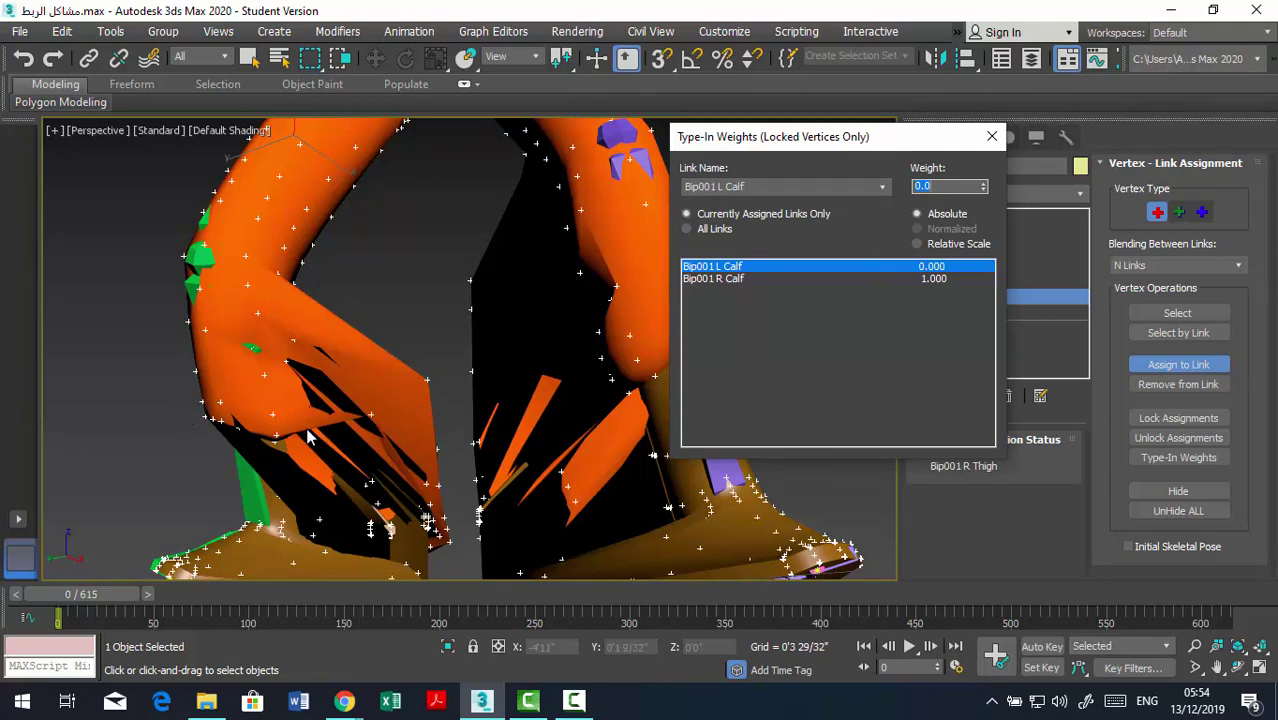
pyautogui.click(992, 136)
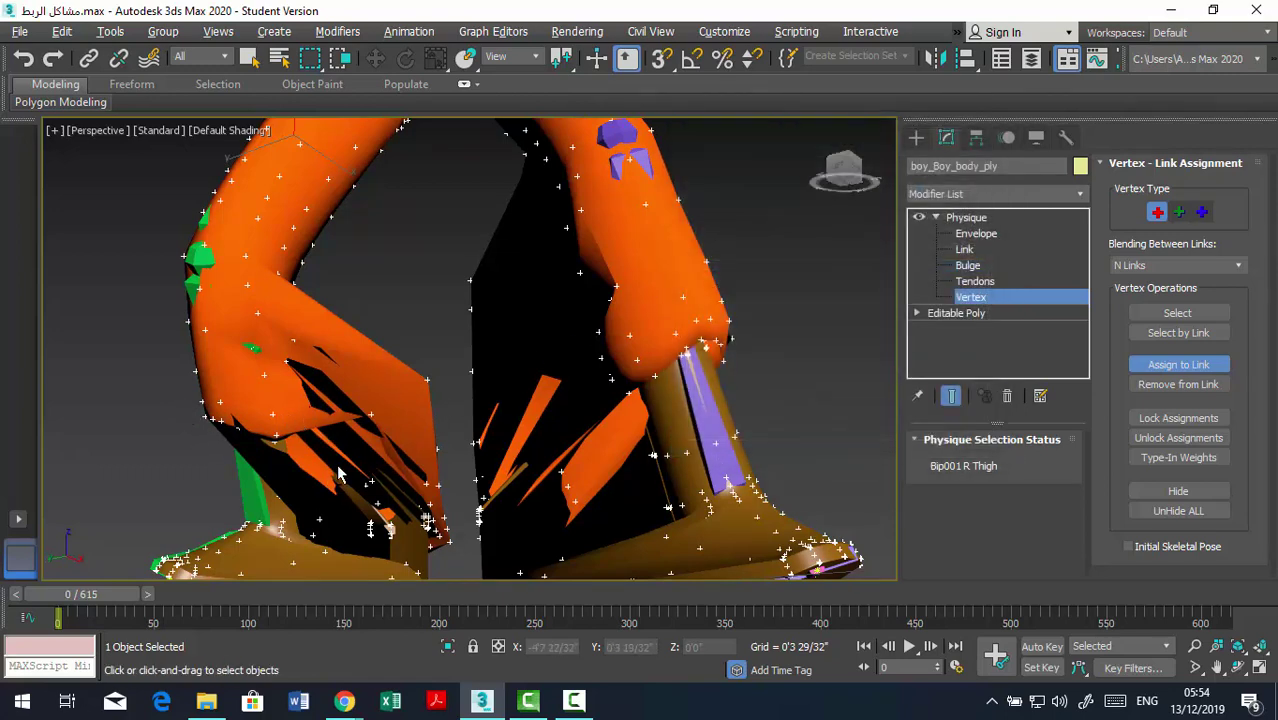
# Zoom, pan and orbit toward the left leg, then return to vertex Select mode.
pyautogui.scroll(3, 280, 485)
pyautogui.scroll(3, 204, 490)
pyautogui.moveTo(204, 490)
pyautogui.mouseDown(button='middle')
pyautogui.moveTo(138, 505)
pyautogui.moveTo(314, 443)
pyautogui.mouseUp(button='middle')
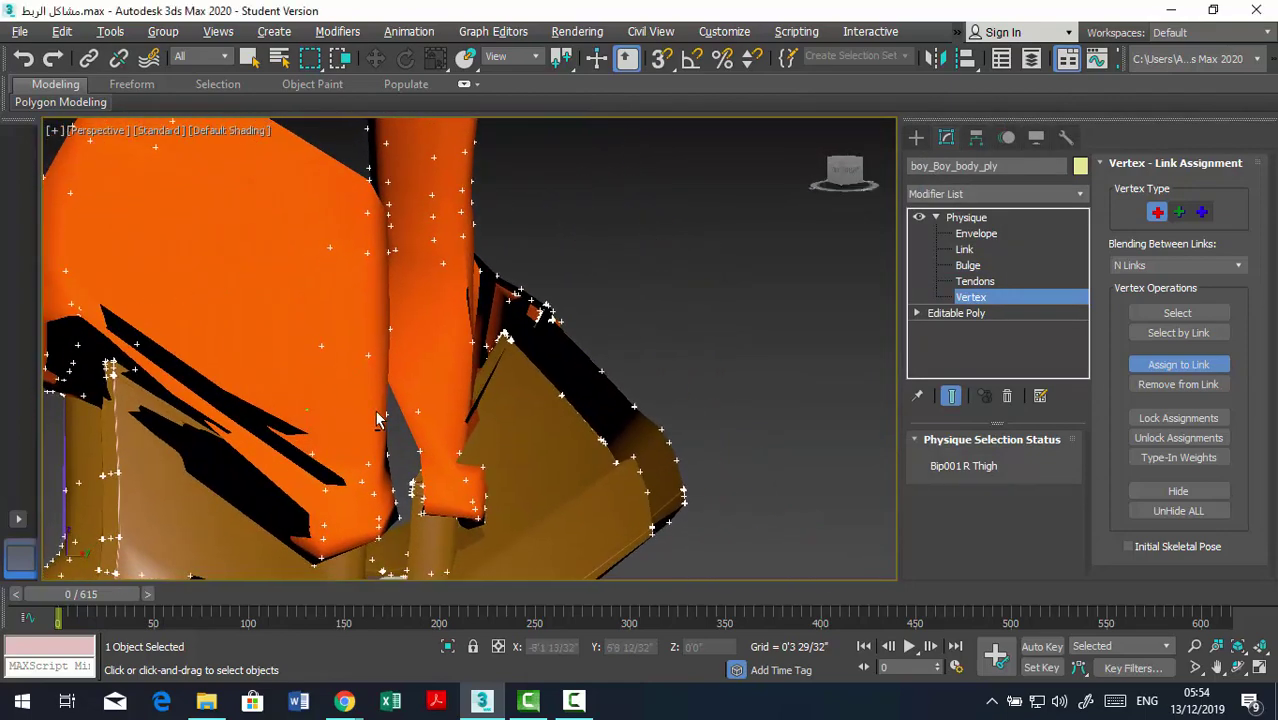
pyautogui.keyDown('alt'); pyautogui.moveTo(415, 395); pyautogui.dragTo(597, 329, button='middle'); pyautogui.keyUp('alt')
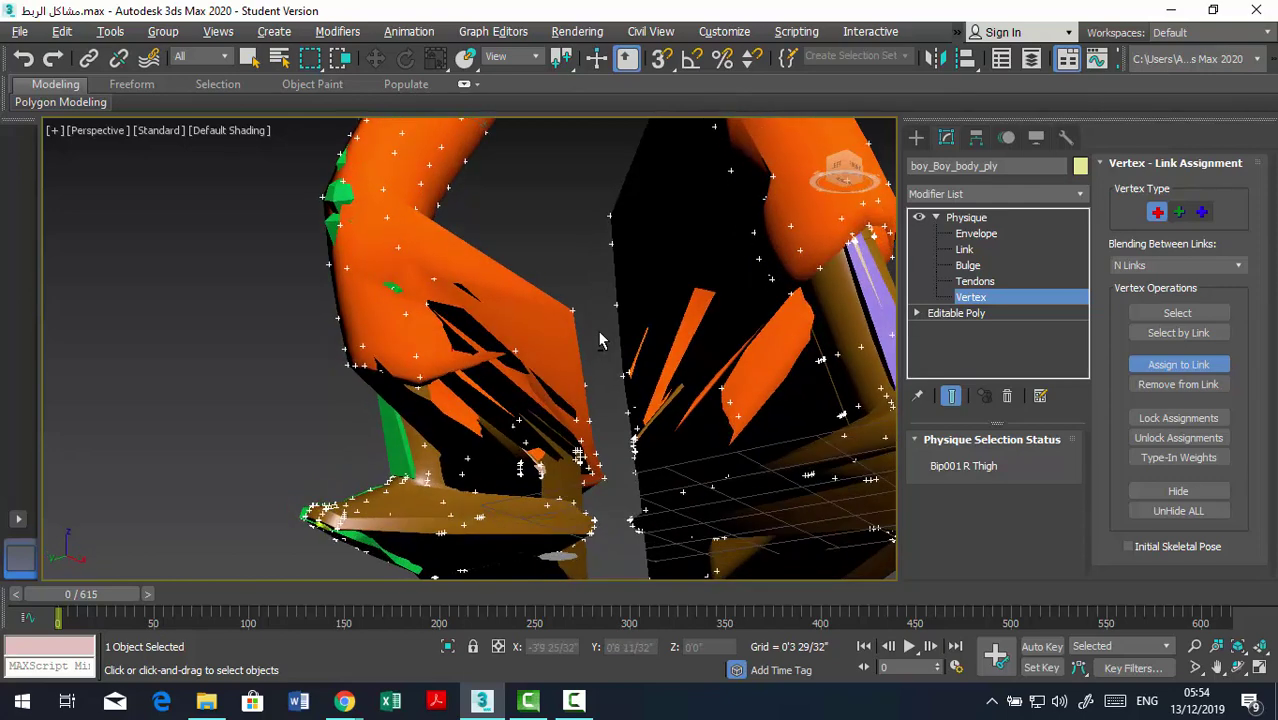
pyautogui.click(1177, 313)
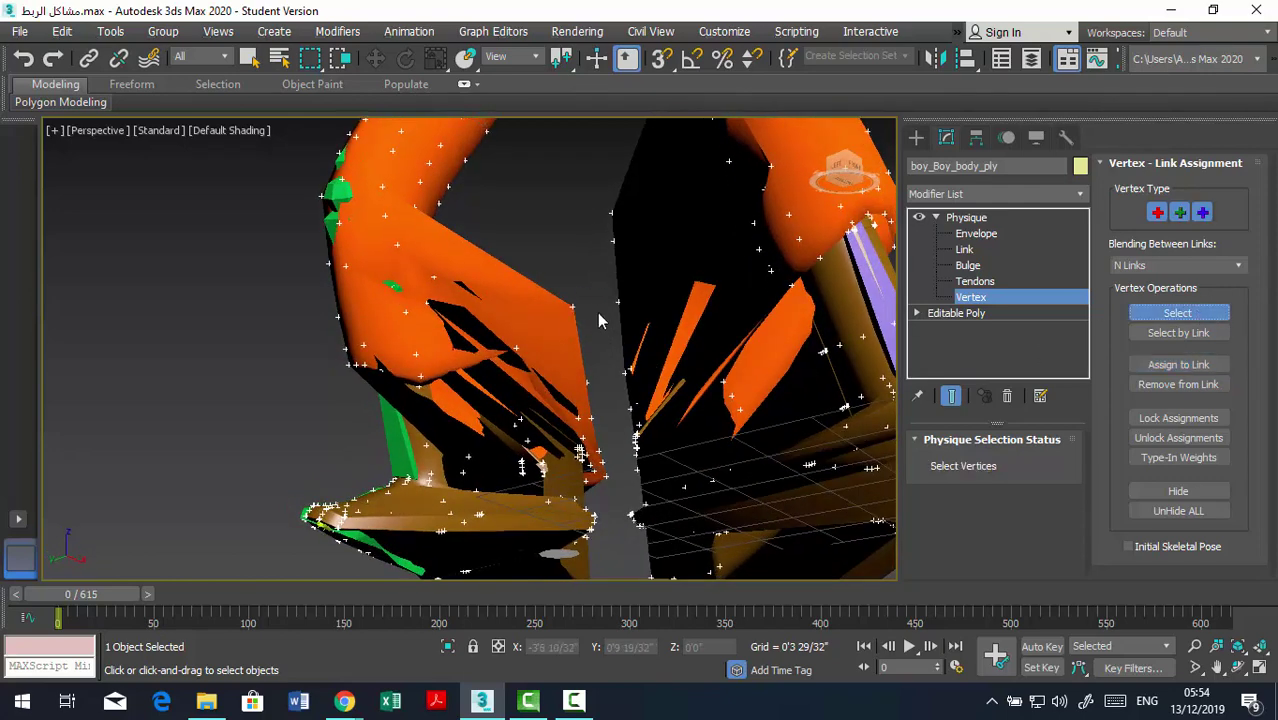
# Lock the selected vertices in Type-In Weights and list every bone link.
pyautogui.click(1166, 458)
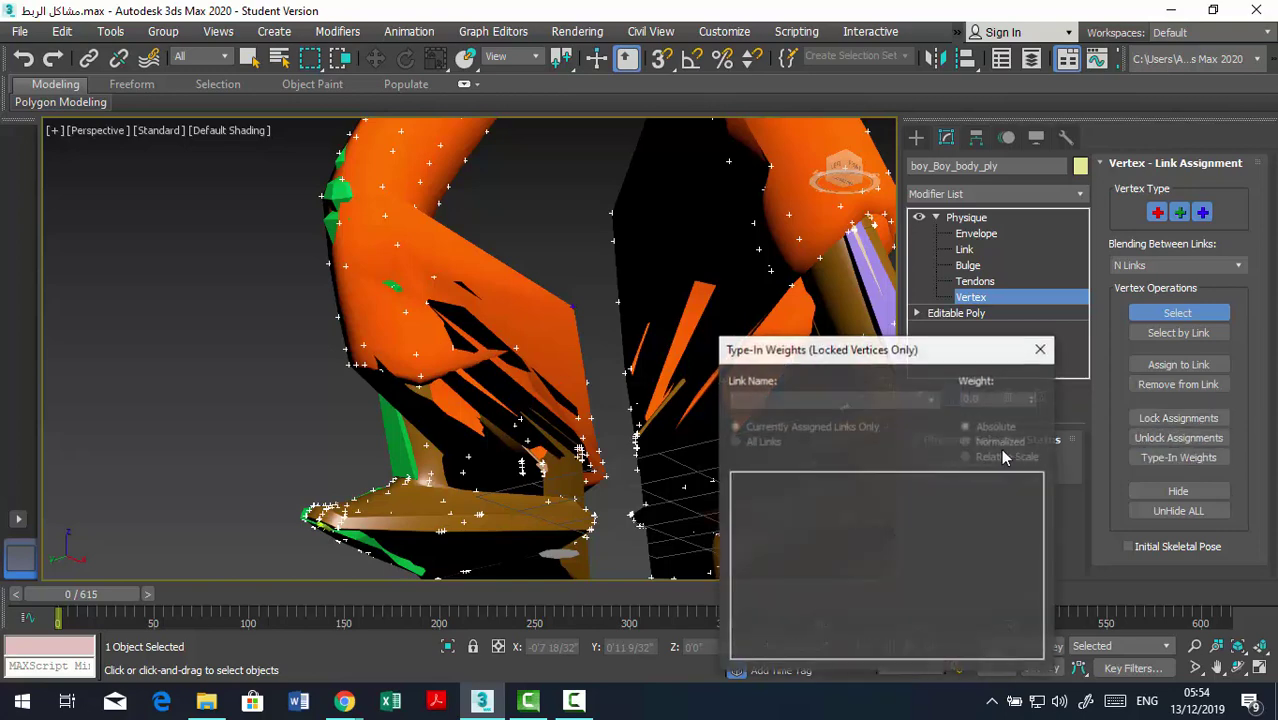
pyautogui.click(1157, 414)
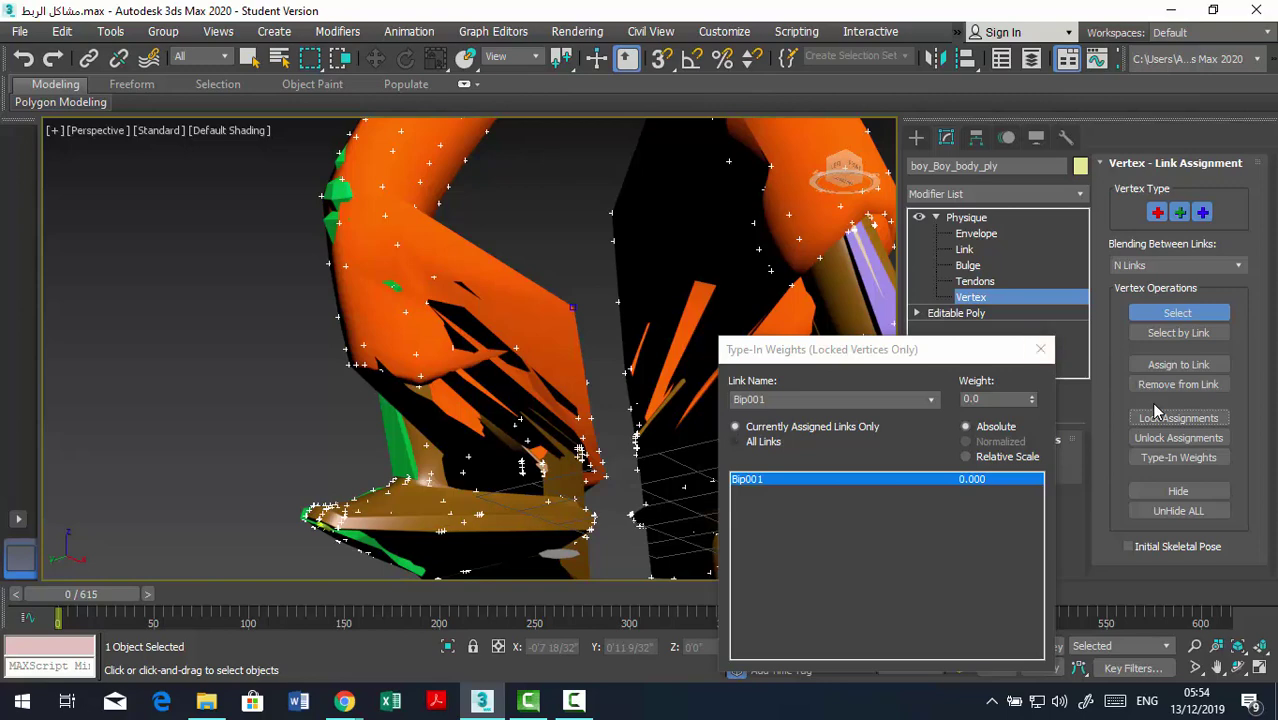
pyautogui.moveTo(880, 349); pyautogui.dragTo(846, 237)
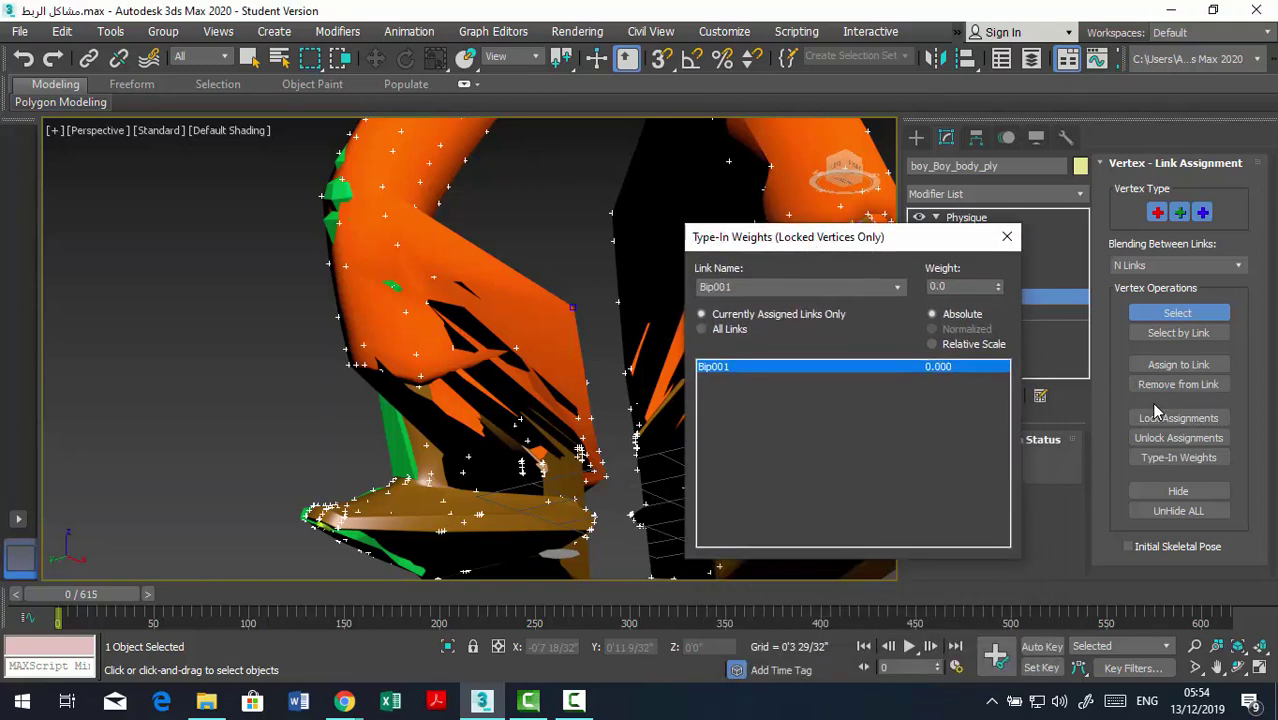
pyautogui.press('Down')
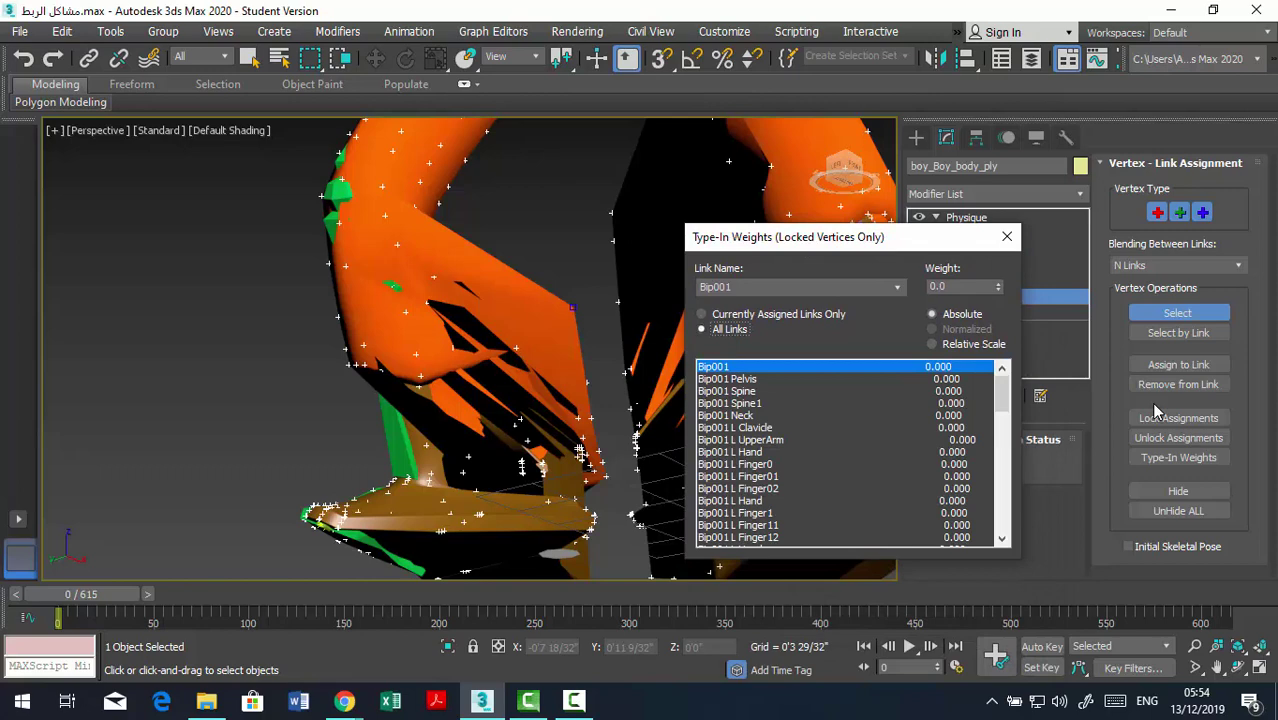
pyautogui.scroll(-1, 1155, 410)
pyautogui.scroll(-2, 1155, 410)
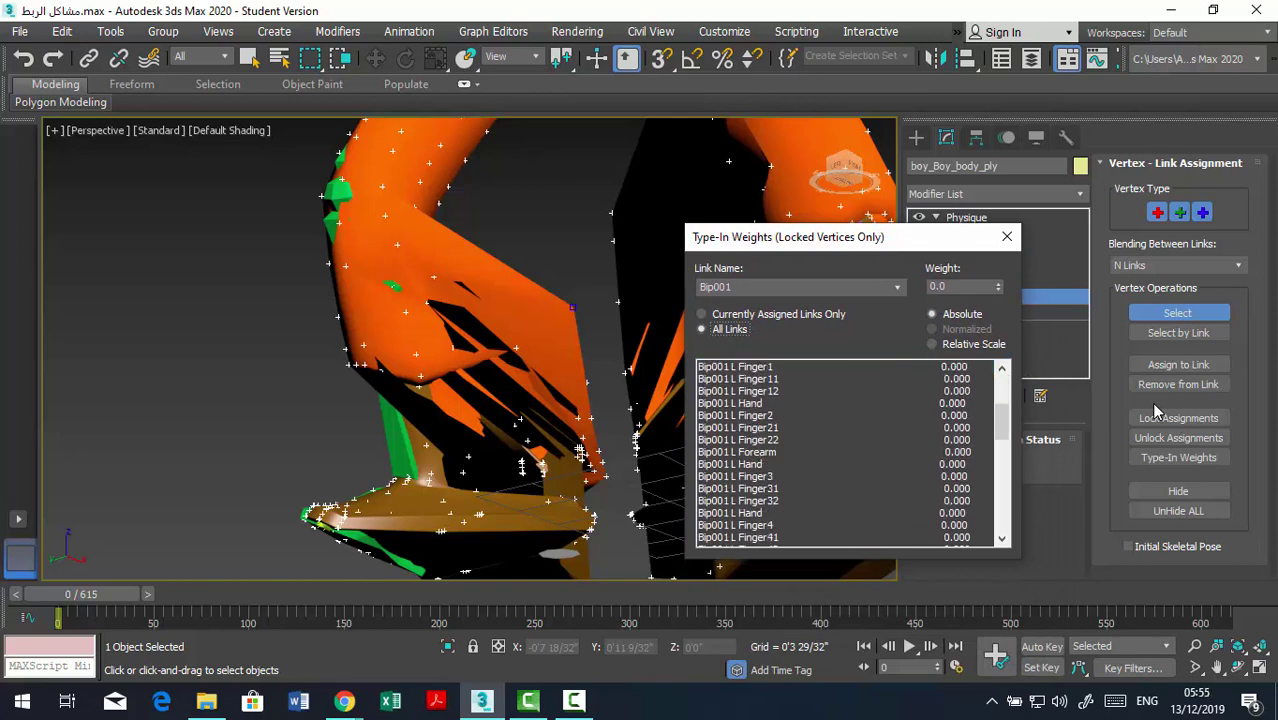
pyautogui.scroll(-3, 1155, 410)
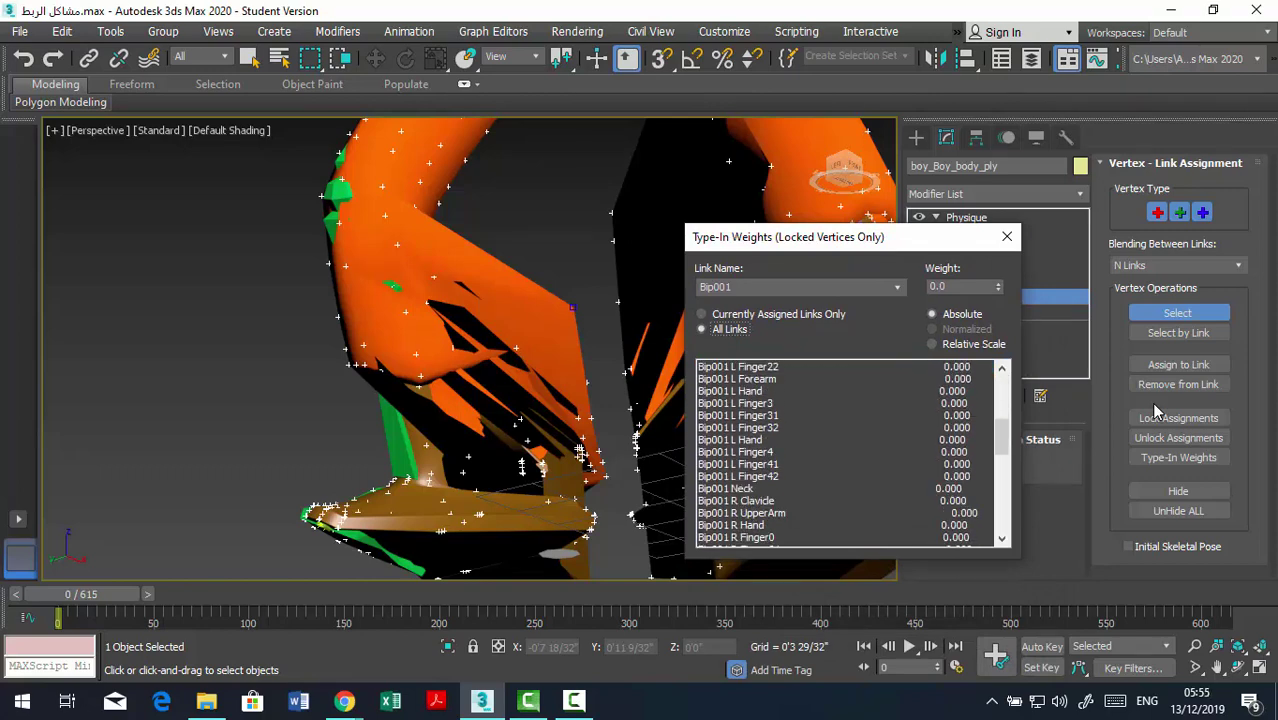
pyautogui.scroll(-2, 1155, 410)
pyautogui.scroll(-2, 1155, 410)
pyautogui.scroll(-1, 1155, 410)
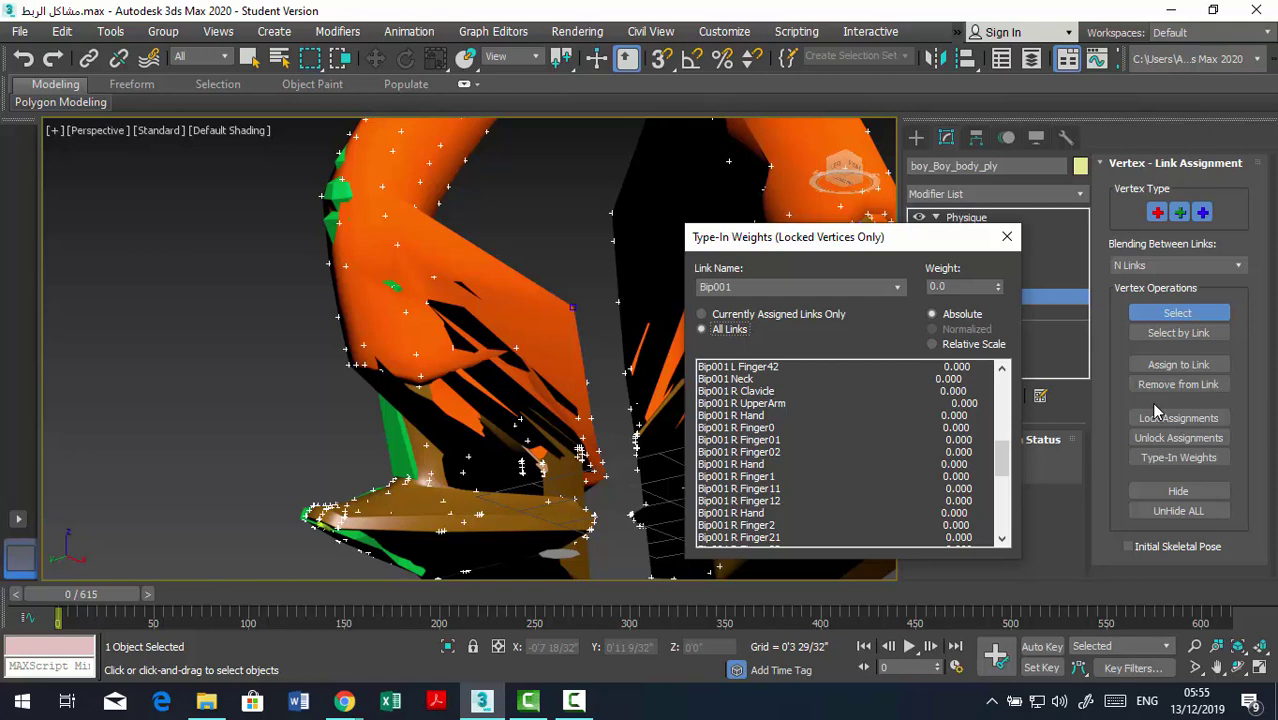
pyautogui.scroll(-3, 1155, 410)
pyautogui.scroll(1, 1155, 410)
pyautogui.scroll(5, 1155, 410)
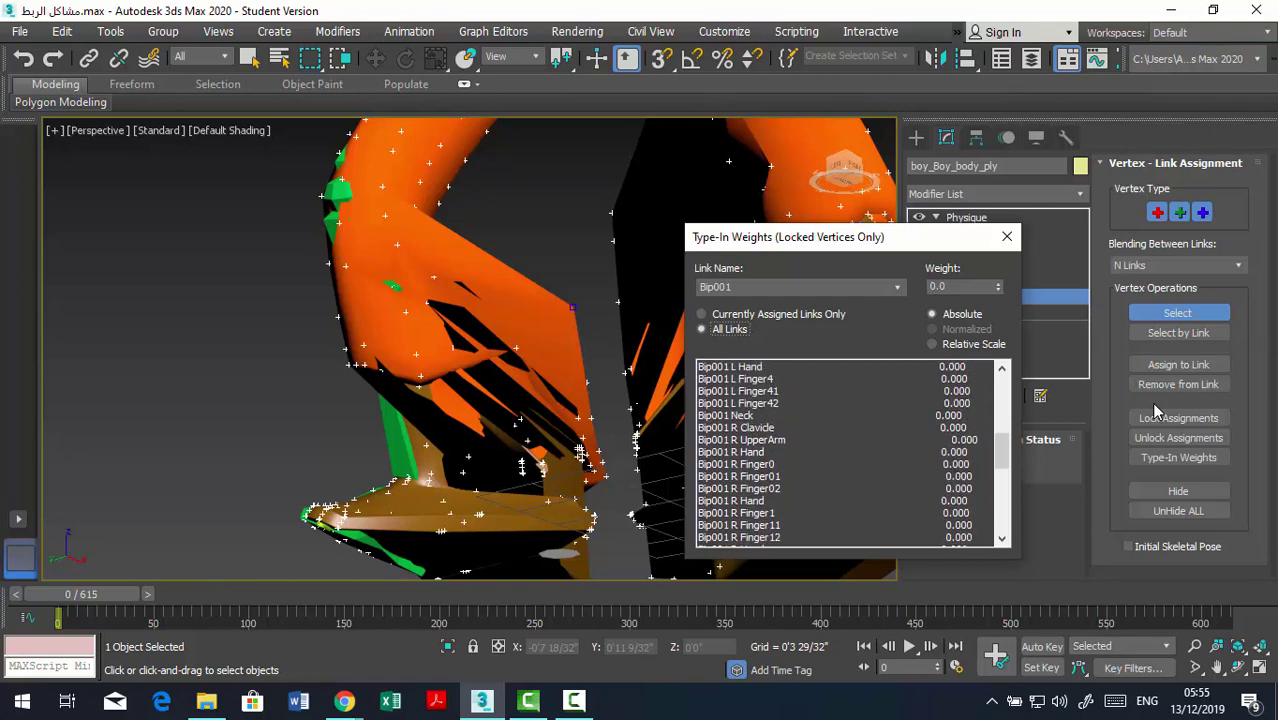
pyautogui.scroll(-1, 1155, 410)
pyautogui.scroll(-1, 1155, 410)
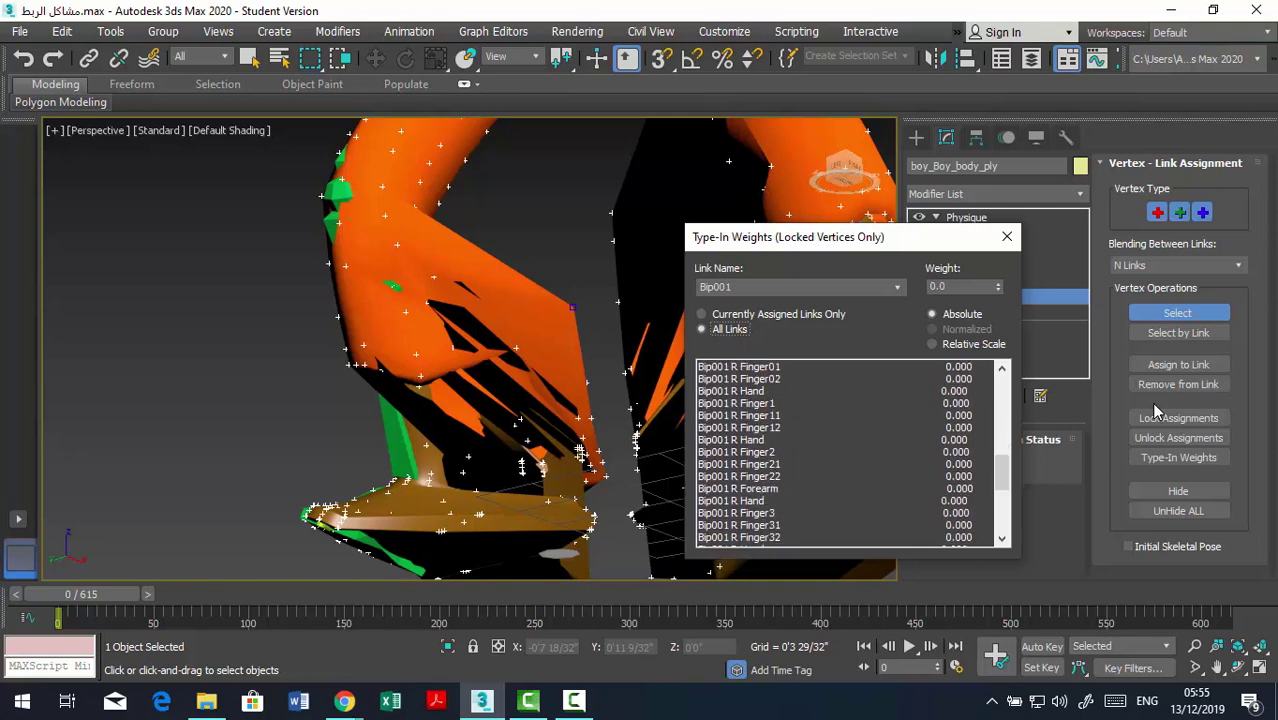
pyautogui.scroll(-1, 1155, 410)
pyautogui.scroll(-2, 1155, 410)
pyautogui.scroll(-2, 1155, 410)
pyautogui.scroll(-1, 1155, 410)
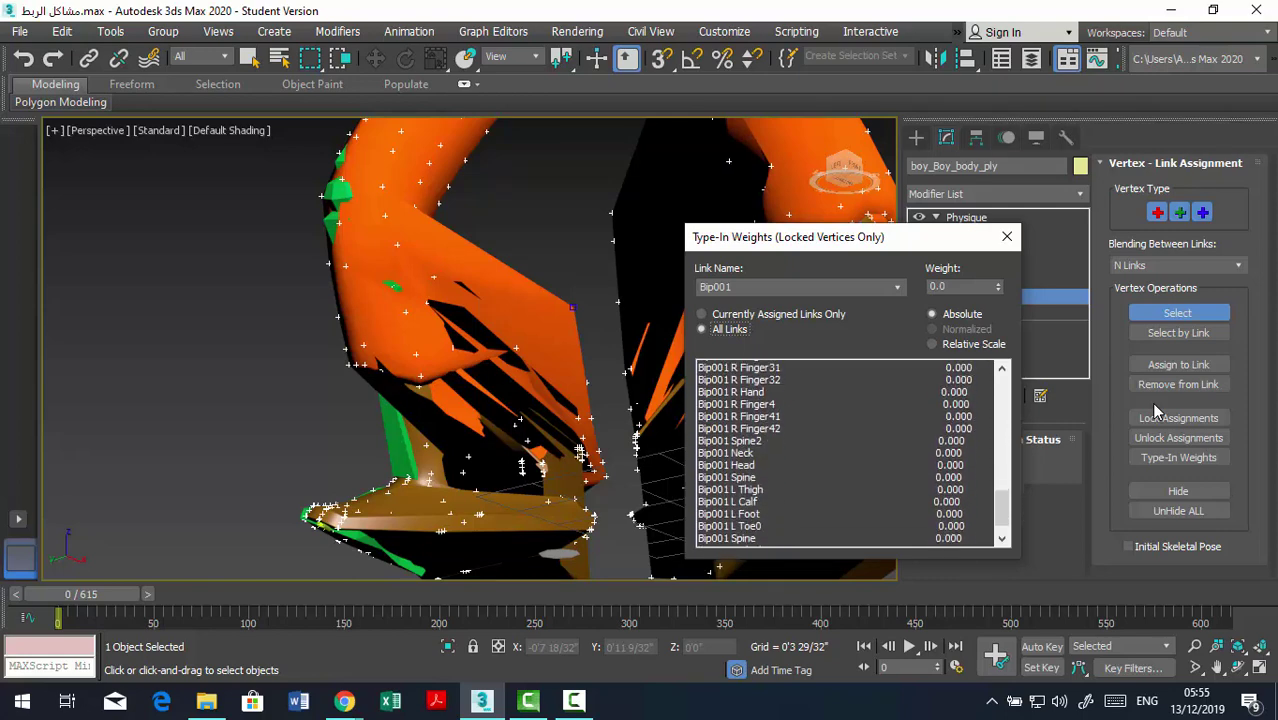
pyautogui.scroll(-1, 1155, 410)
pyautogui.scroll(-1, 1155, 410)
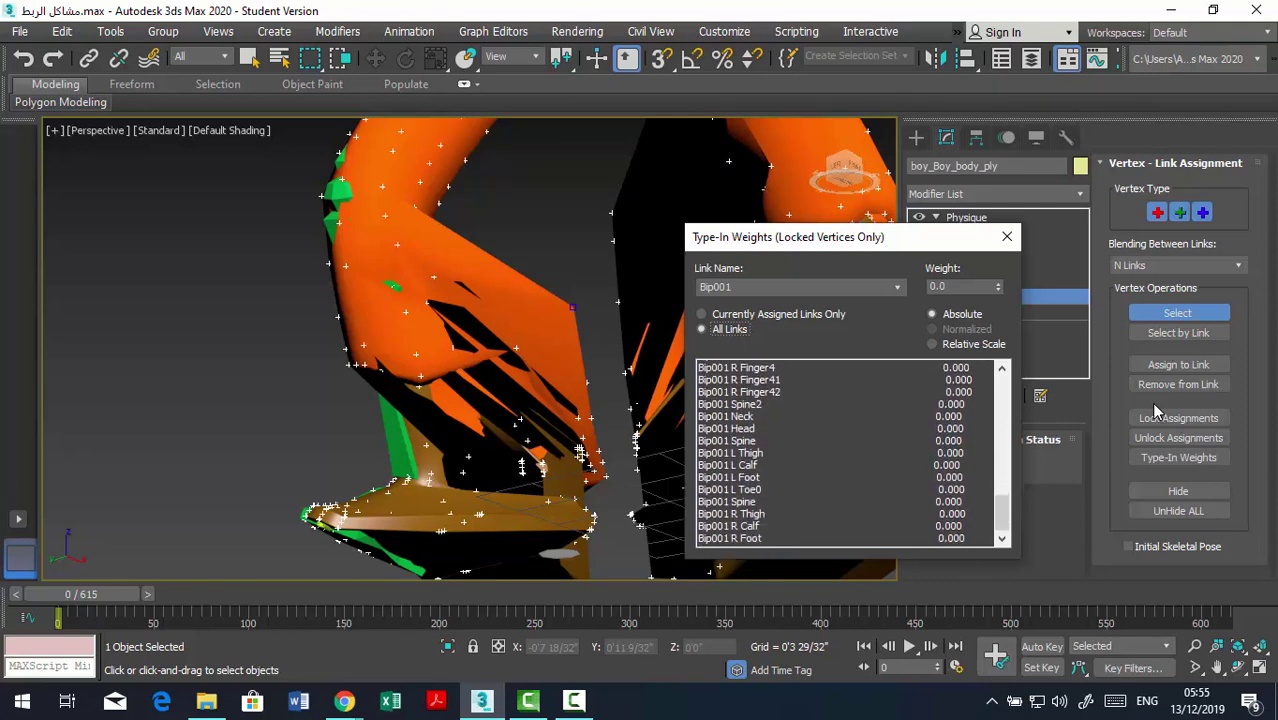
pyautogui.scroll(-1, 1155, 410)
# Set Bip001 R Calf weight to 1.0, enable Currently Assigned Links Only, and close the window.
pyautogui.click(729, 512)
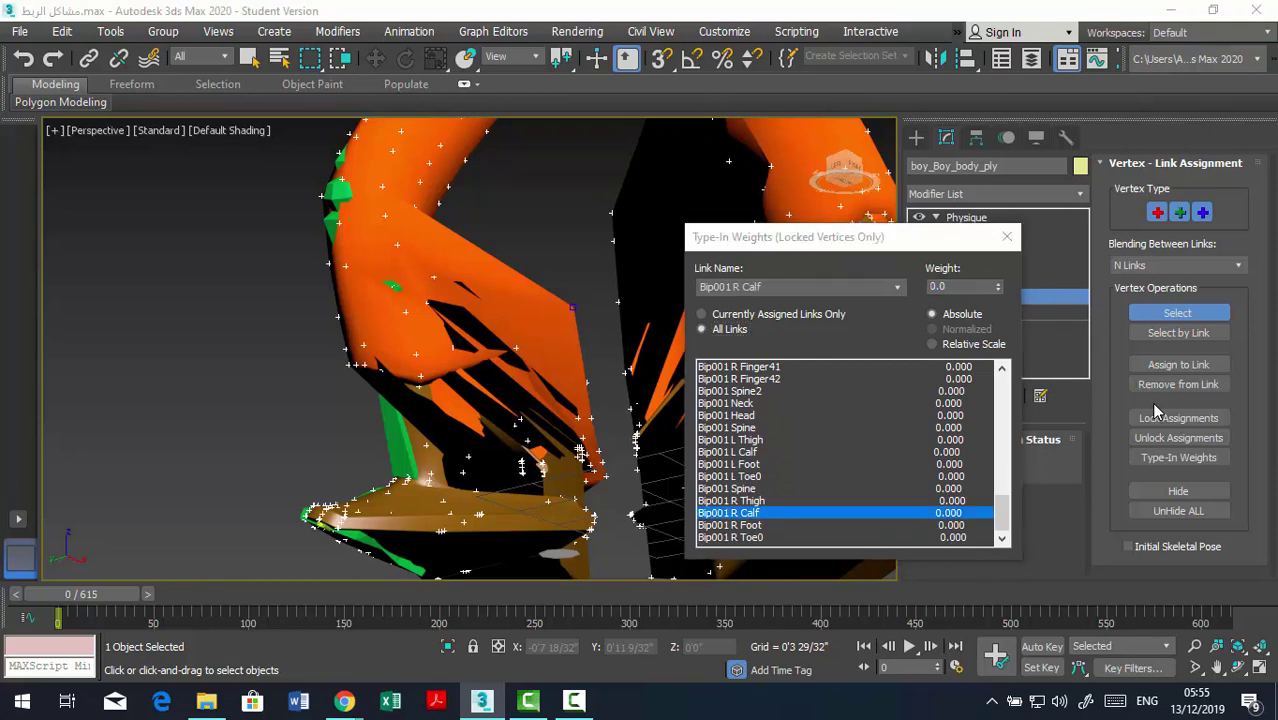
pyautogui.press('Tab')
pyautogui.press('Return')
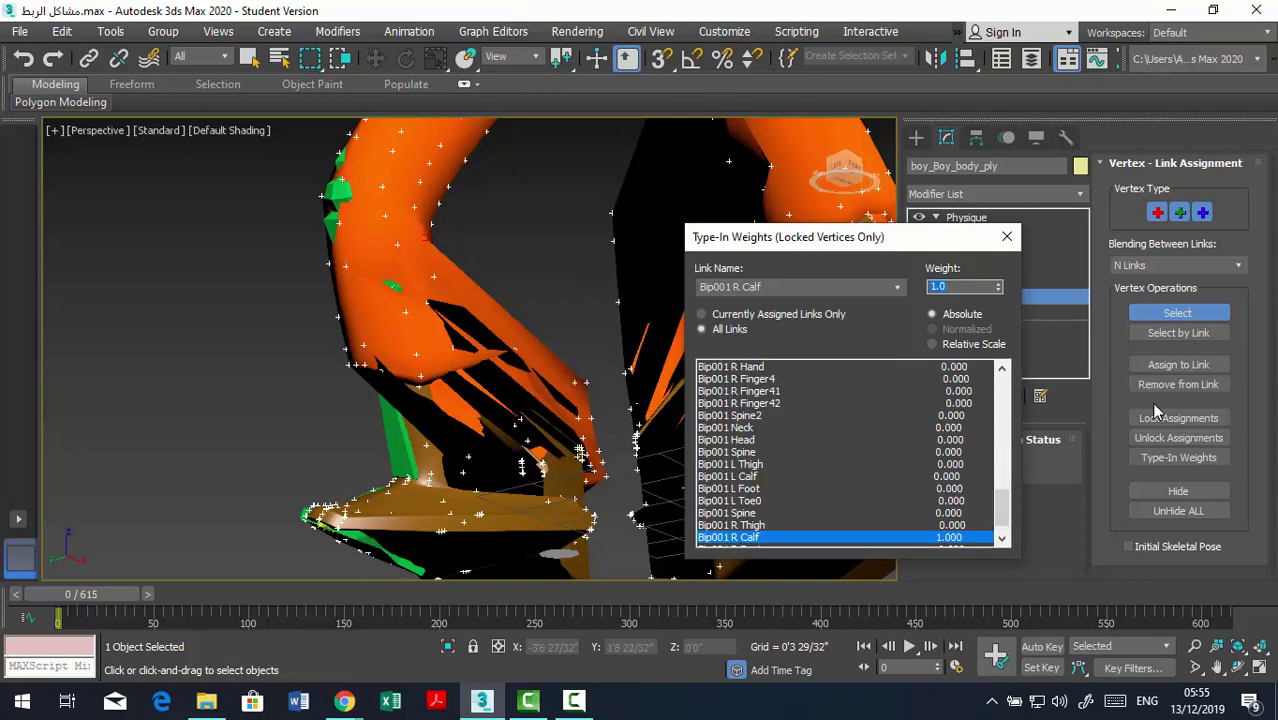
pyautogui.hotkey('shift', 'Tab')
pyautogui.press('Up')
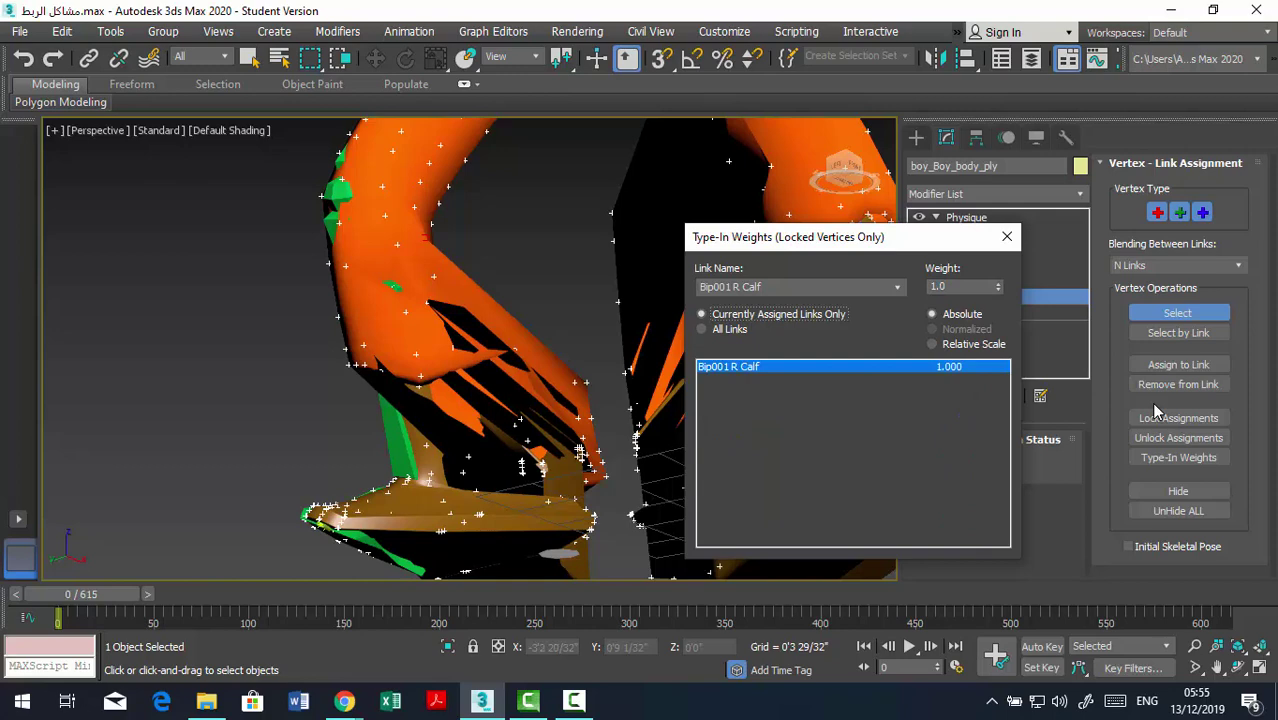
pyautogui.click(1006, 236)
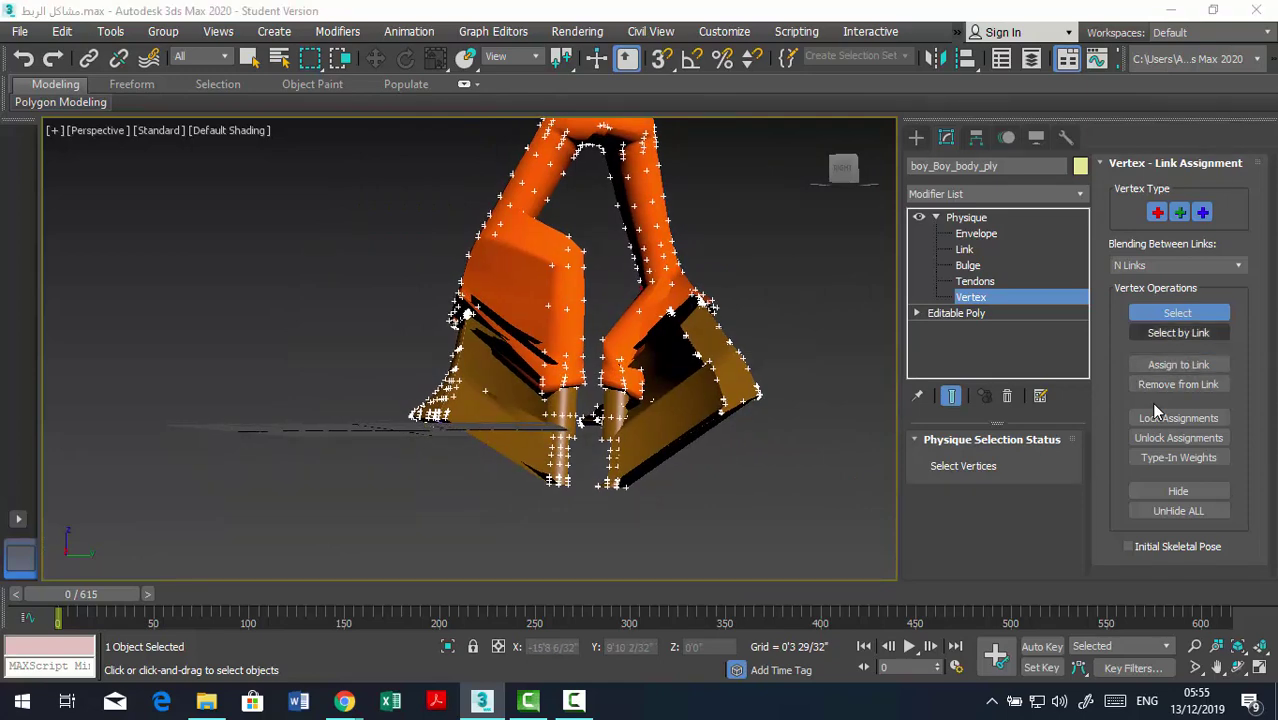
# Box-select the lower right-leg vertices, link them to Bip001 R Calf, and check in wireframe.
pyautogui.moveTo(592, 514); pyautogui.dragTo(638, 428)
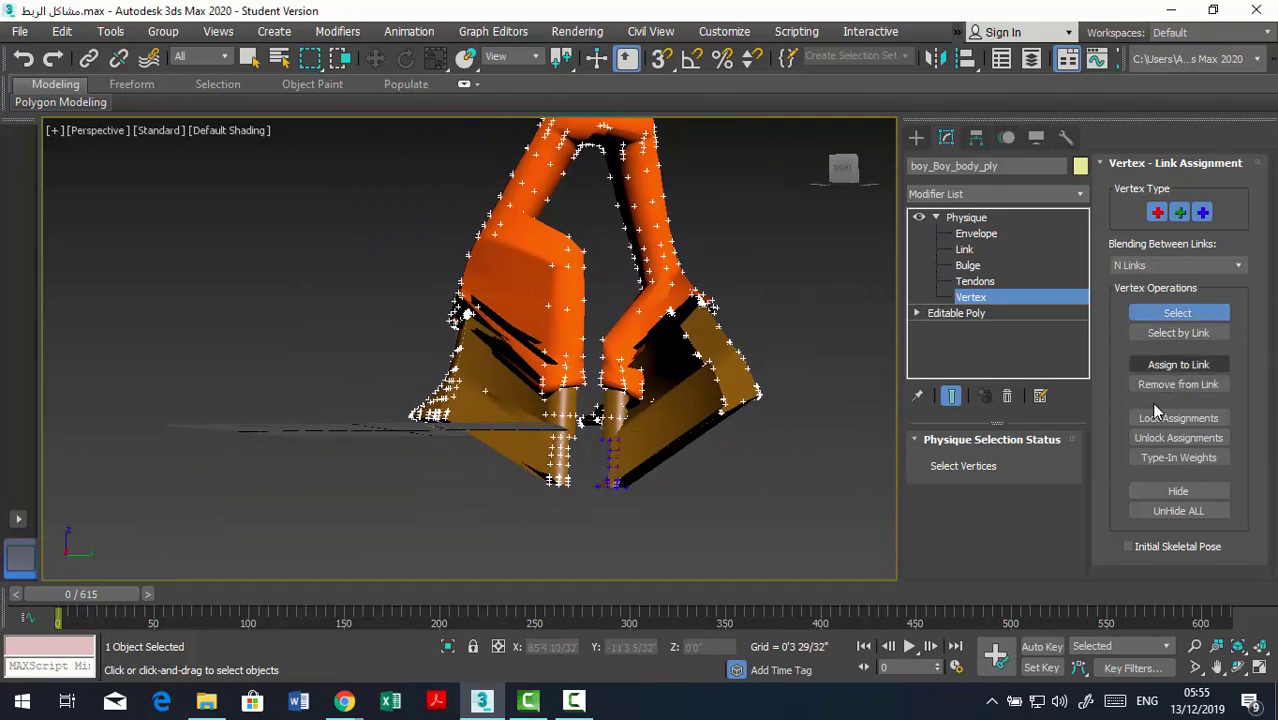
pyautogui.click(1178, 364)
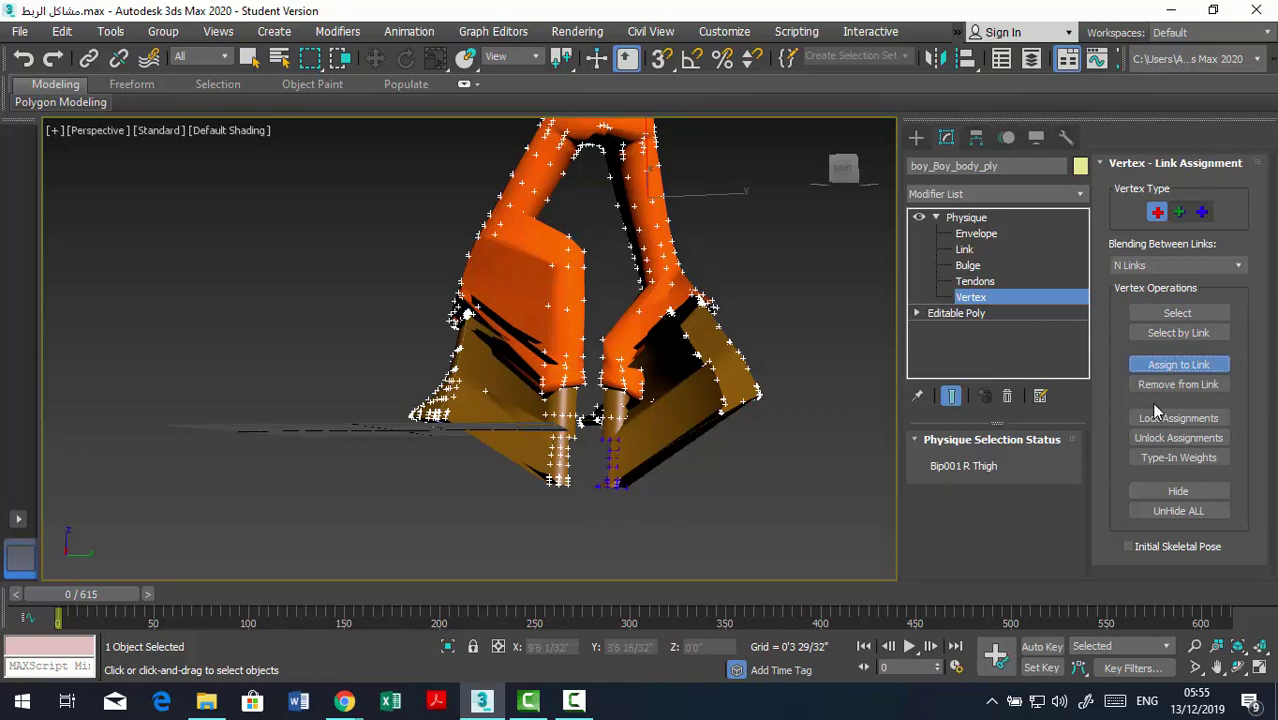
pyautogui.press('F3')
pyautogui.press('[')
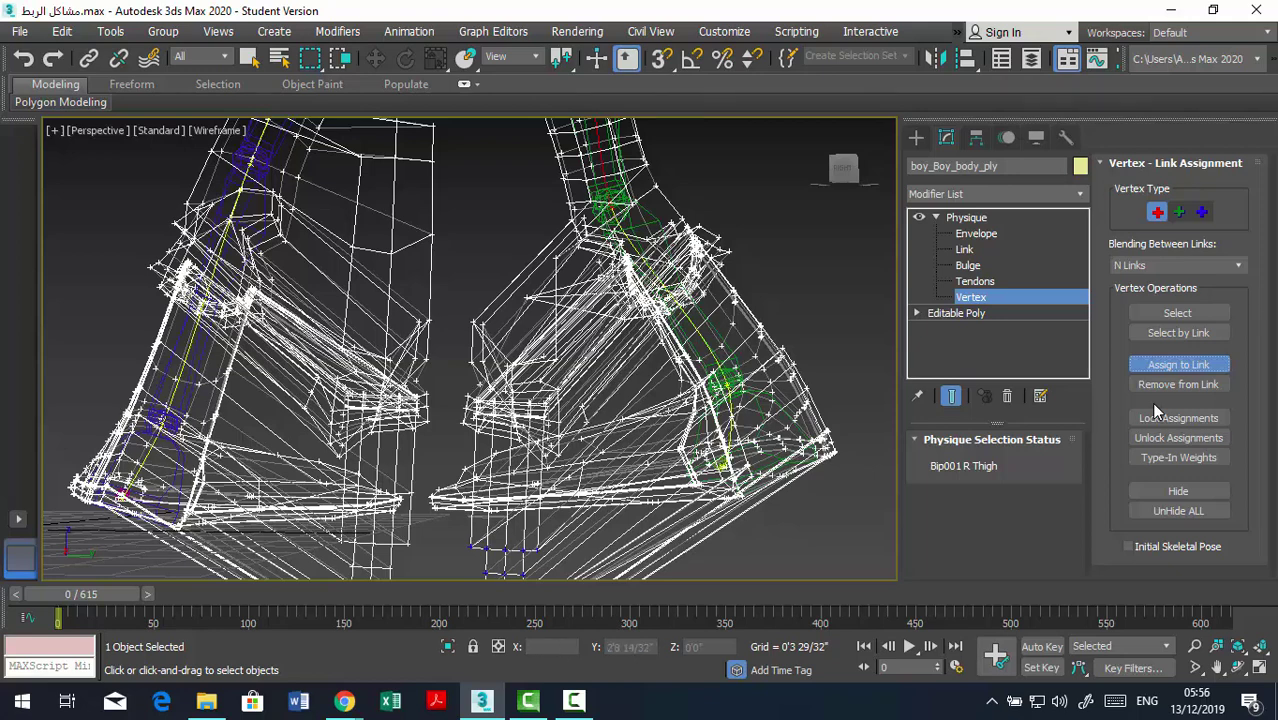
pyautogui.press('F3')
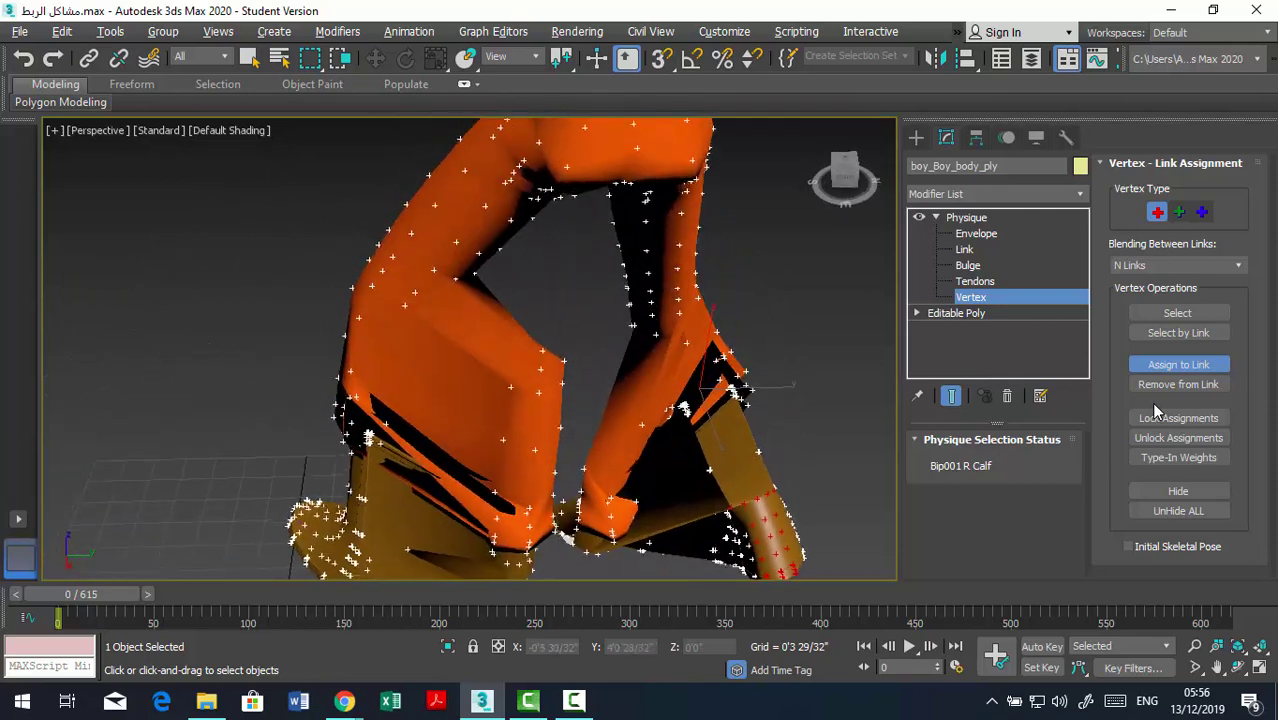
# Select stray vertices around the right foot from two angles and assign them to Bip001 R Calf.
pyautogui.press('Escape')
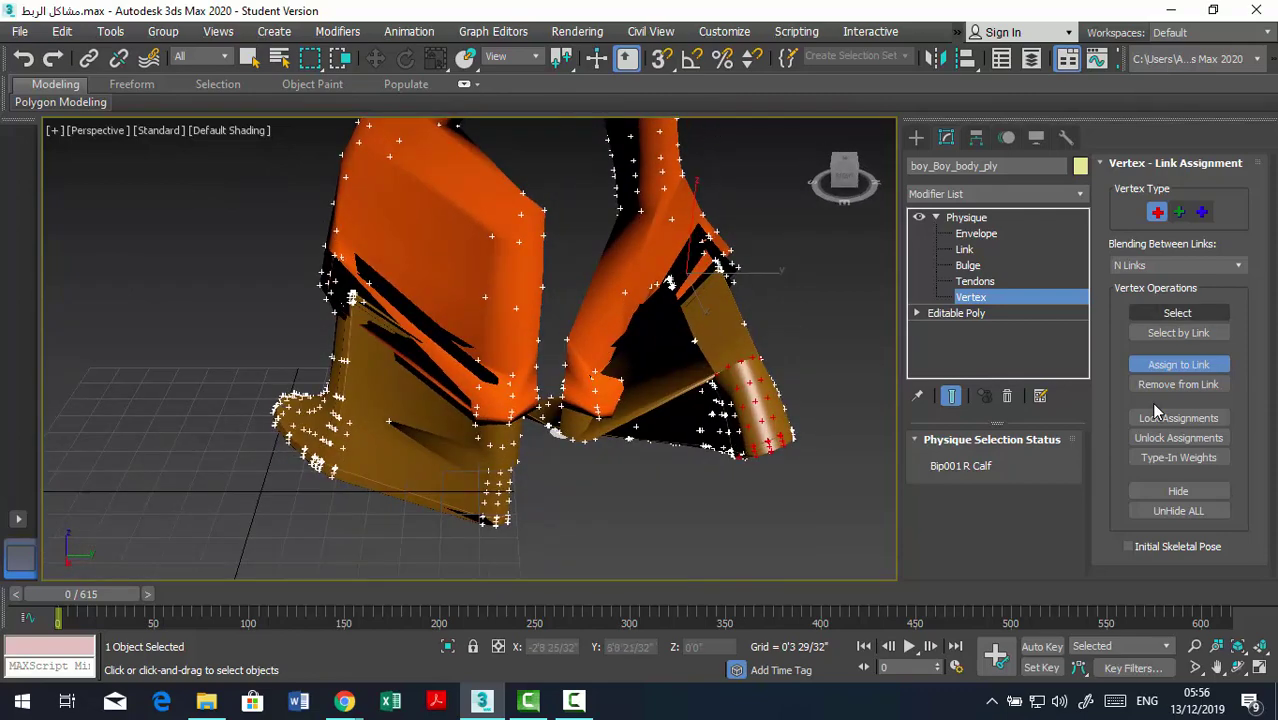
pyautogui.moveTo(613, 292)
pyautogui.mouseDown()
pyautogui.moveTo(650, 332)
pyautogui.moveTo(646, 360)
pyautogui.mouseUp()
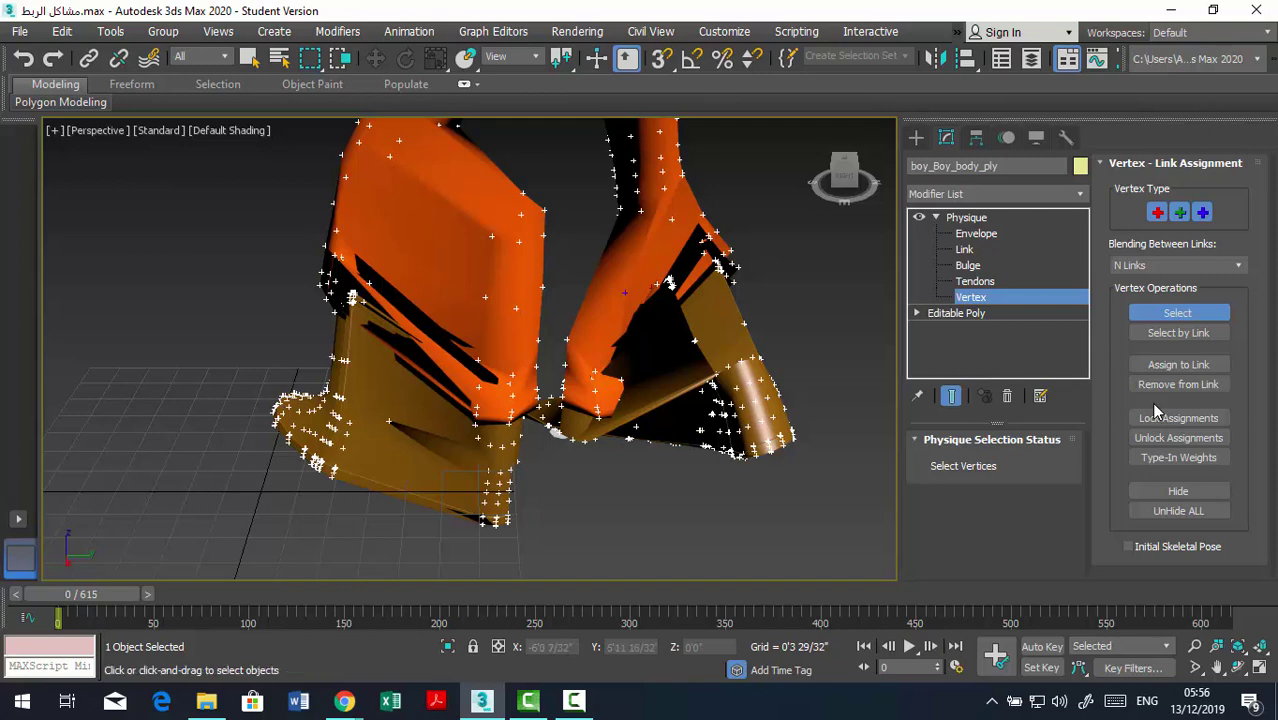
pyautogui.keyDown('alt'); pyautogui.moveTo(640, 300); pyautogui.dragTo(742, 228, button='middle'); pyautogui.keyUp('alt')
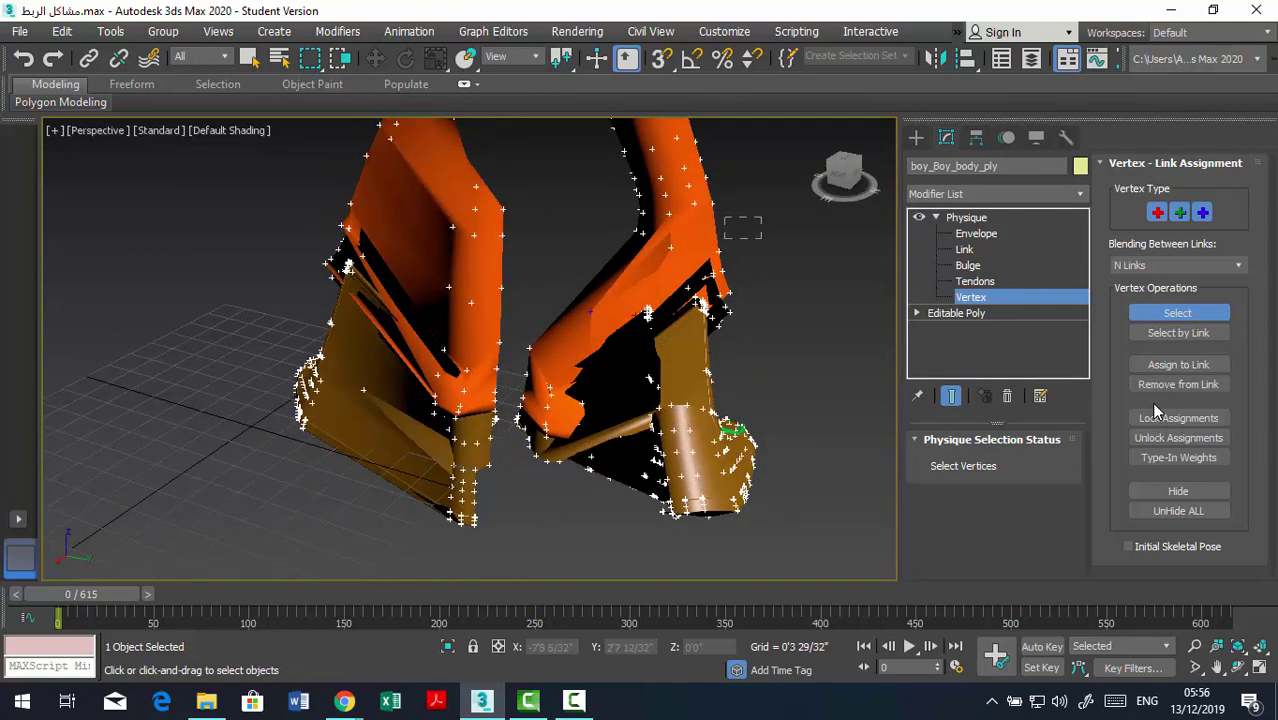
pyautogui.moveTo(538, 385); pyautogui.dragTo(516, 400)
pyautogui.click(1178, 364)
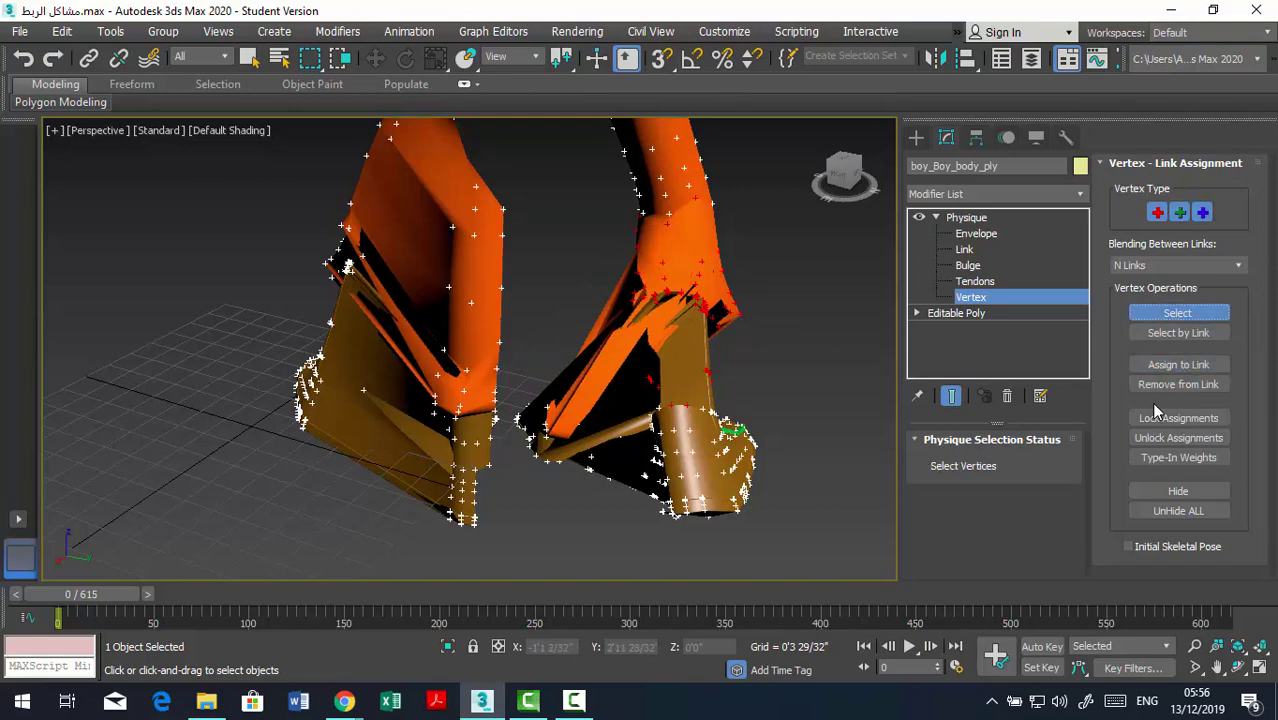
pyautogui.press('z')
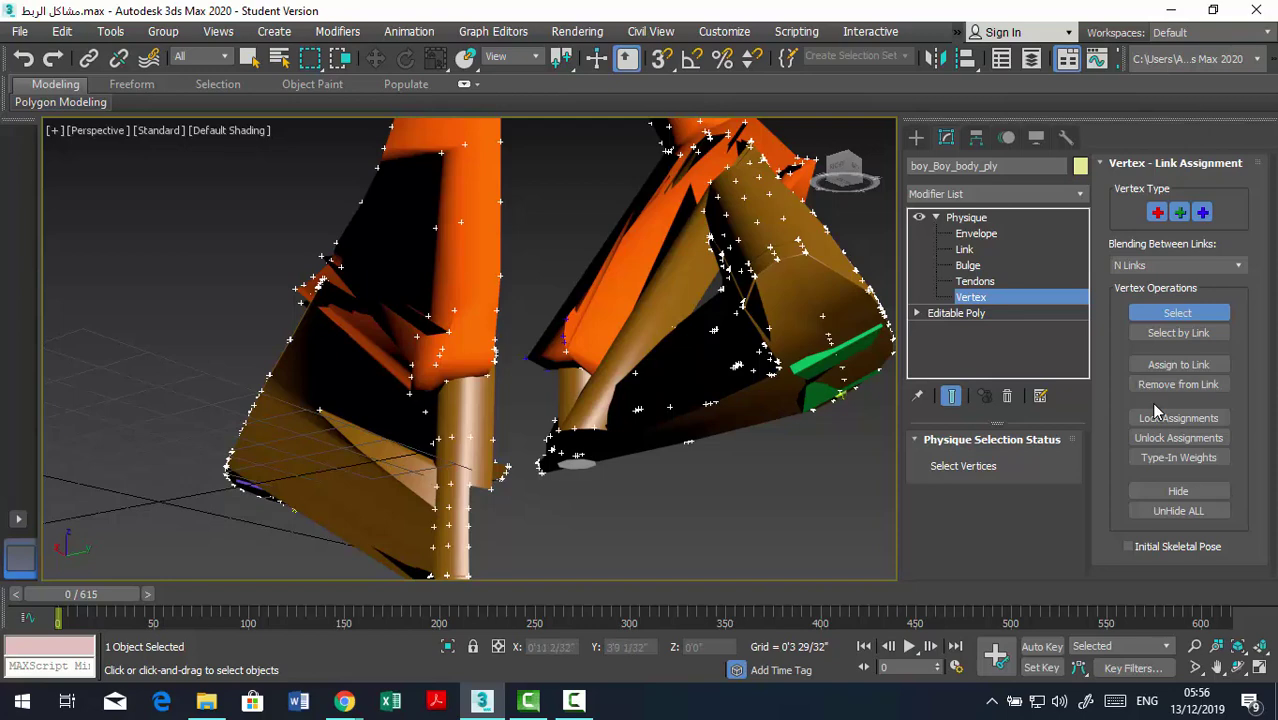
pyautogui.click(1178, 364)
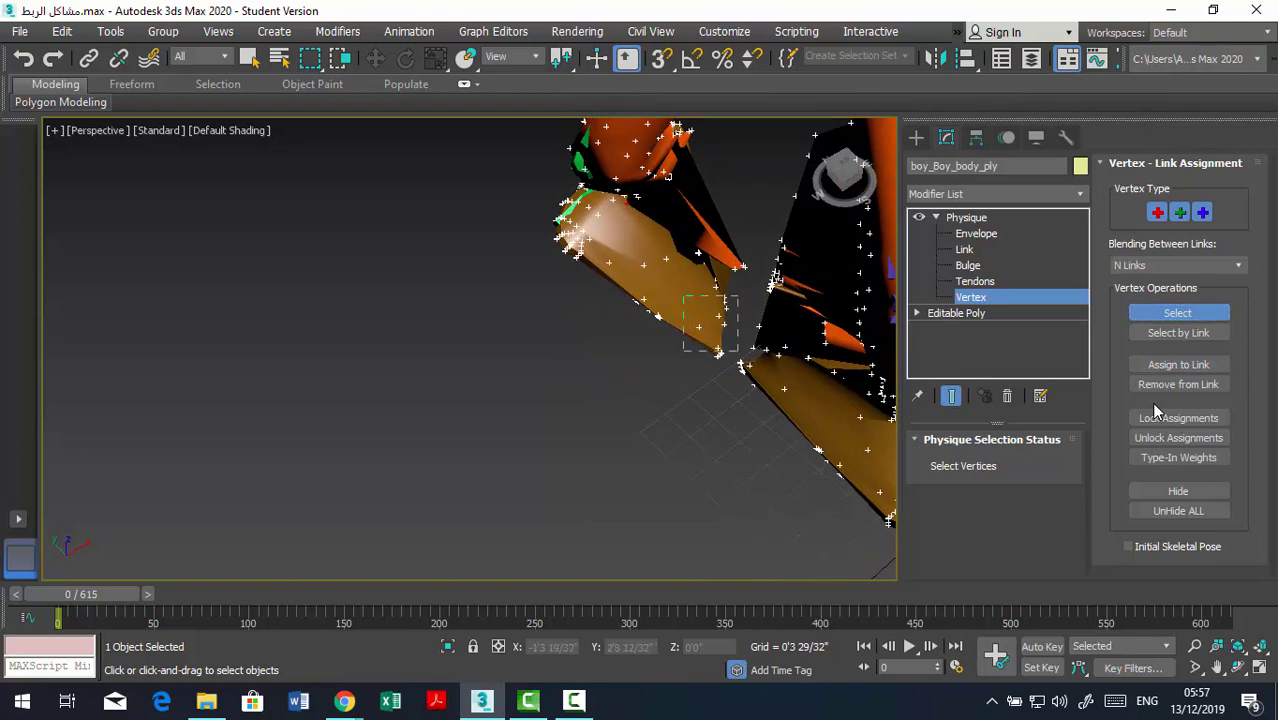
# Assign stray right-foot vertices to Bip001 R Foot, then select the left foot's sole vertices for weighting.
pyautogui.moveTo(683, 296); pyautogui.dragTo(745, 376)
pyautogui.keyDown('alt'); pyautogui.moveTo(733, 338); pyautogui.dragTo(775, 383); pyautogui.keyUp('alt')
pyautogui.click(1178, 364)
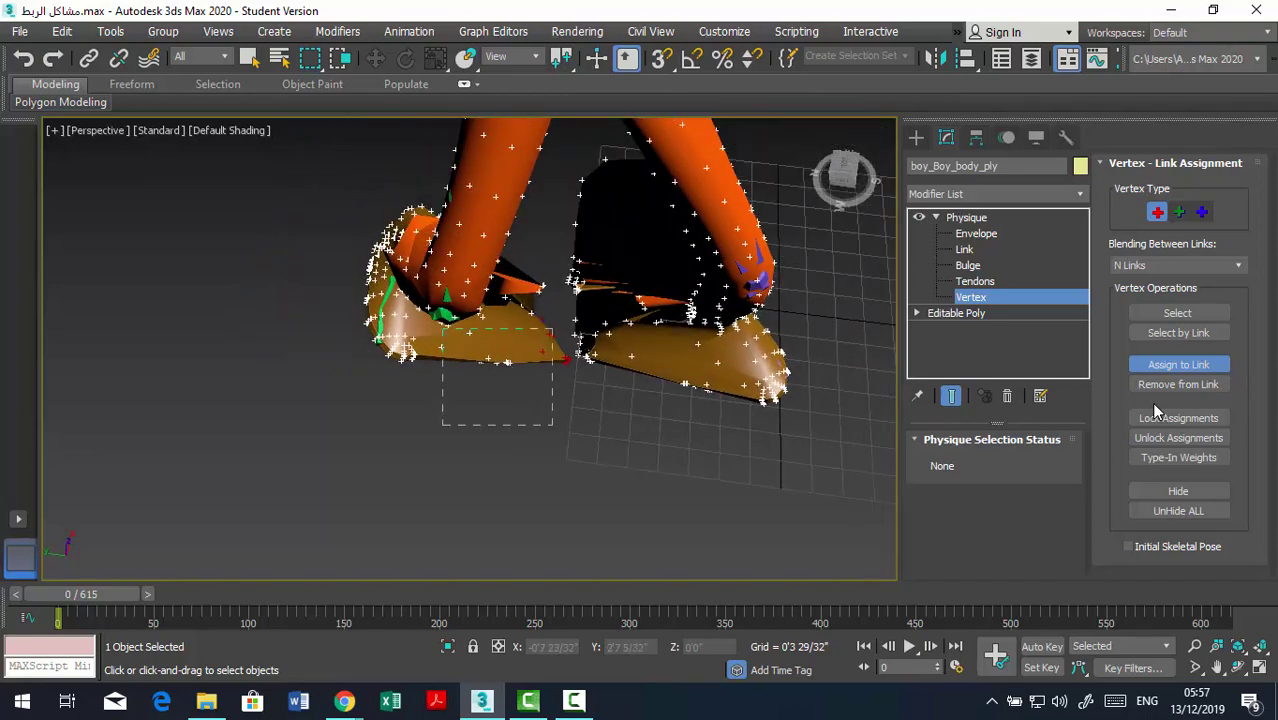
pyautogui.moveTo(552, 329); pyautogui.dragTo(570, 326)
pyautogui.click(1177, 313)
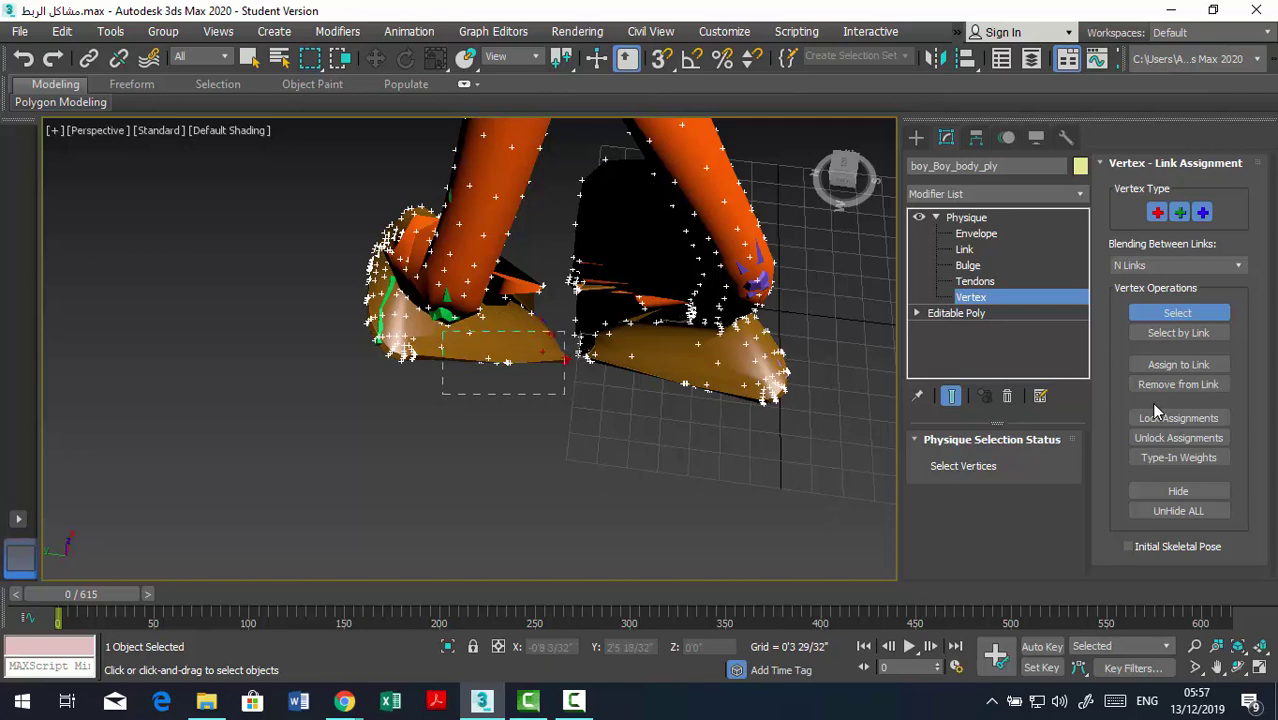
pyautogui.click(1178, 364)
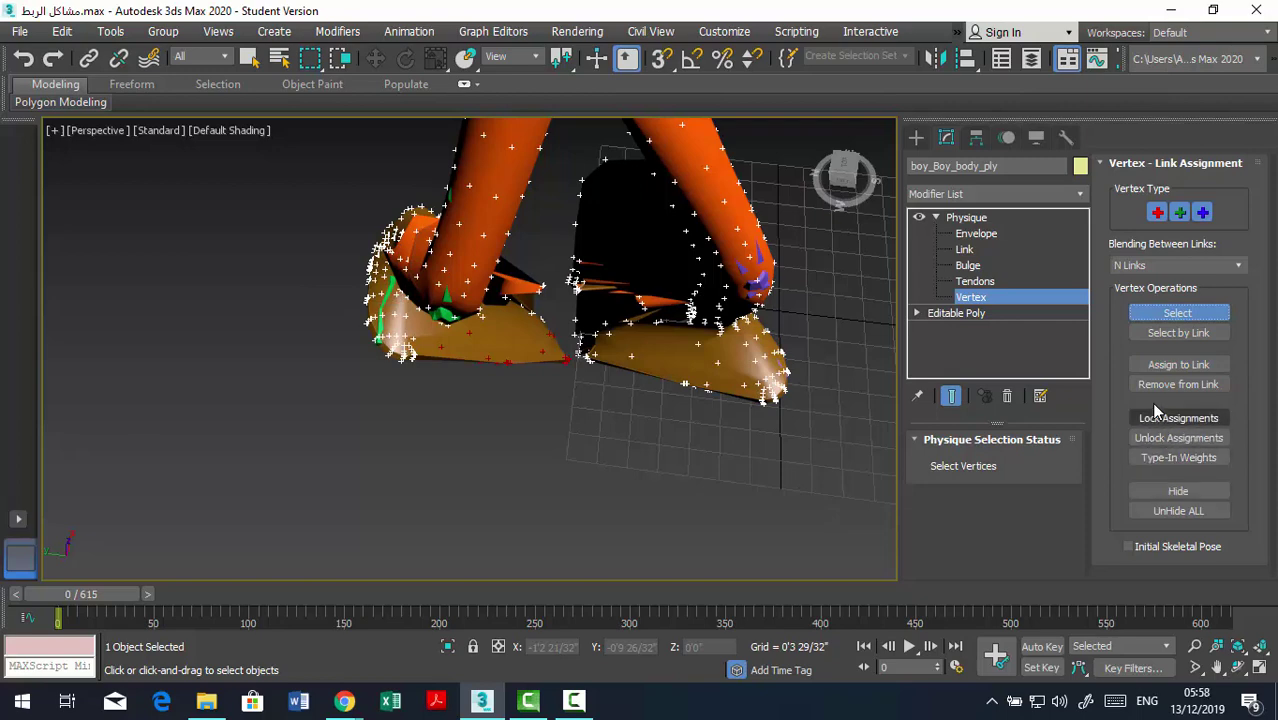
pyautogui.click(1178, 457)
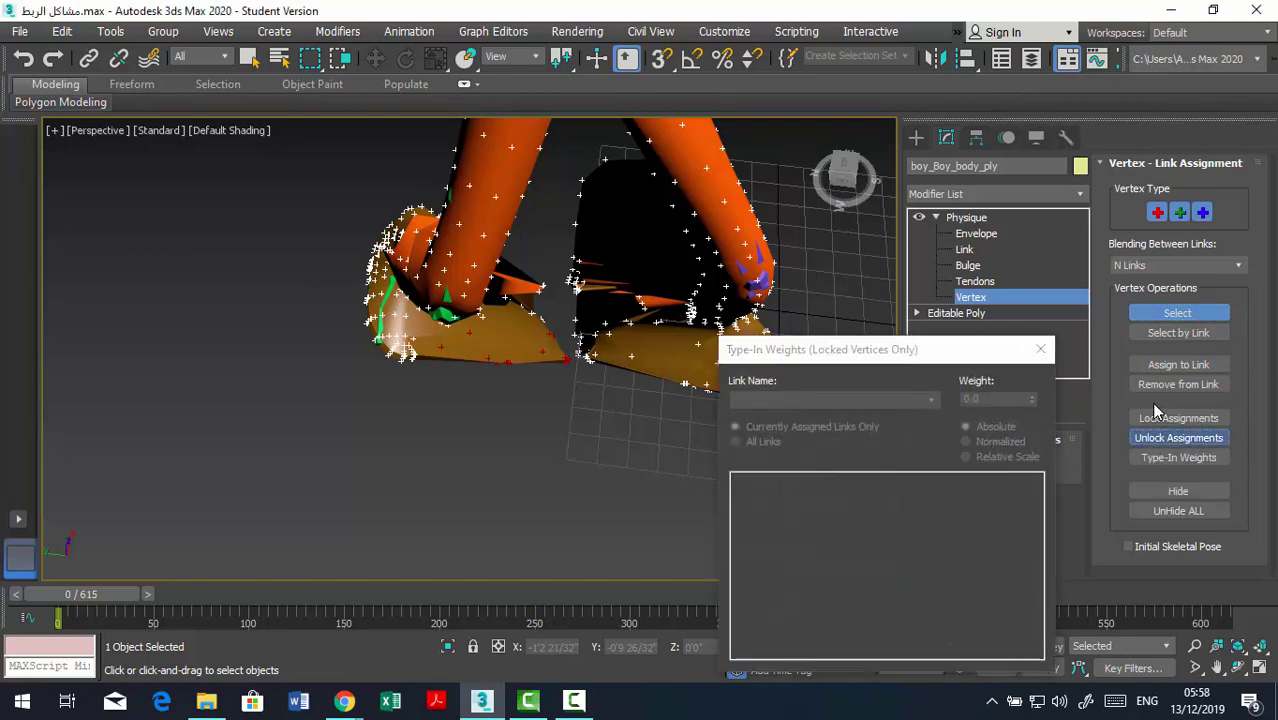
# Lock the foot vertices, verify their 1.000 Bip001 R Foot weight, and close Type-In Weights.
pyautogui.click(1155, 417)
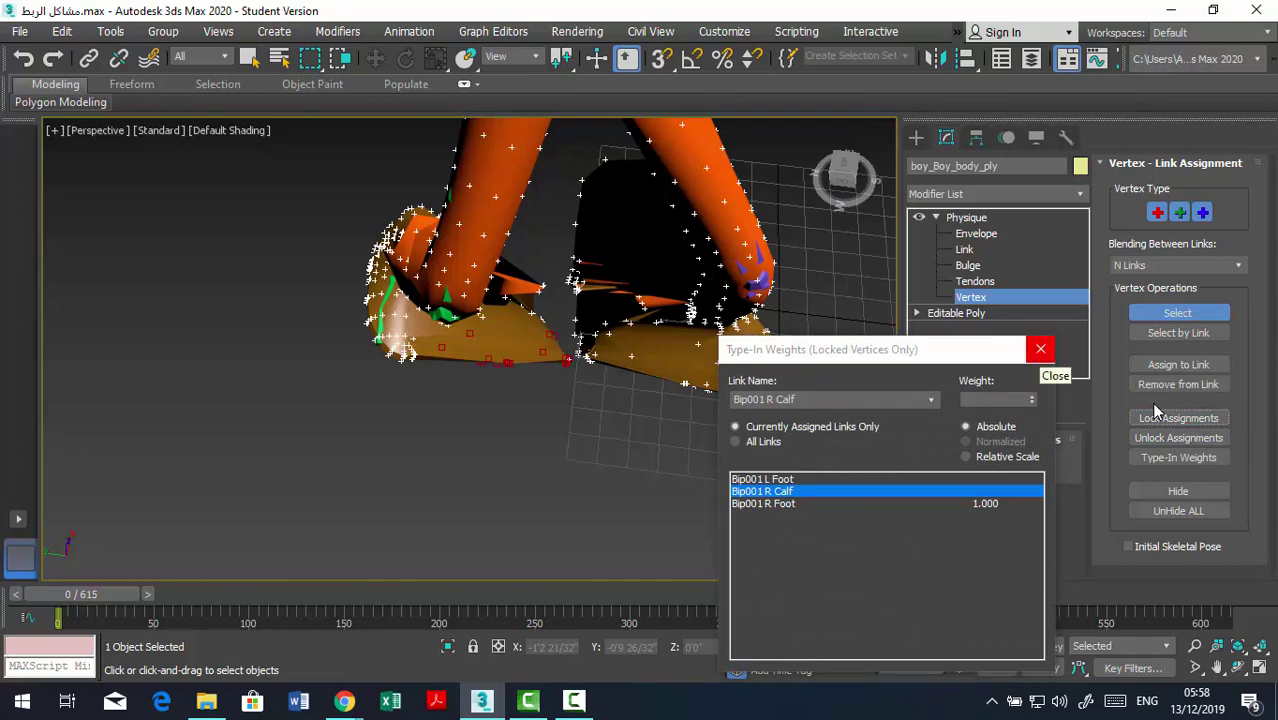
pyautogui.press('Escape')
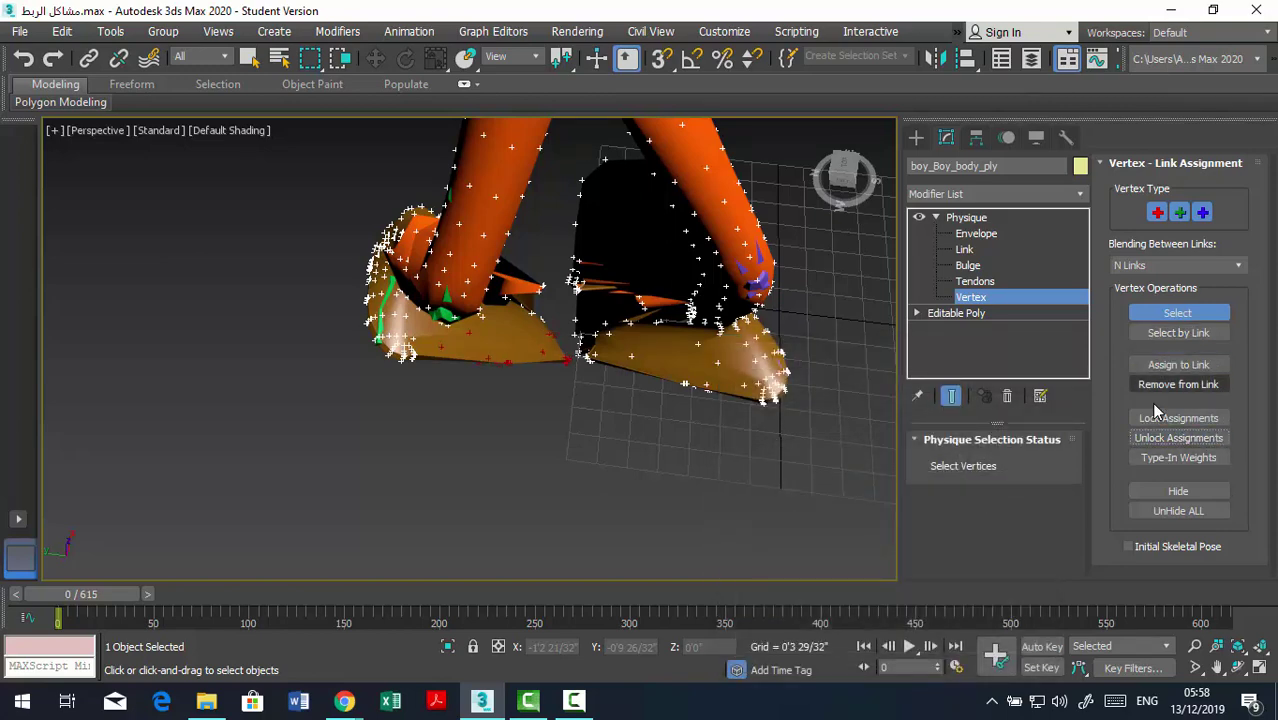
# Remove the selected foot vertices from their link, then assign them to Bip001 R Foot.
pyautogui.click(1160, 390)
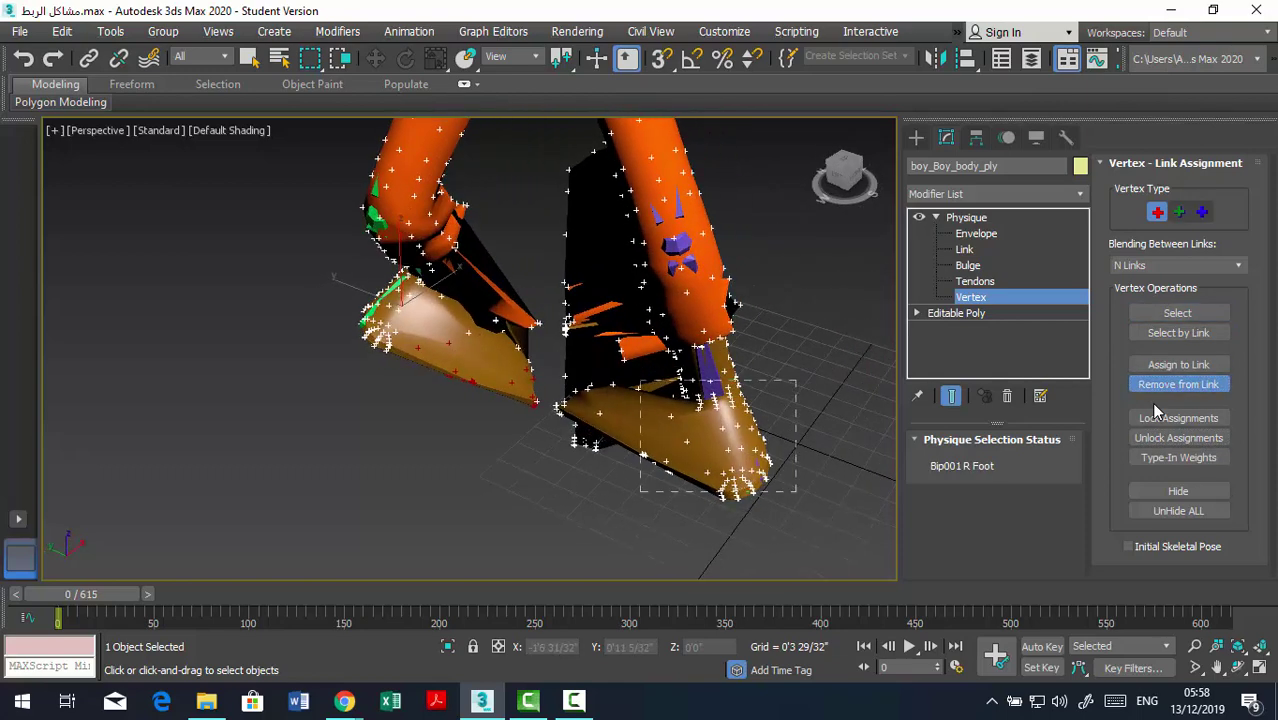
pyautogui.click(460, 350)
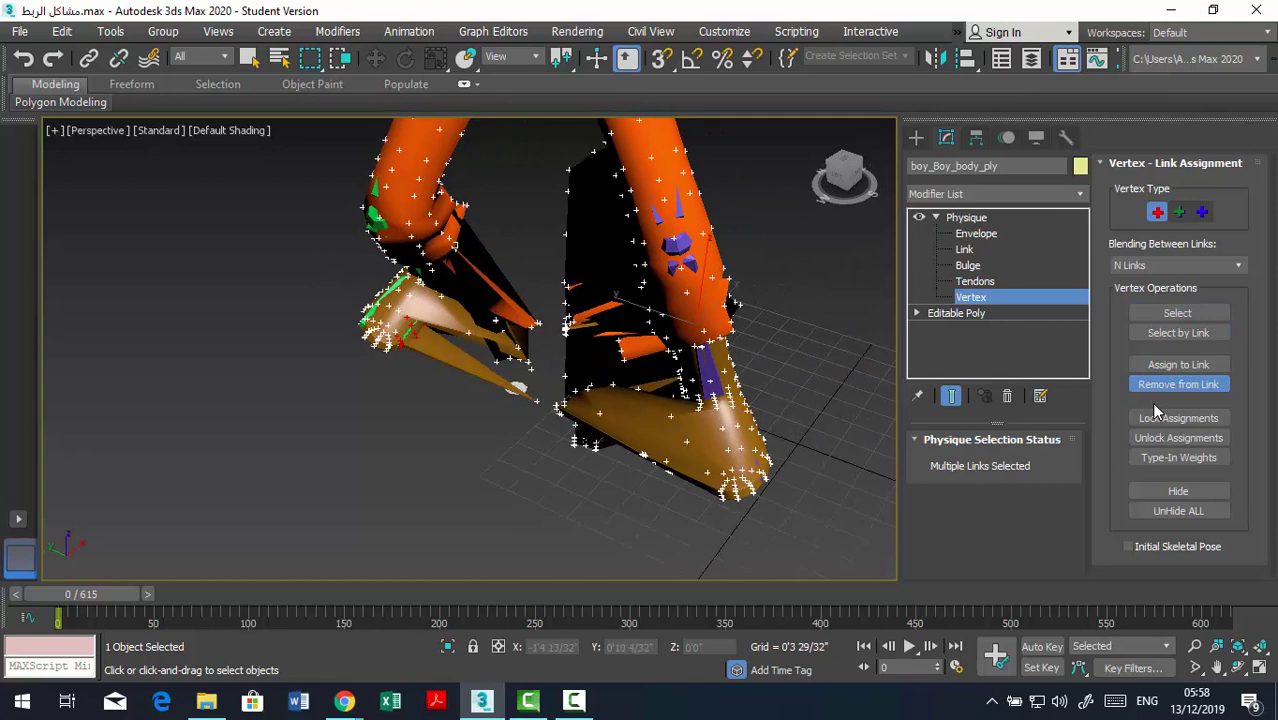
pyautogui.click(1178, 364)
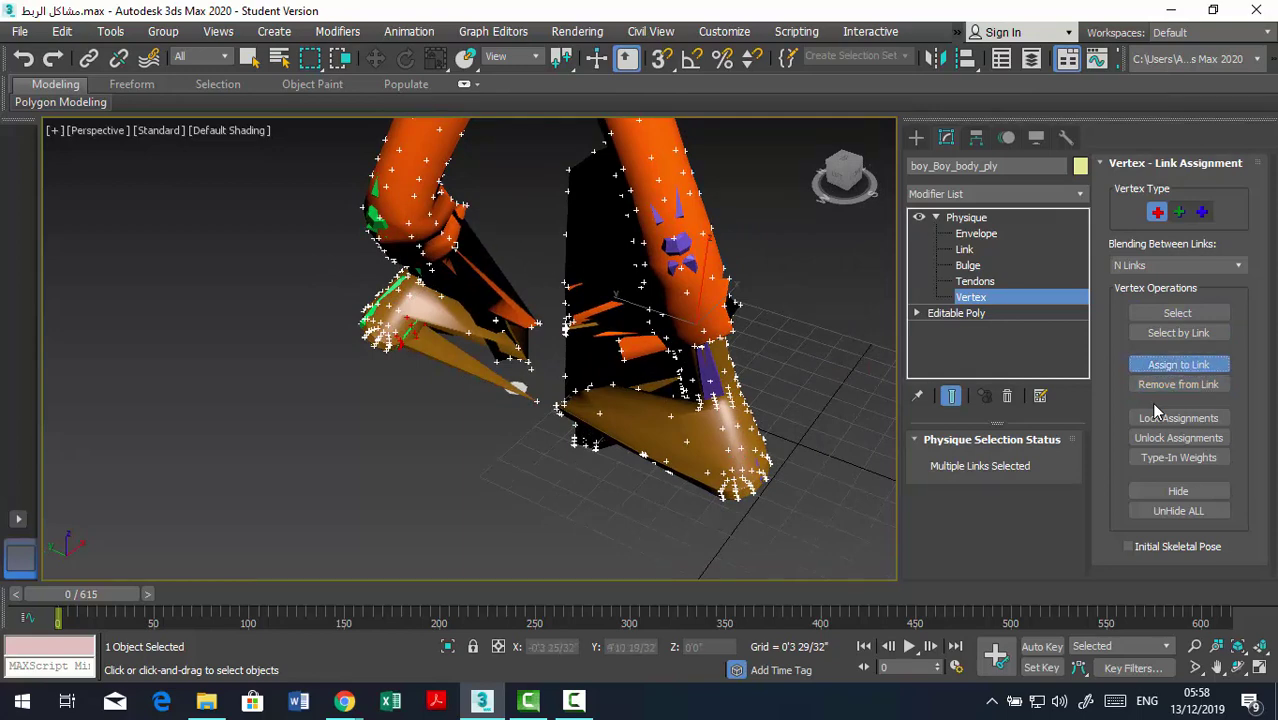
pyautogui.click(360, 285)
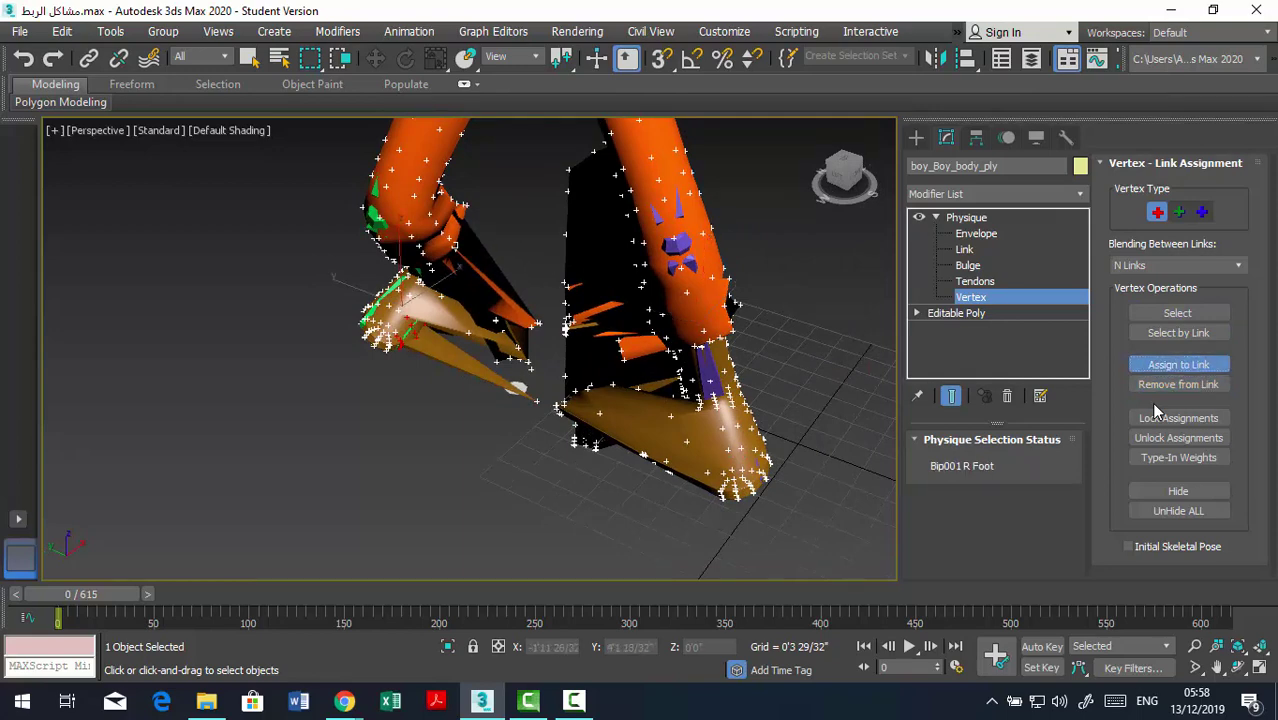
pyautogui.click(1178, 313)
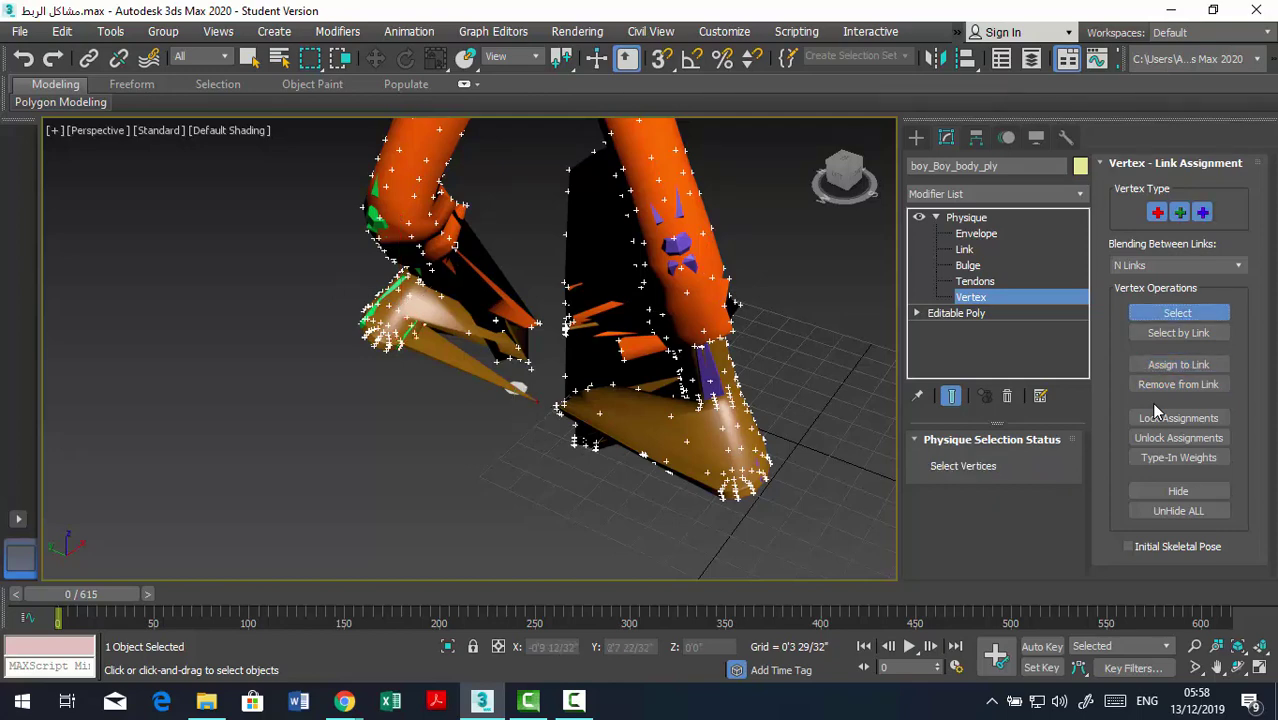
pyautogui.click(1165, 384)
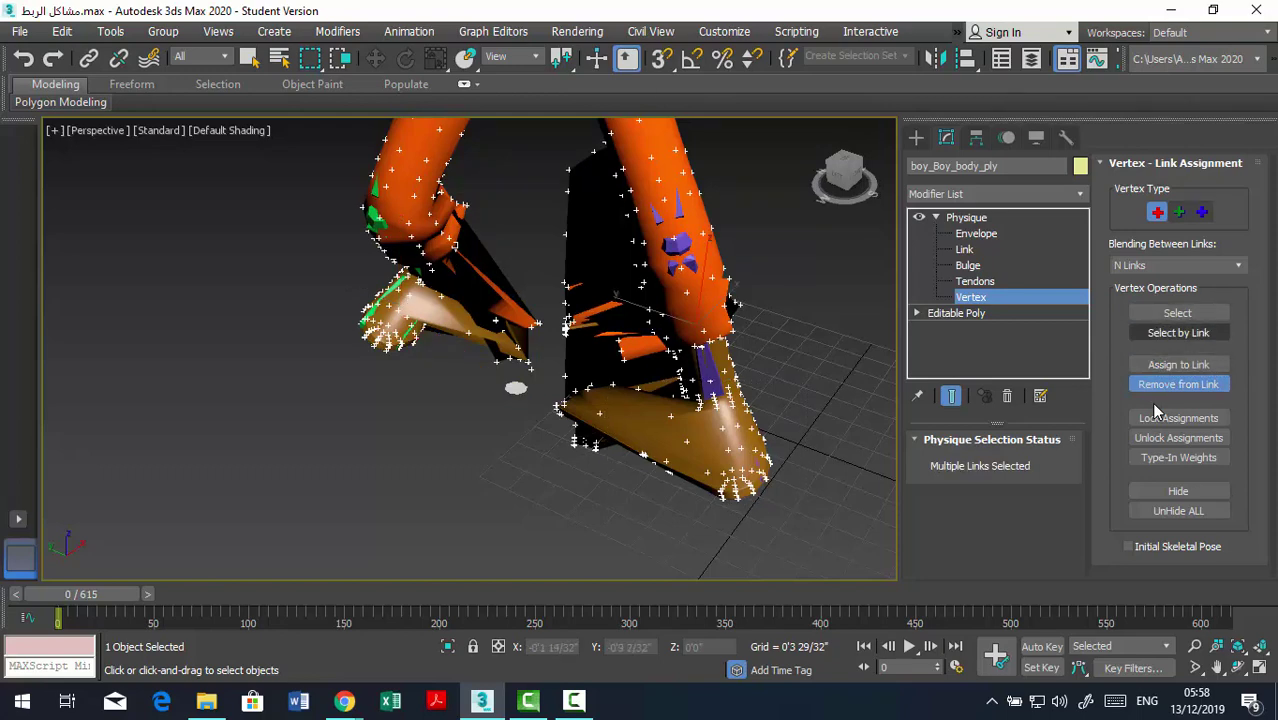
pyautogui.click(1178, 364)
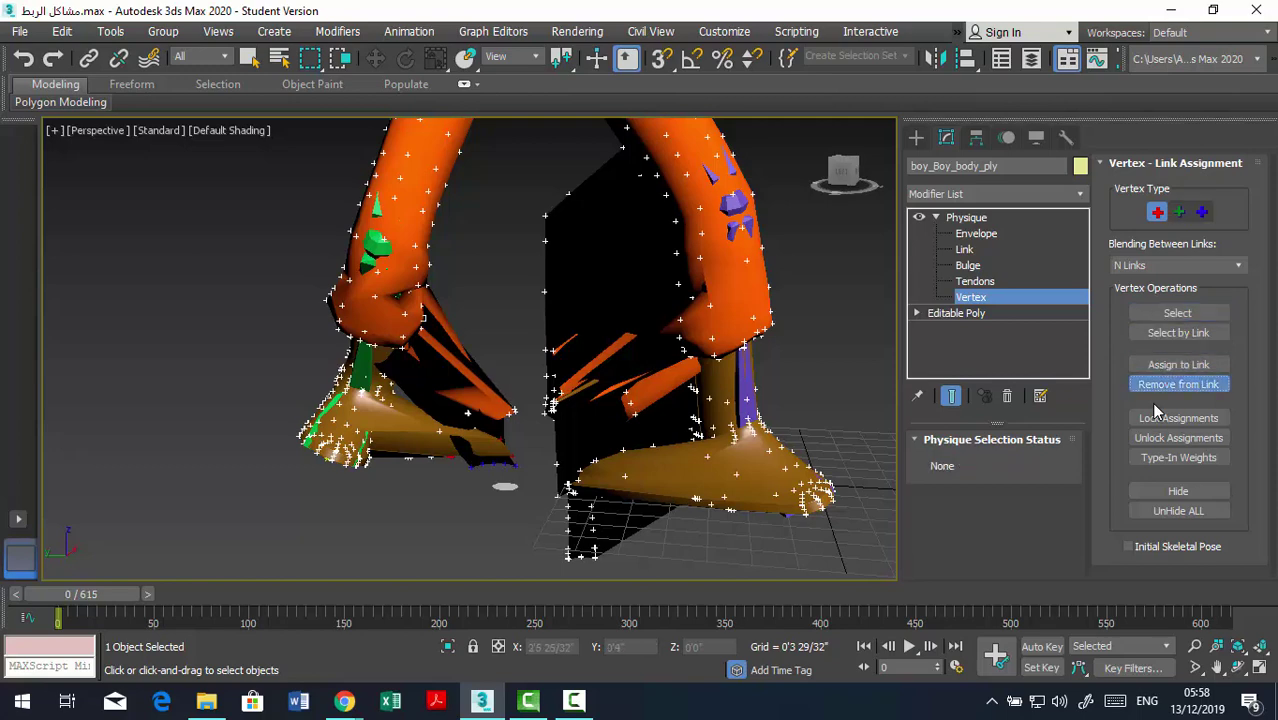
# Assign the stray vertices around the feet to Bip001 R Foot, then box-select the right foot for Remove from Link.
pyautogui.moveTo(835, 356); pyautogui.dragTo(345, 555)
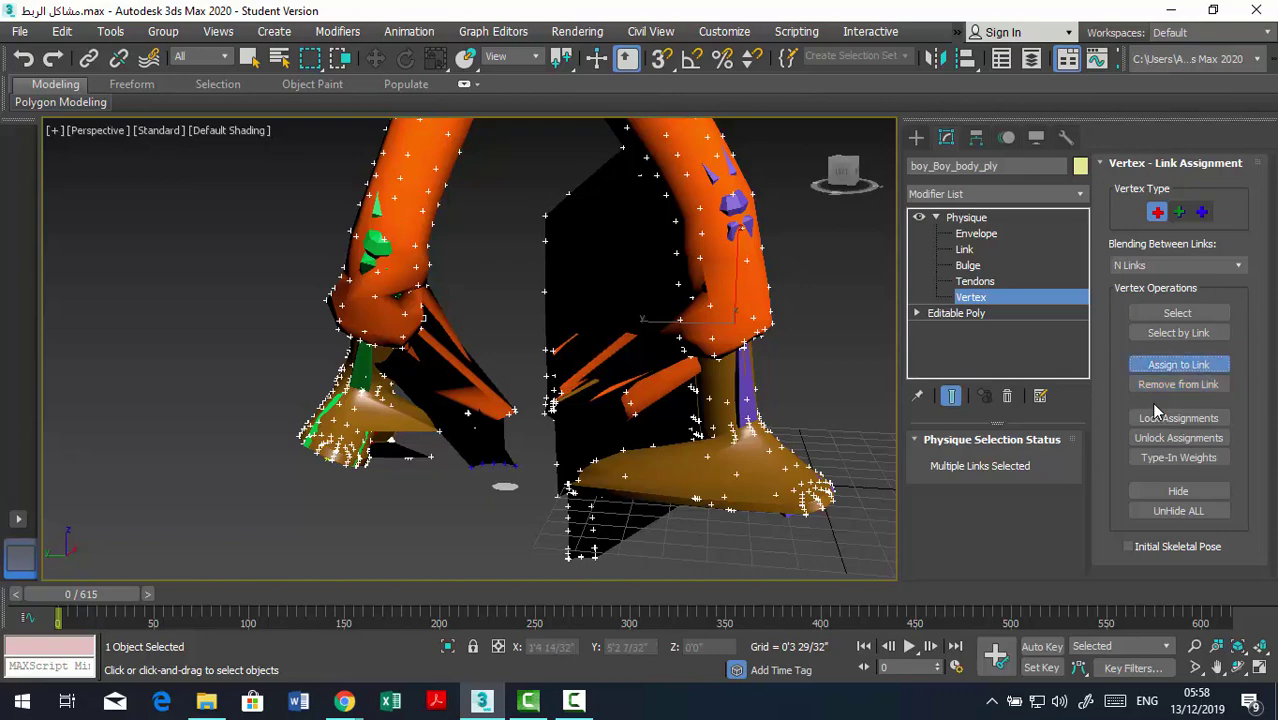
pyautogui.click(455, 425)
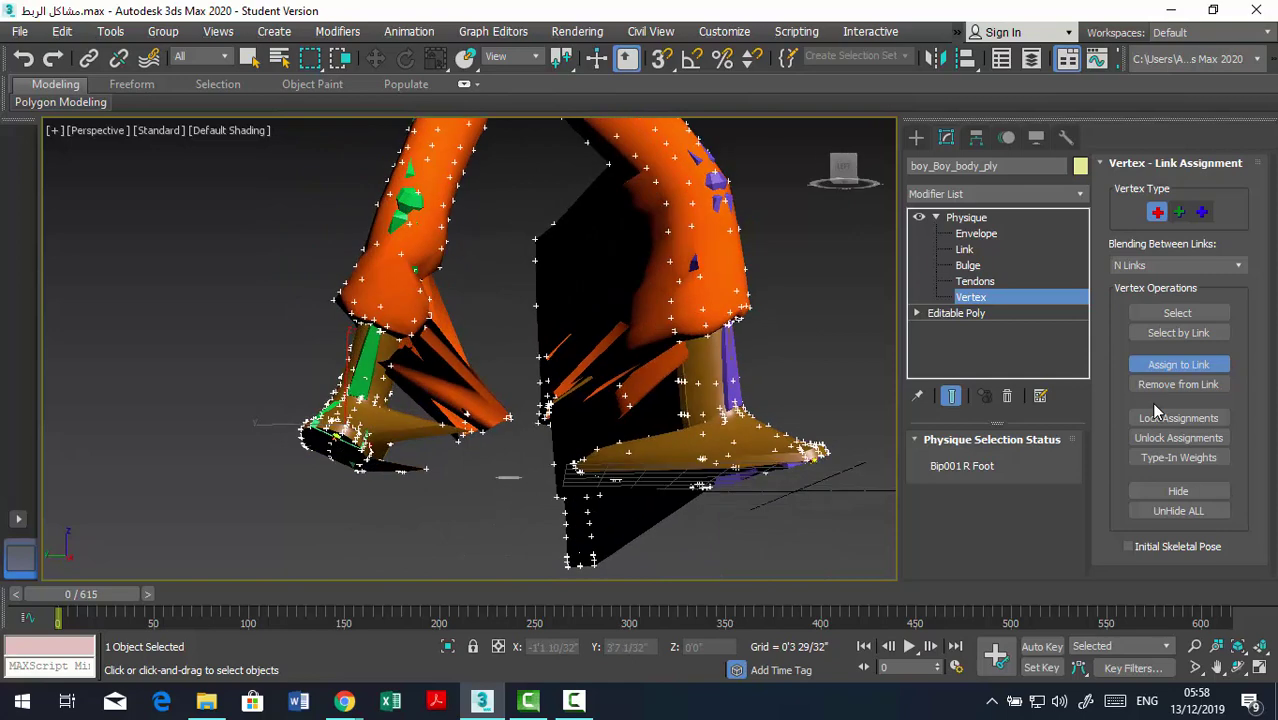
pyautogui.press('Escape')
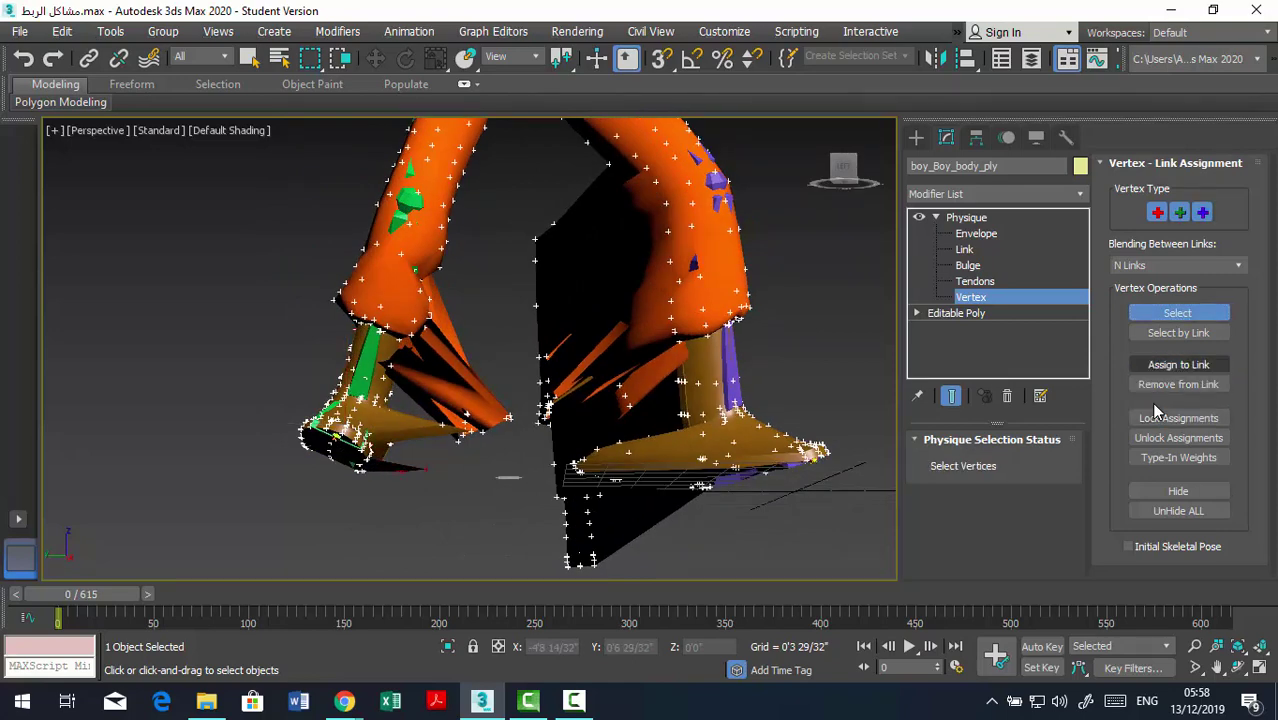
pyautogui.click(1170, 386)
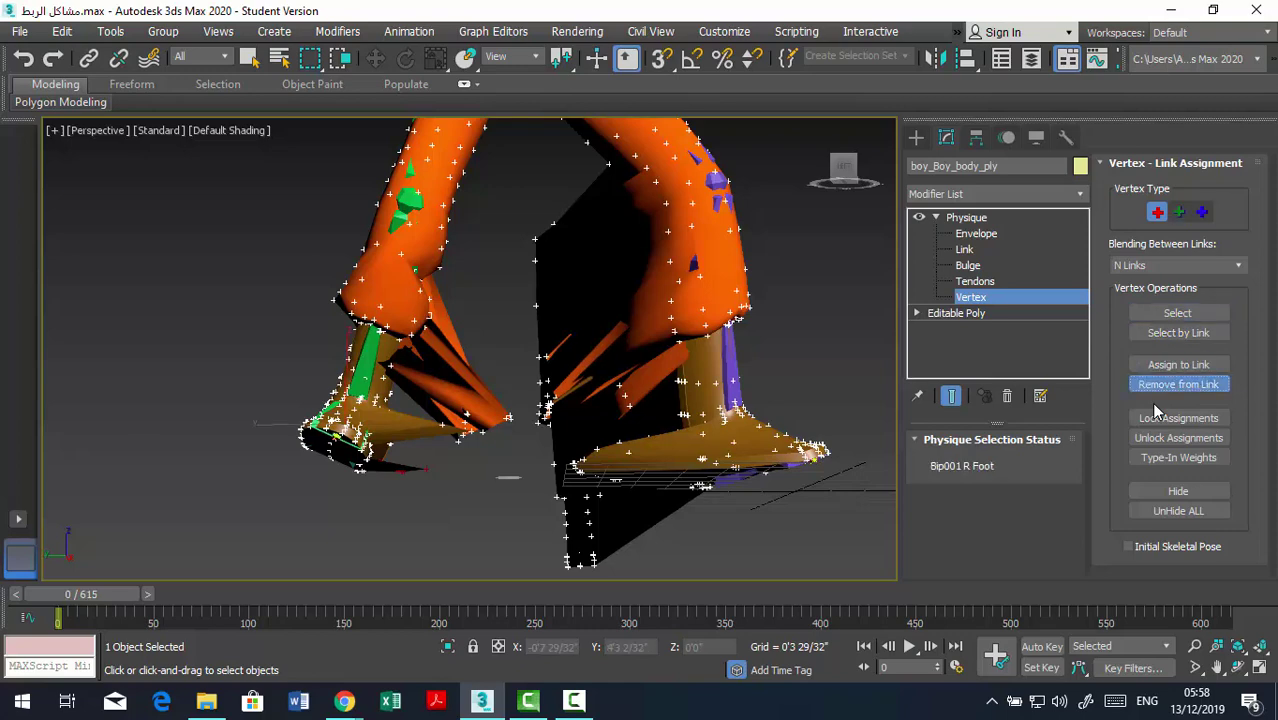
pyautogui.moveTo(556, 336); pyautogui.dragTo(840, 516)
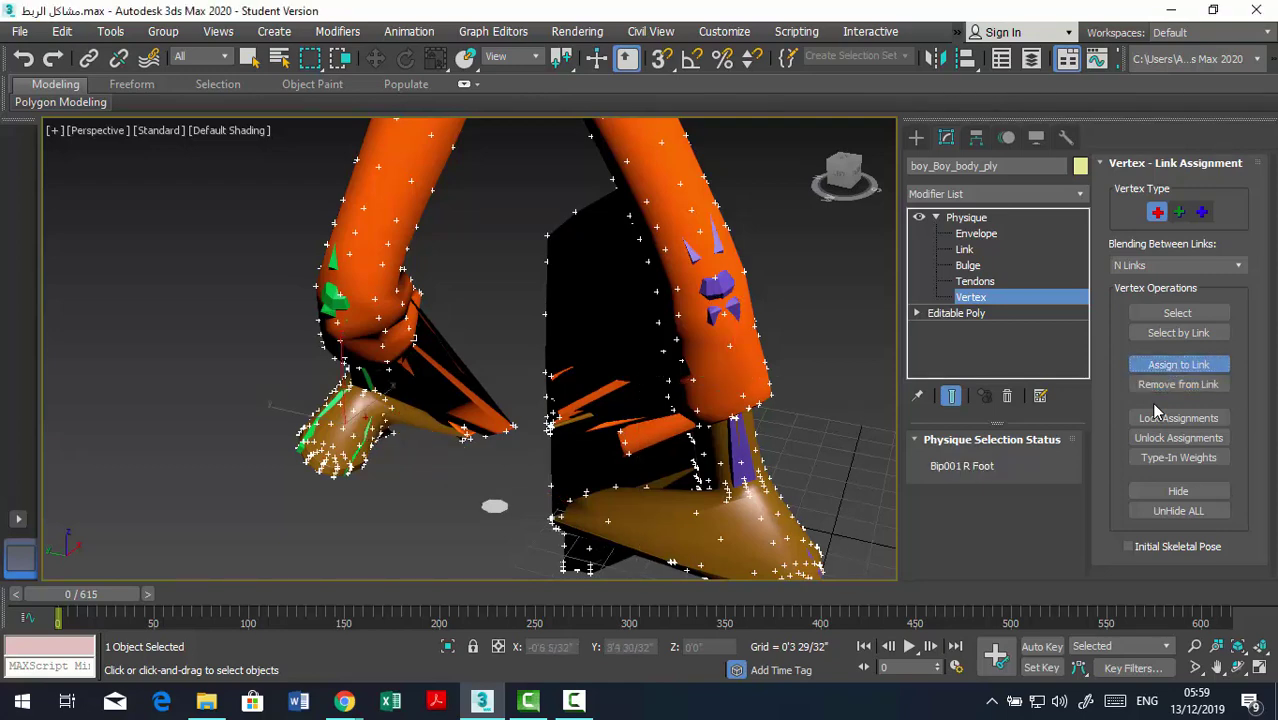
# Orbit and zoom the Perspective view to inspect the leg vertices up close.
pyautogui.keyDown('alt'); pyautogui.moveTo(470, 350); pyautogui.dragTo(560, 350, button='middle'); pyautogui.keyUp('alt')
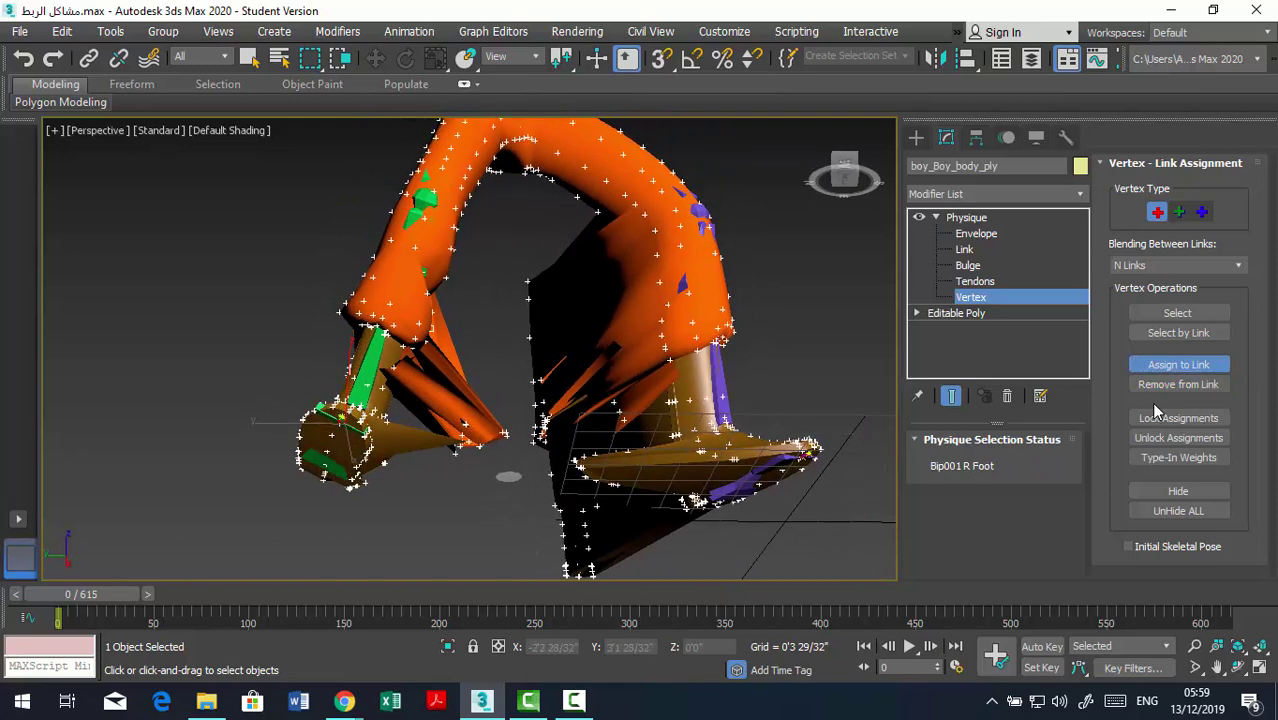
pyautogui.press('z')
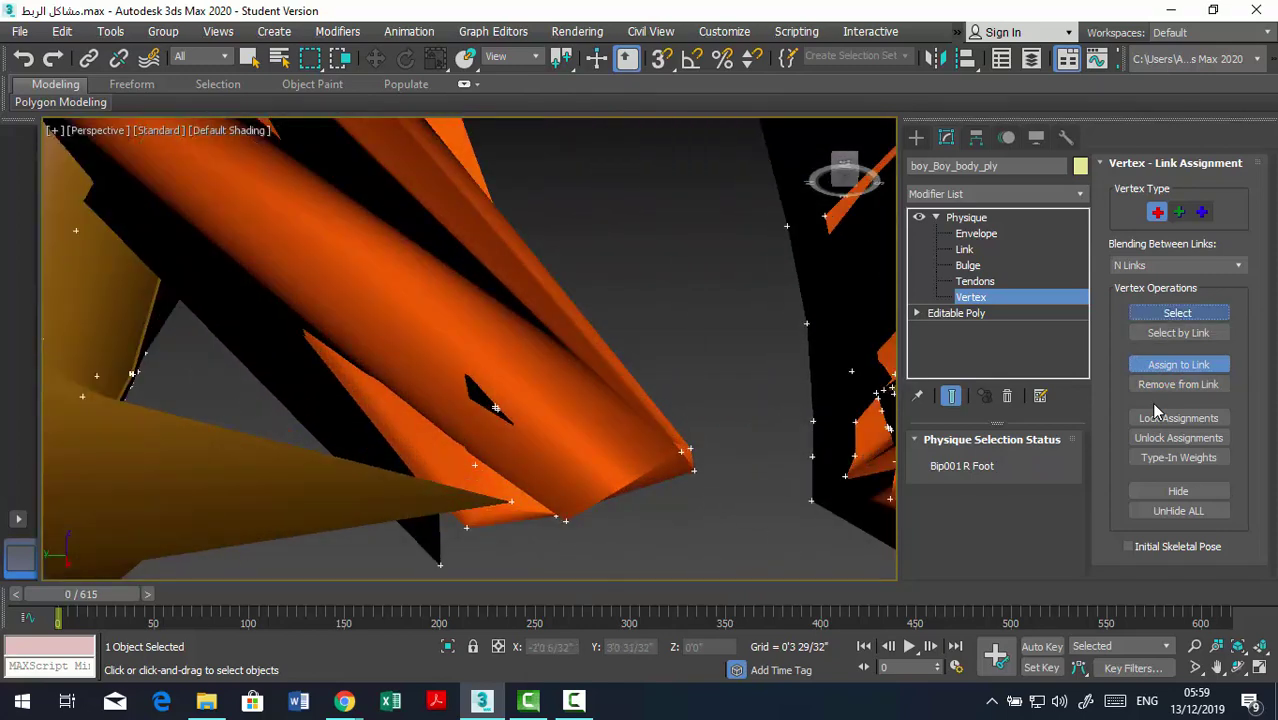
pyautogui.hotkey('shift', 'z')
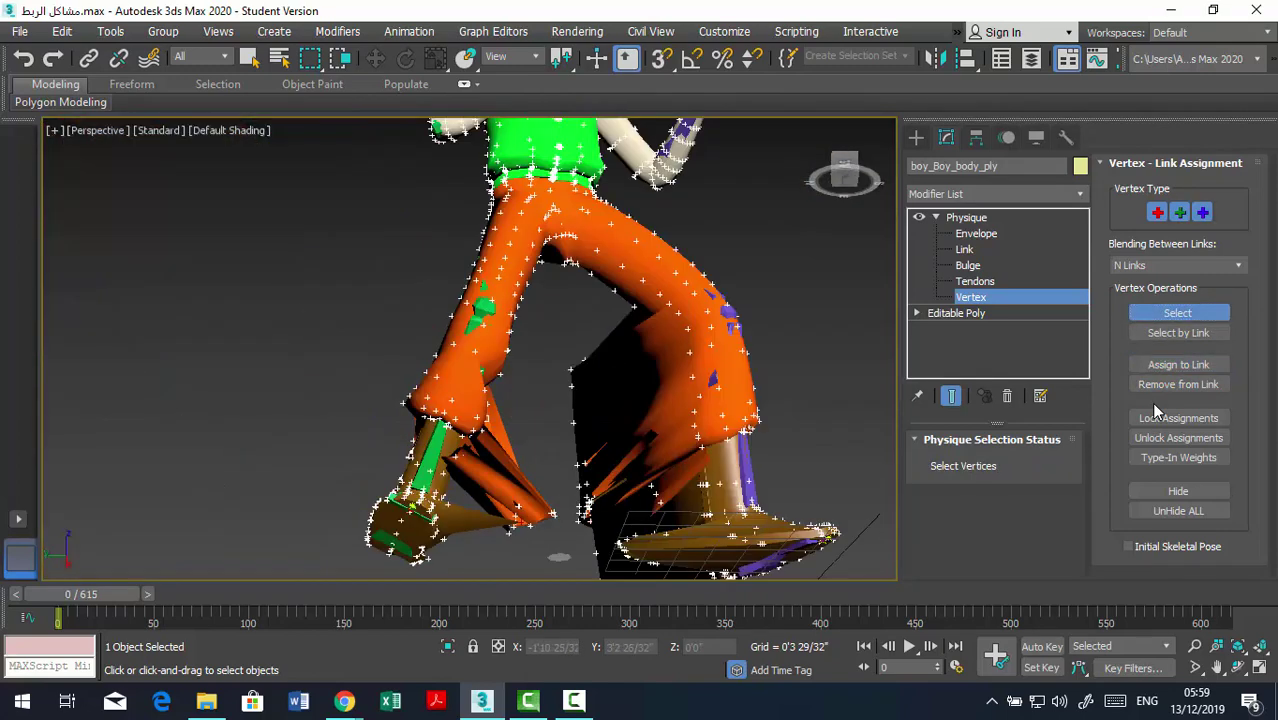
pyautogui.press('z')
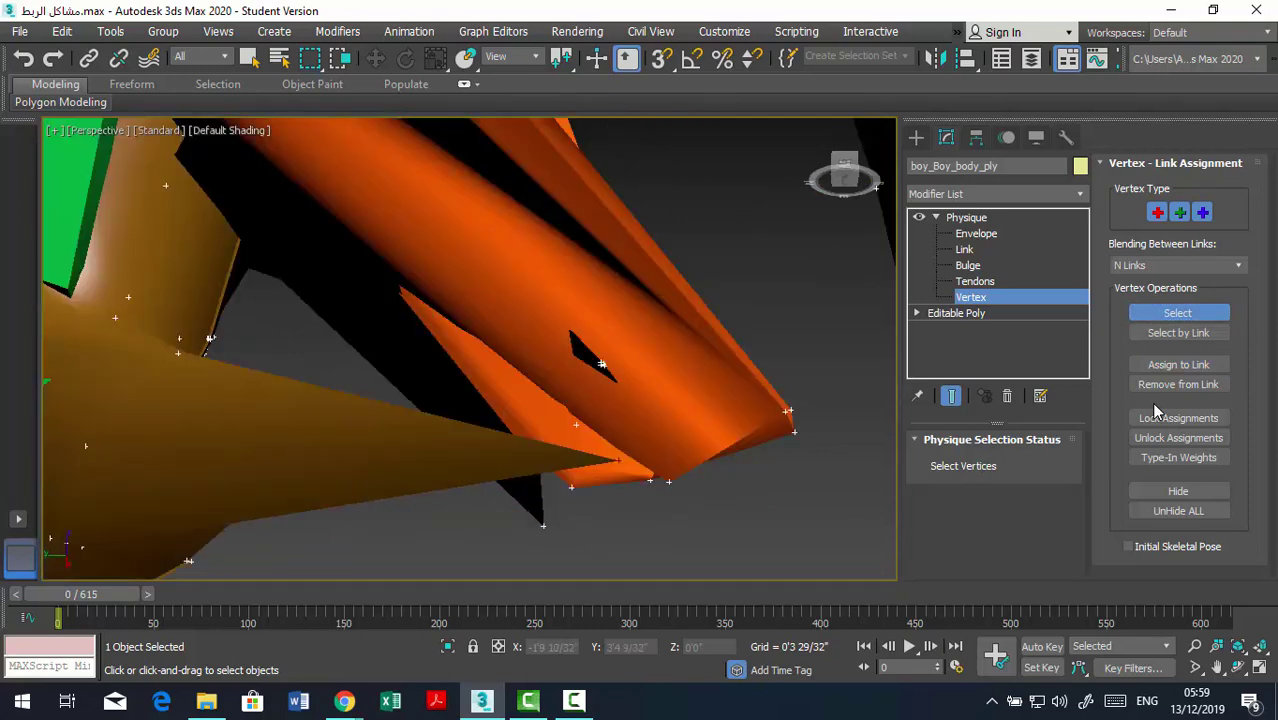
pyautogui.hotkey('shift', 'z')
pyautogui.hotkey('shift', 'z')
pyautogui.hotkey('shift', 'z')
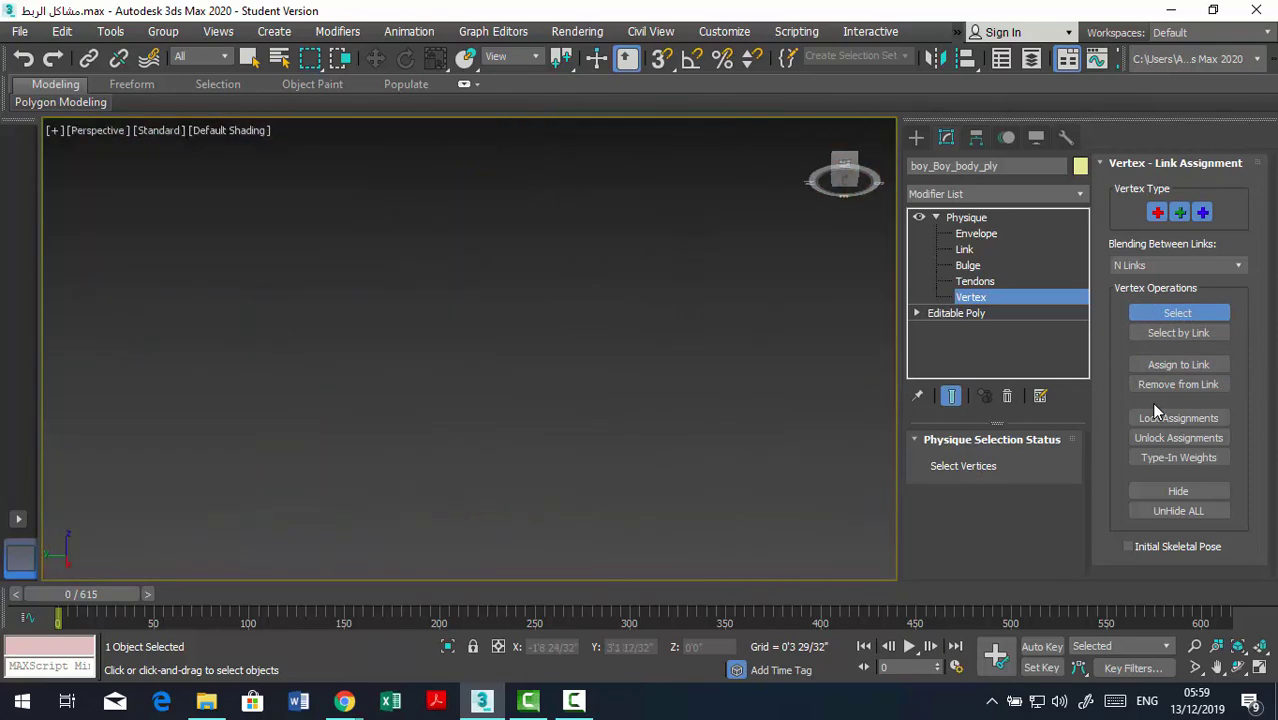
pyautogui.hotkey('shift', 'z')
pyautogui.hotkey('shift', 'z')
pyautogui.hotkey('shift', 'z')
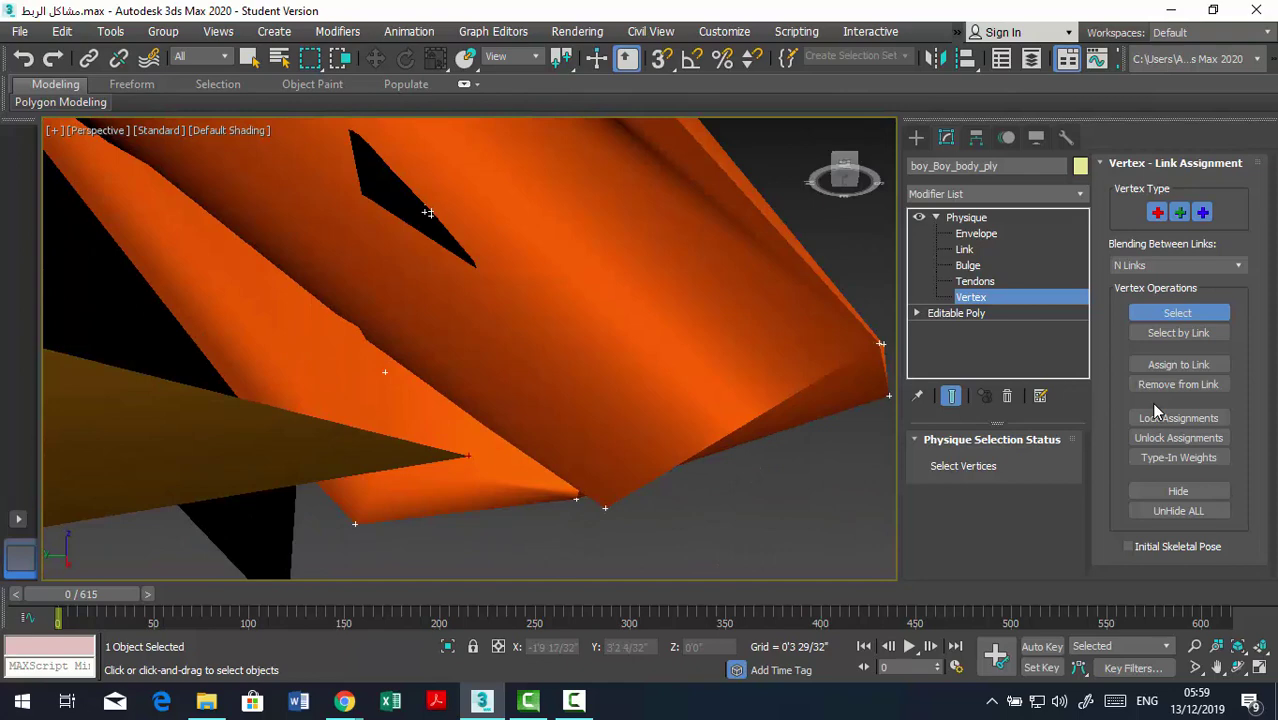
pyautogui.hotkey('shift', 'z')
pyautogui.hotkey('shift', 'z')
pyautogui.hotkey('shift', 'z')
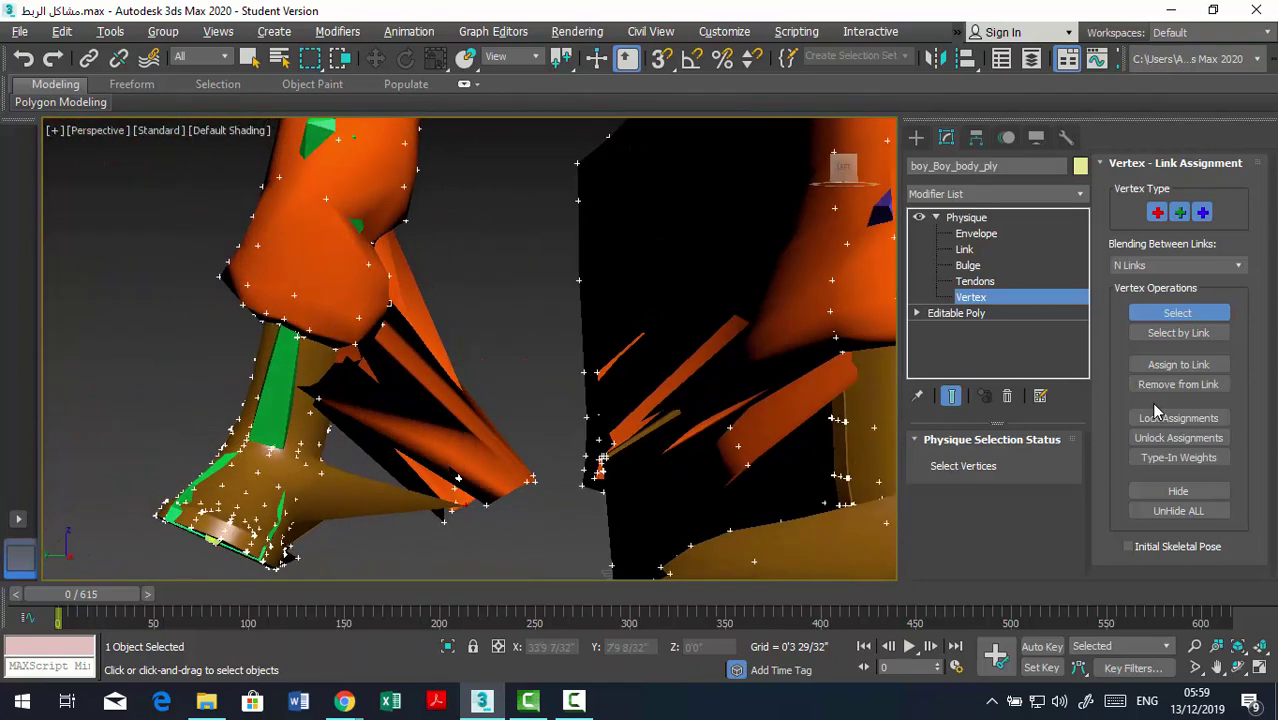
pyautogui.hotkey('shift', 'z')
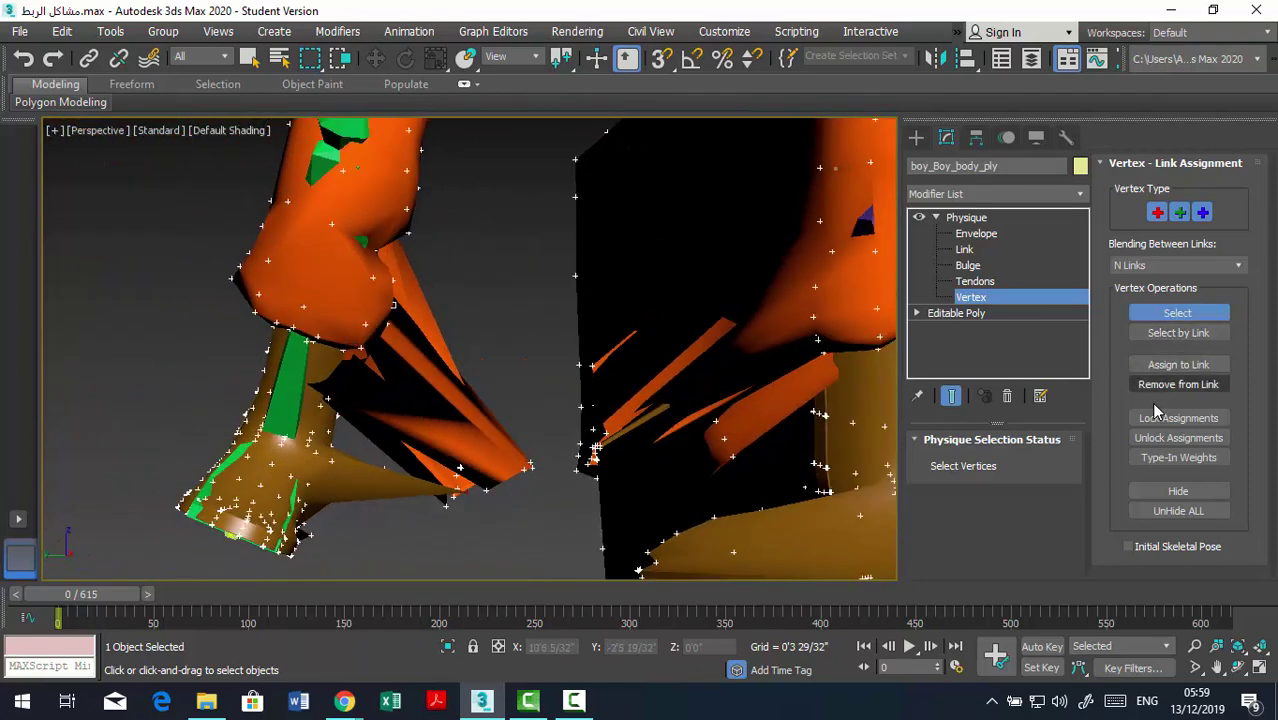
# Toggle Remove from Link and Assign to Link to link the stray lower-leg vertices to Bip001 R Calf.
pyautogui.click(1178, 384)
pyautogui.hotkey('shift', 'z')
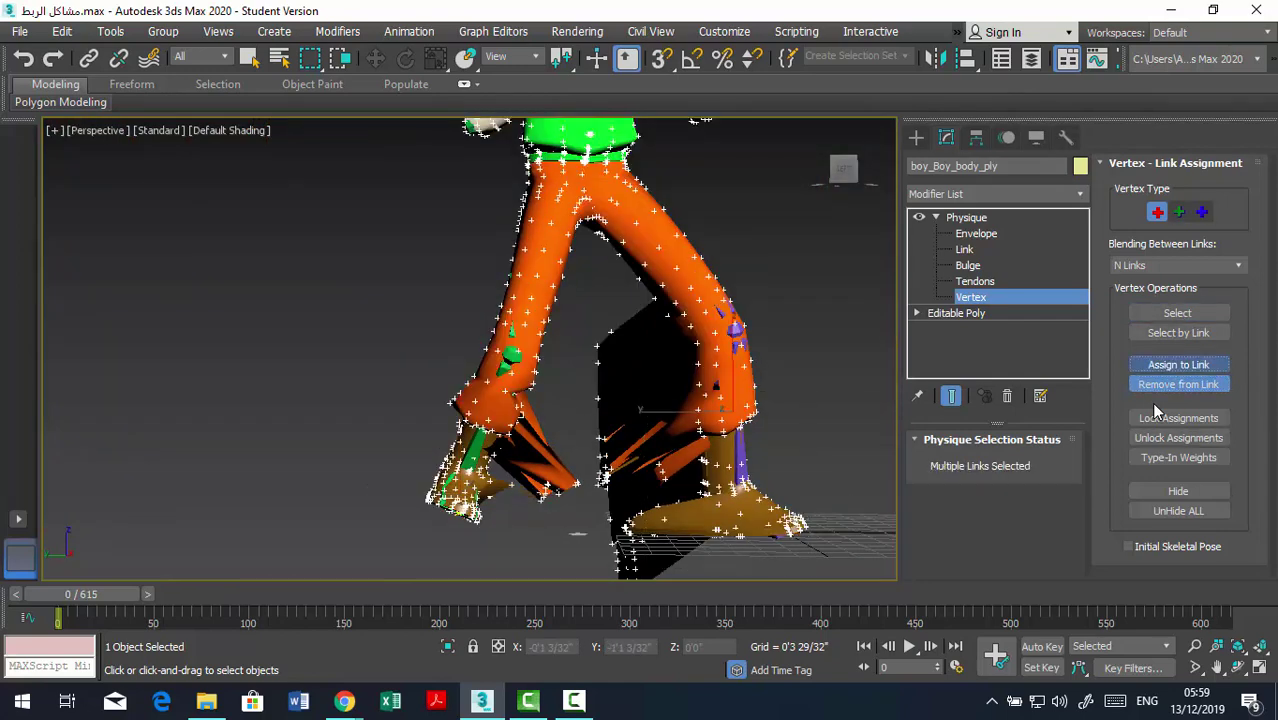
pyautogui.click(1178, 364)
pyautogui.hotkey('shift', 'z')
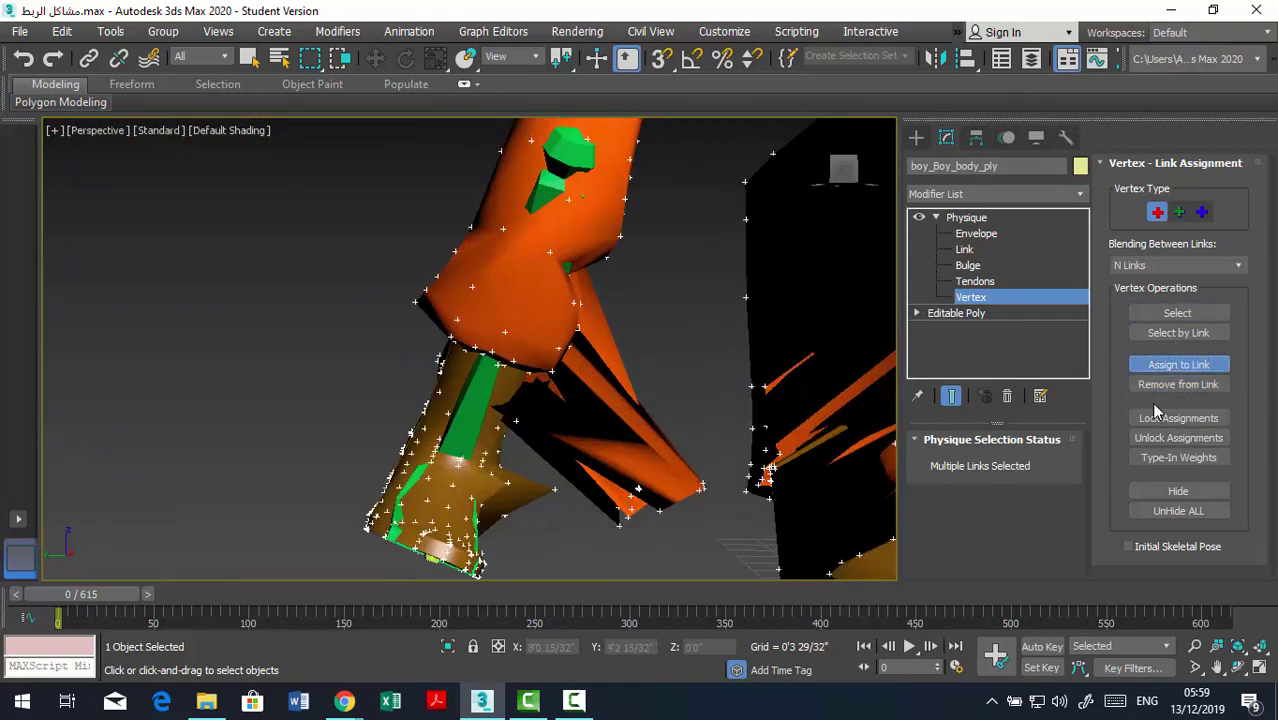
pyautogui.hotkey('shift', 'z')
pyautogui.hotkey('shift', 'z')
pyautogui.hotkey('shift', 'z')
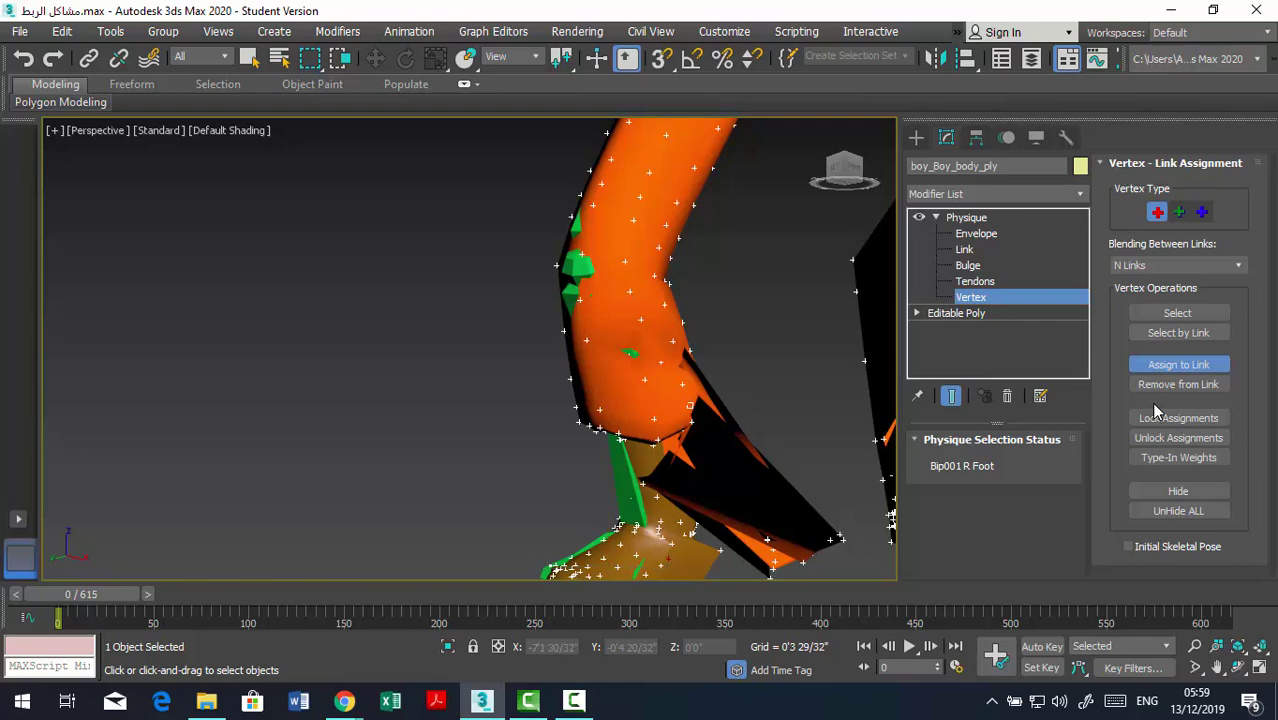
pyautogui.press('Escape')
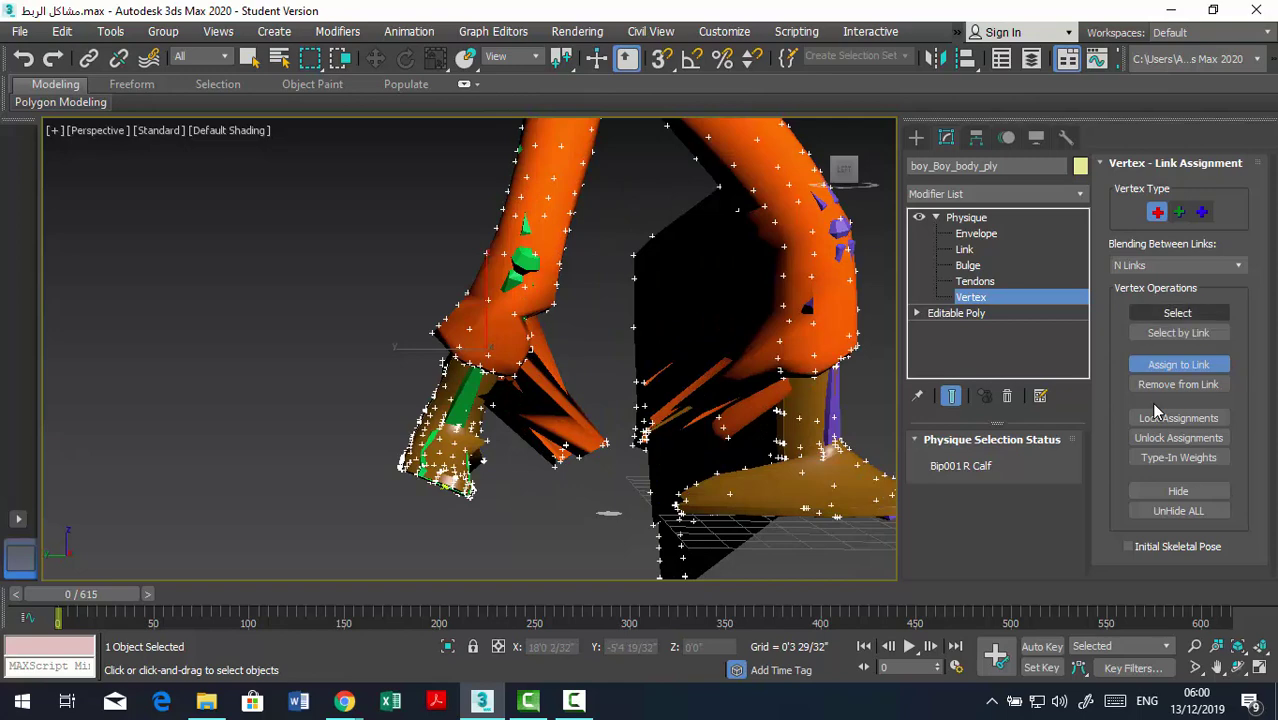
# Box-select the stray lower-leg vertices, then reselect the vertices around the right trouser cuff.
pyautogui.moveTo(607, 431); pyautogui.dragTo(549, 472)
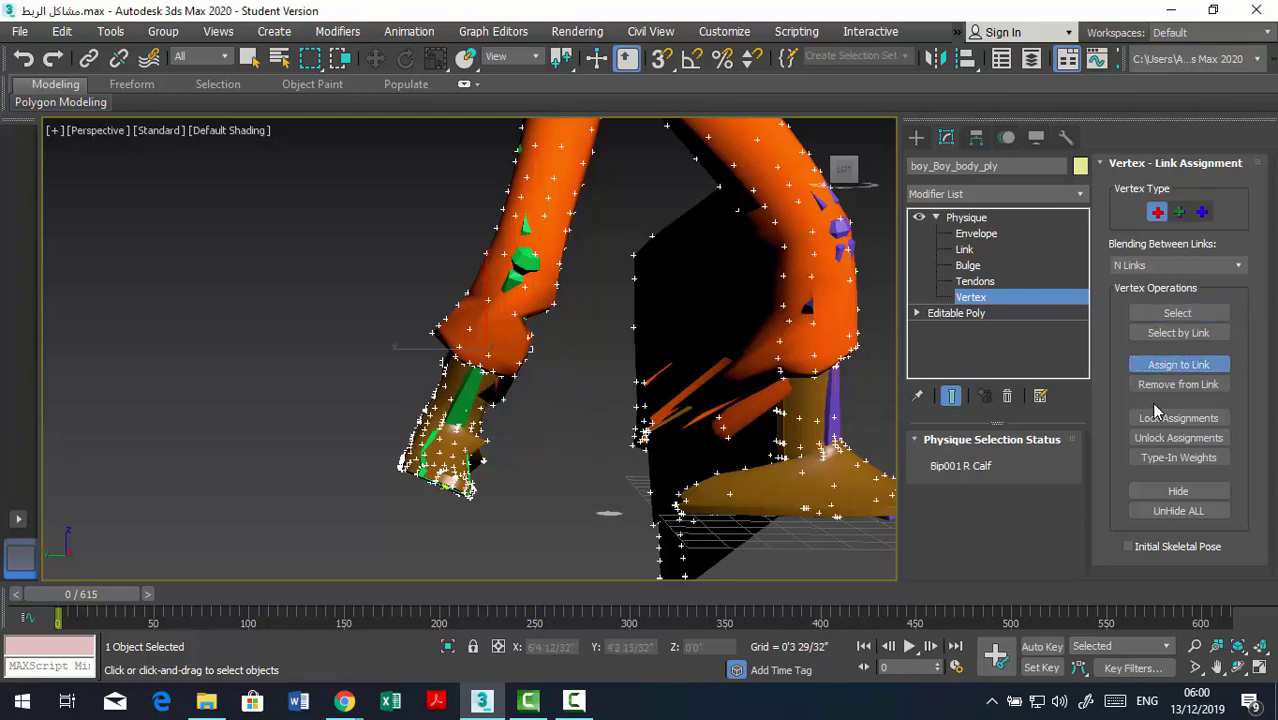
pyautogui.hotkey('shift', 'z')
pyautogui.hotkey('shift', 'z')
pyautogui.hotkey('shift', 'z')
pyautogui.hotkey('shift', 'z')
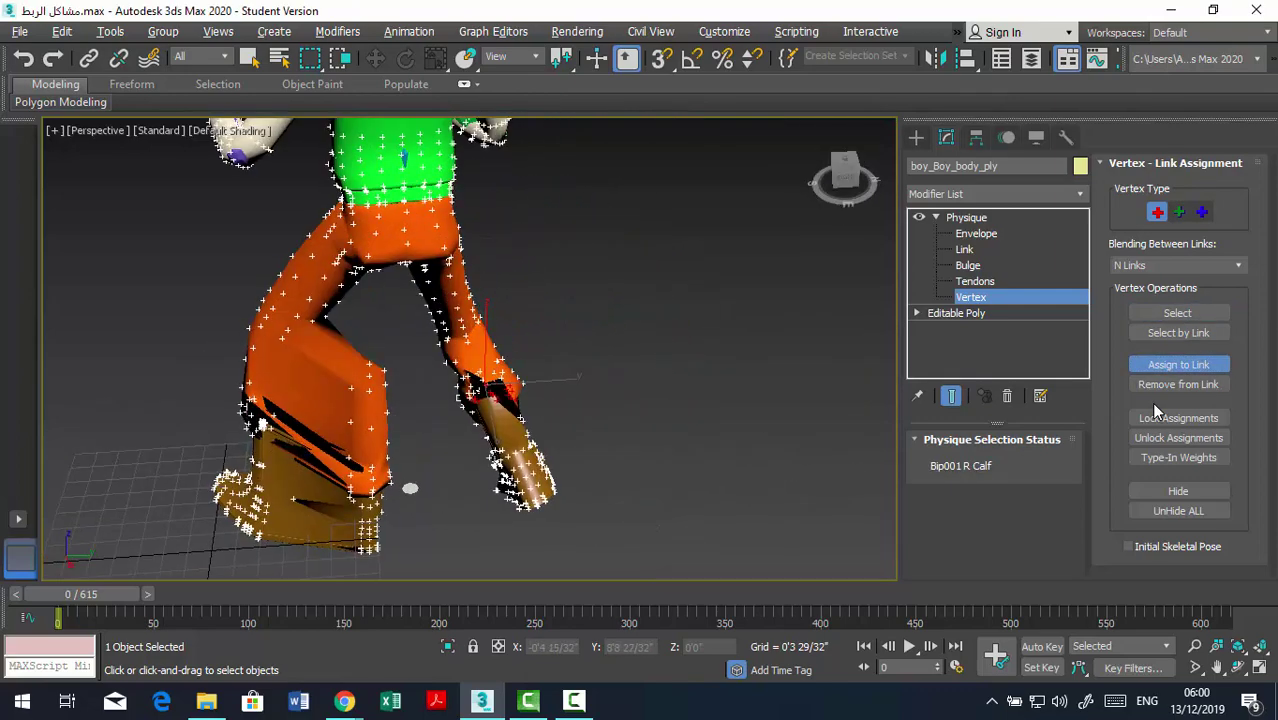
pyautogui.hotkey('shift', 'z')
pyautogui.hotkey('shift', 'z')
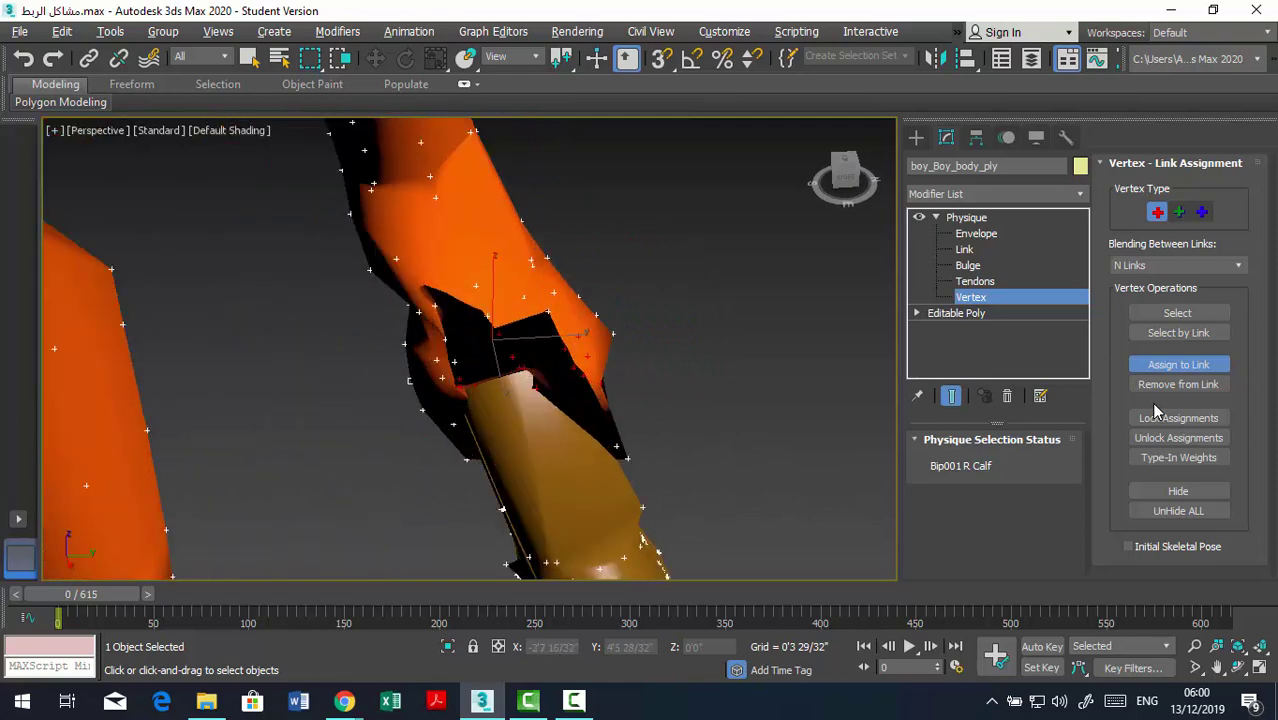
pyautogui.hotkey('shift', 'z')
pyautogui.hotkey('shift', 'z')
pyautogui.hotkey('shift', 'z')
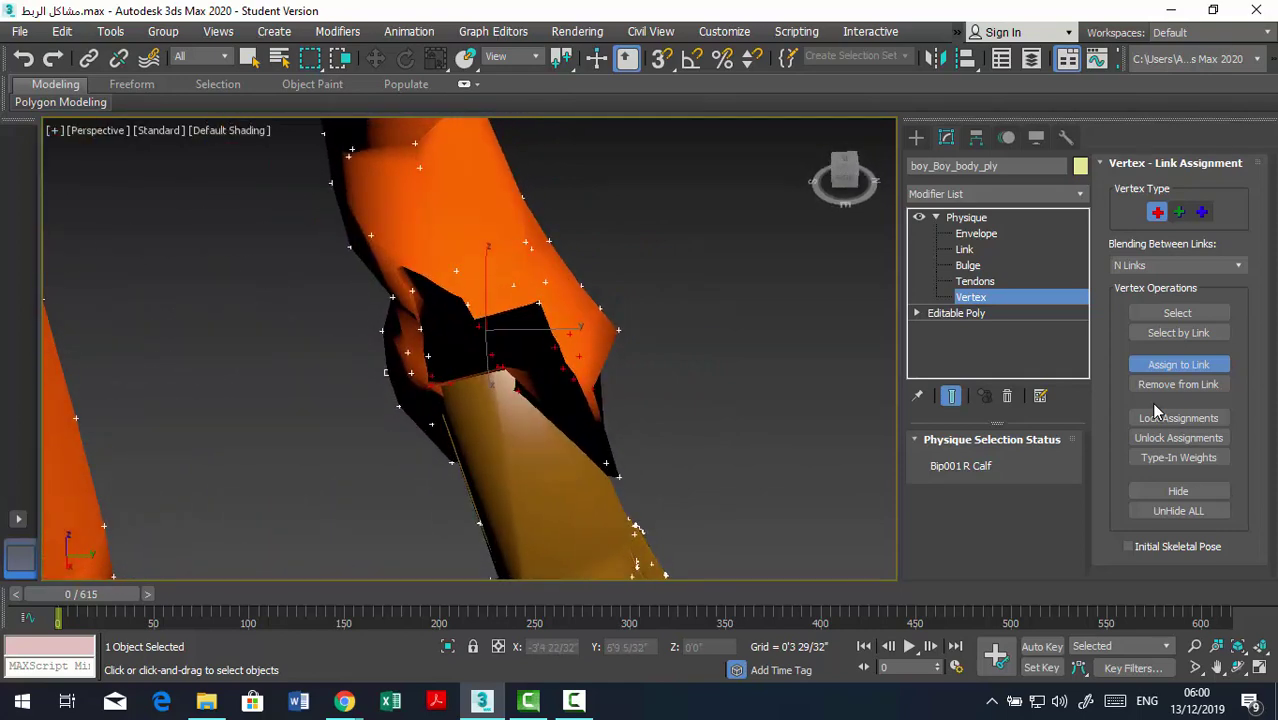
pyautogui.press('Escape')
pyautogui.moveTo(705, 258); pyautogui.dragTo(285, 457)
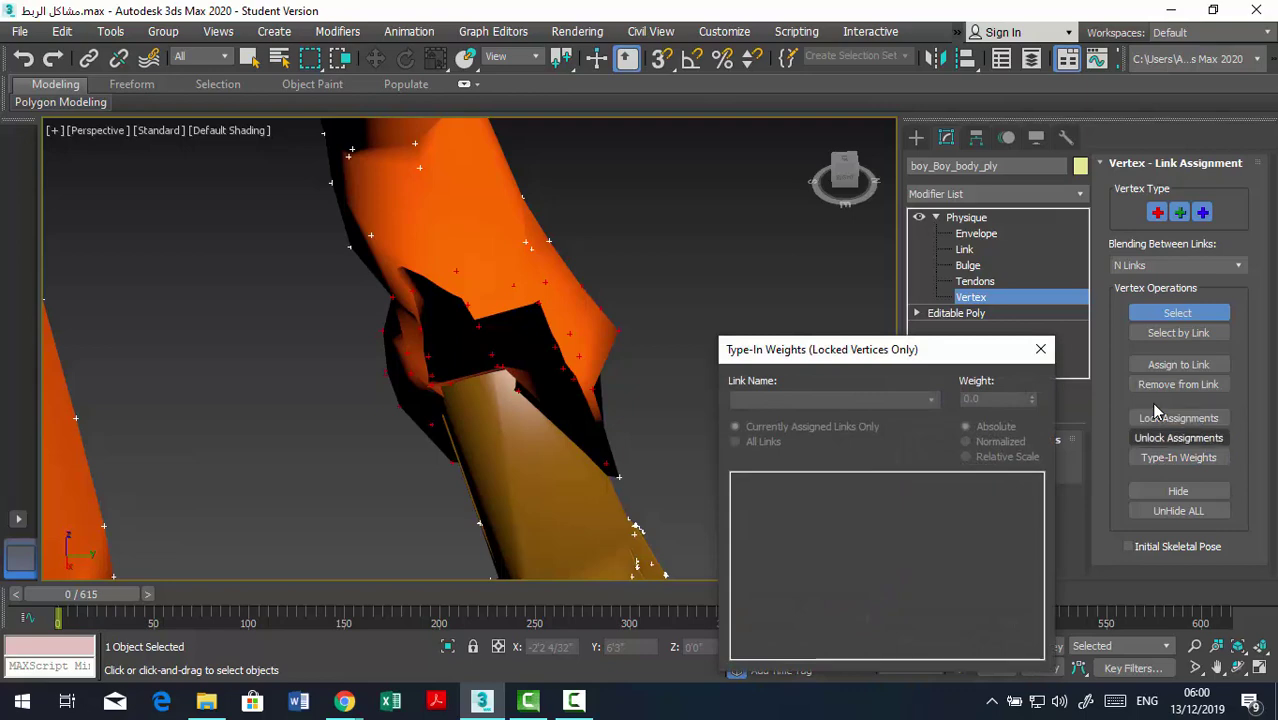
# Lock the cuff vertices and set their Bip001 R Foot and Bip001 R Calf weights to 0.
pyautogui.click(1155, 417)
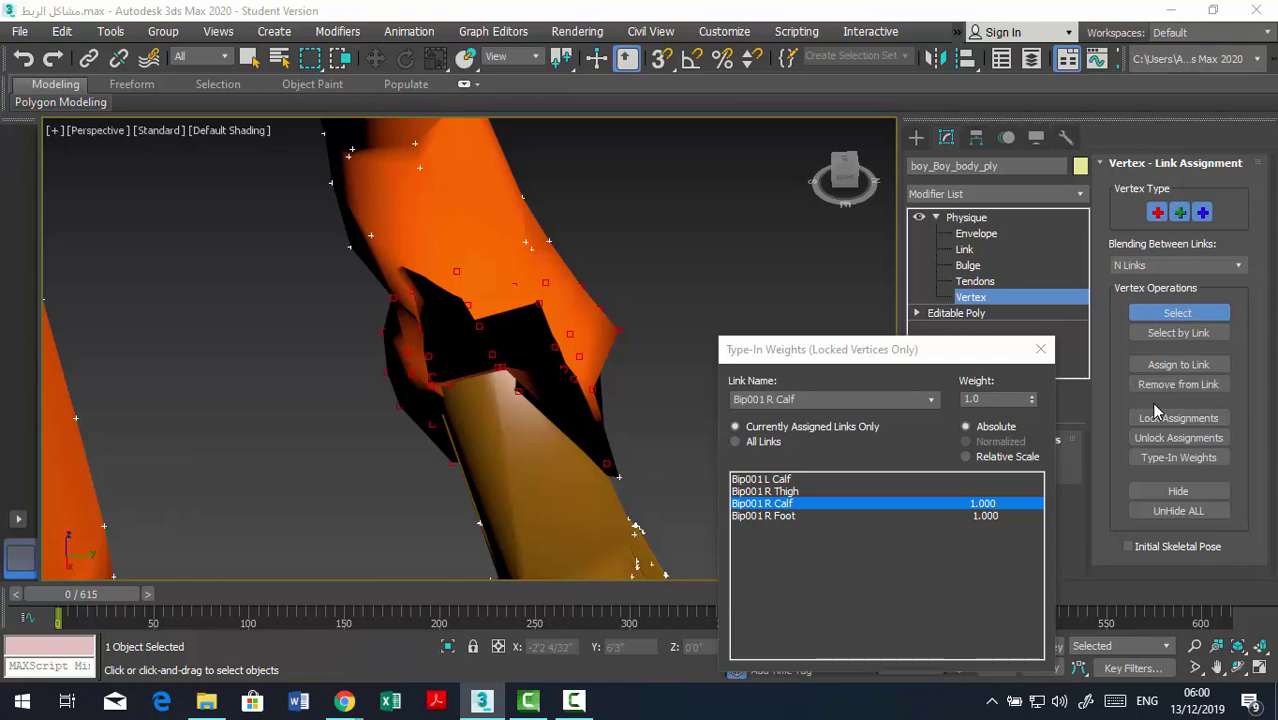
pyautogui.press('Down')
pyautogui.press('Tab')
pyautogui.write('0')
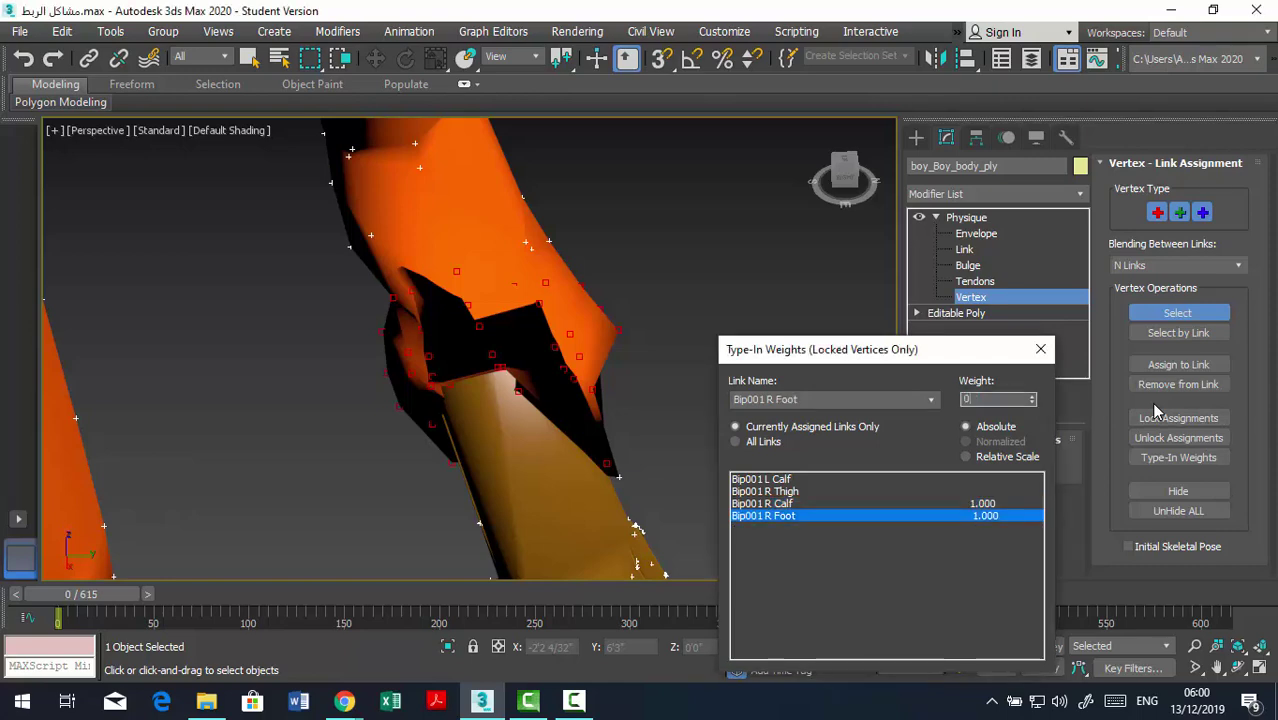
pyautogui.press('Return')
pyautogui.press('Up')
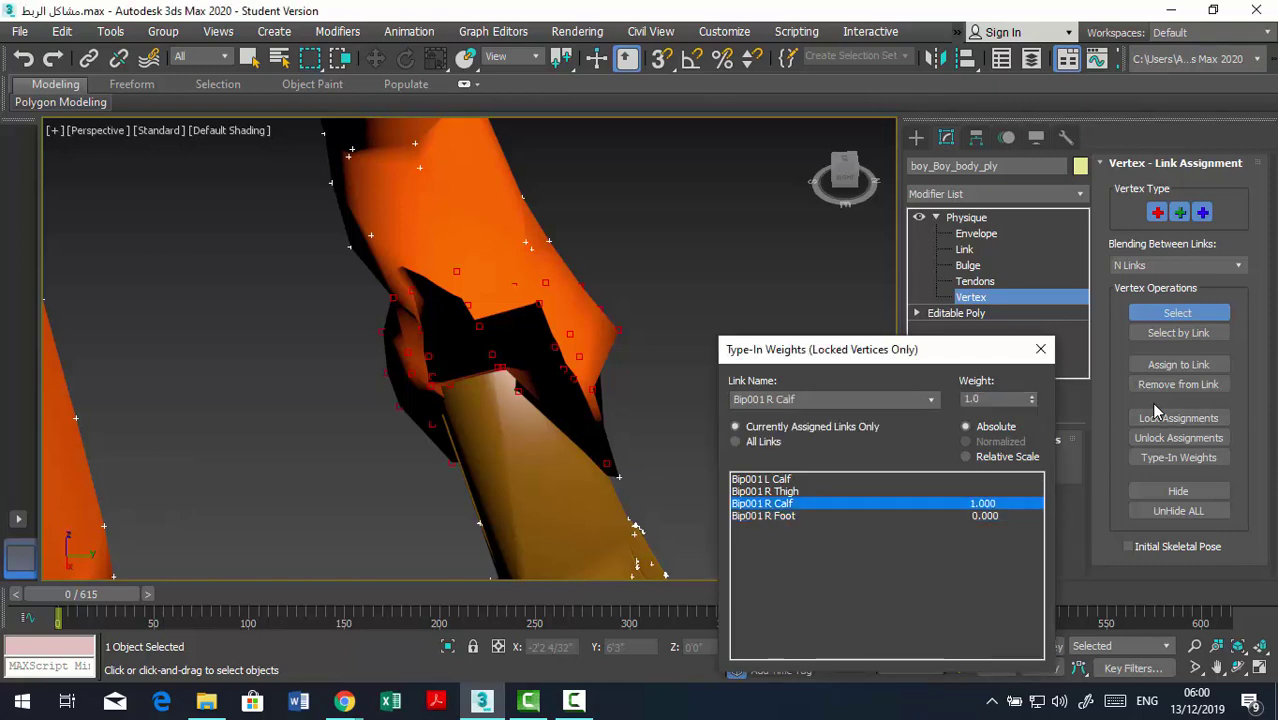
pyautogui.press('Tab')
pyautogui.write('0')
pyautogui.press('Return')
# Try Bip001 R Foot at weight 1, then return it to 0 so R Thigh keeps 1.000.
pyautogui.press('Down')
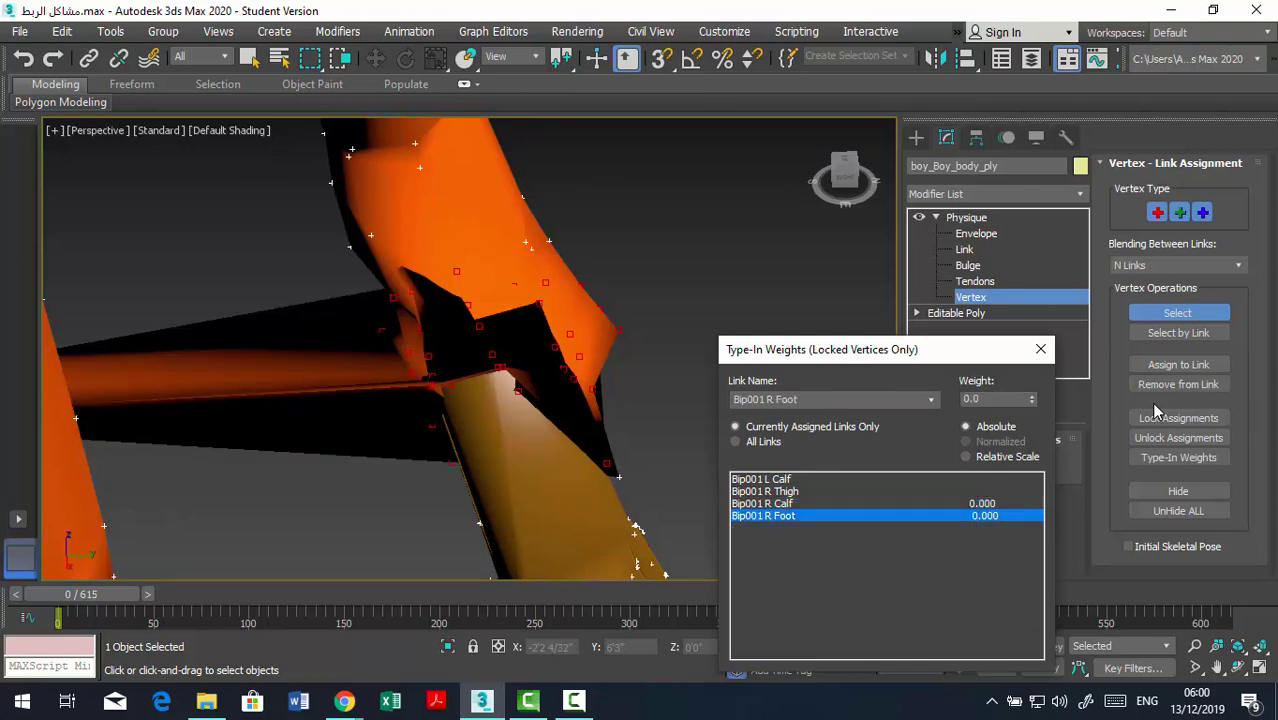
pyautogui.press('Tab')
pyautogui.write('1')
pyautogui.press('Return')
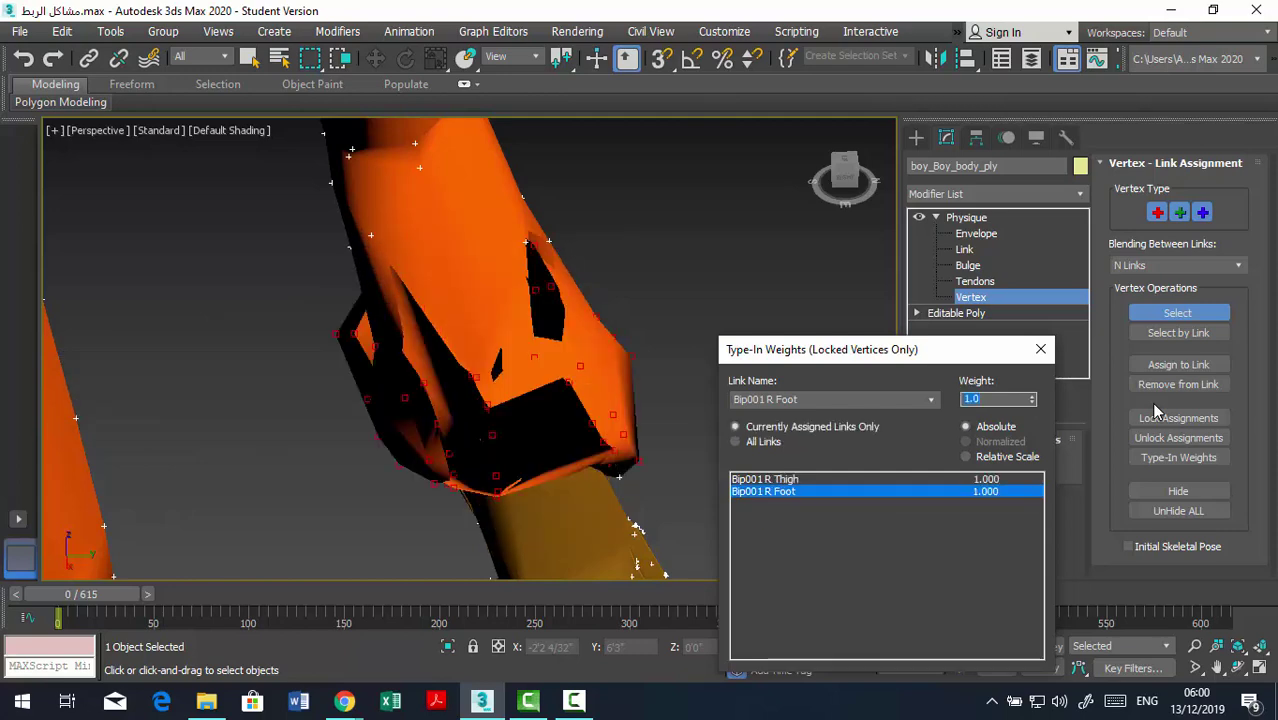
pyautogui.press('Up')
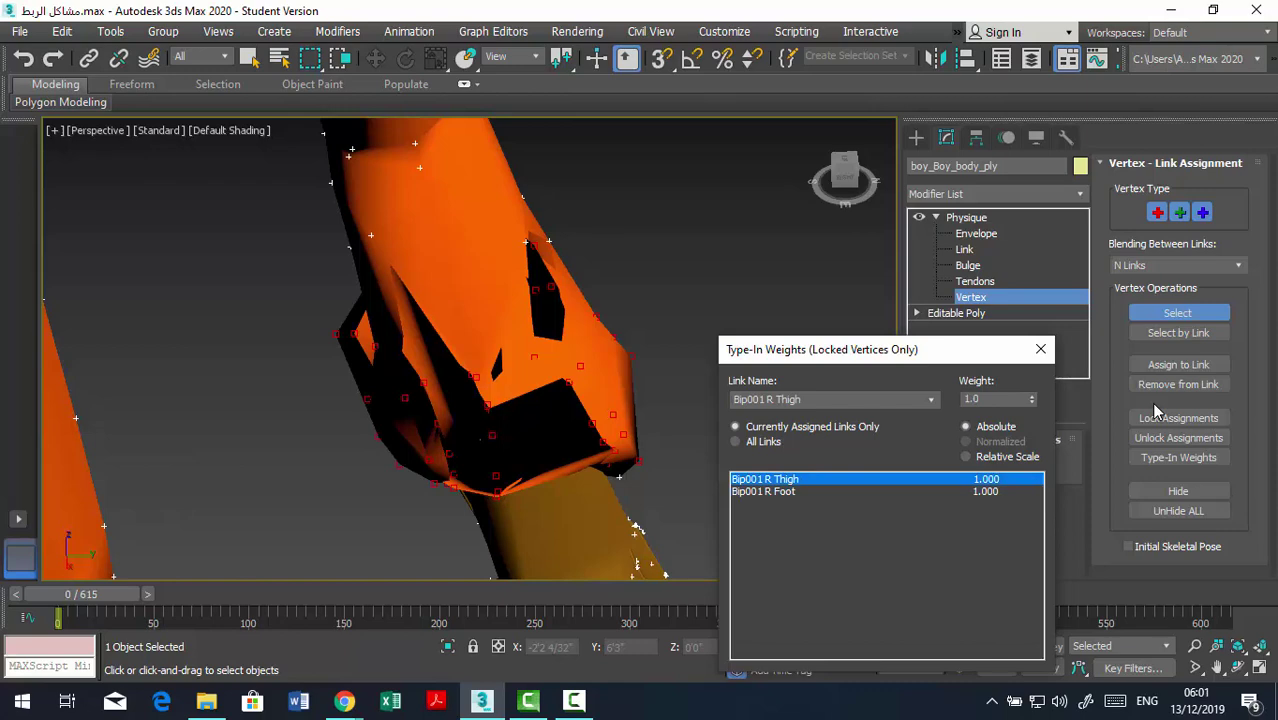
pyautogui.press('Down')
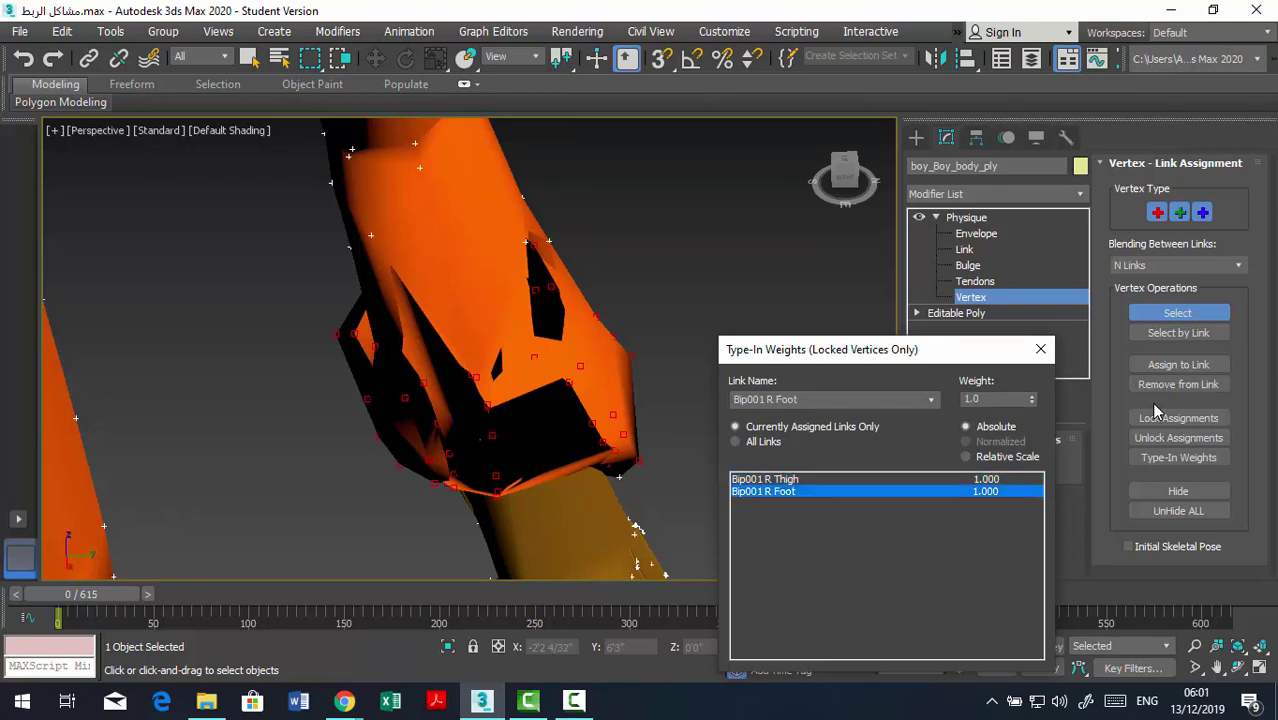
pyautogui.press('Tab')
pyautogui.write('0')
pyautogui.press('Return')
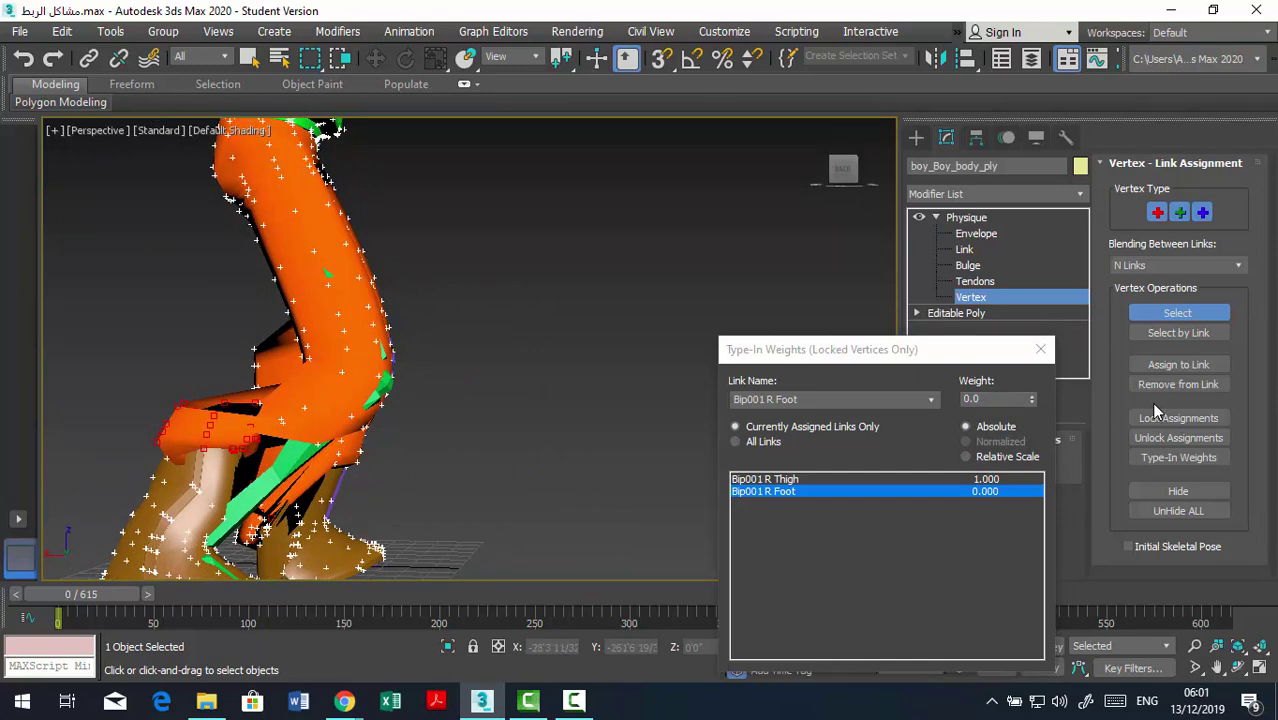
pyautogui.click(1156, 414)
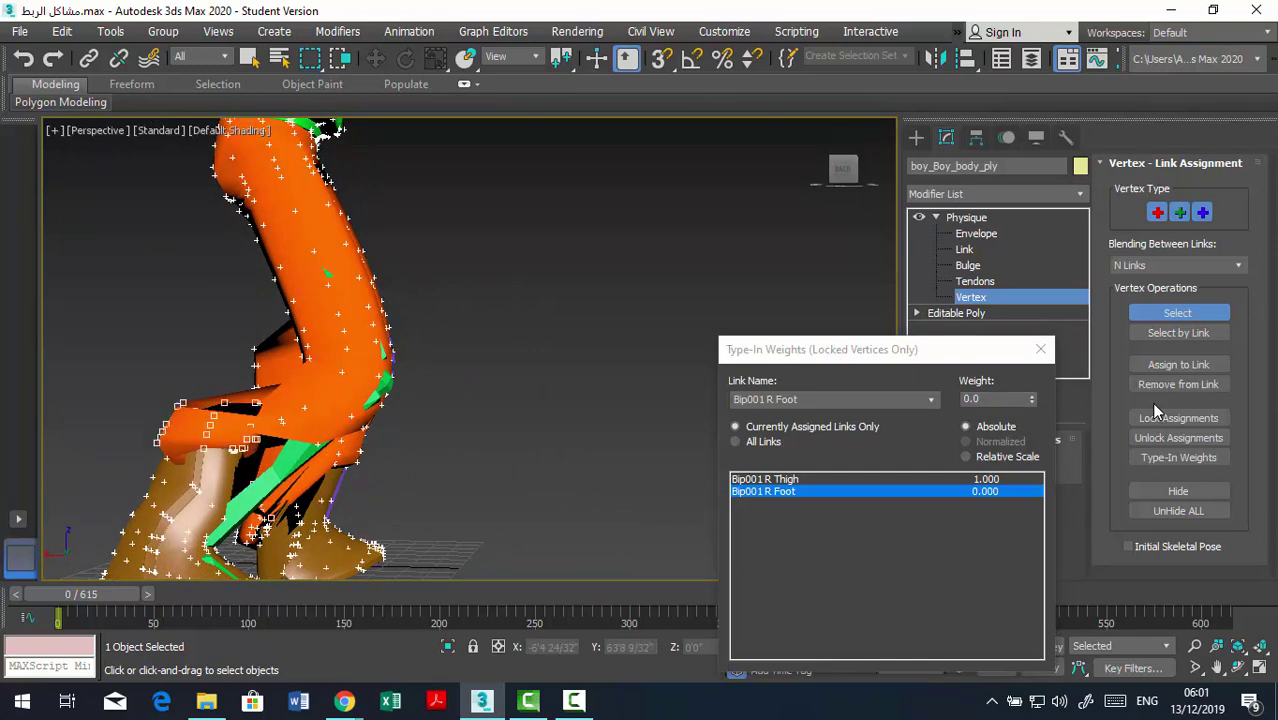
pyautogui.hotkey('ctrl', 'z')
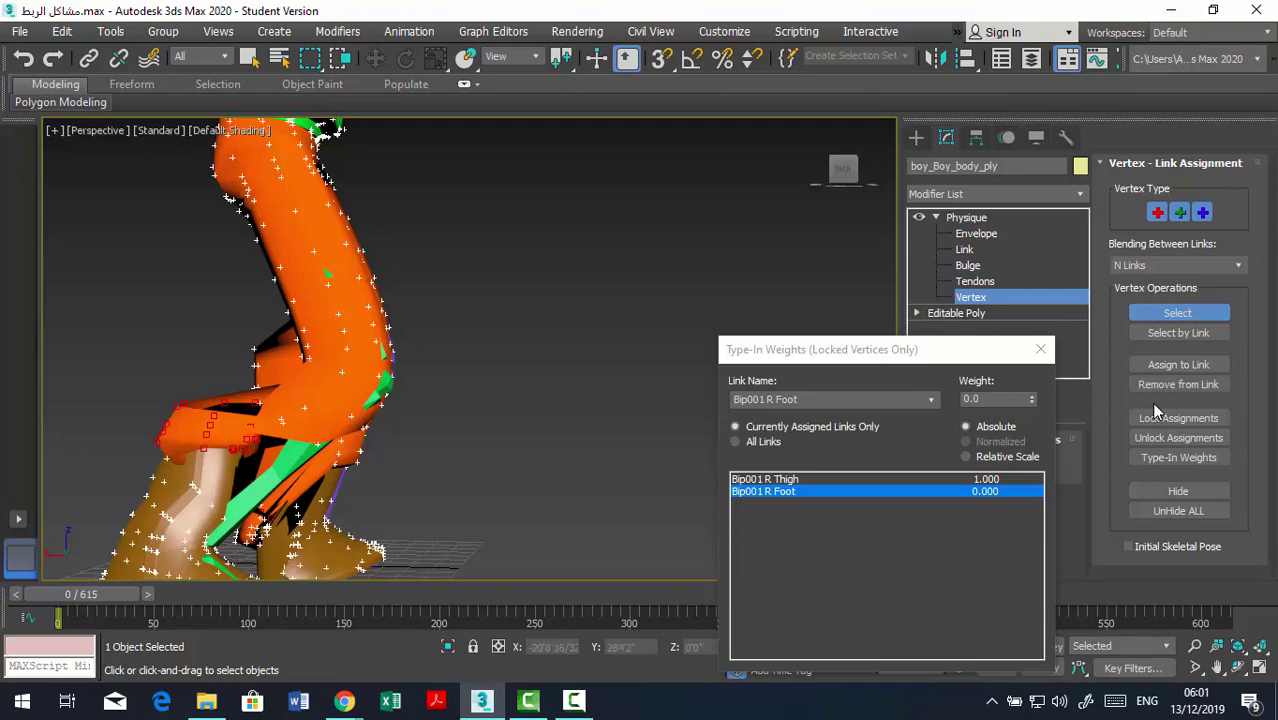
# Reopen Physique Vertex Type-In Weights on the knee vertices and set Bip001 R Thigh to 0.
pyautogui.hotkey('ctrl', 'z')
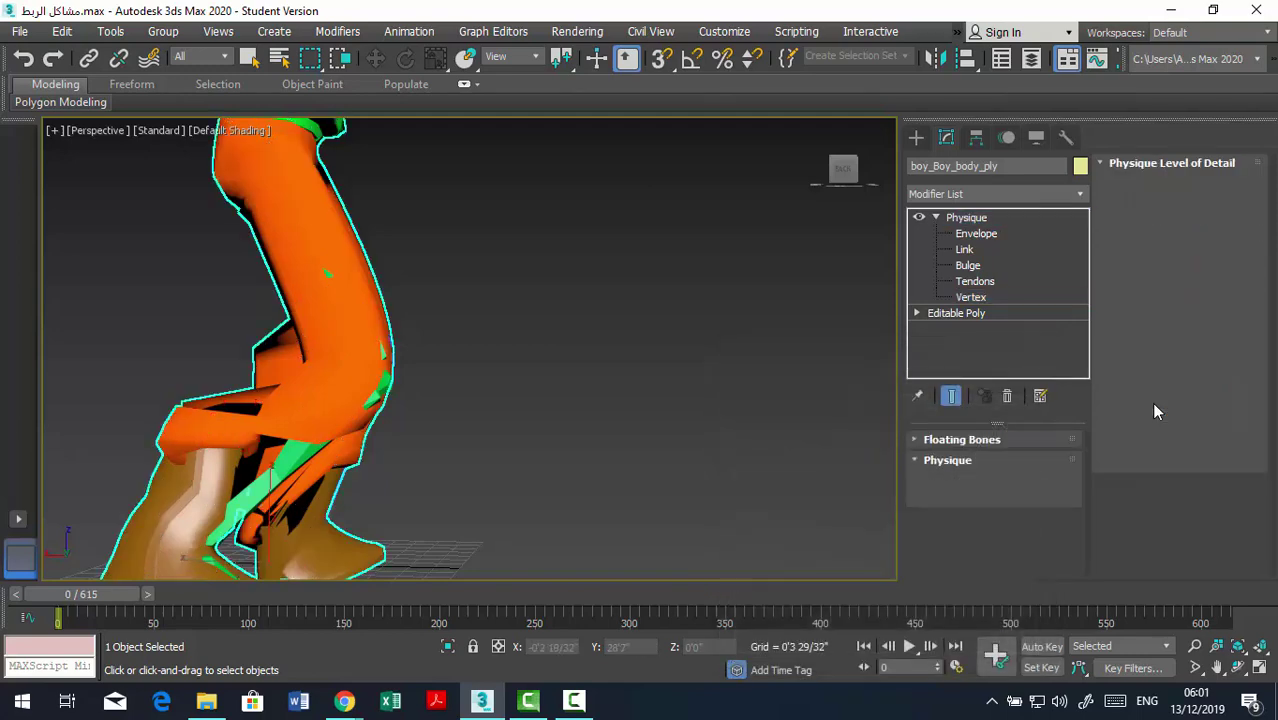
pyautogui.hotkey('ctrl', 'z')
pyautogui.hotkey('ctrl', 'z')
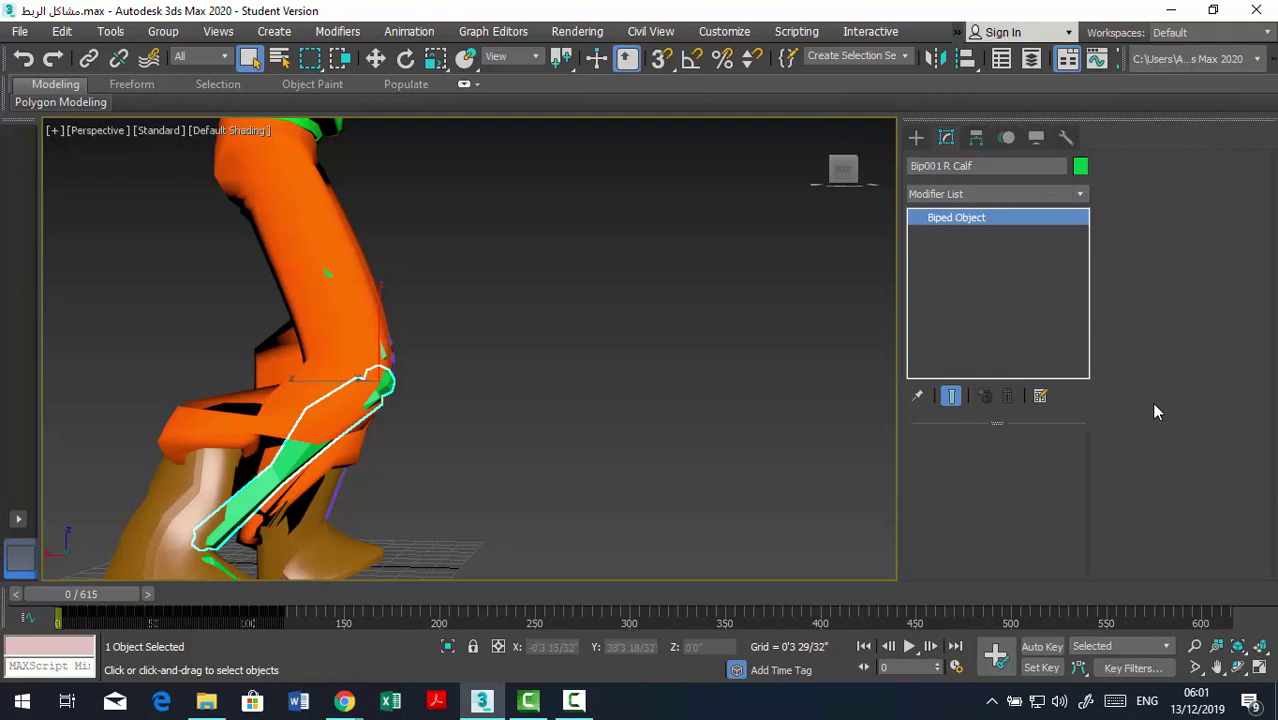
pyautogui.hotkey('ctrl', 'z')
pyautogui.hotkey('ctrl', 'z')
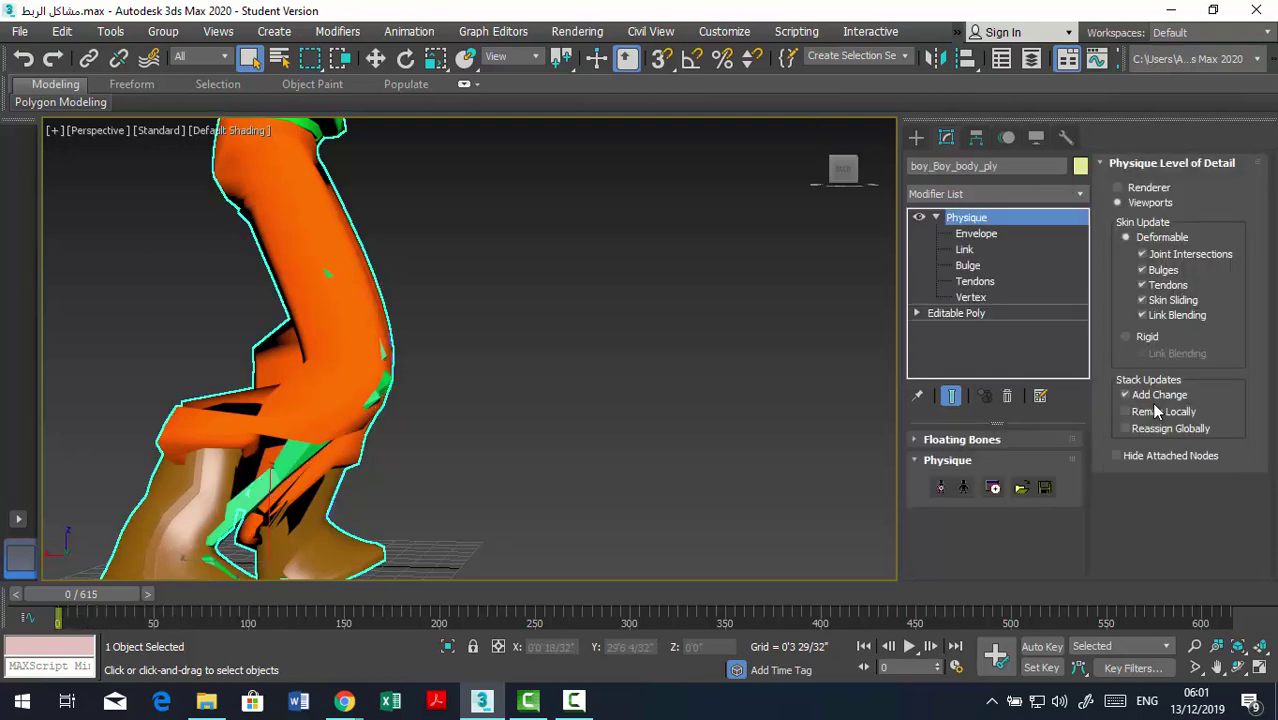
pyautogui.press('5')
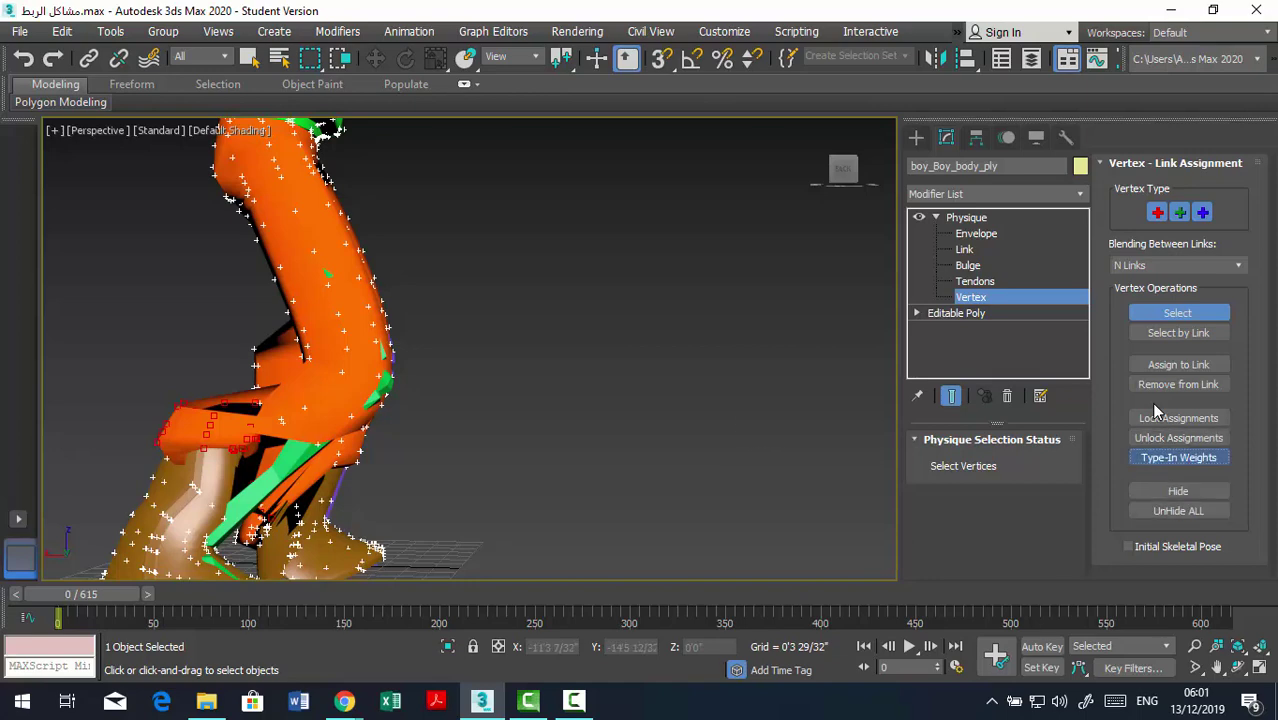
pyautogui.click(1178, 457)
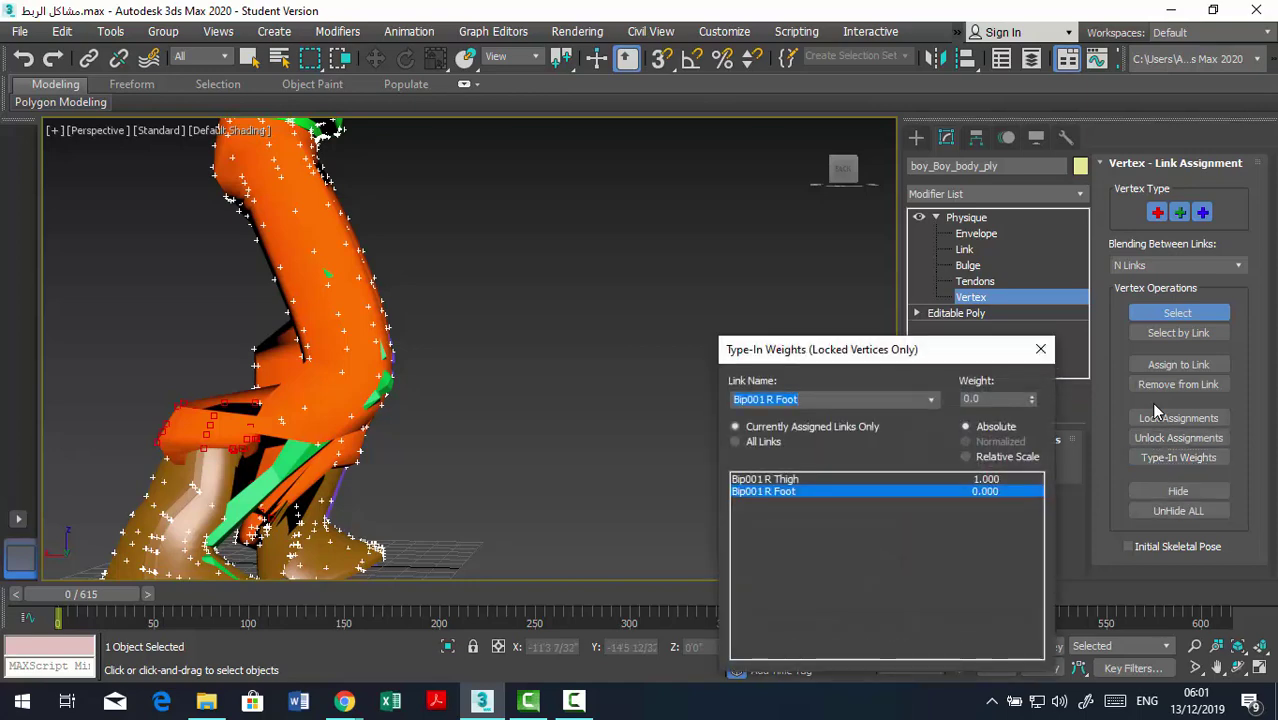
pyautogui.press('Tab')
pyautogui.press('Down')
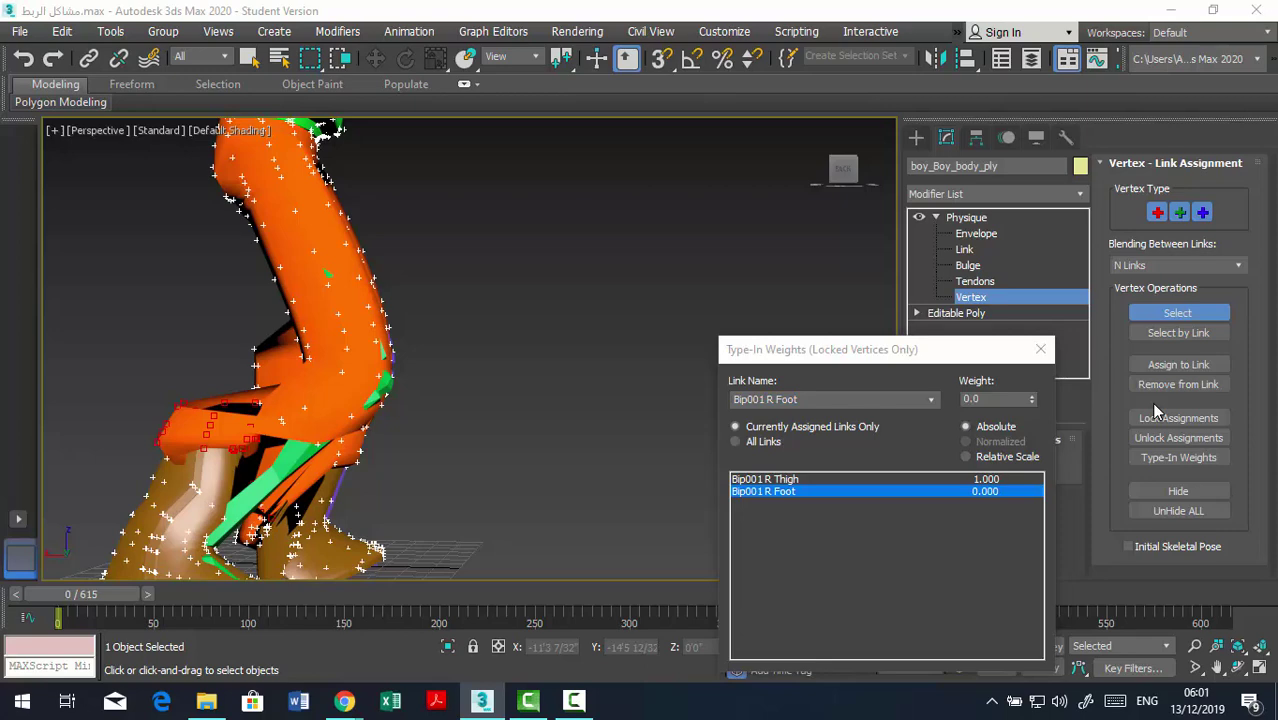
pyautogui.press('Up')
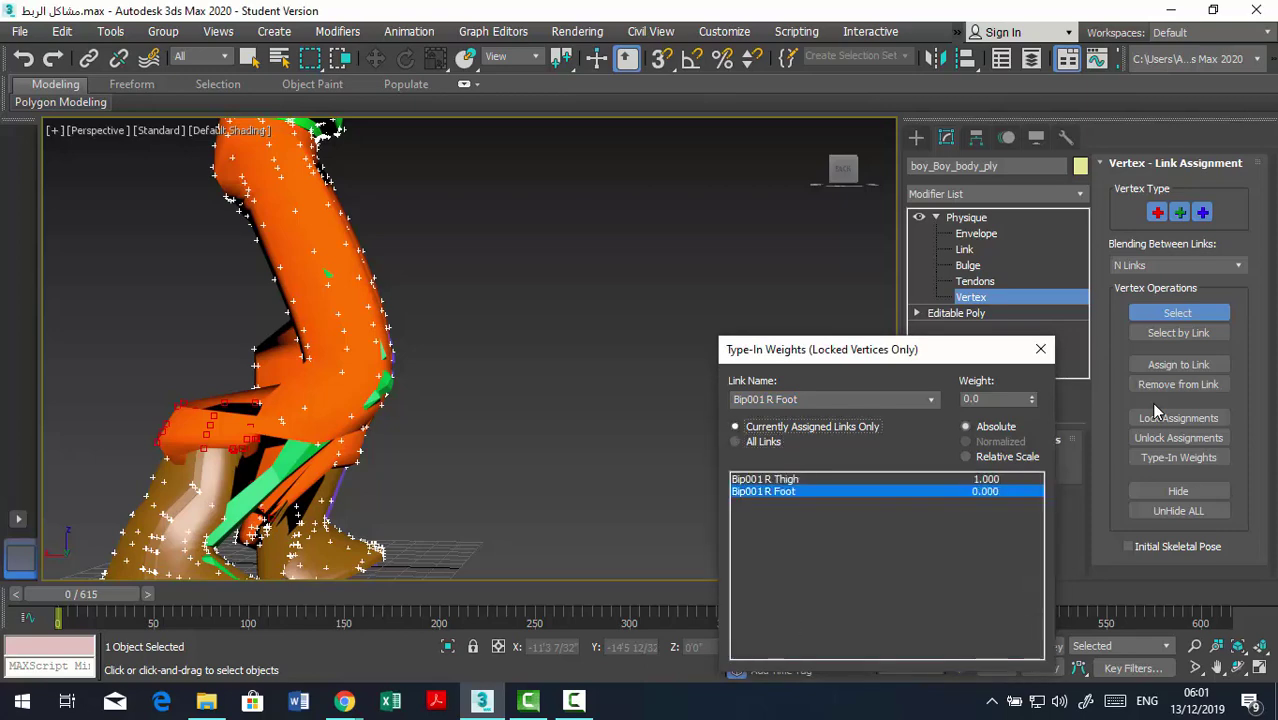
pyautogui.press('Tab')
pyautogui.press('Up')
pyautogui.press('Tab')
pyautogui.write('0')
pyautogui.press('Return')
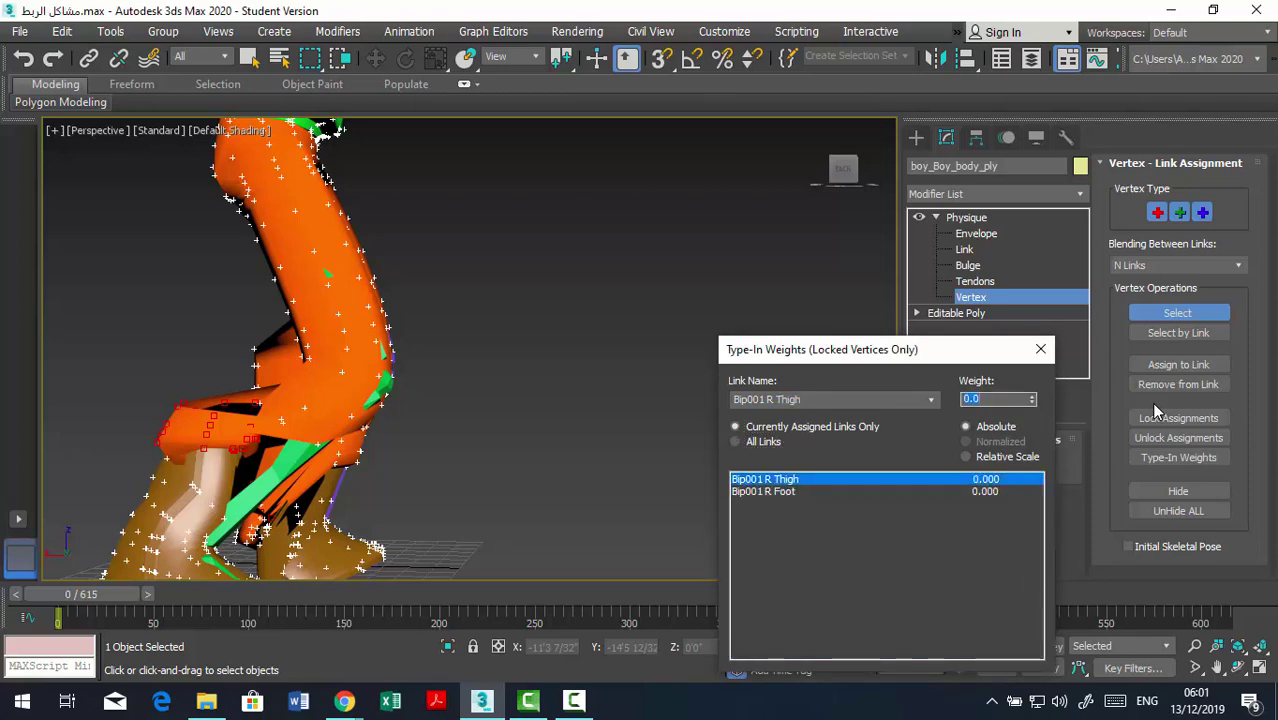
# Show All Links, give Bip001 R Calf a weight of 1.0, and close the dialog.
pyautogui.press('Tab')
pyautogui.press('Down')
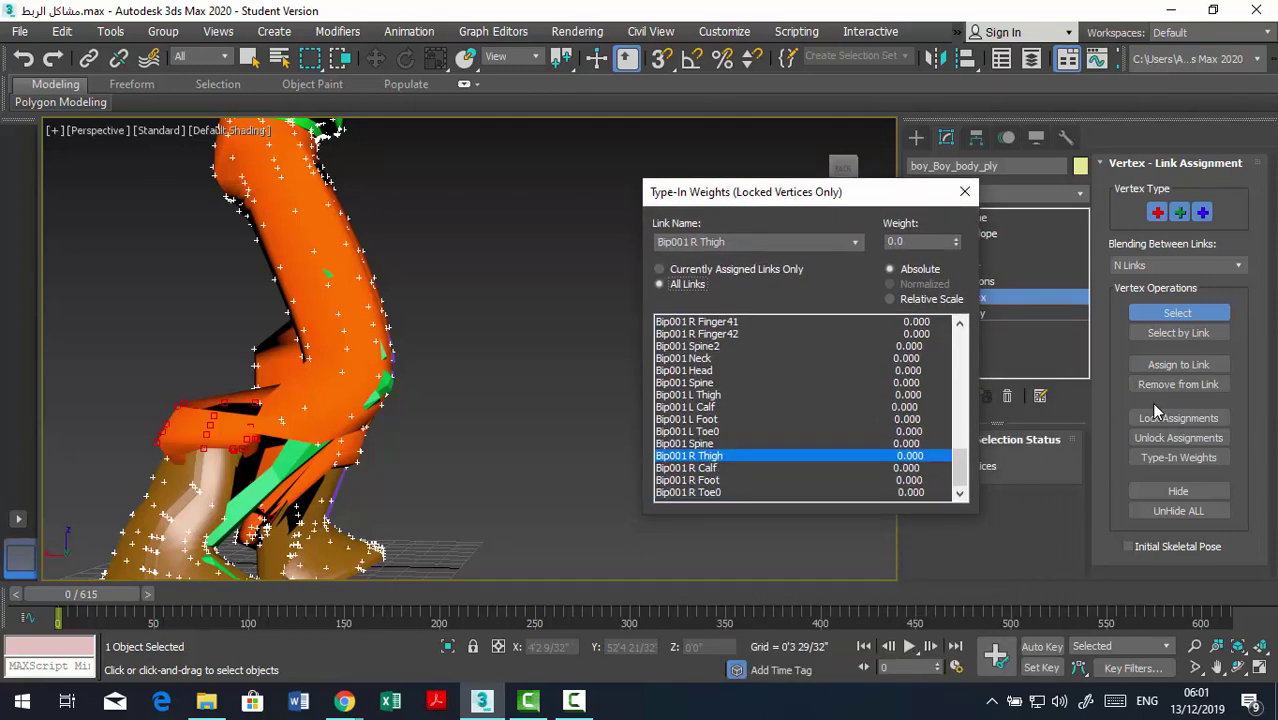
pyautogui.press('Down')
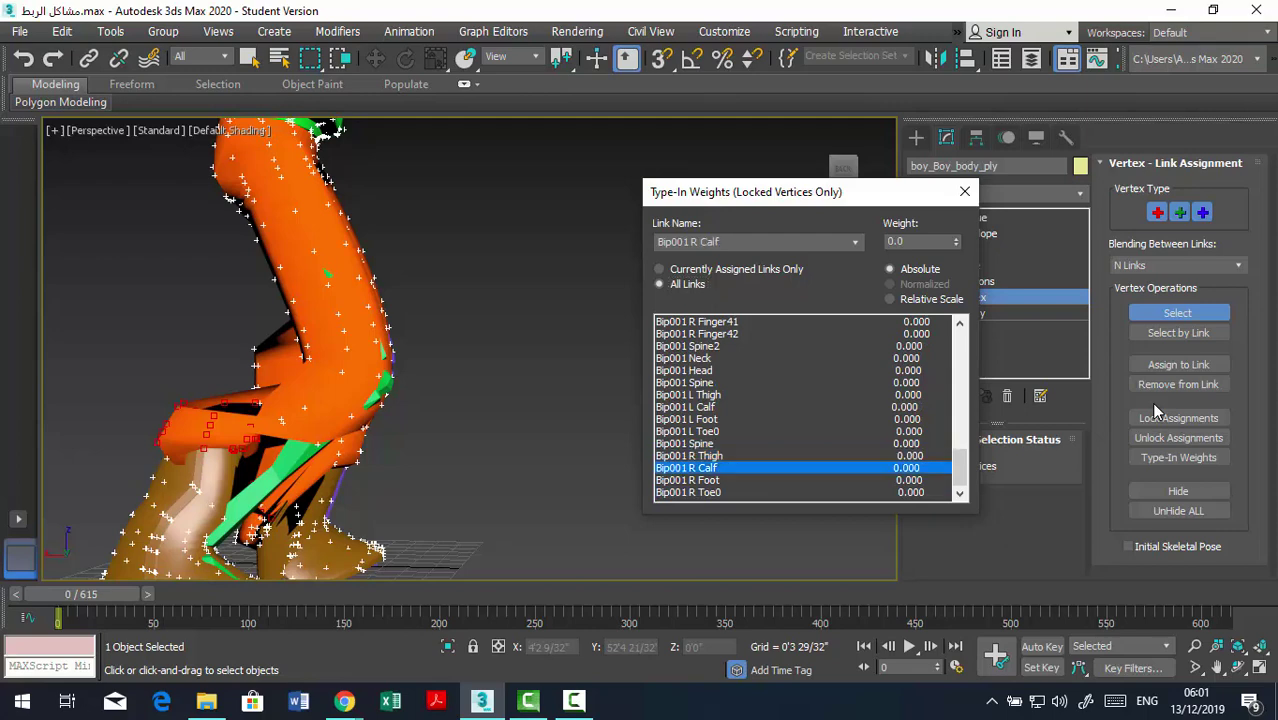
pyautogui.write('1')
pyautogui.press('Return')
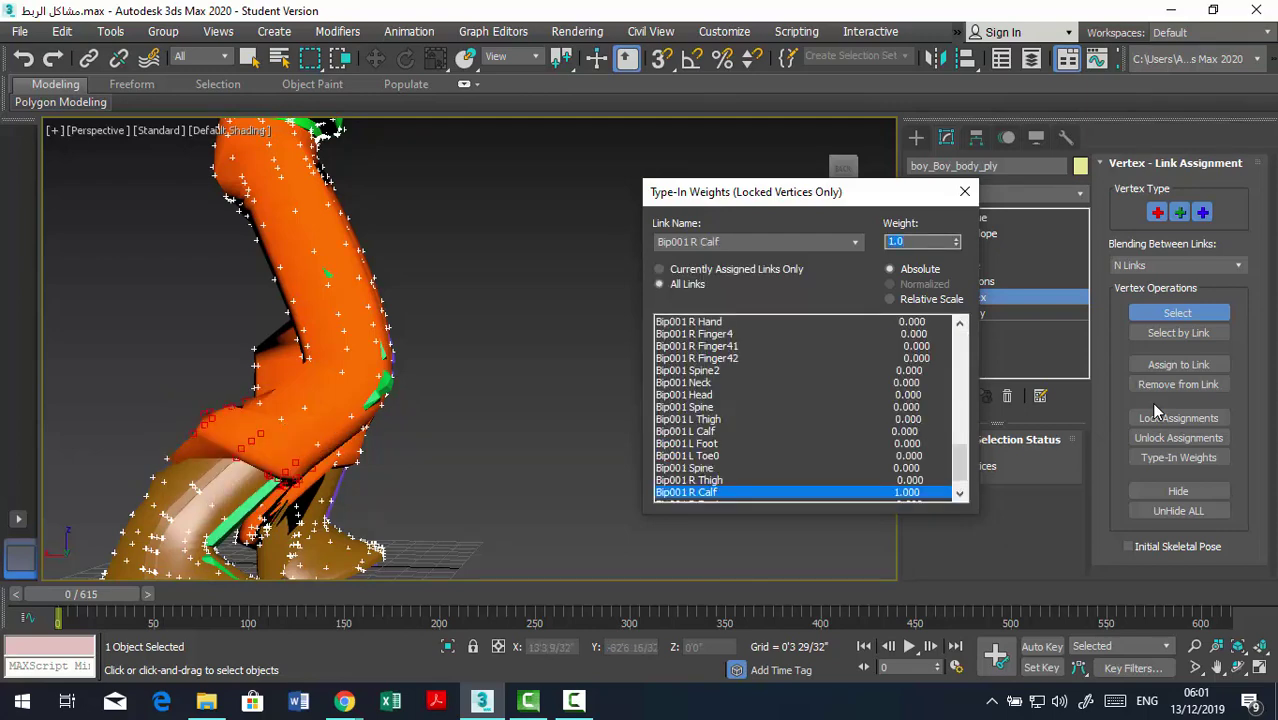
pyautogui.click(964, 191)
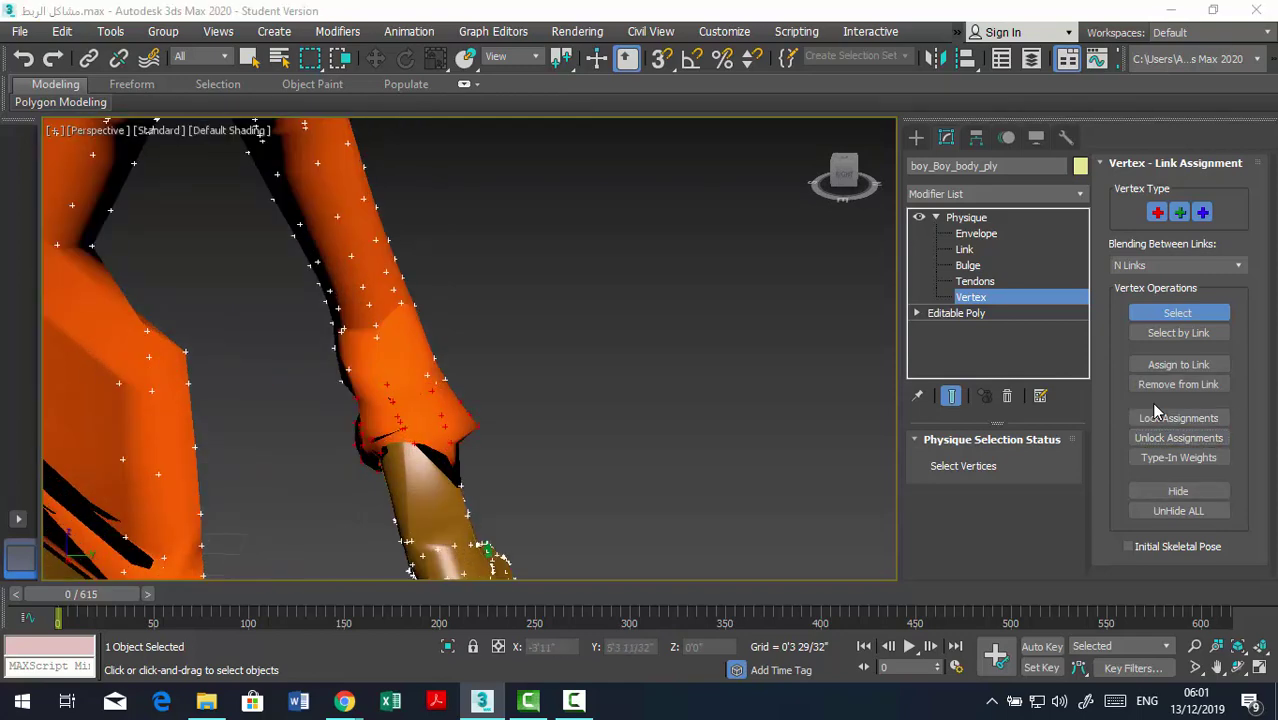
# Box-select the left lower-leg vertices and assign them to the Bip001 L Calf bone.
pyautogui.press('z')
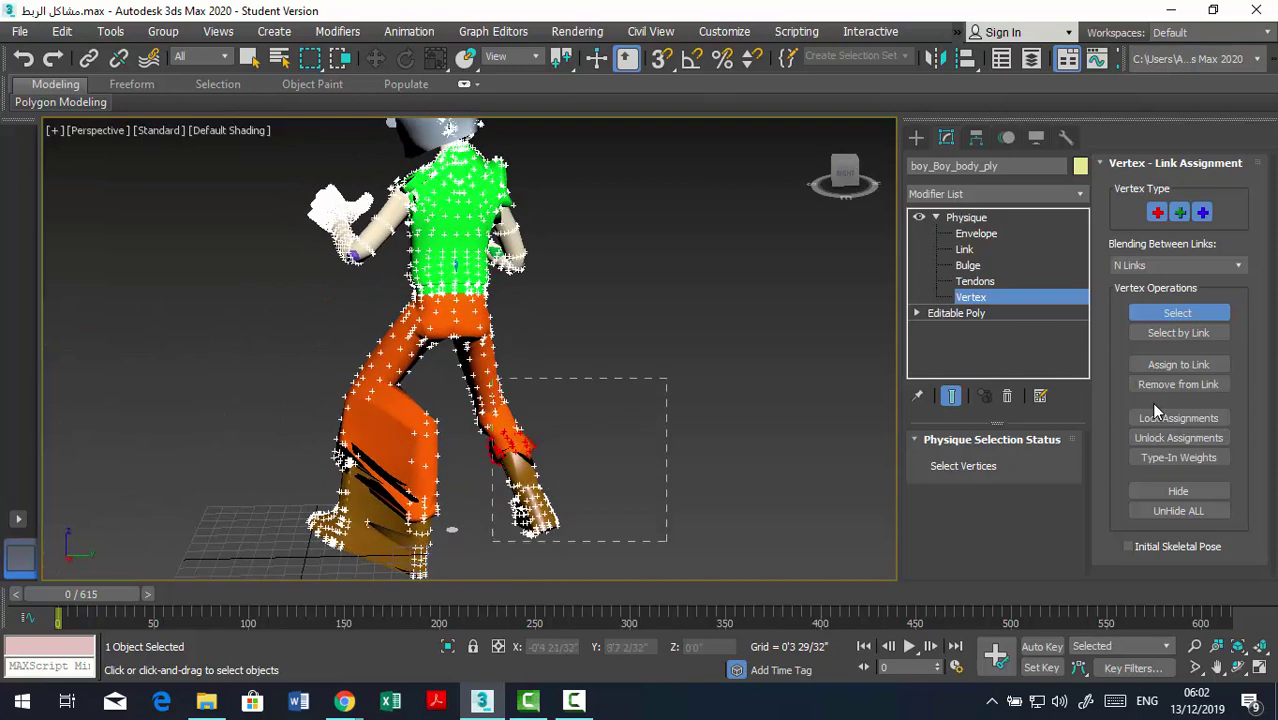
pyautogui.moveTo(492, 378); pyautogui.dragTo(667, 541)
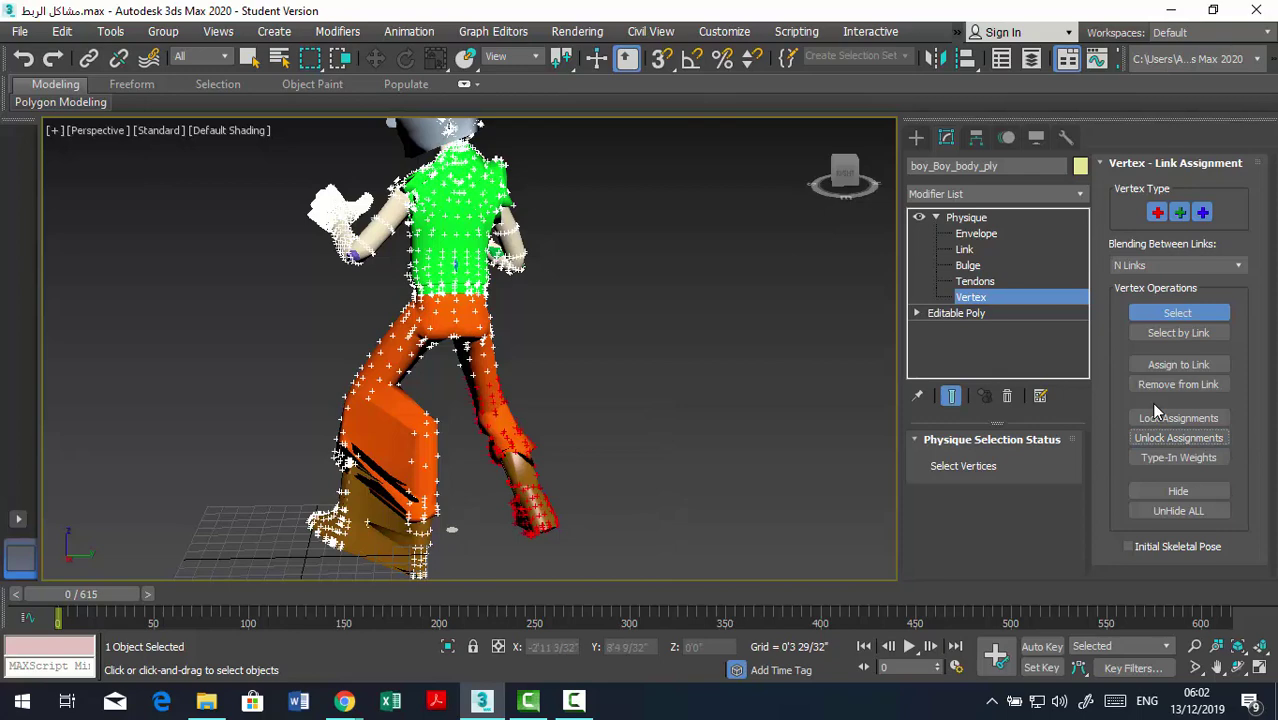
pyautogui.keyDown('alt'); pyautogui.moveTo(470, 350); pyautogui.dragTo(400, 350, button='middle'); pyautogui.keyUp('alt')
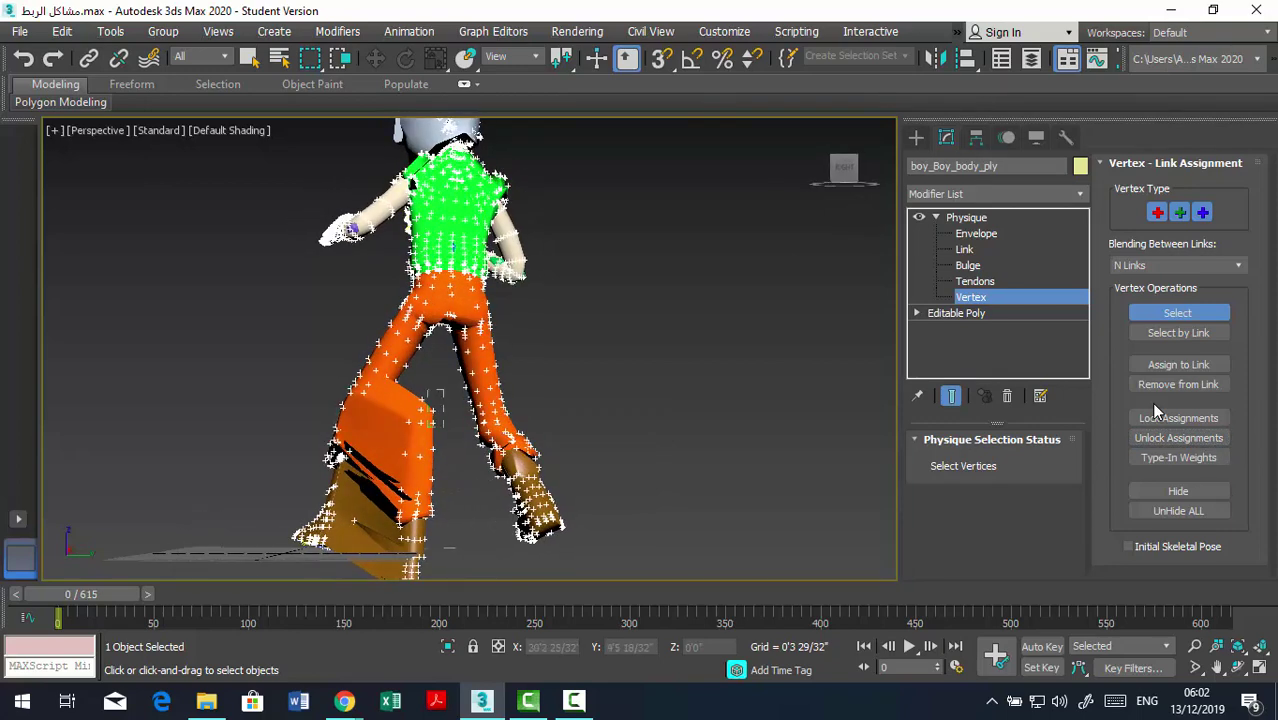
pyautogui.moveTo(402, 390); pyautogui.dragTo(442, 464)
pyautogui.click(1178, 364)
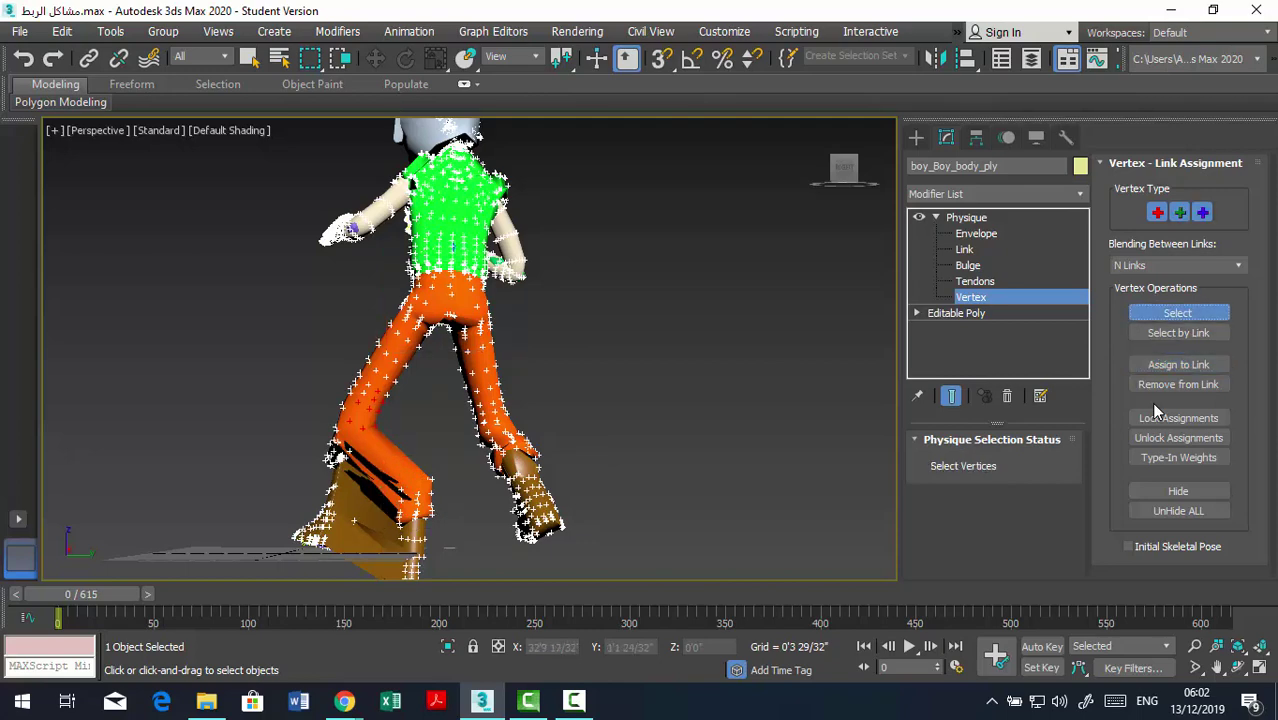
pyautogui.moveTo(382, 461); pyautogui.dragTo(450, 530)
pyautogui.click(1178, 364)
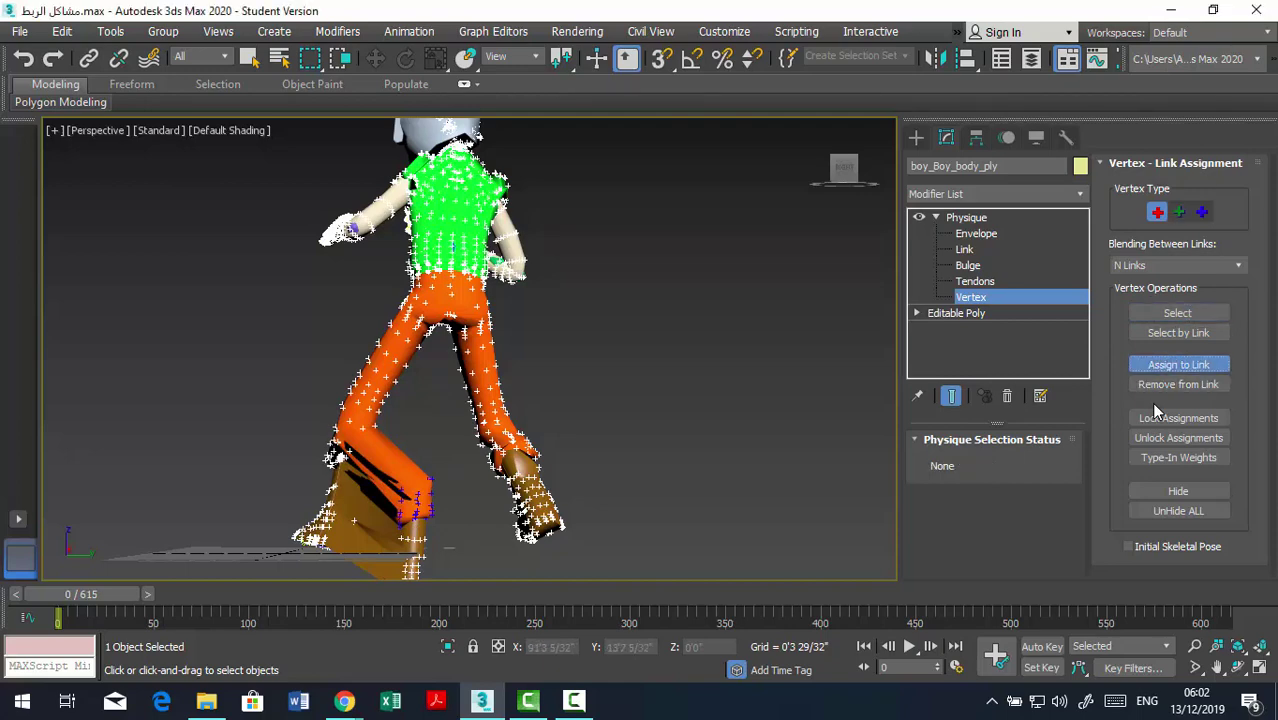
pyautogui.click(345, 415)
pyautogui.press('z')
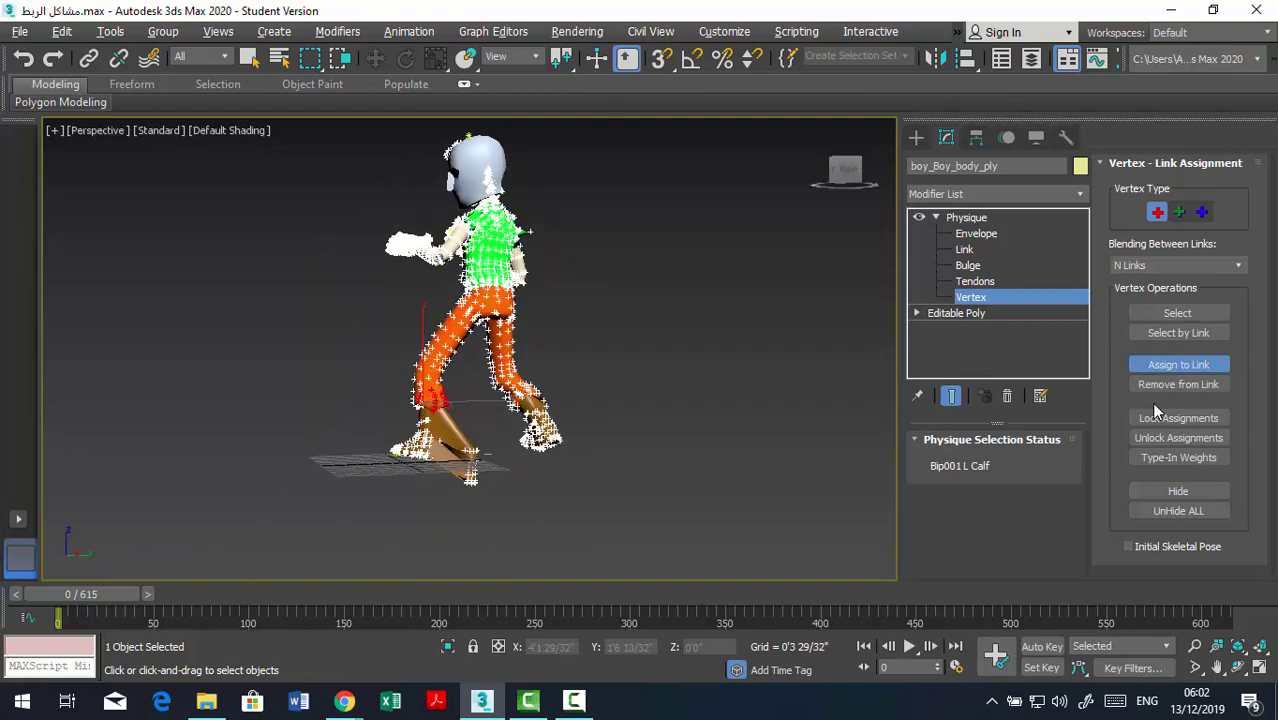
# Remove the stray left heel vertices from the foot links and assign them to Bip001 L Calf.
pyautogui.press('z')
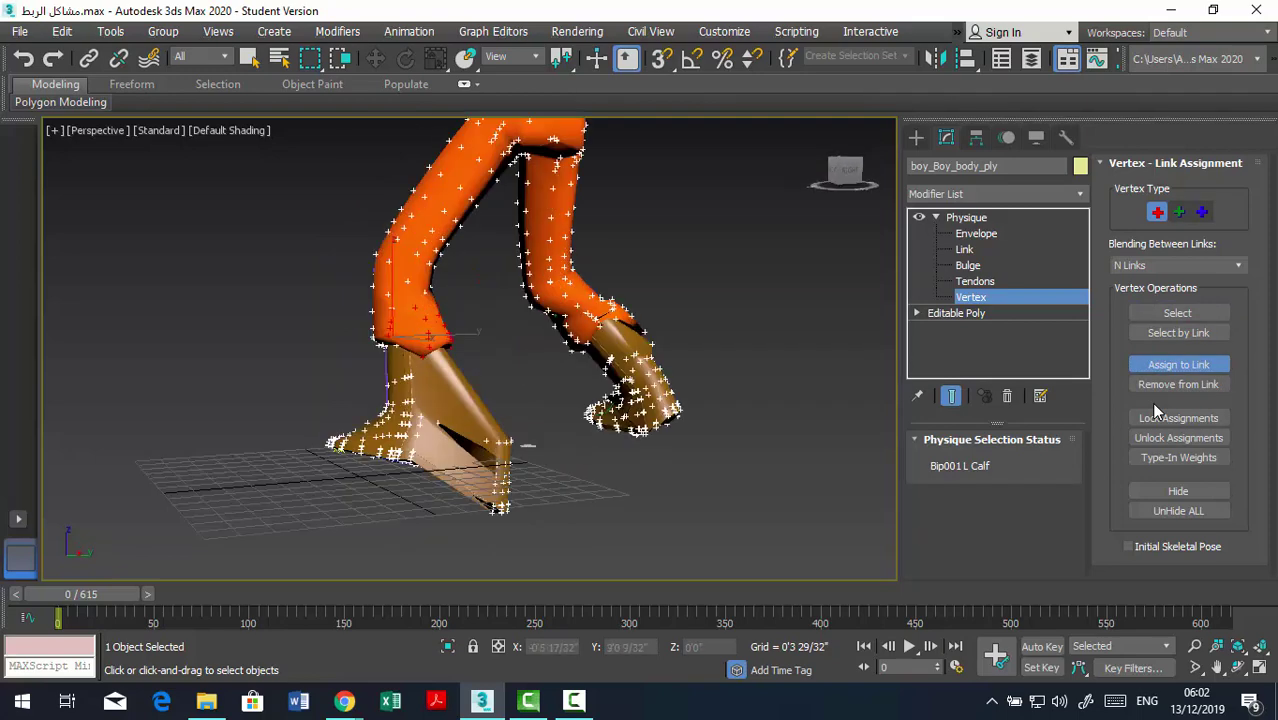
pyautogui.click(1178, 313)
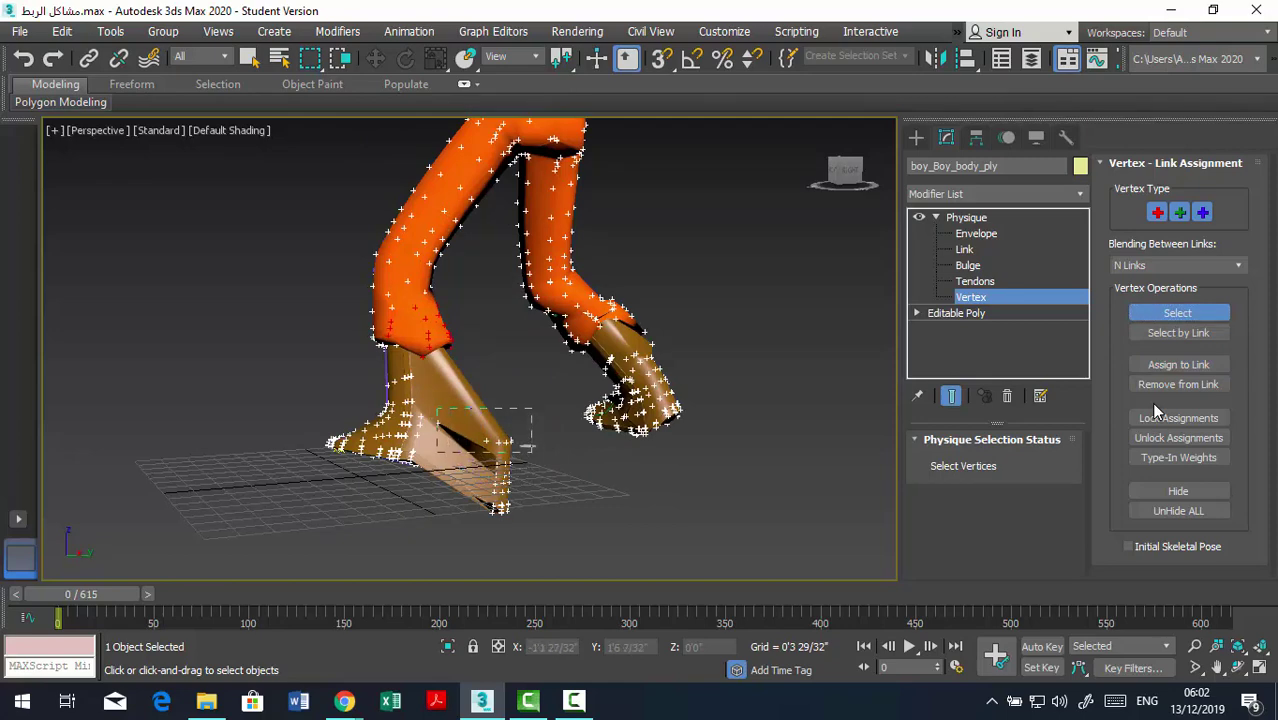
pyautogui.moveTo(527, 447); pyautogui.dragTo(500, 441)
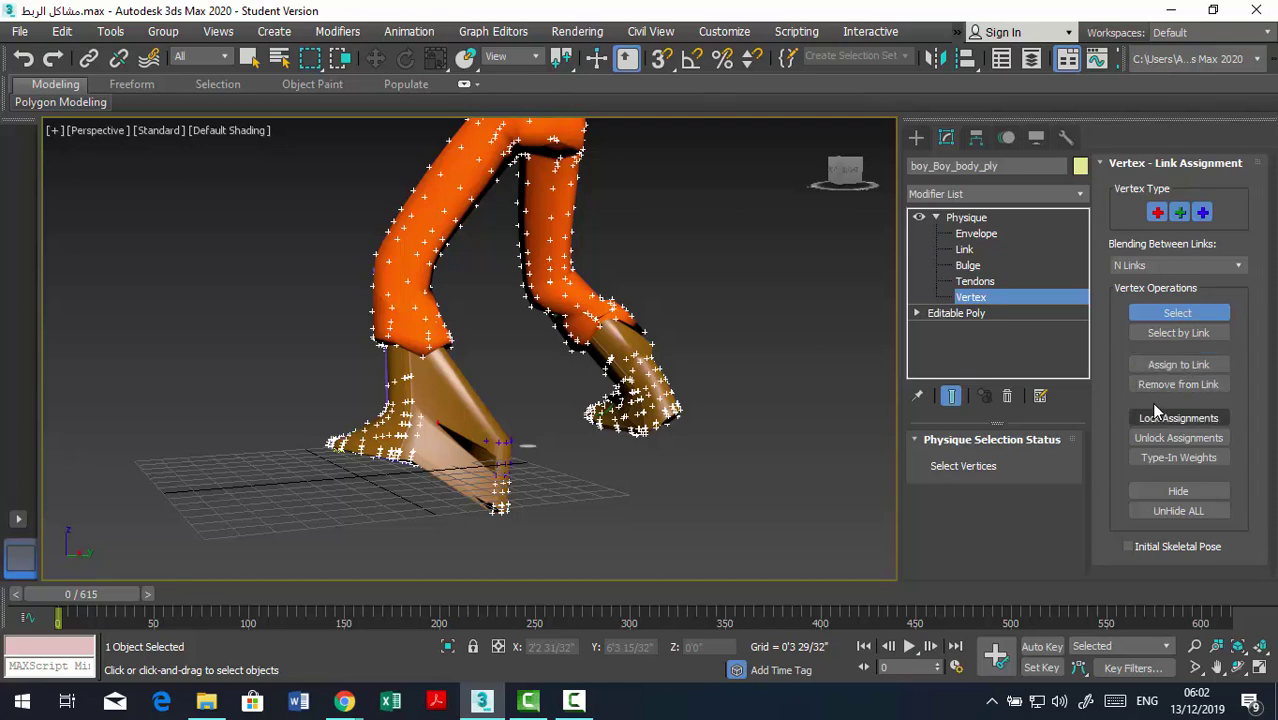
pyautogui.click(1165, 384)
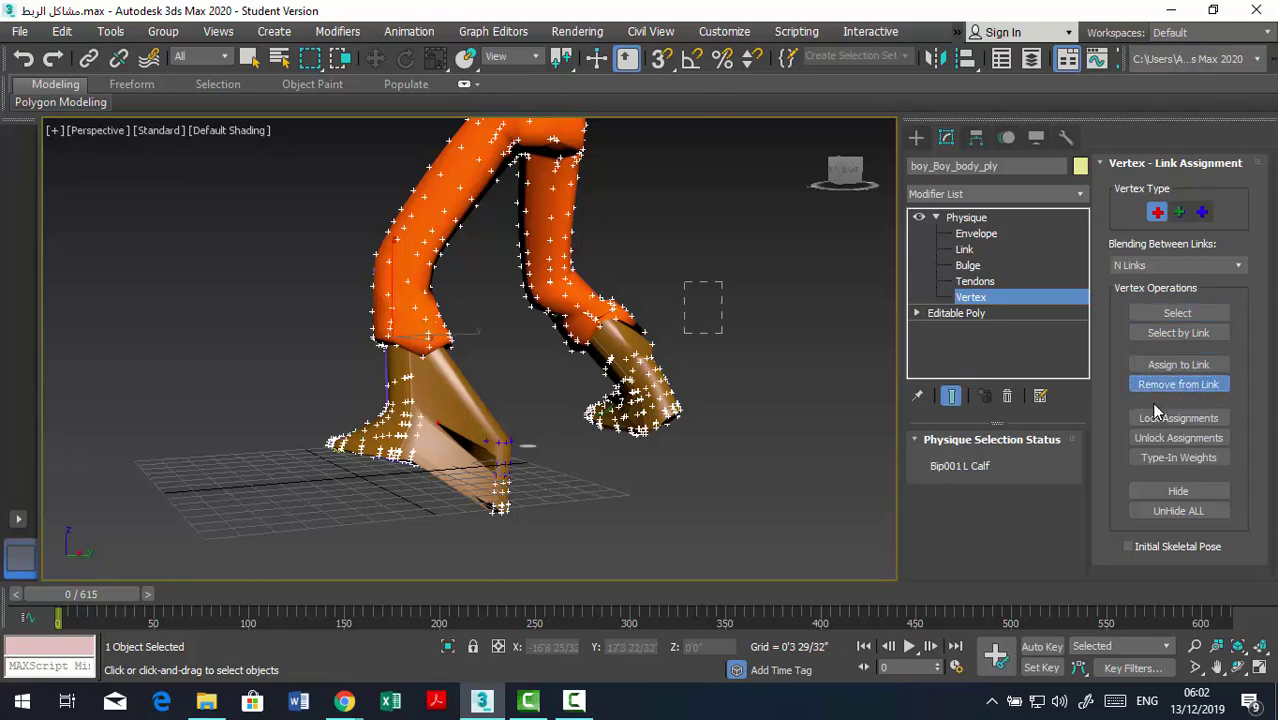
pyautogui.moveTo(531, 274); pyautogui.dragTo(756, 565)
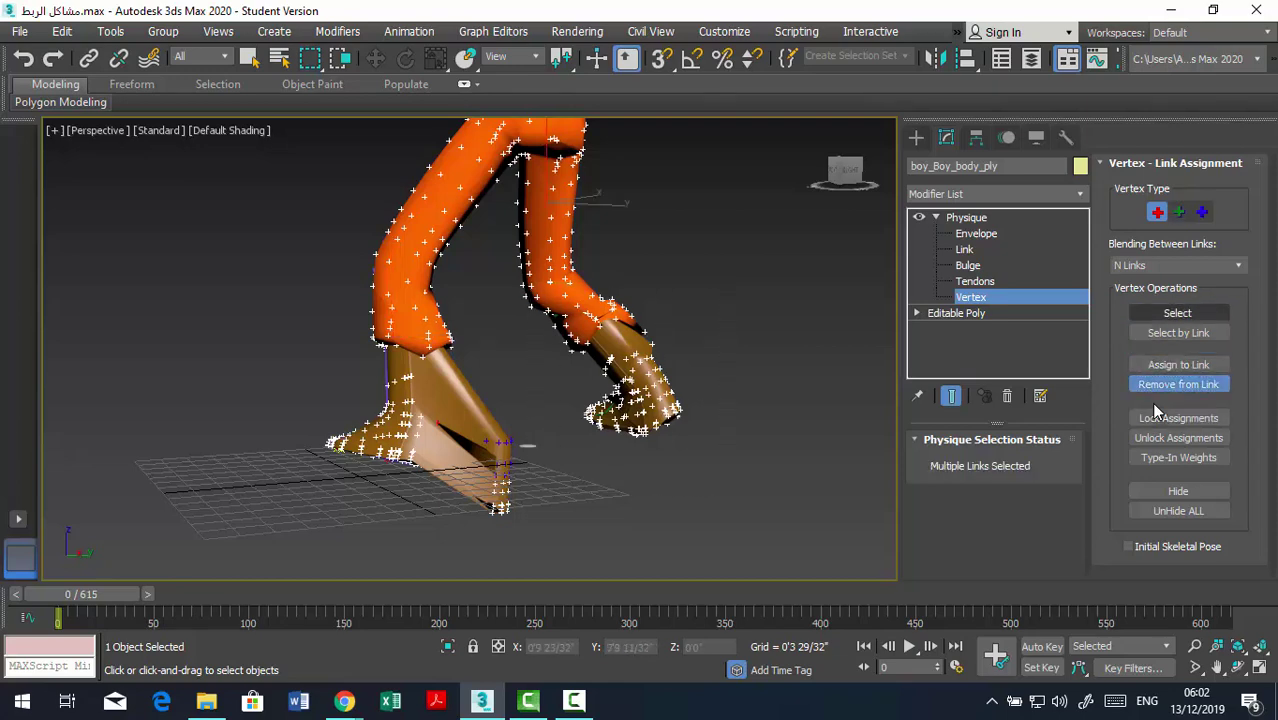
pyautogui.click(1178, 364)
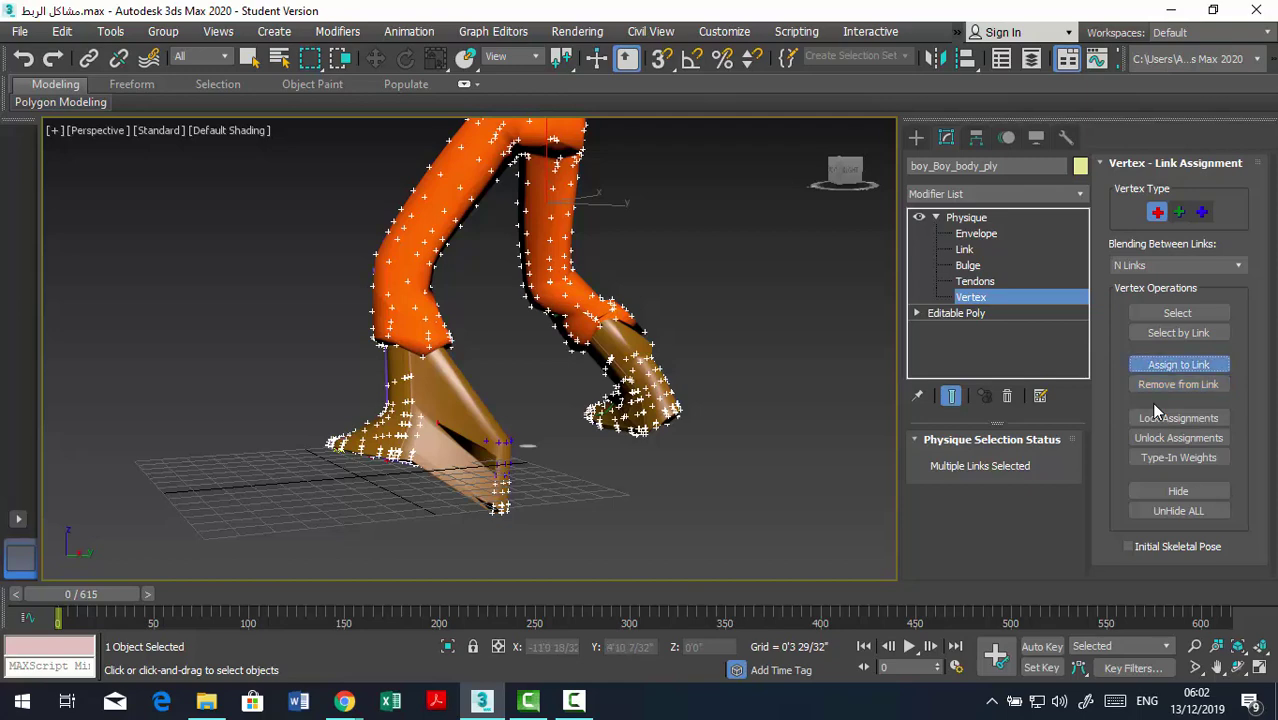
pyautogui.click(392, 290)
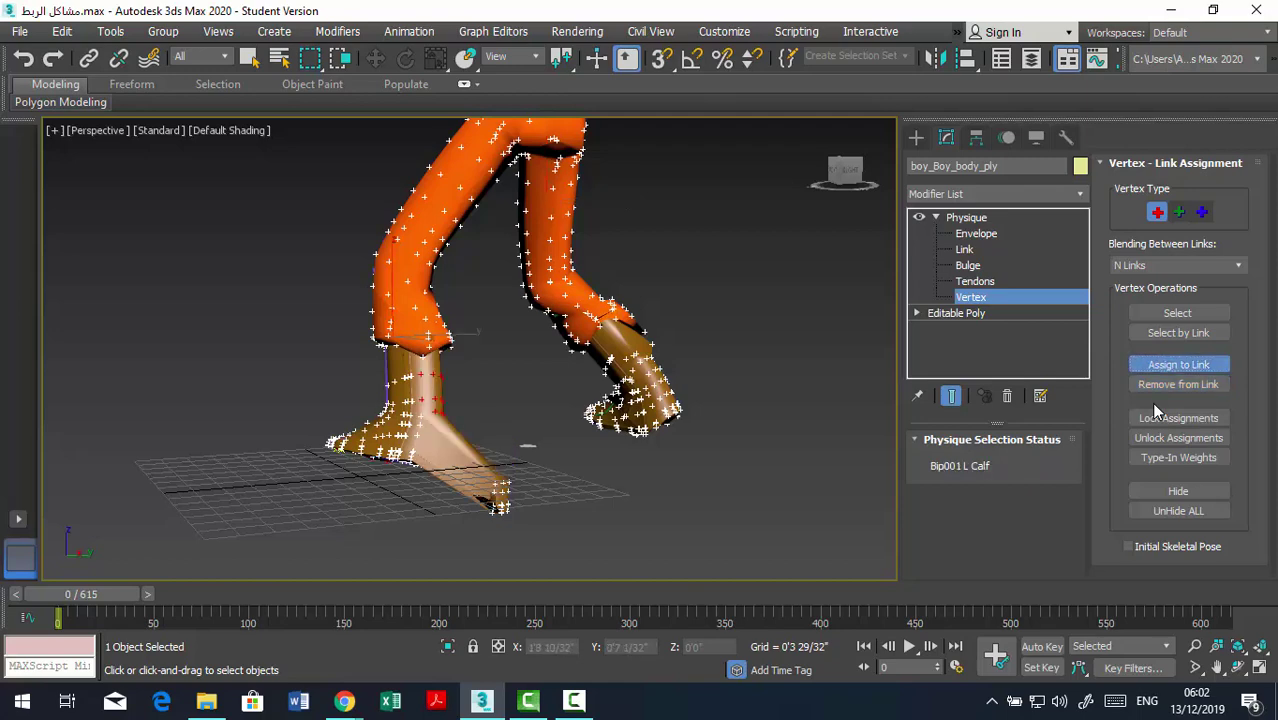
pyautogui.scroll(1, 486, 491)
pyautogui.scroll(1, 486, 491)
pyautogui.scroll(3, 486, 491)
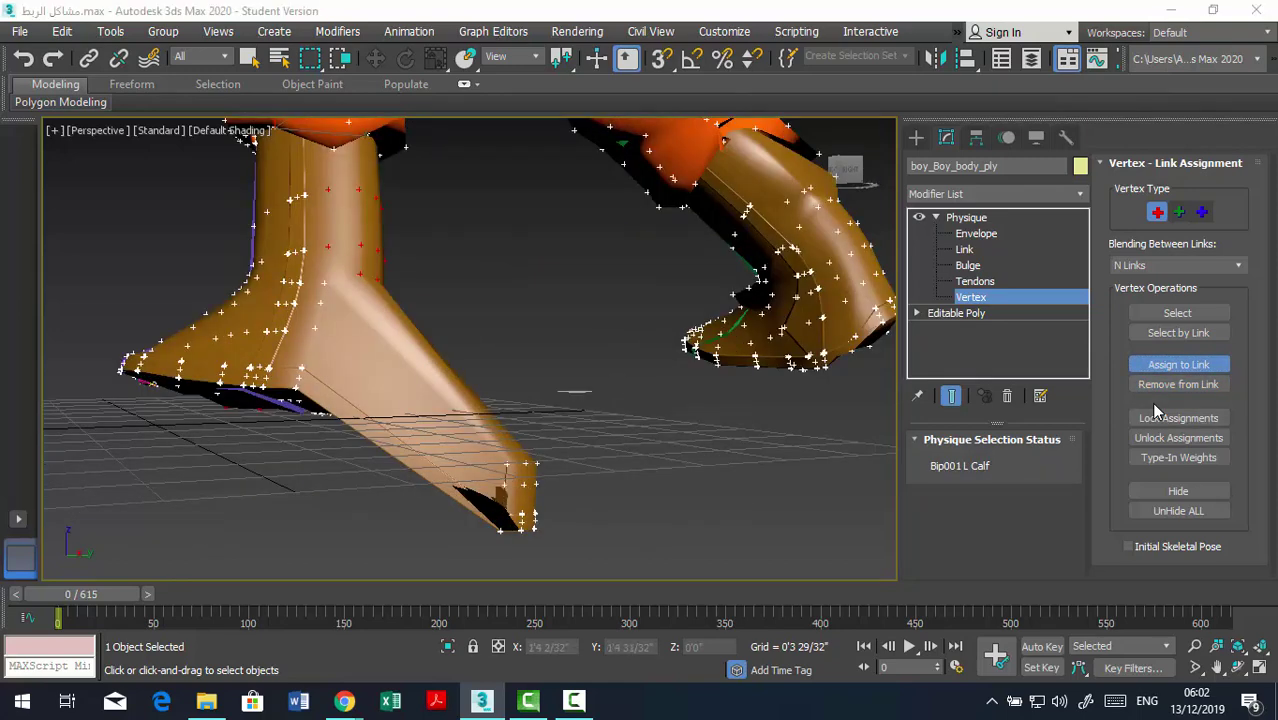
# Assign the stretched vertices at the left foot's tip to Bip001 L Foot and inspect the boot.
pyautogui.click(1178, 313)
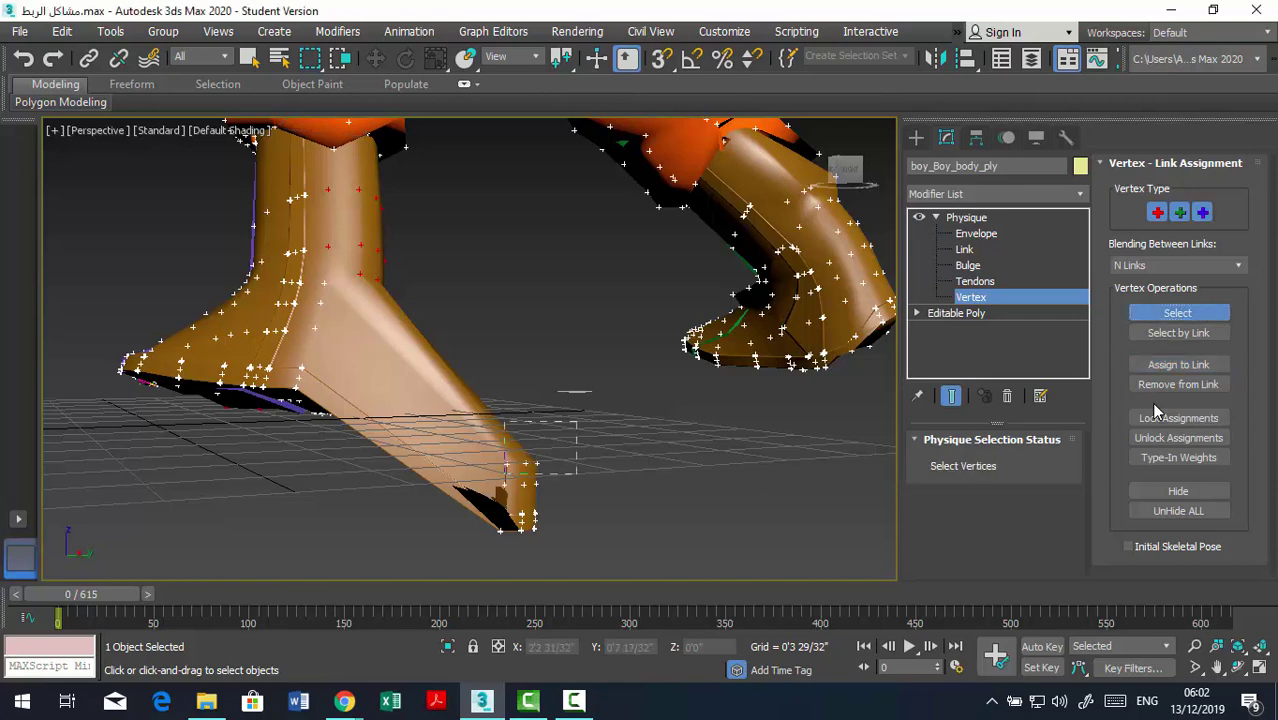
pyautogui.moveTo(577, 475); pyautogui.dragTo(577, 482)
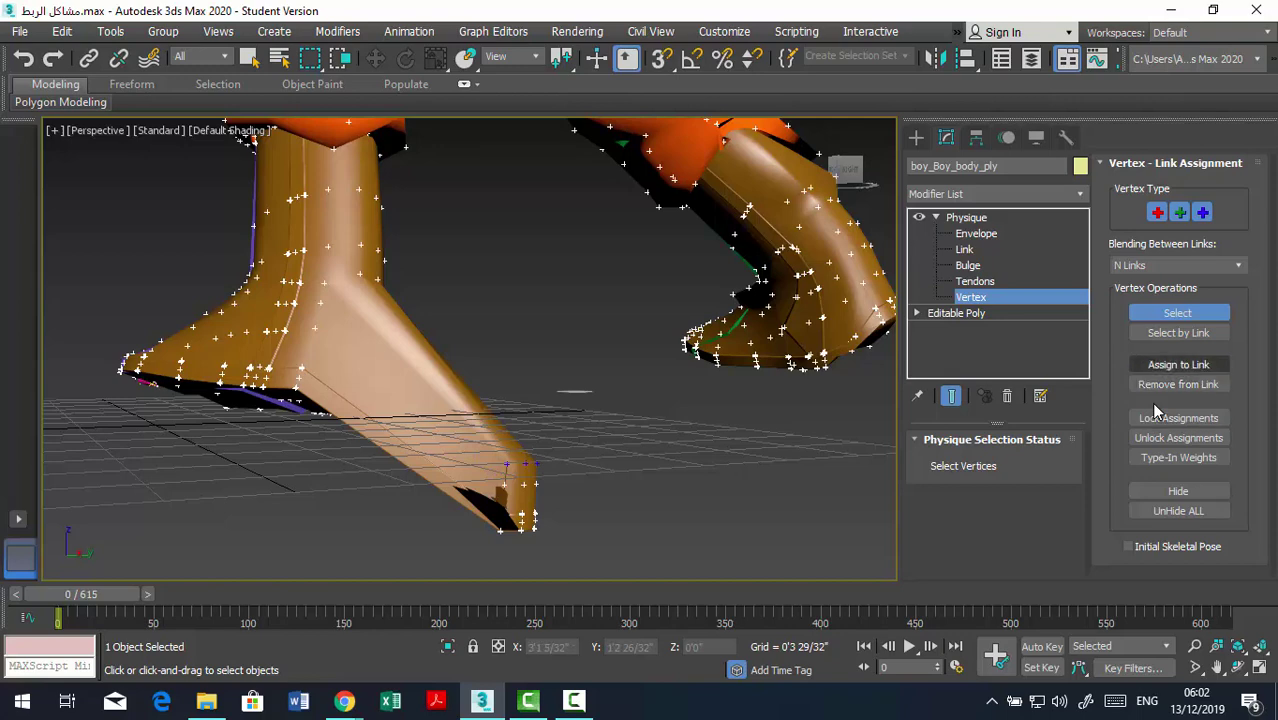
pyautogui.click(1178, 364)
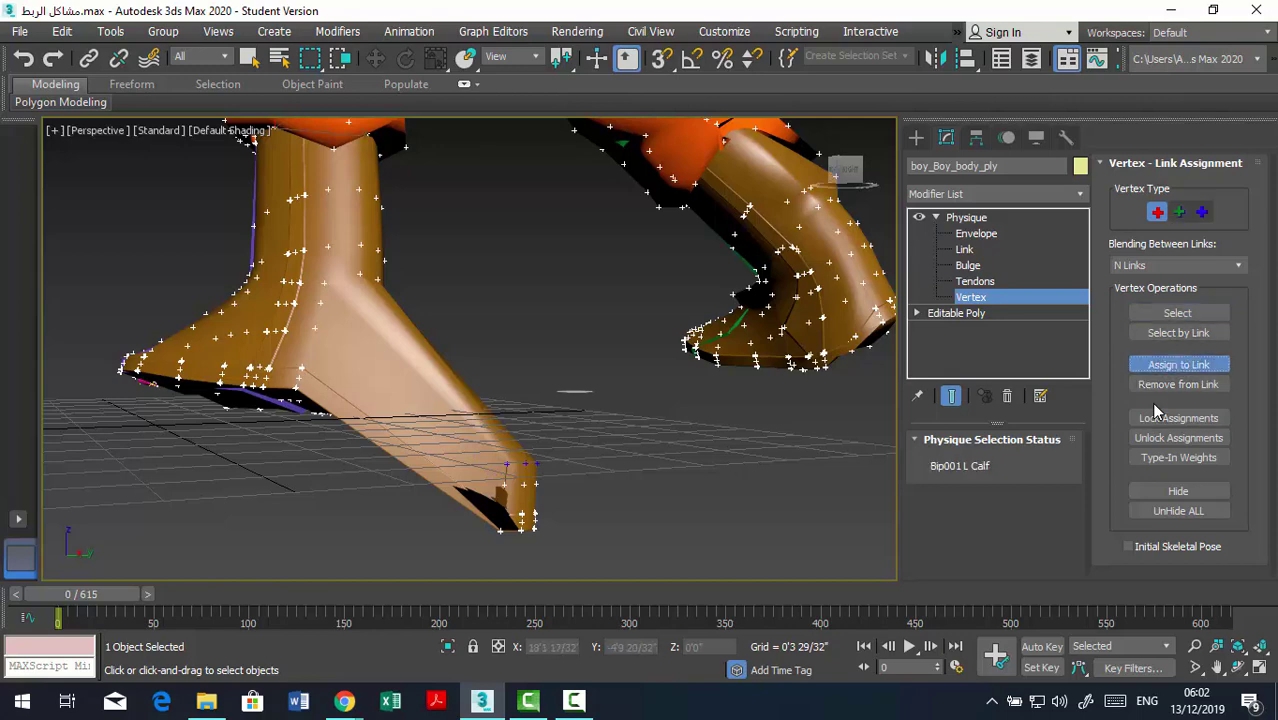
pyautogui.click(321, 284)
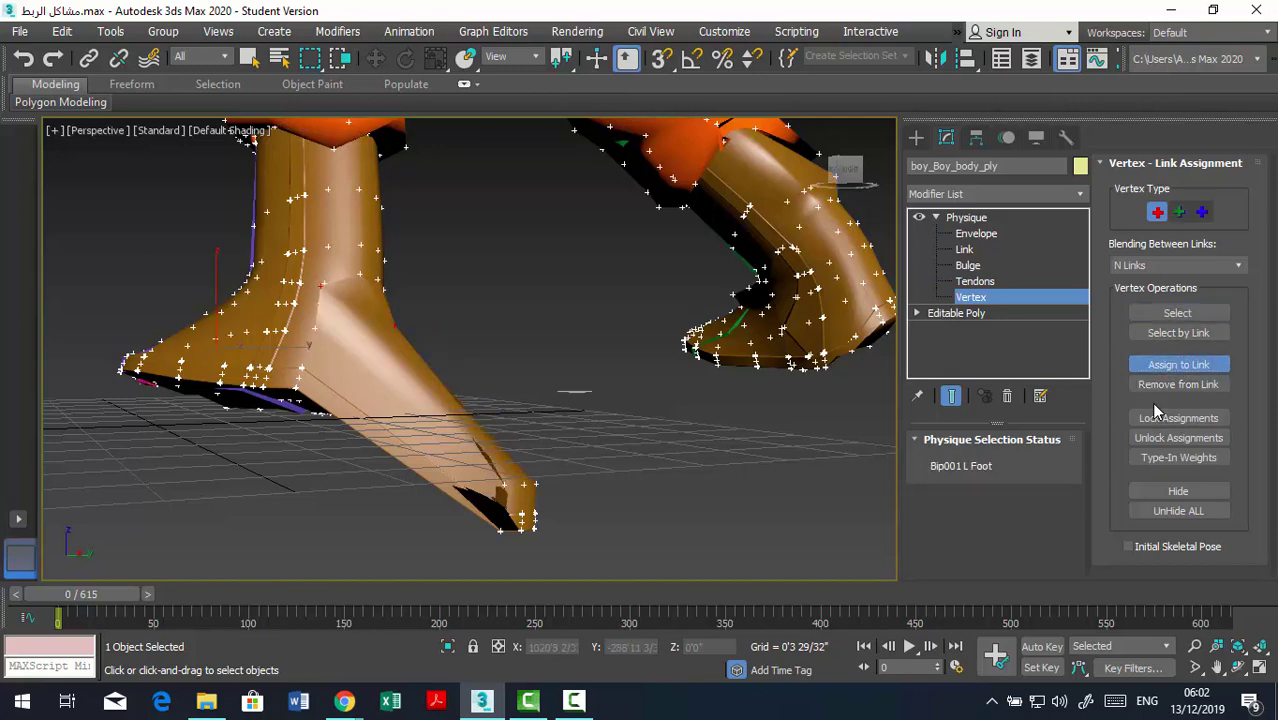
pyautogui.click(1178, 313)
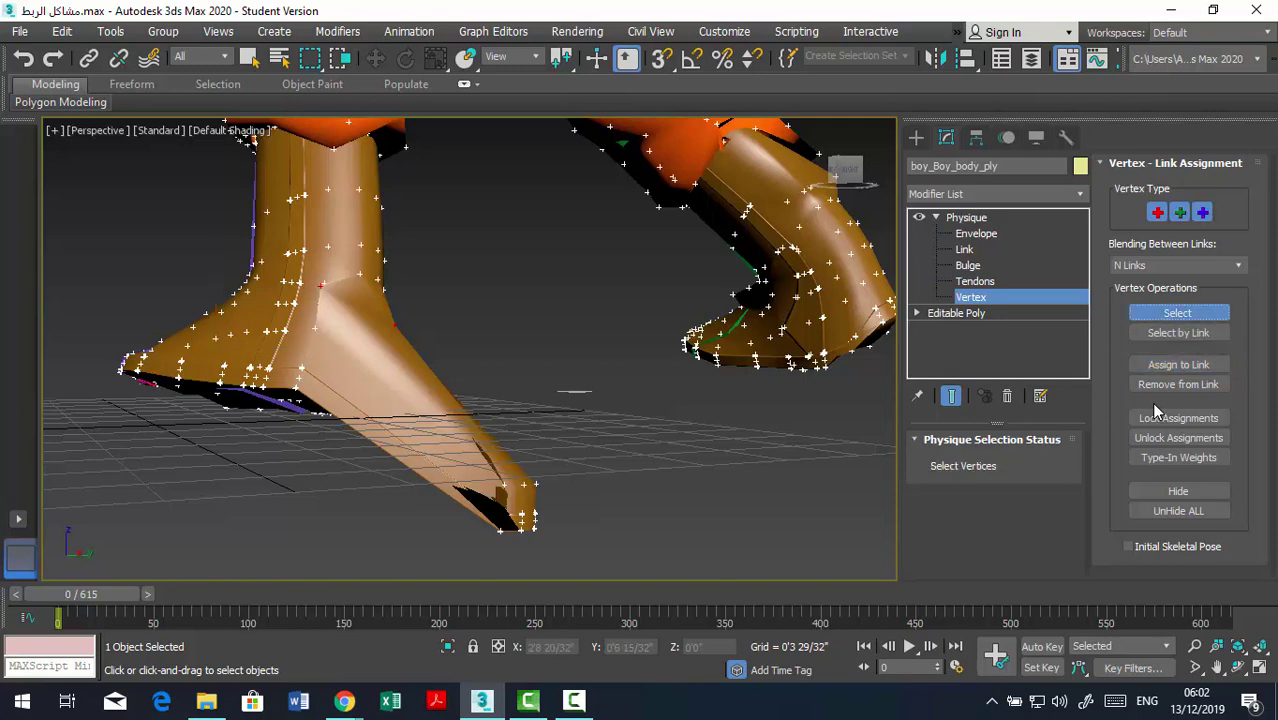
pyautogui.moveTo(465, 453); pyautogui.dragTo(578, 540)
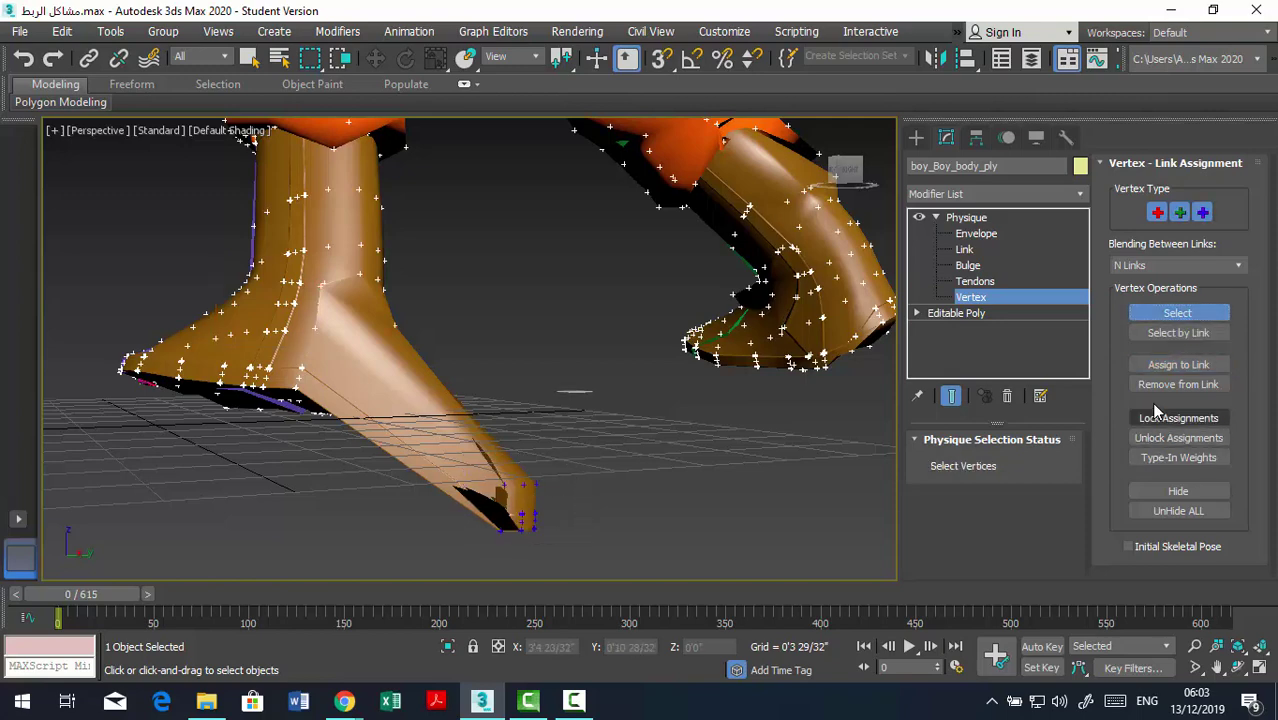
pyautogui.click(1178, 364)
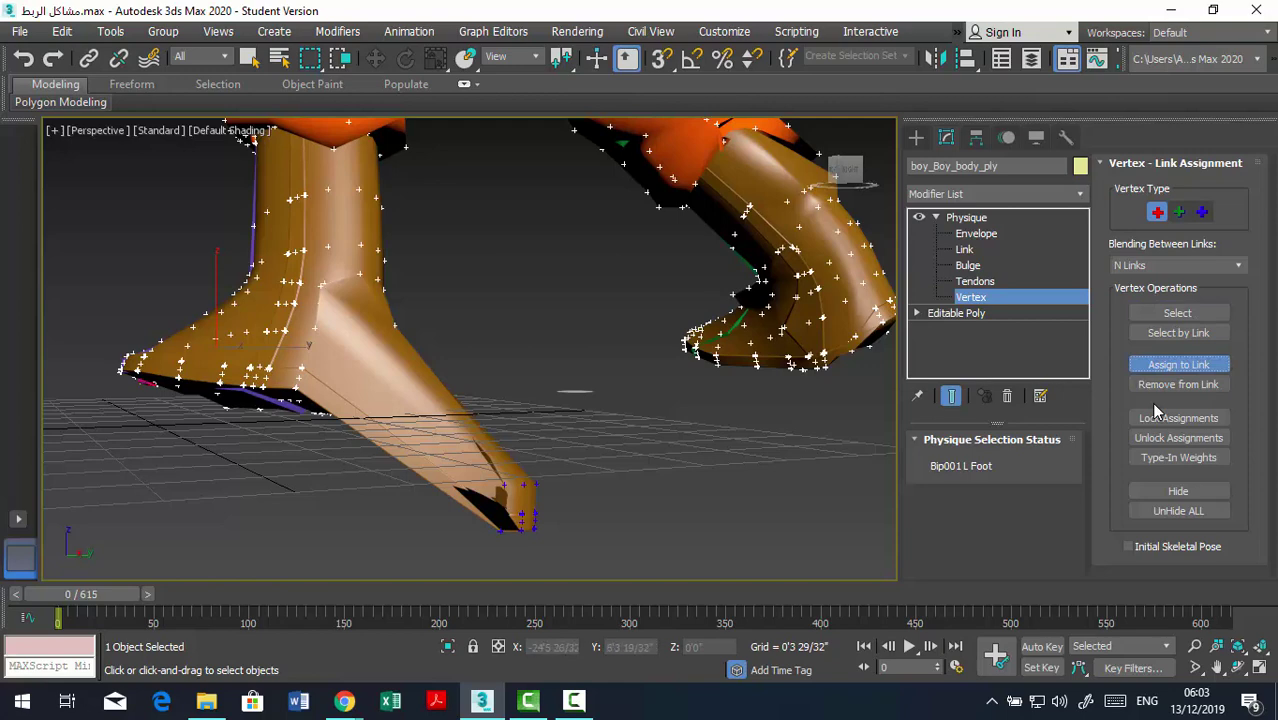
pyautogui.press('z')
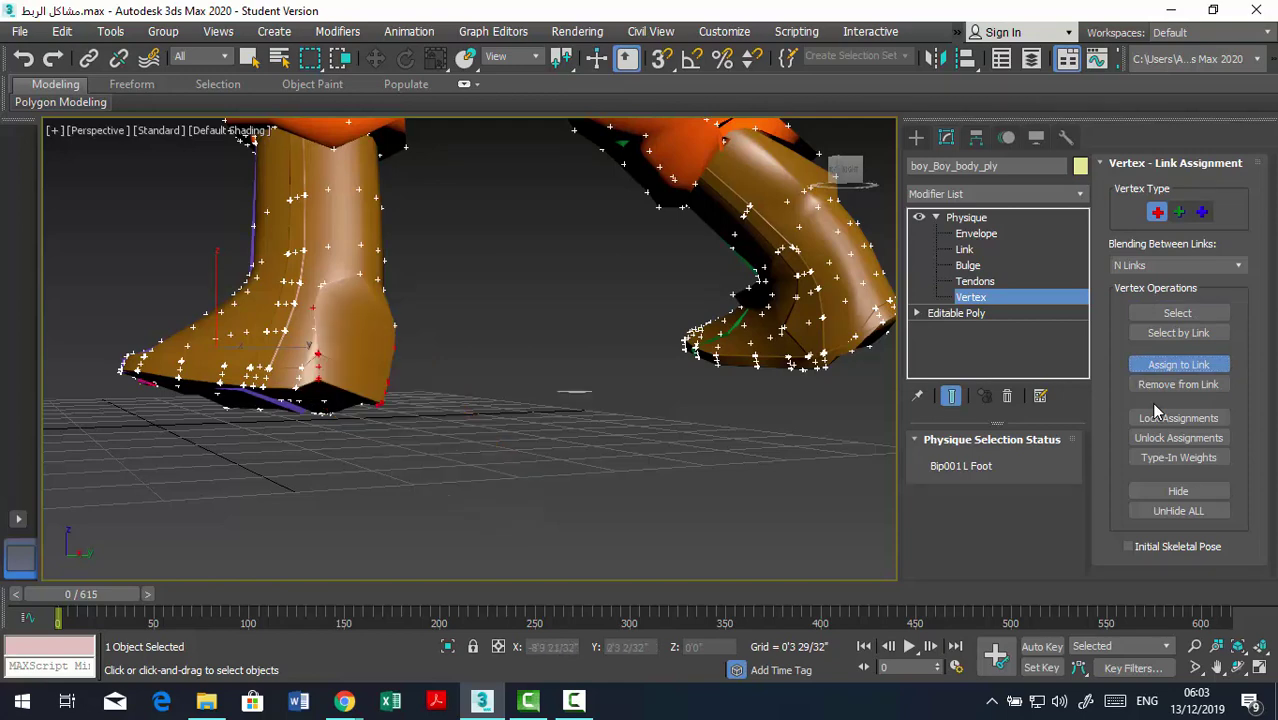
pyautogui.keyDown('alt'); pyautogui.moveTo(470, 350); pyautogui.dragTo(400, 330, button='middle'); pyautogui.keyUp('alt')
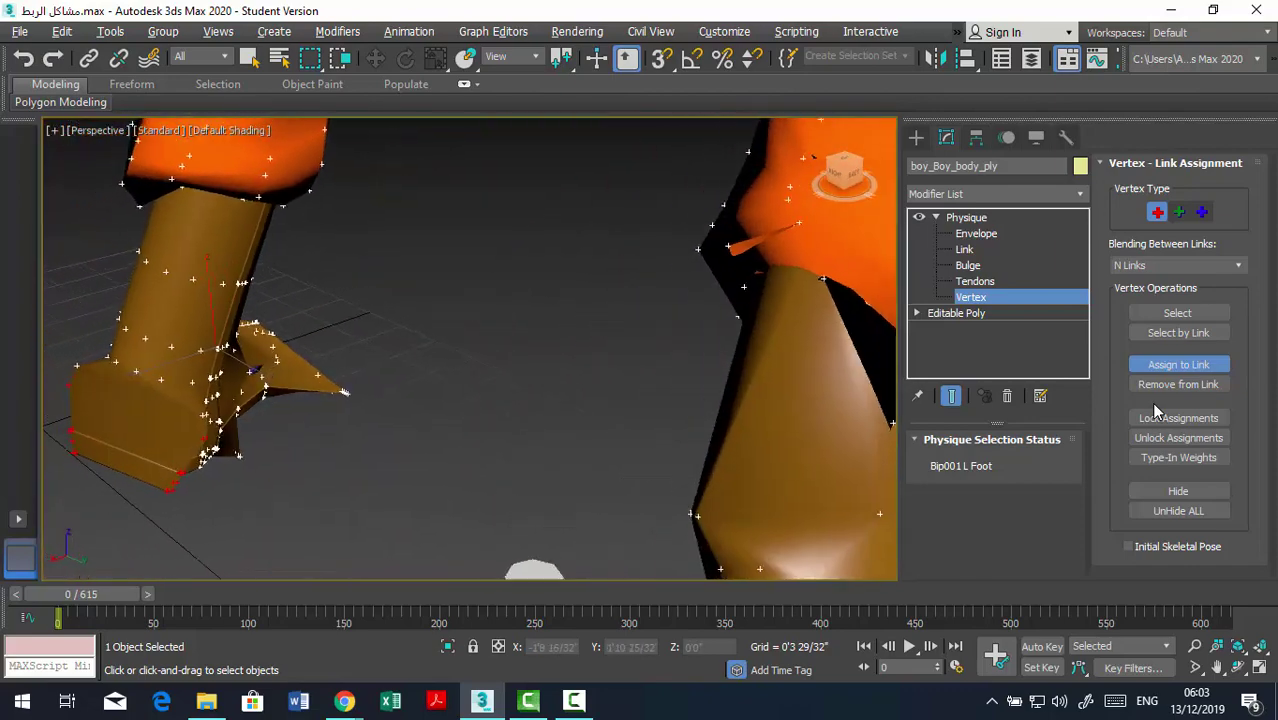
# Select the stray vertices around the left foot and unlink them from the leg bones.
pyautogui.press('Escape')
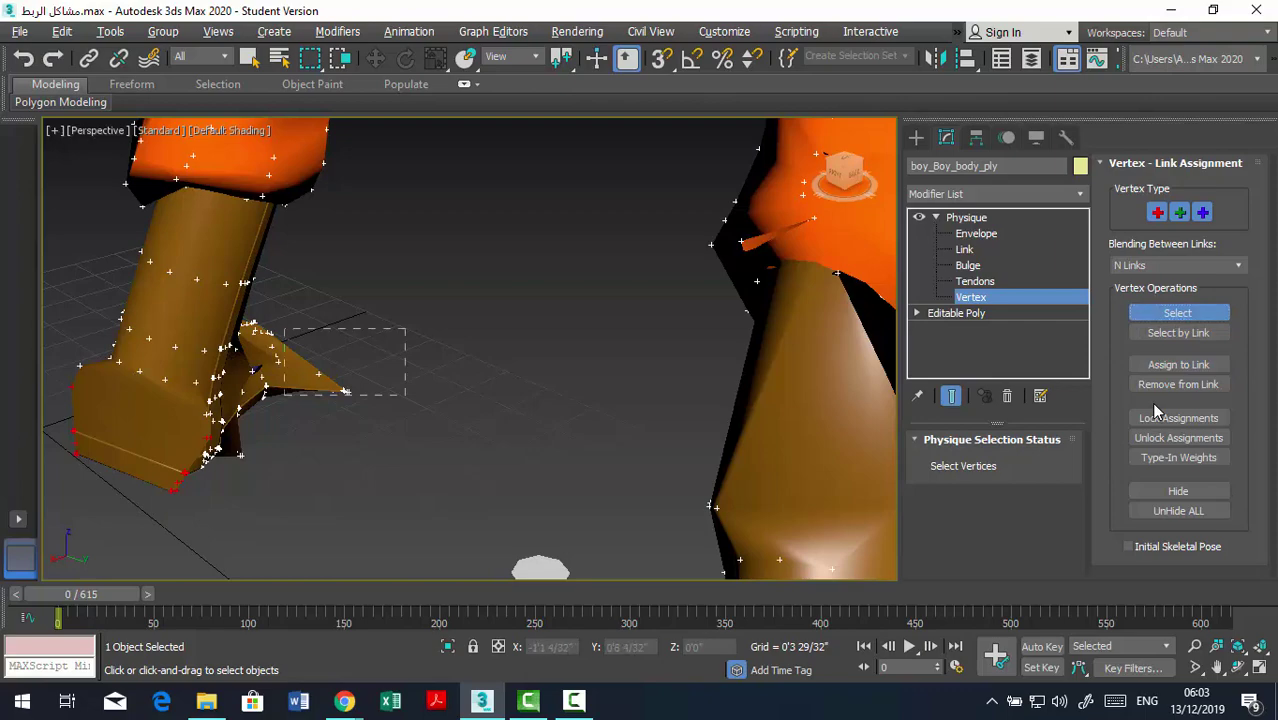
pyautogui.moveTo(284, 395)
pyautogui.mouseDown()
pyautogui.moveTo(277, 421)
pyautogui.moveTo(251, 433)
pyautogui.mouseUp()
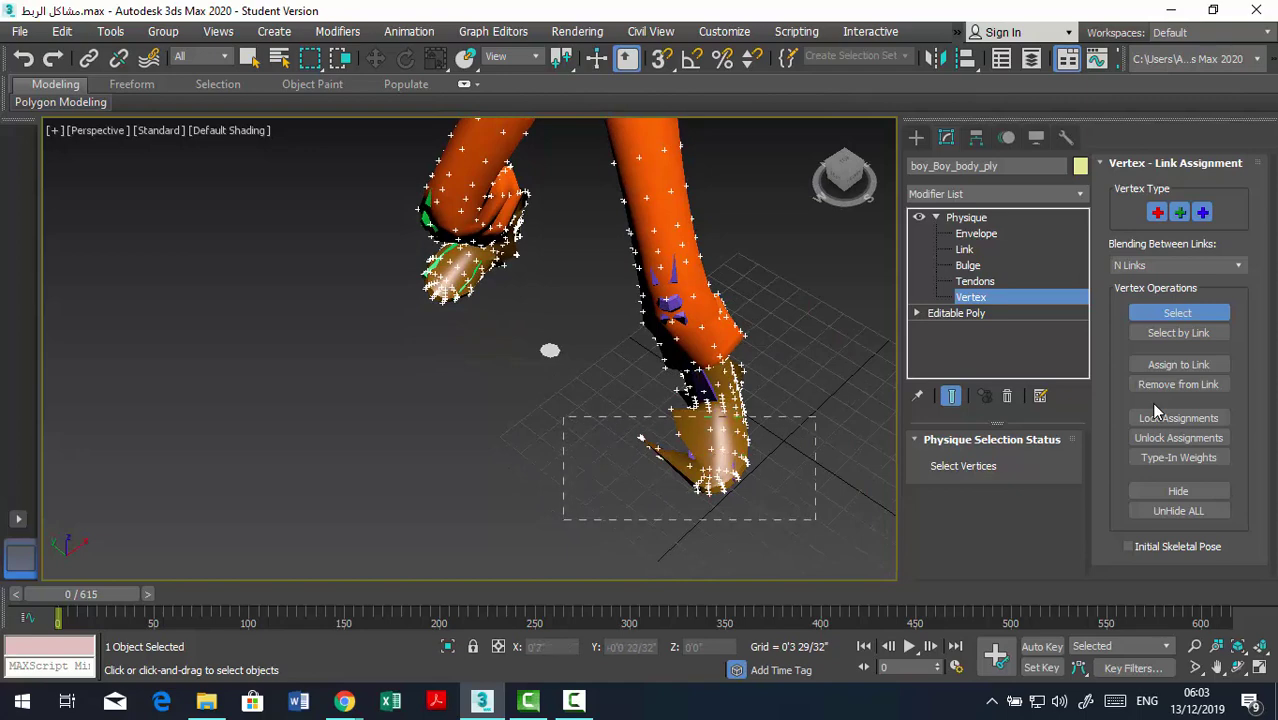
pyautogui.moveTo(563, 404); pyautogui.dragTo(824, 520)
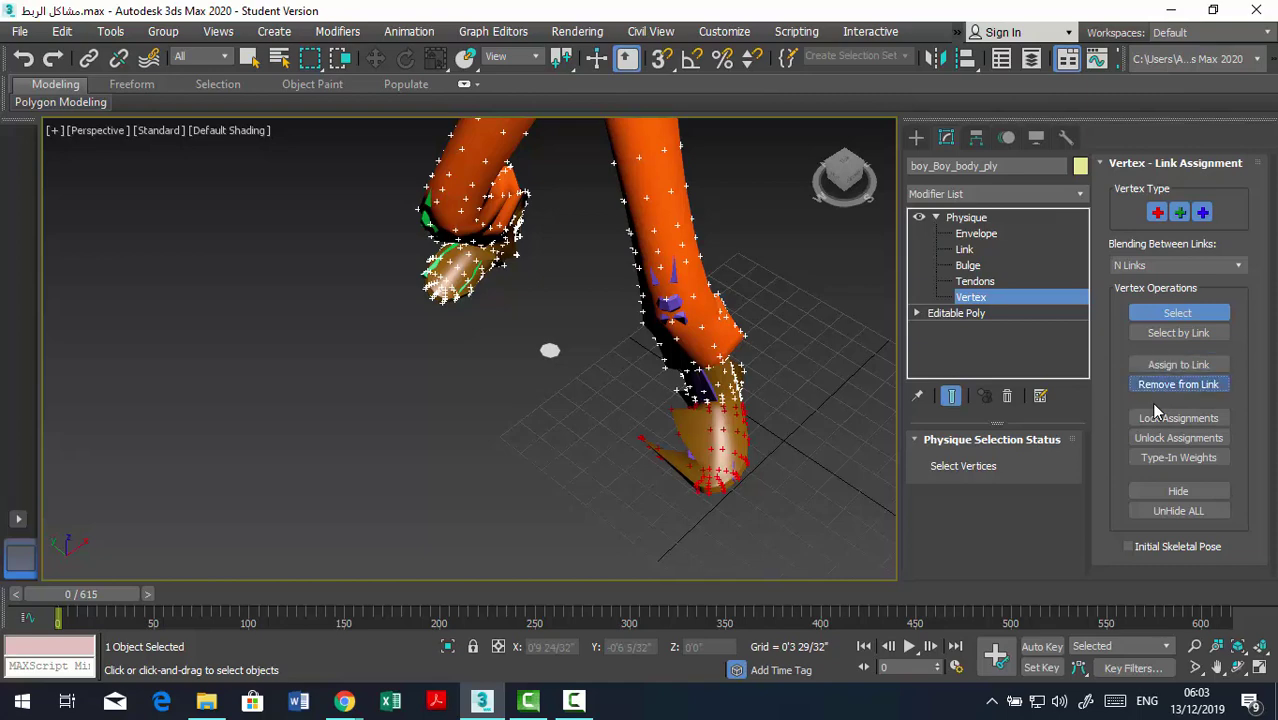
pyautogui.click(1178, 384)
pyautogui.moveTo(385, 157); pyautogui.dragTo(585, 371)
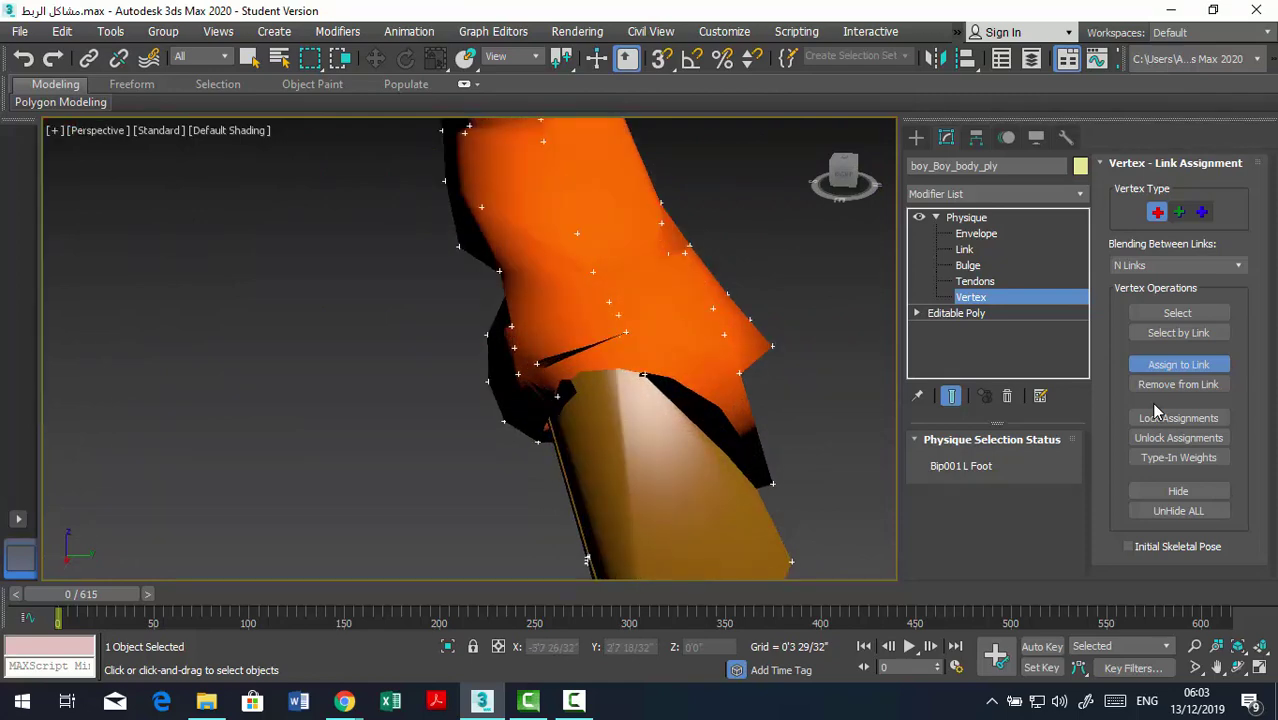
pyautogui.click(1177, 313)
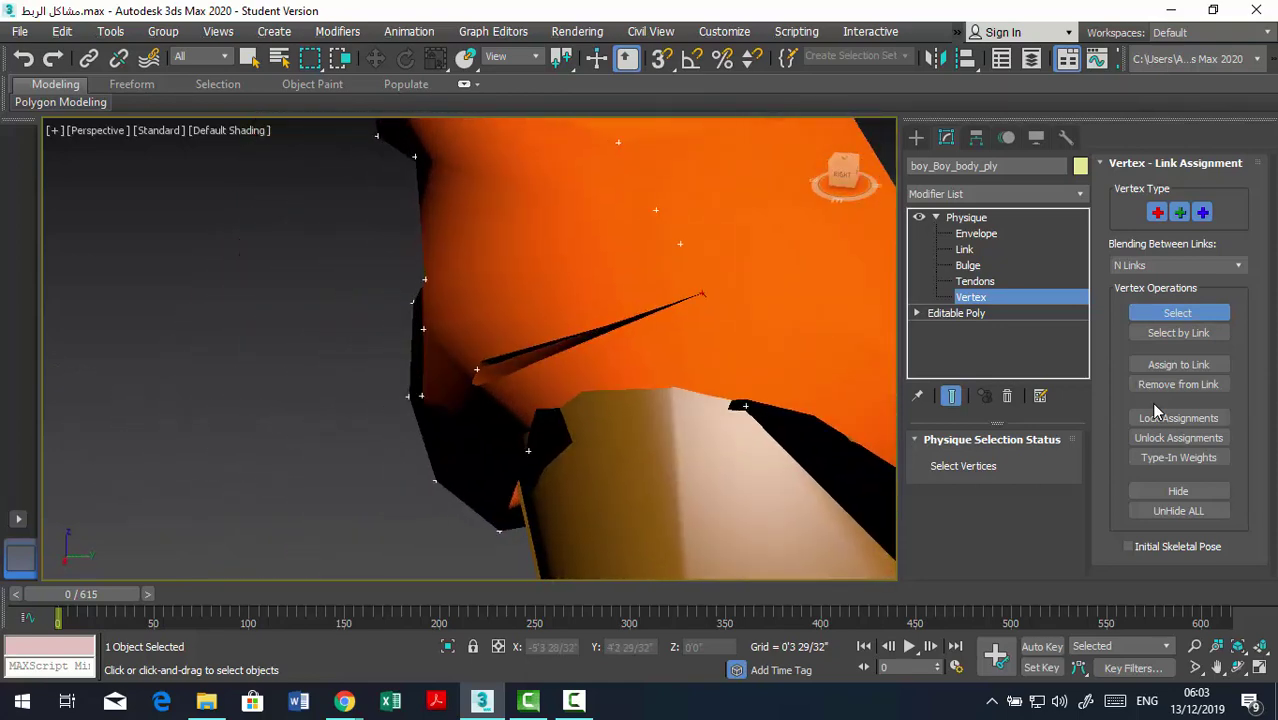
pyautogui.press('F3')
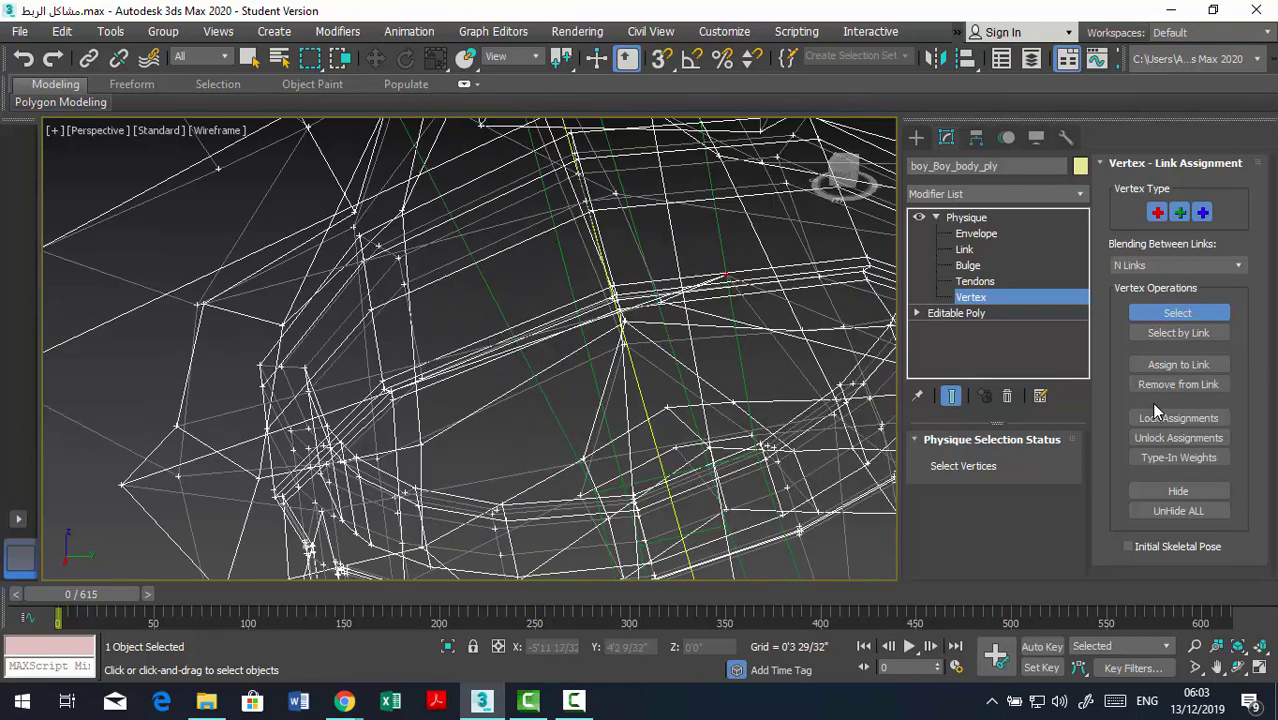
pyautogui.press('F3')
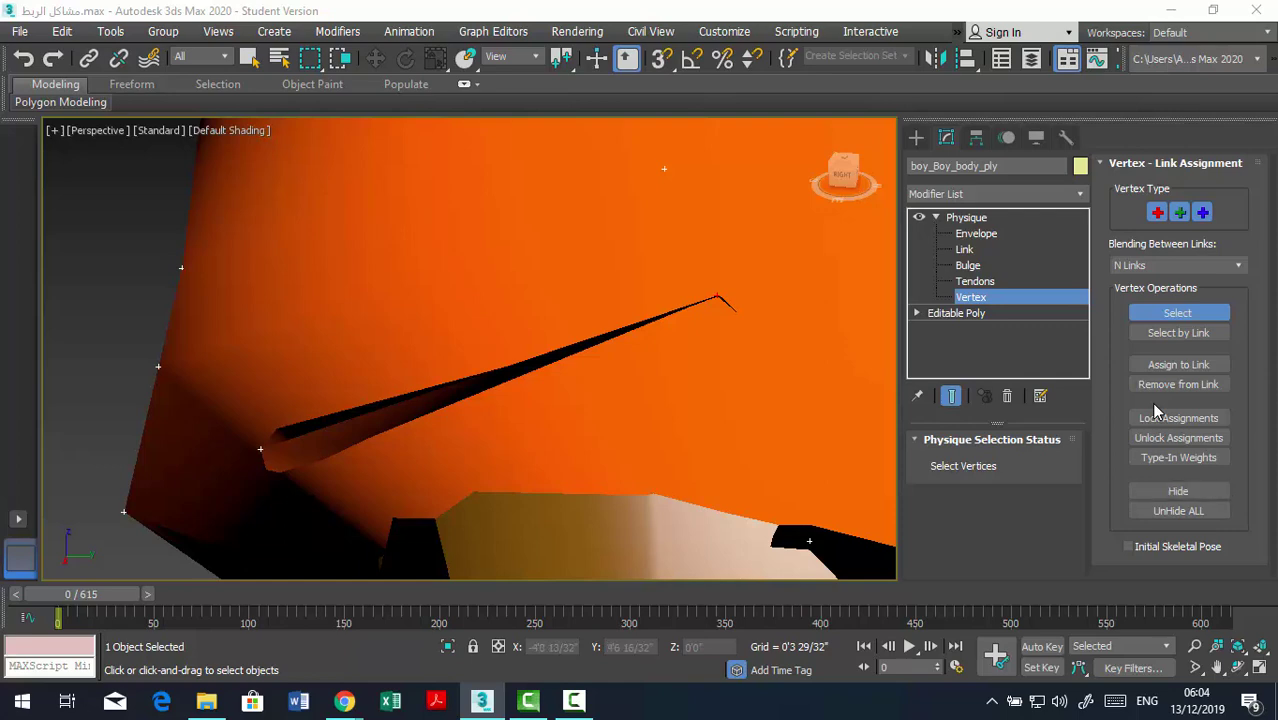
pyautogui.click(1178, 457)
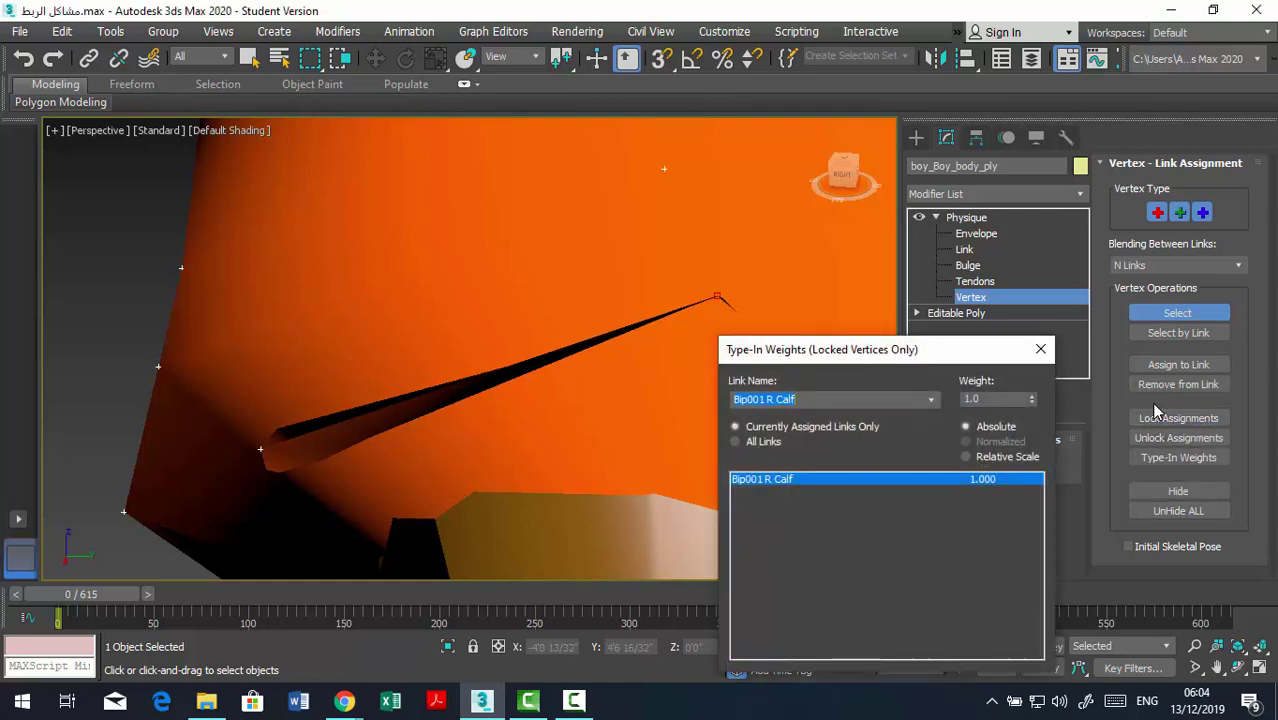
pyautogui.click(1040, 349)
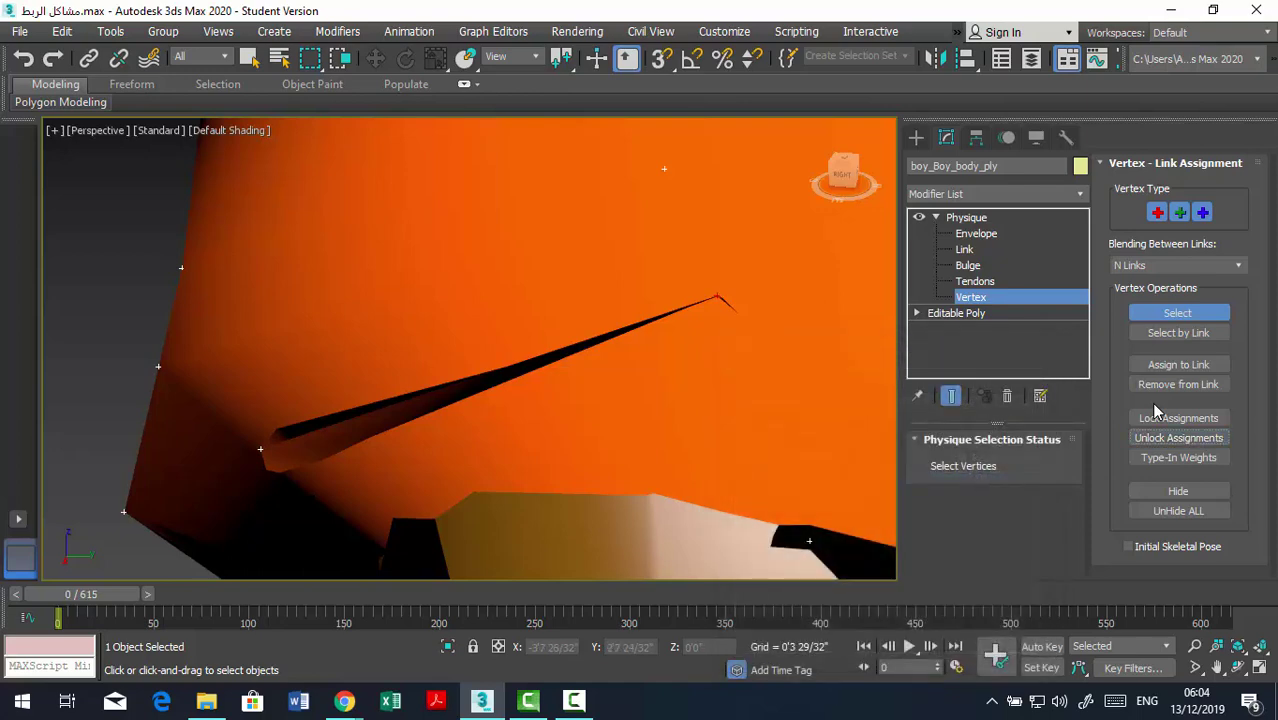
pyautogui.click(1153, 412)
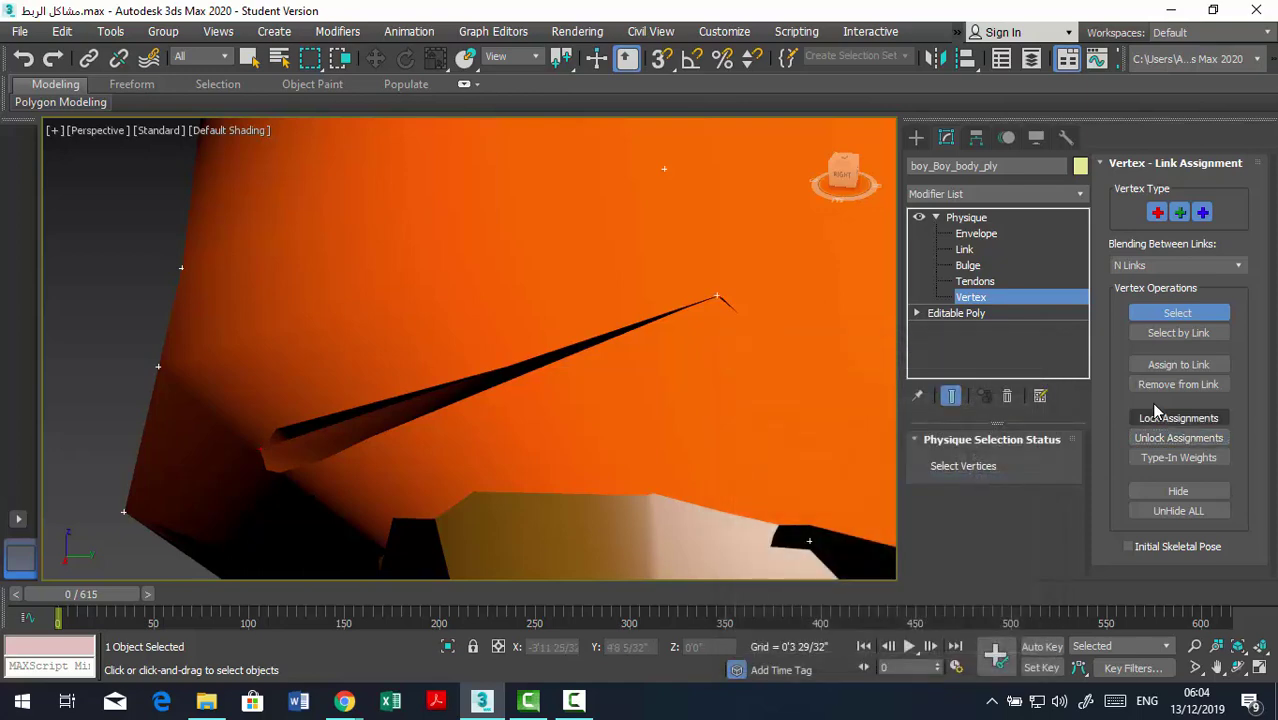
pyautogui.click(1178, 457)
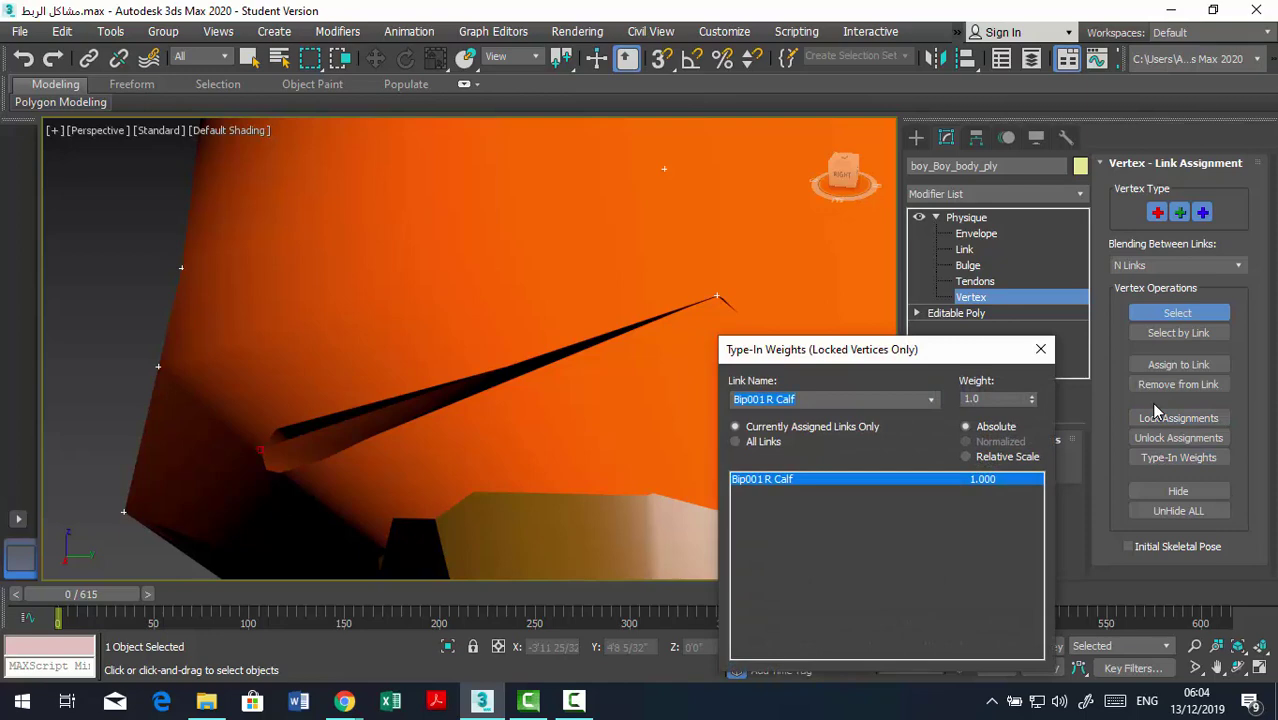
pyautogui.click(1040, 349)
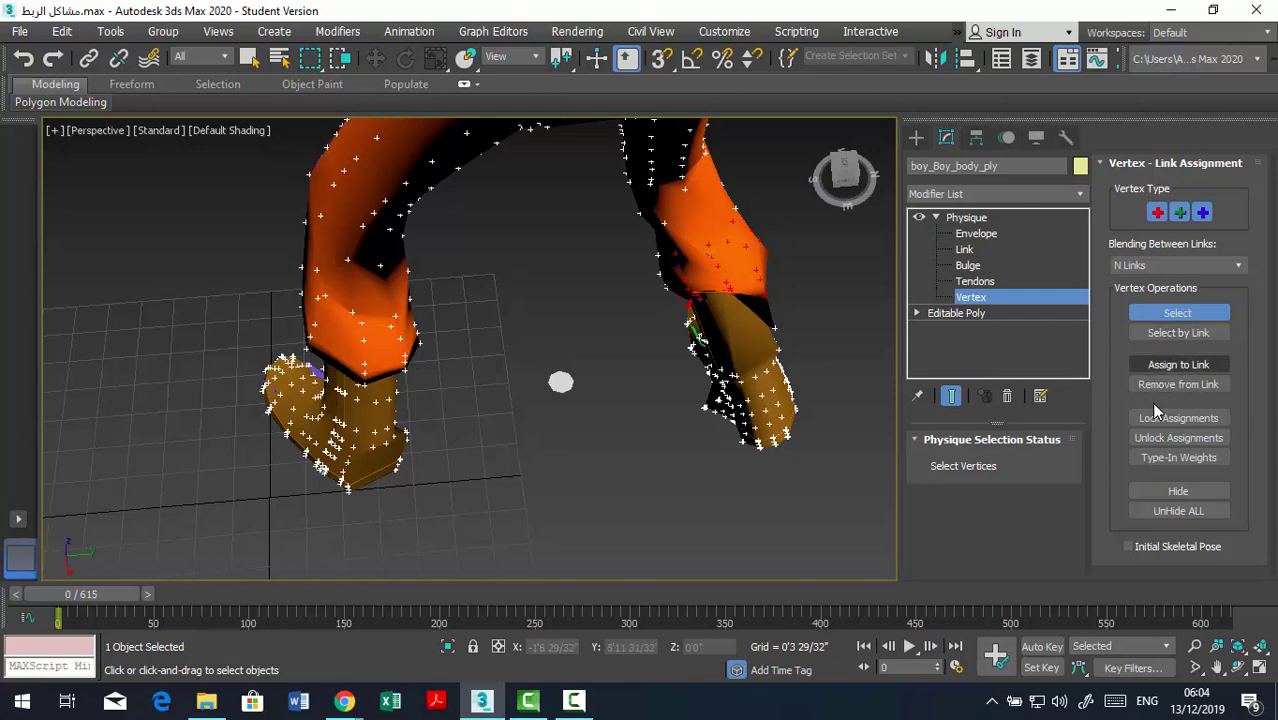
# Lock the leg vertex assignments, exit Vertex level, and scrub to frame 26 to check deformation.
pyautogui.click(1155, 417)
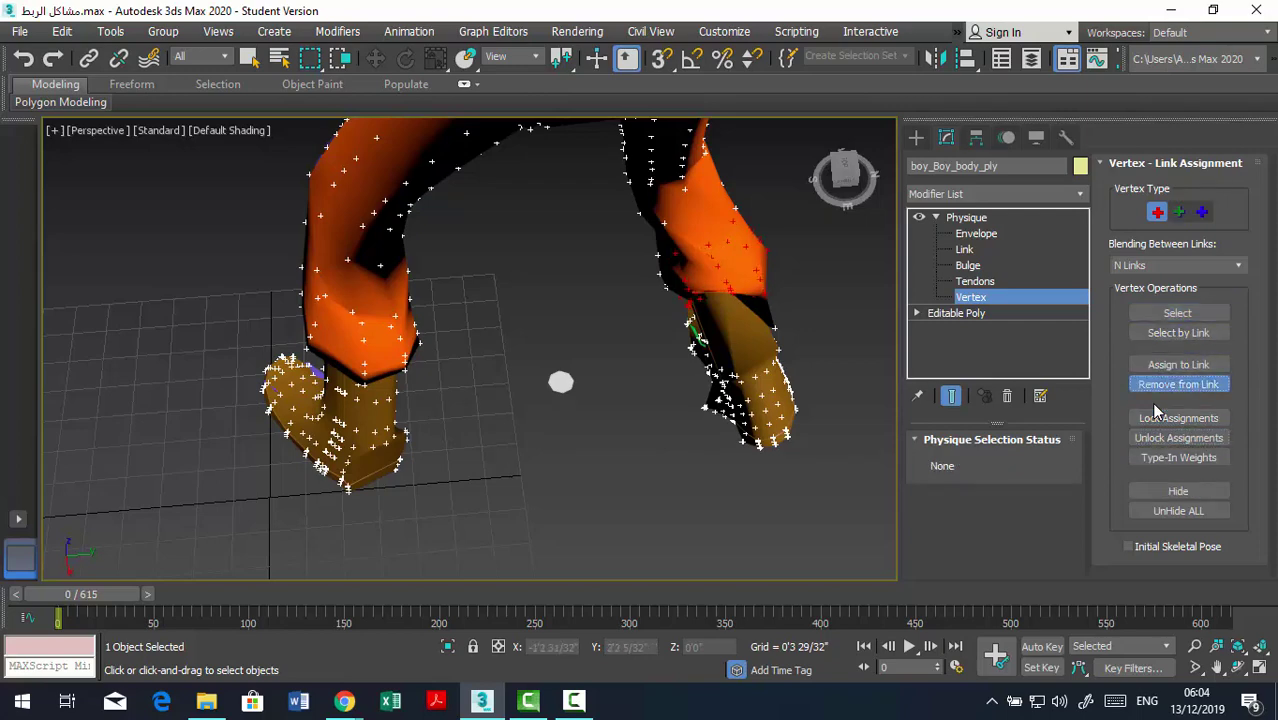
pyautogui.moveTo(234, 220); pyautogui.dragTo(756, 575)
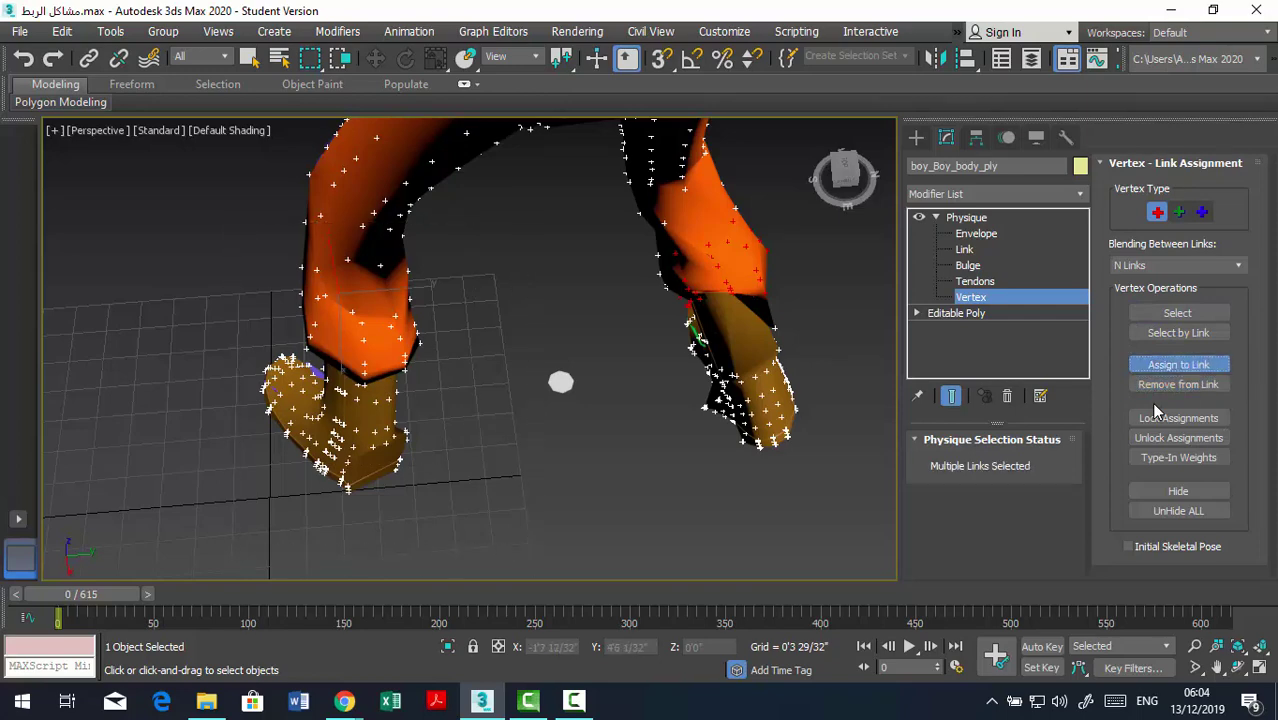
pyautogui.press('z')
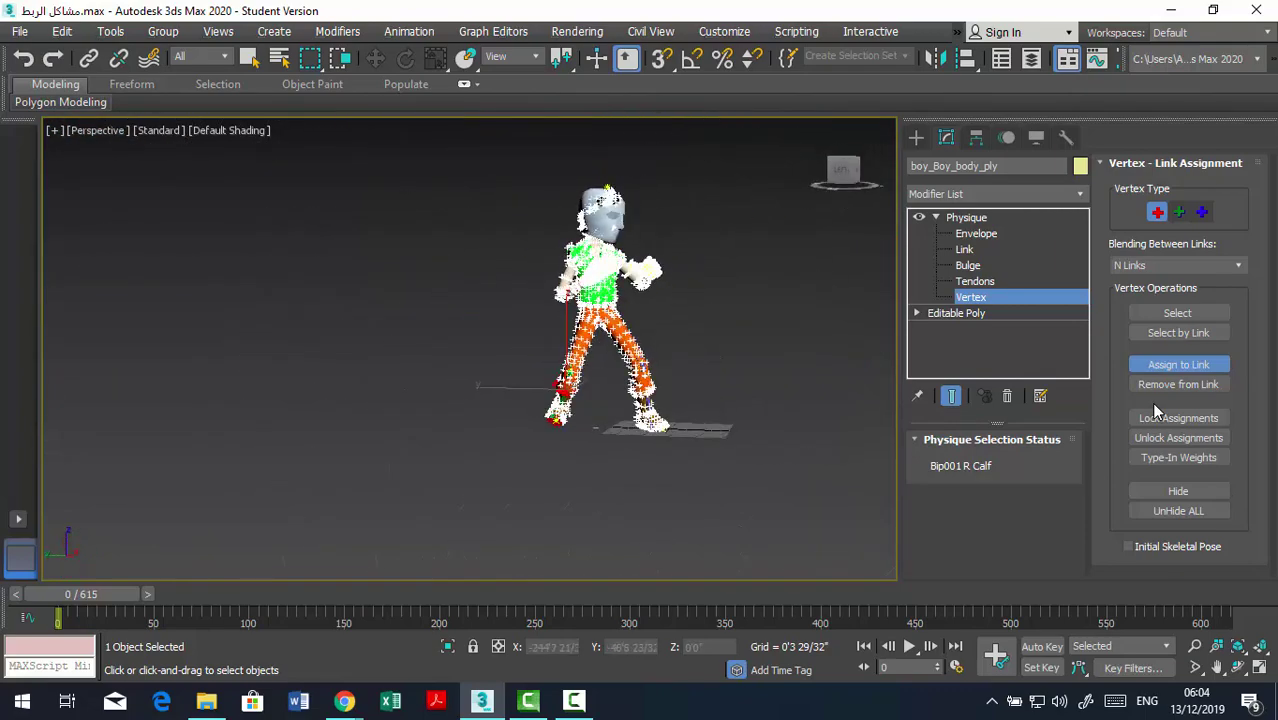
pyautogui.hotkey('ctrl', 'b')
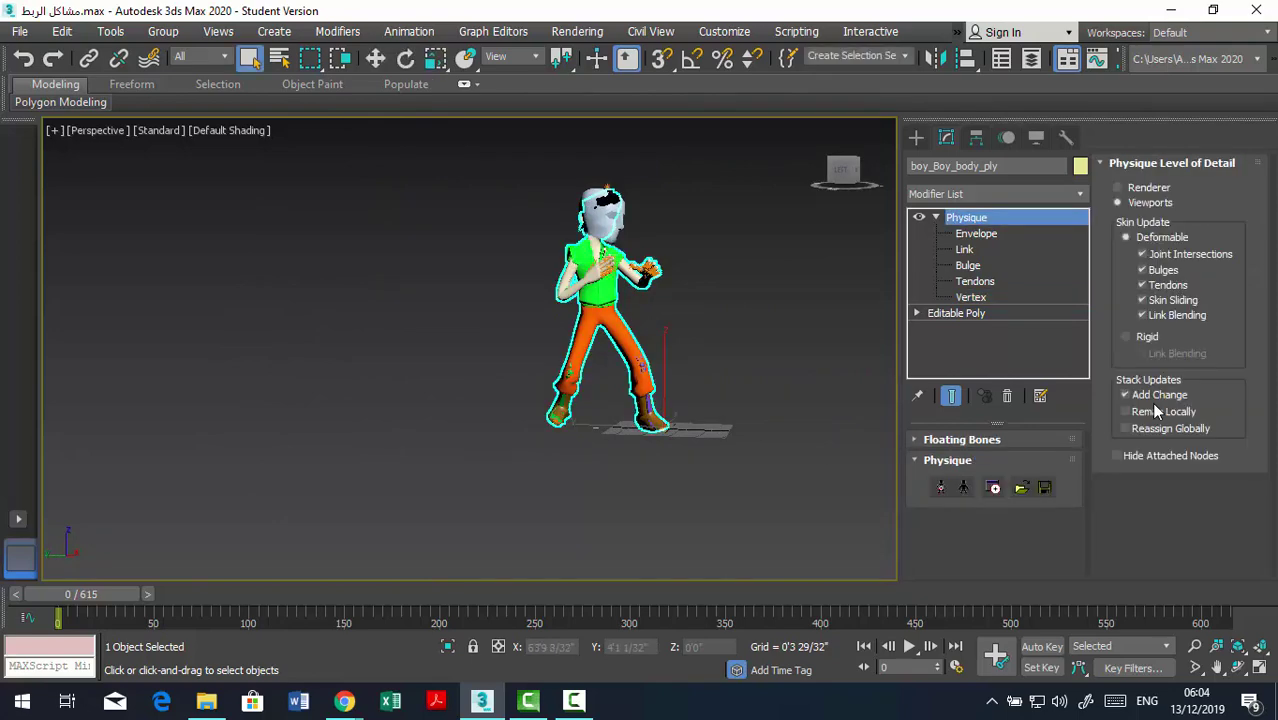
pyautogui.moveTo(60, 594); pyautogui.dragTo(116, 594)
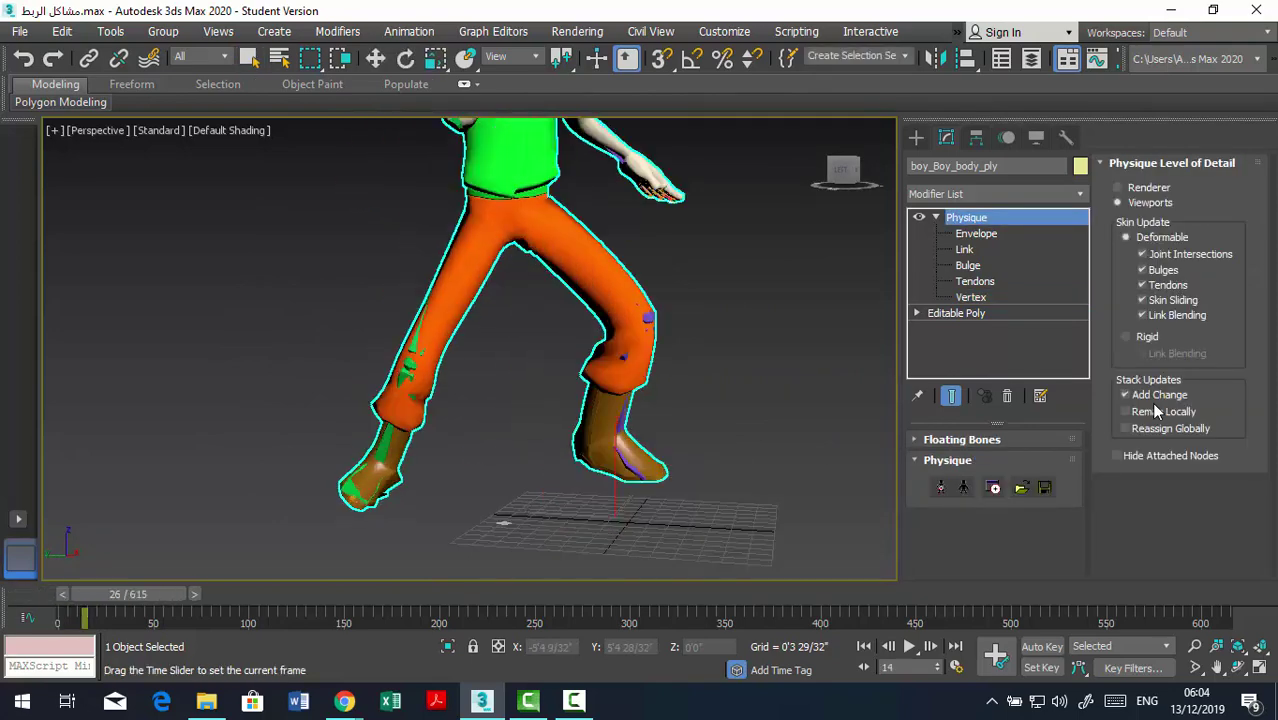
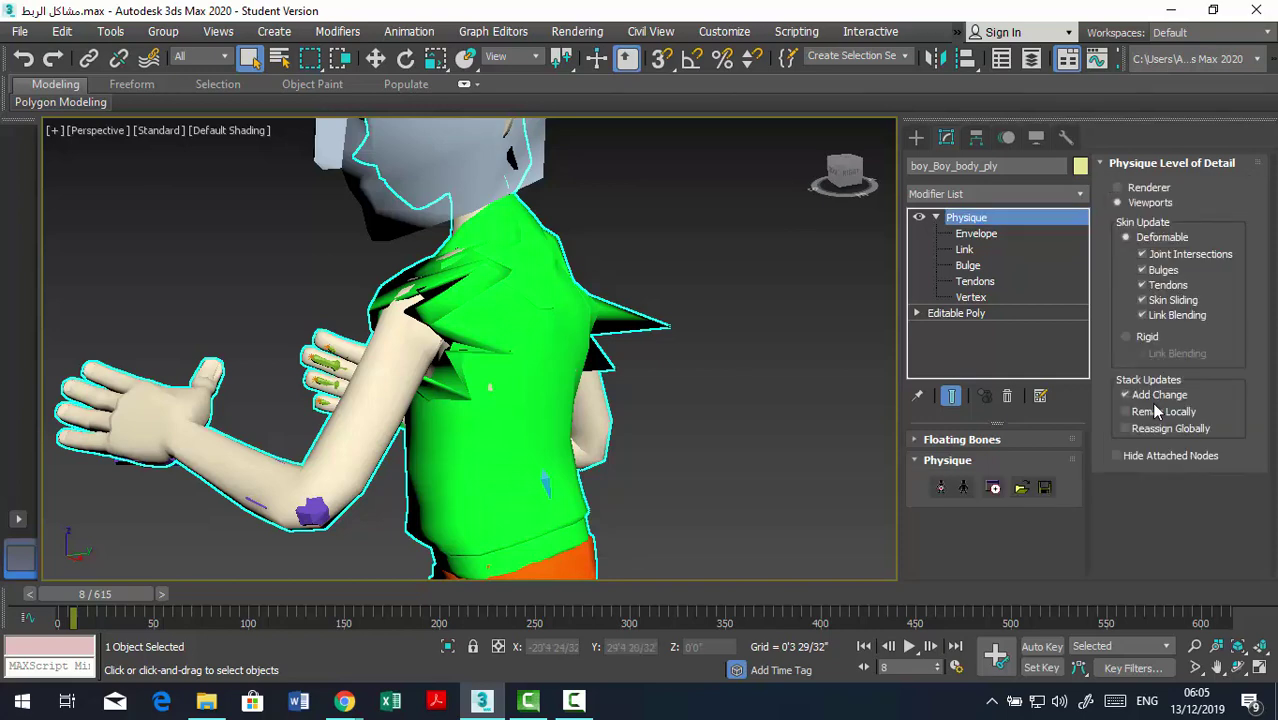
# Select the spike-tip vertex in Physique Vertex mode, then exit and frame Bip001 Head.
pyautogui.press('5')
pyautogui.moveTo(670, 303); pyautogui.dragTo(707, 331)
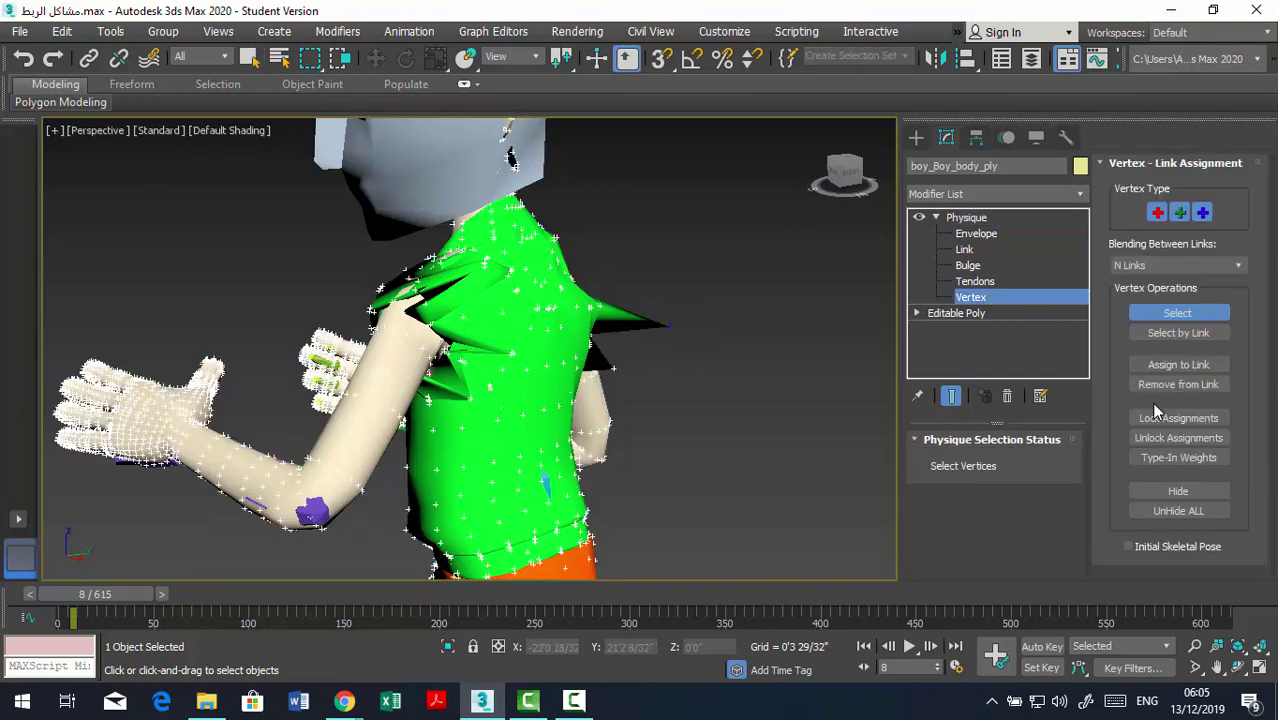
pyautogui.moveTo(642, 277); pyautogui.dragTo(747, 328)
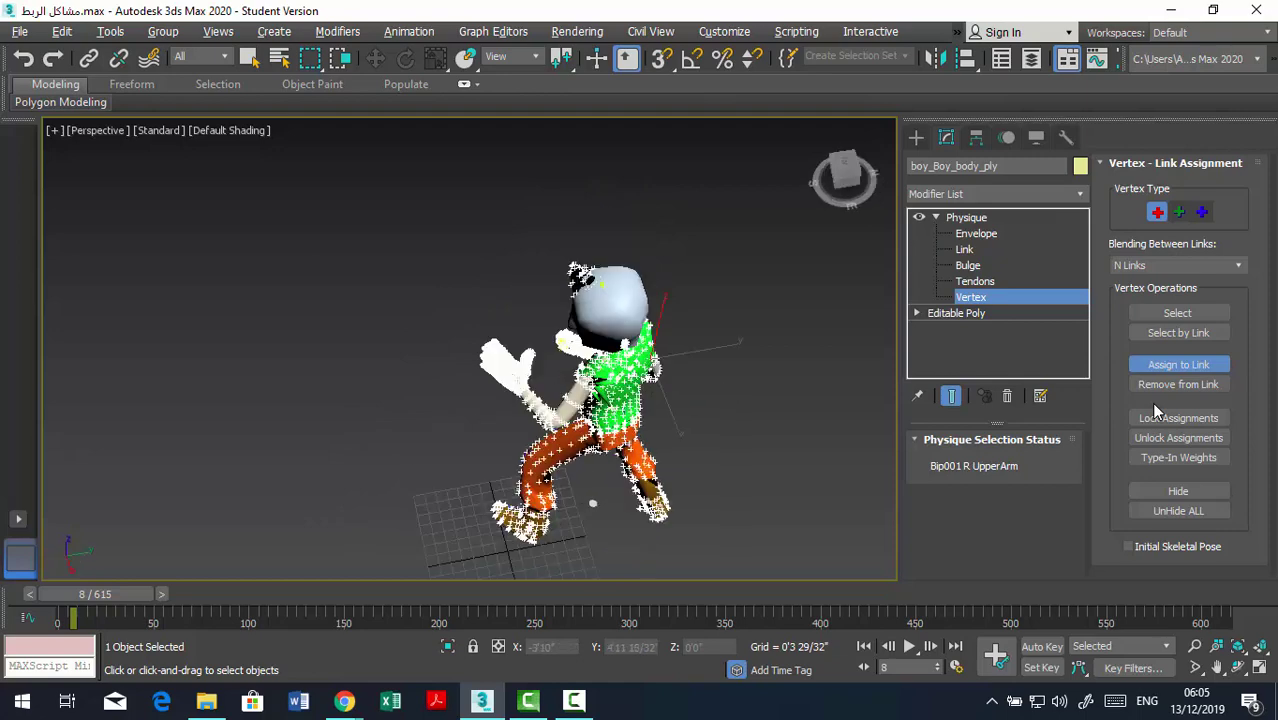
pyautogui.hotkey('ctrl', 'b')
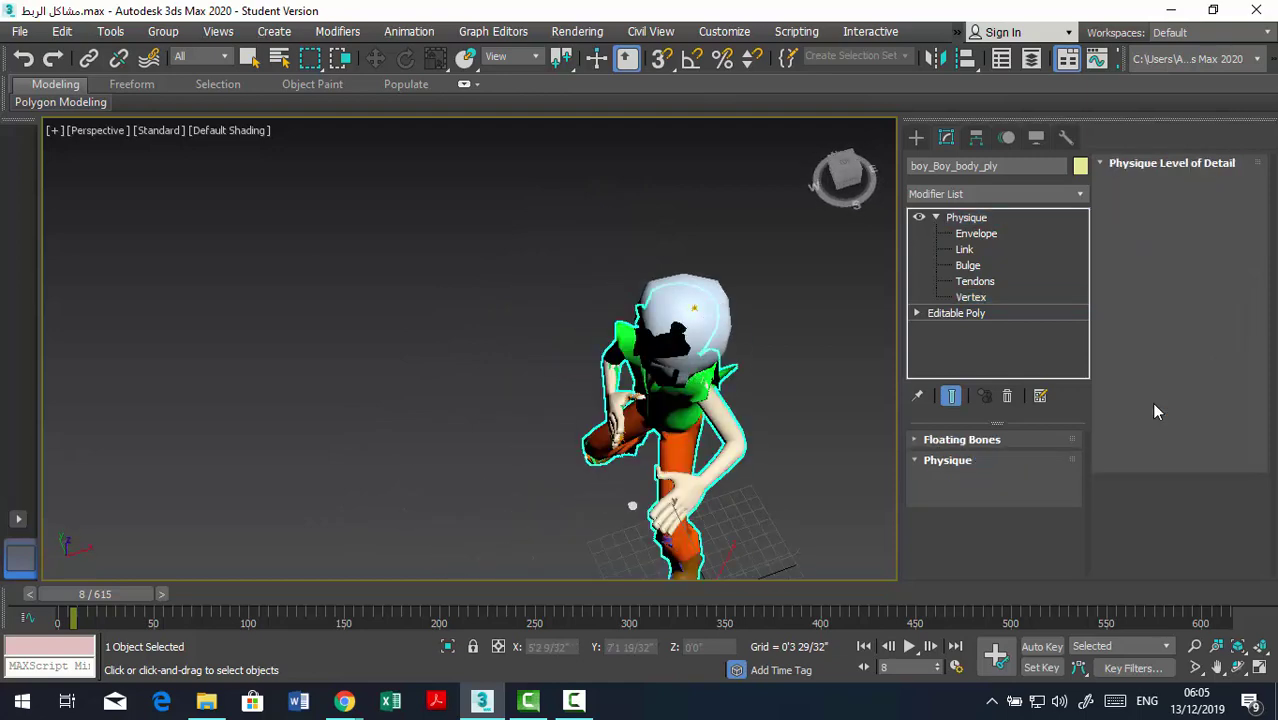
pyautogui.press('z')
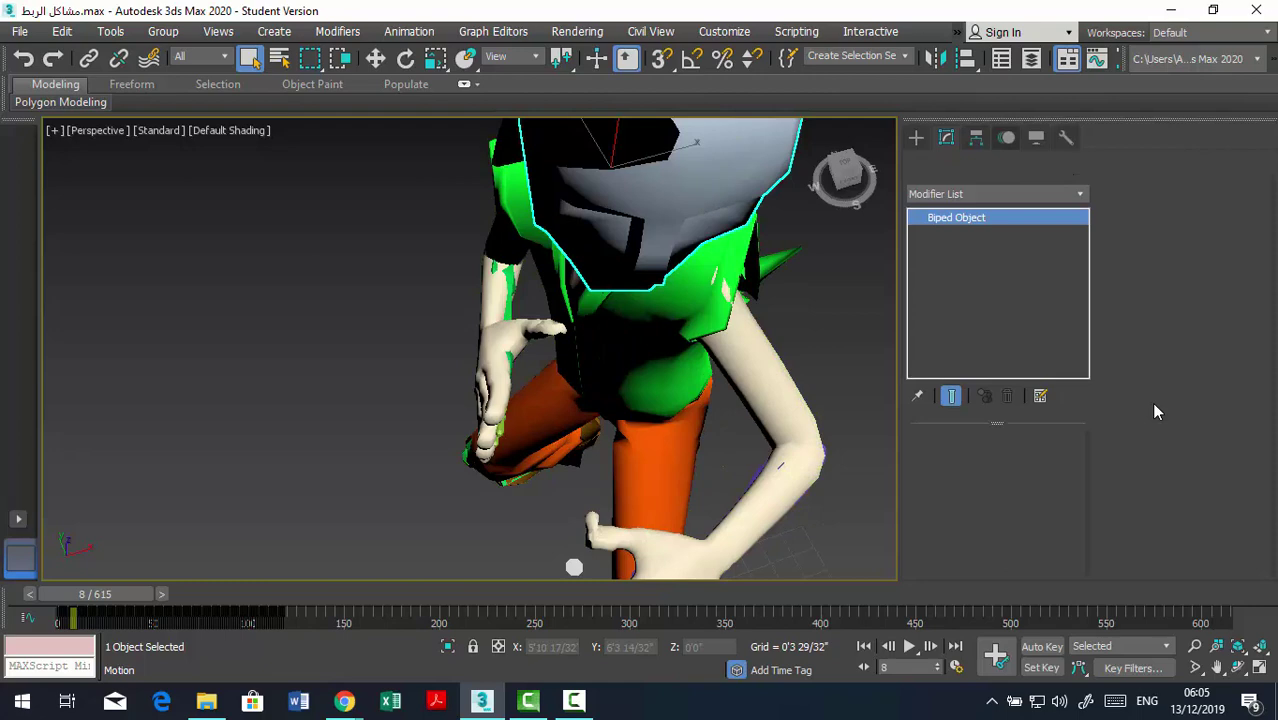
# Clear all animation from the biped in the Motion panel's Keyframing Tools.
pyautogui.click(1006, 137)
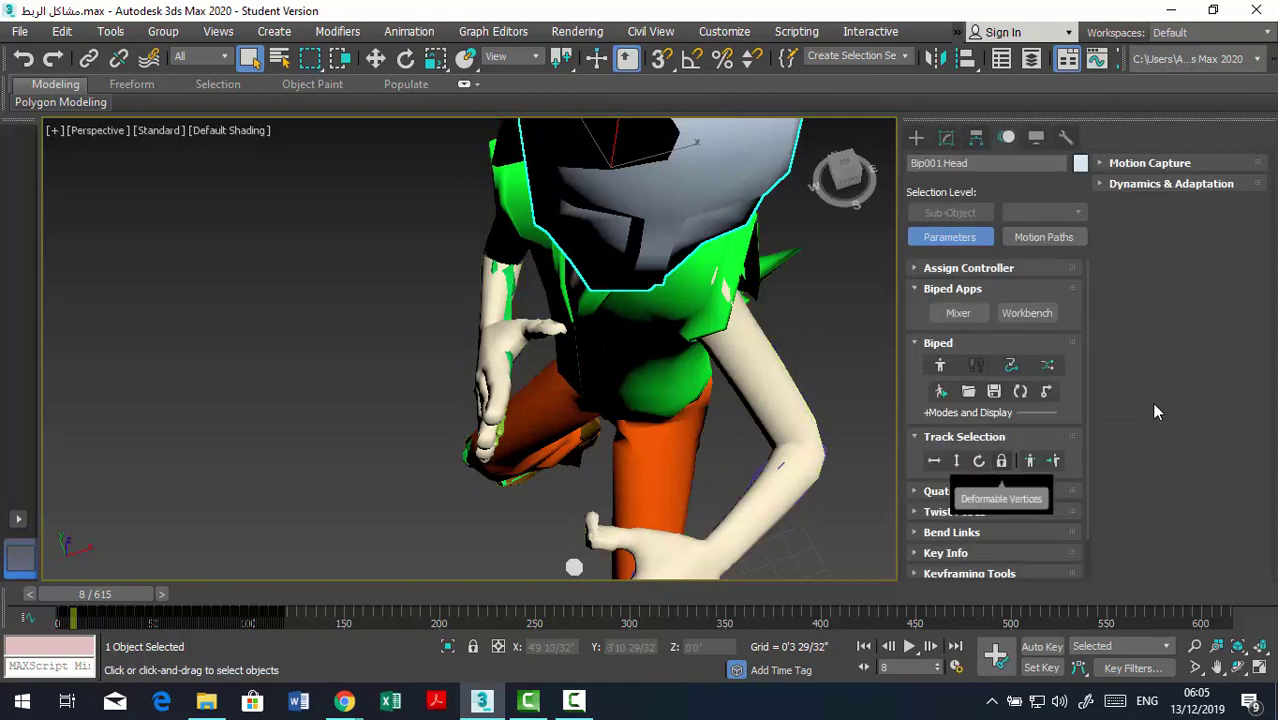
pyautogui.scroll(-2, 1155, 412)
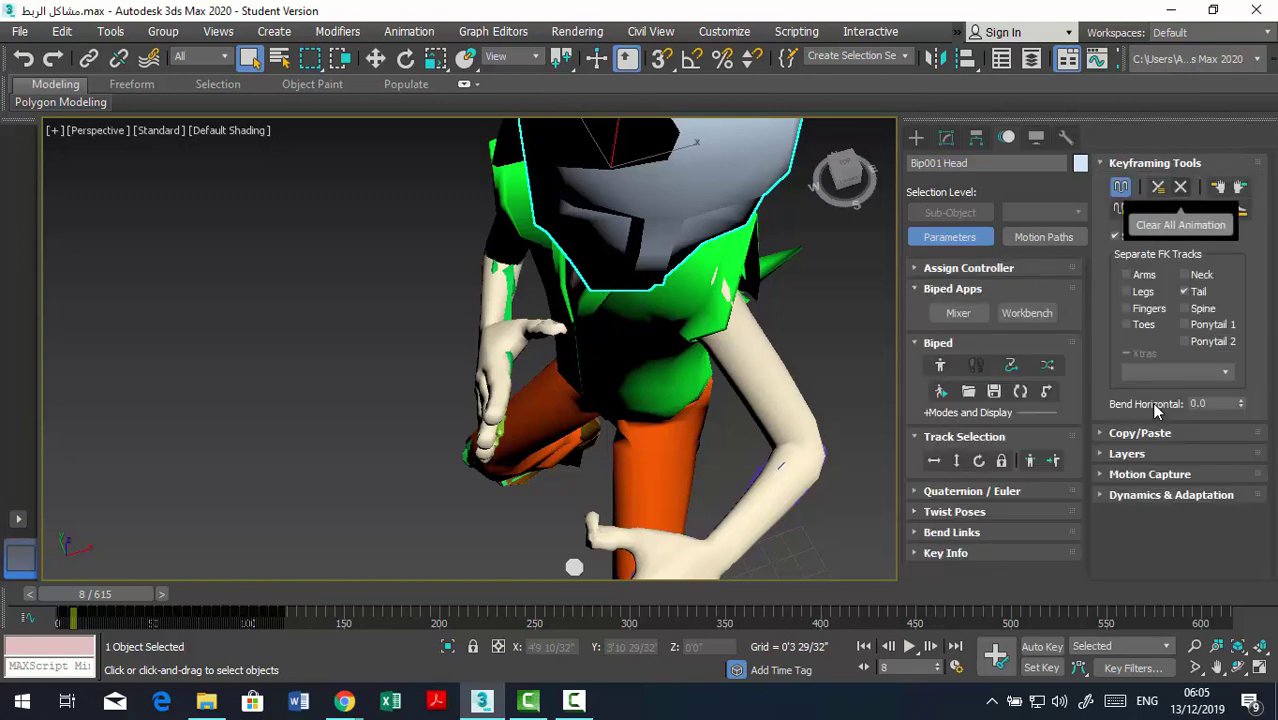
pyautogui.click(1180, 186)
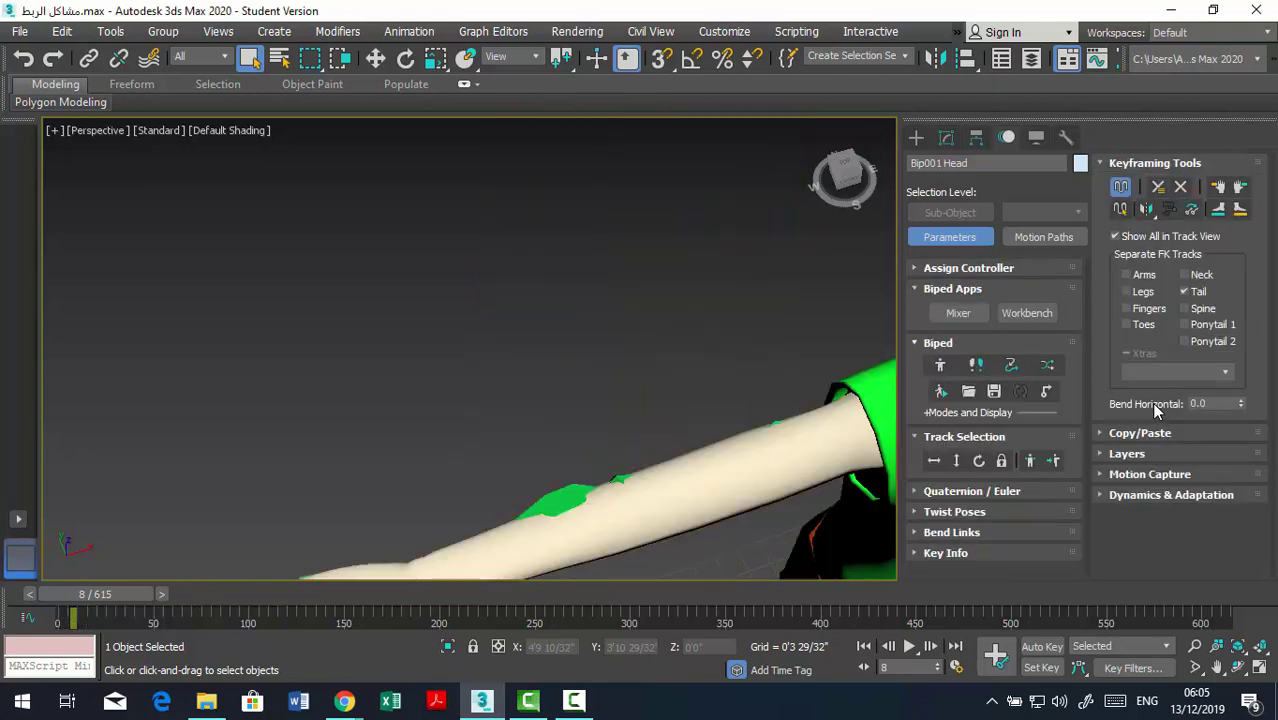
# Show the arms-out character in Top view wireframe, zoomed in on the hand's fingers.
pyautogui.press('z')
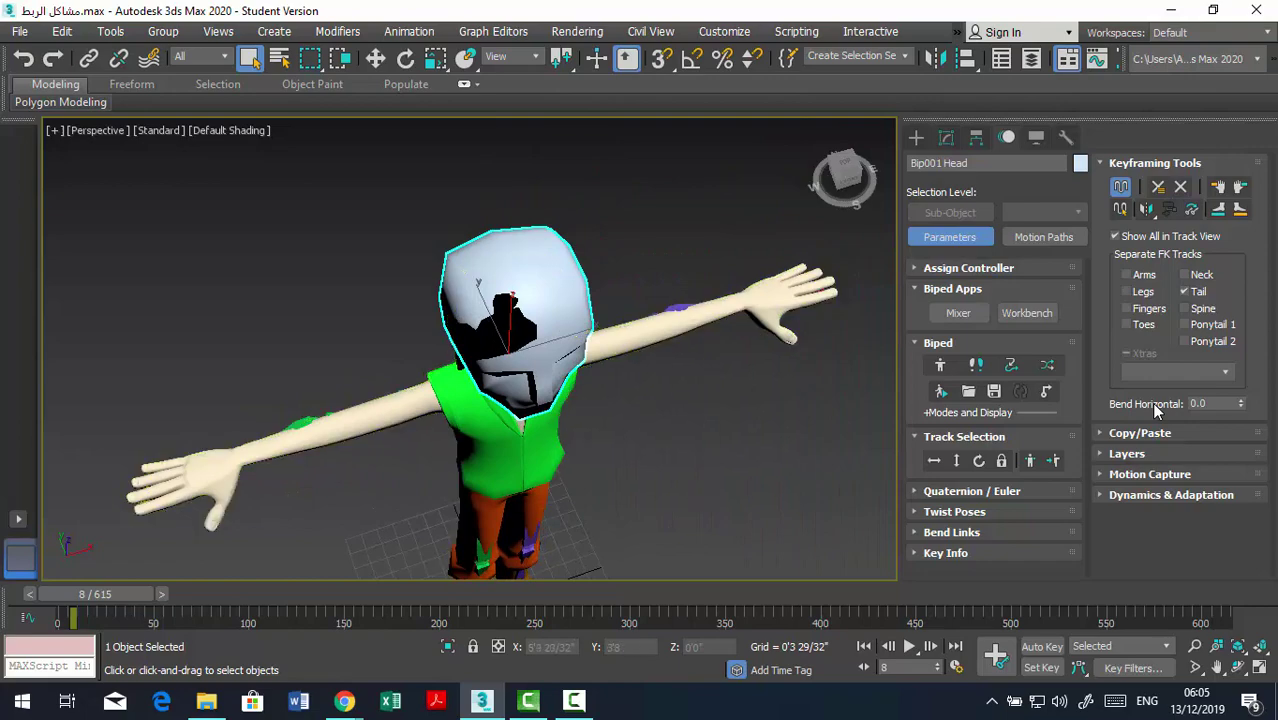
pyautogui.press('t')
pyautogui.press('F3')
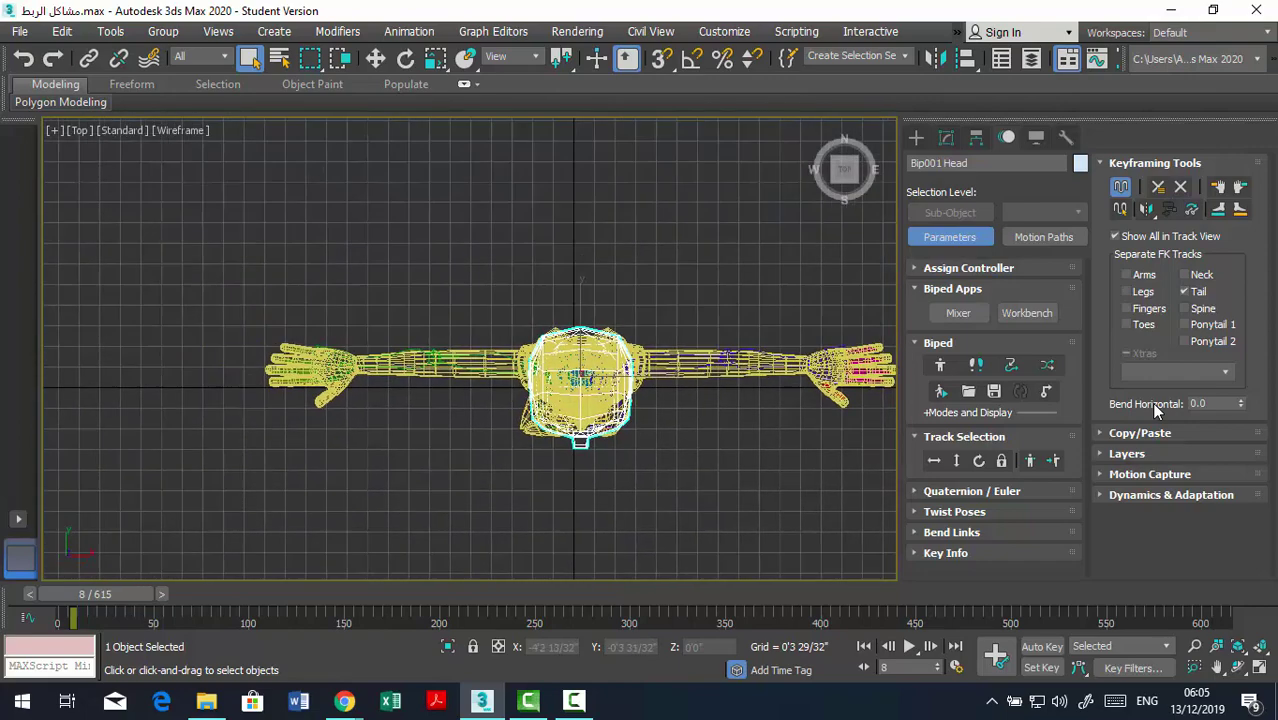
pyautogui.press('[')
pyautogui.press('[')
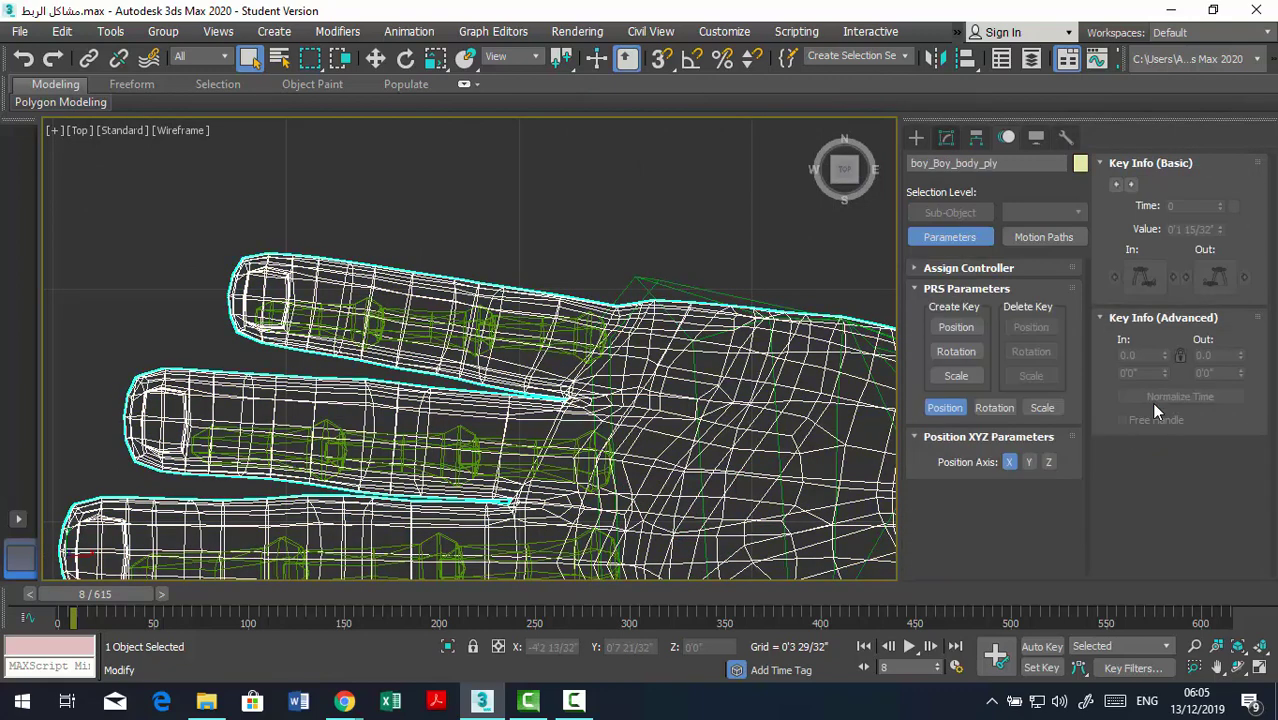
# In Physique Vertex mode, select vertices by link for Finger42, Finger41 and Finger4.
pyautogui.press('5')
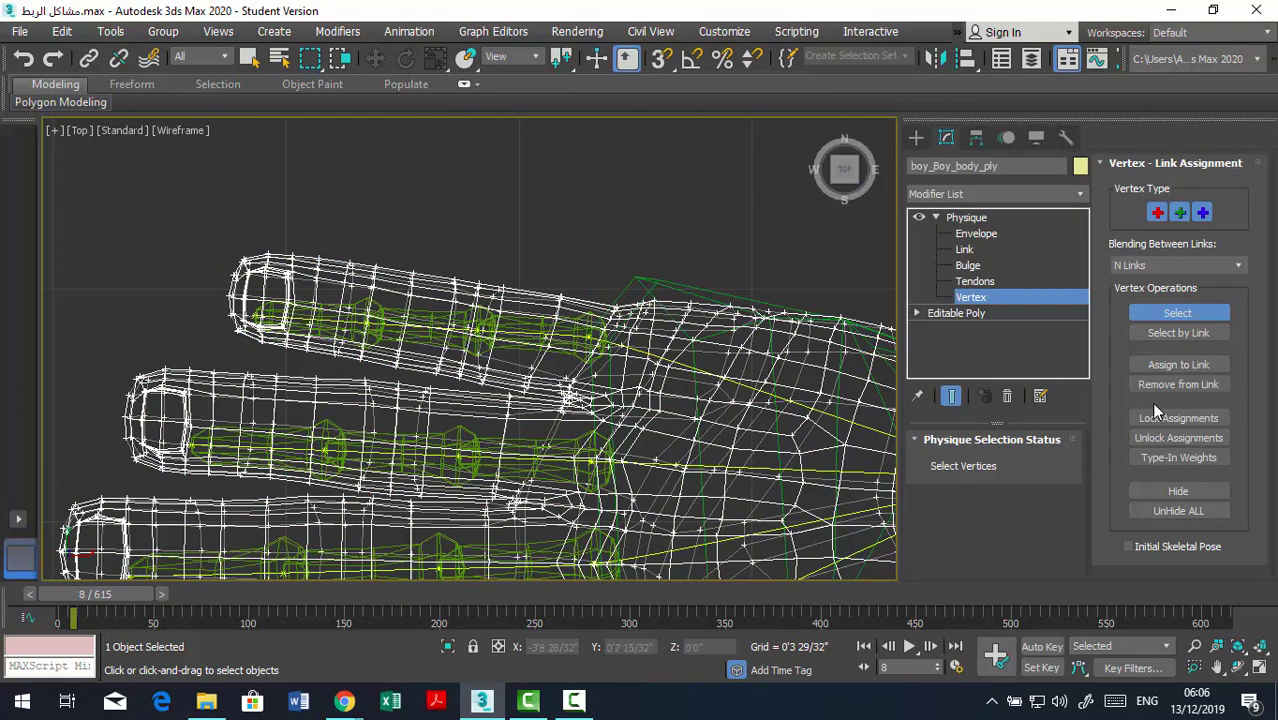
pyautogui.press('1')
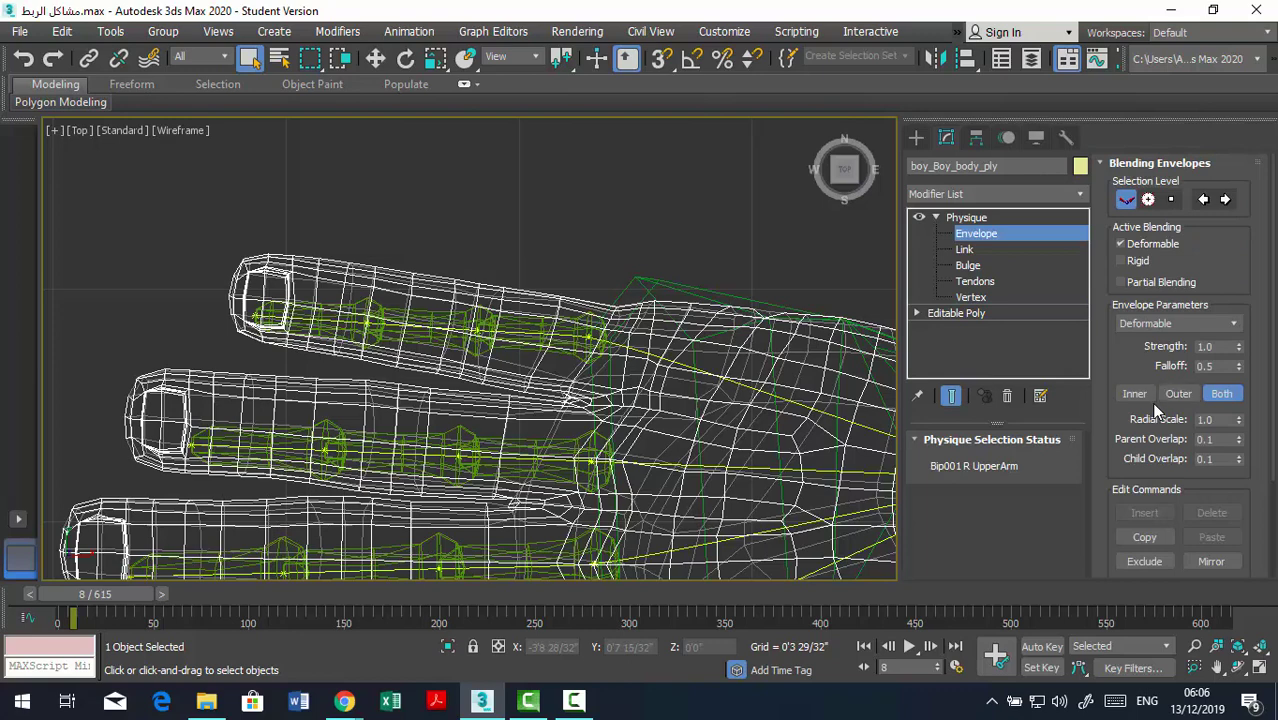
pyautogui.press('5')
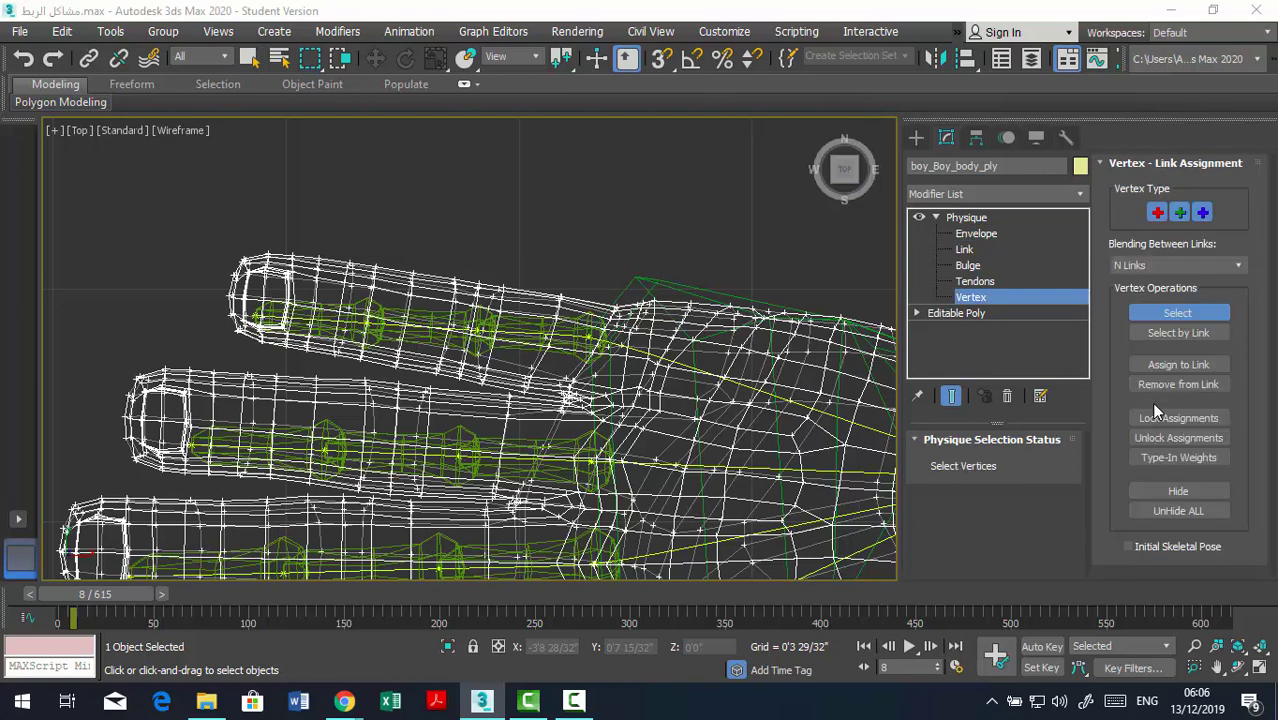
pyautogui.scroll(-2, 360, 408)
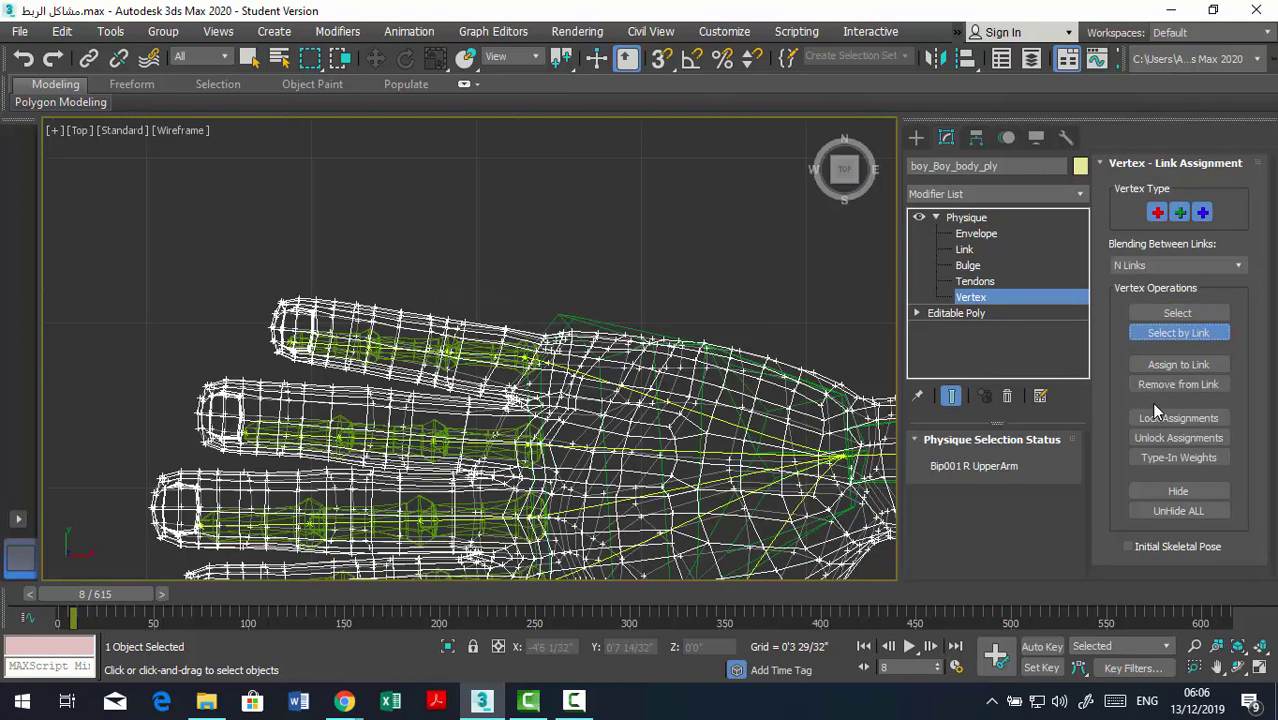
pyautogui.click(322, 350)
pyautogui.scroll(2, 348, 362)
pyautogui.scroll(2, 348, 362)
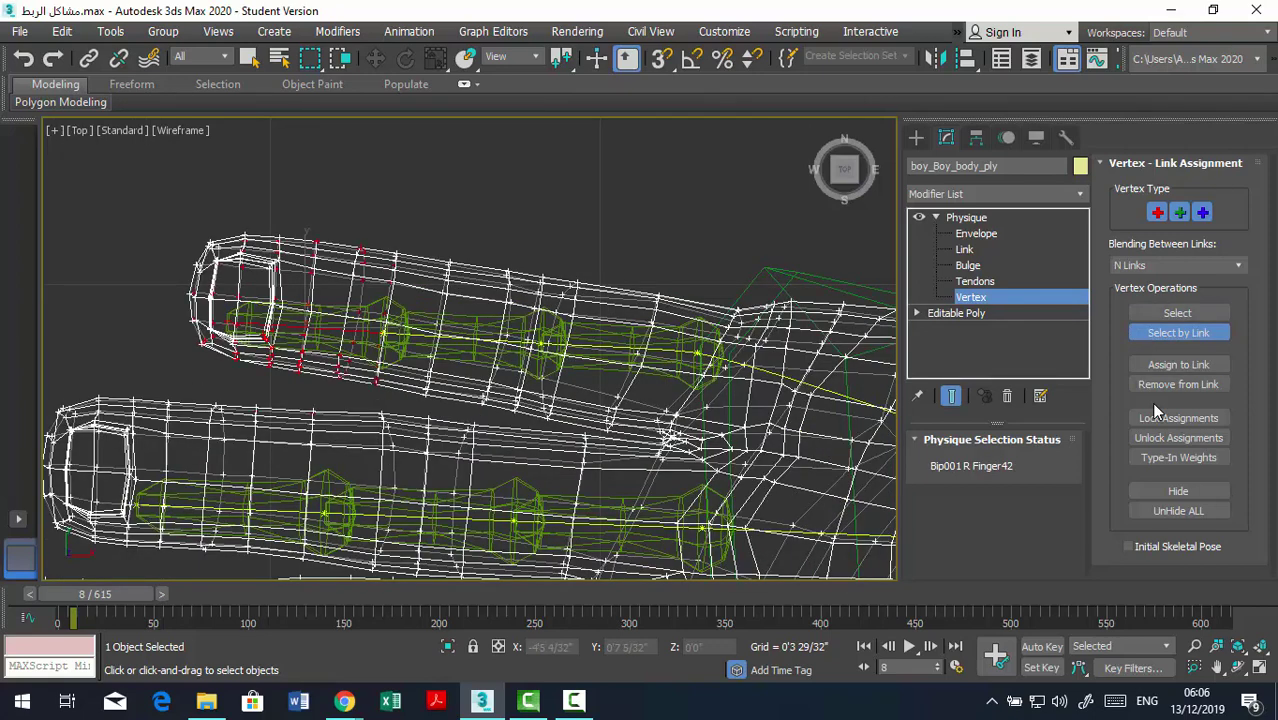
pyautogui.click(460, 340)
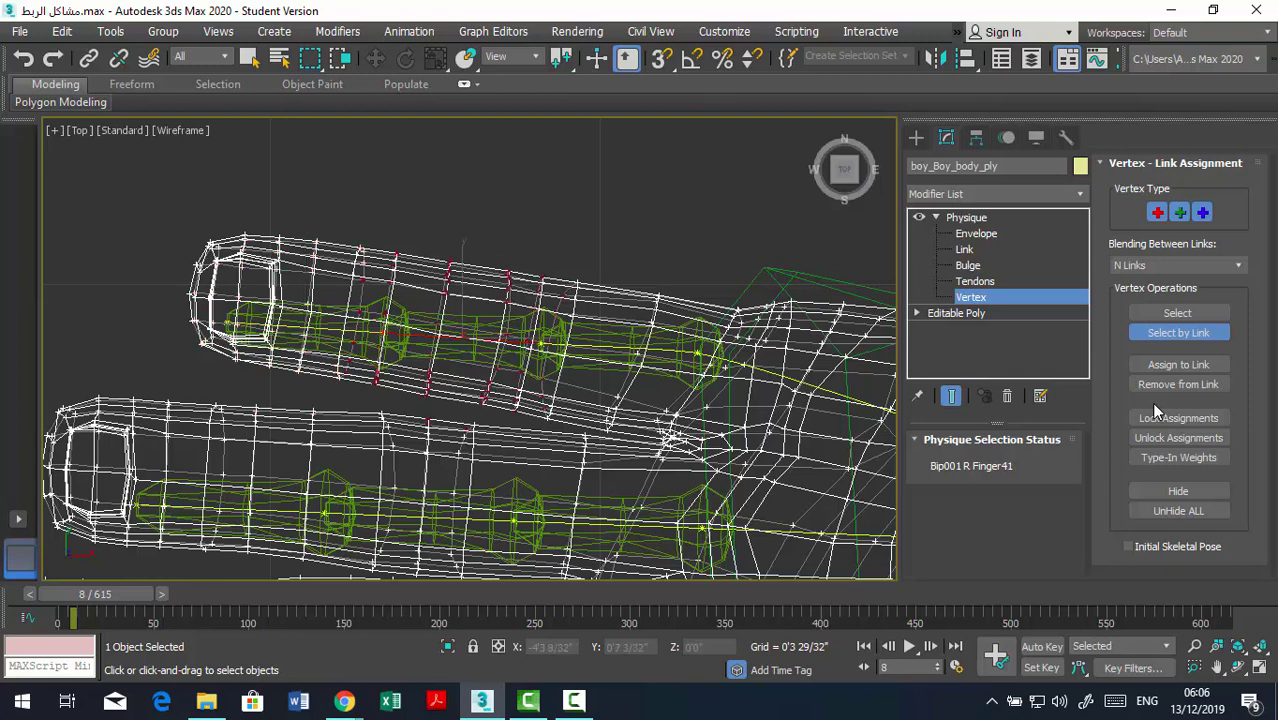
pyautogui.click(620, 345)
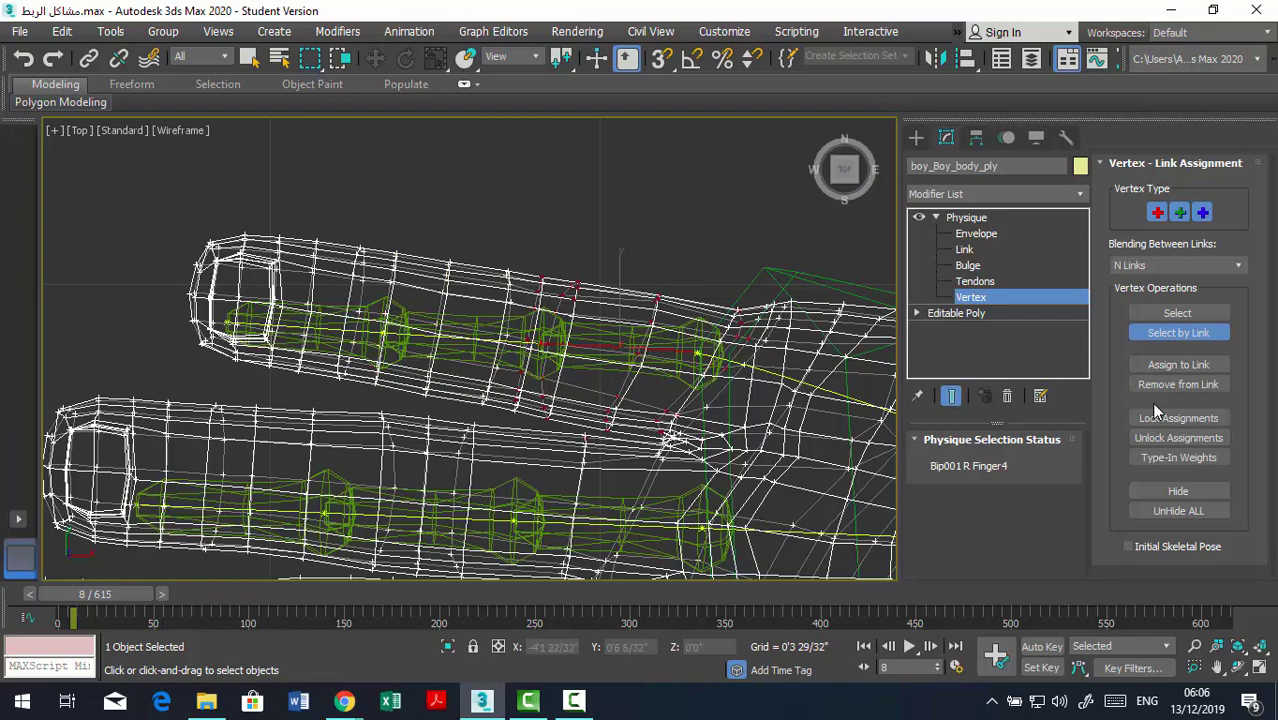
# Select the vertices of Finger32 and then Finger42, framing the whole hand.
pyautogui.press('z')
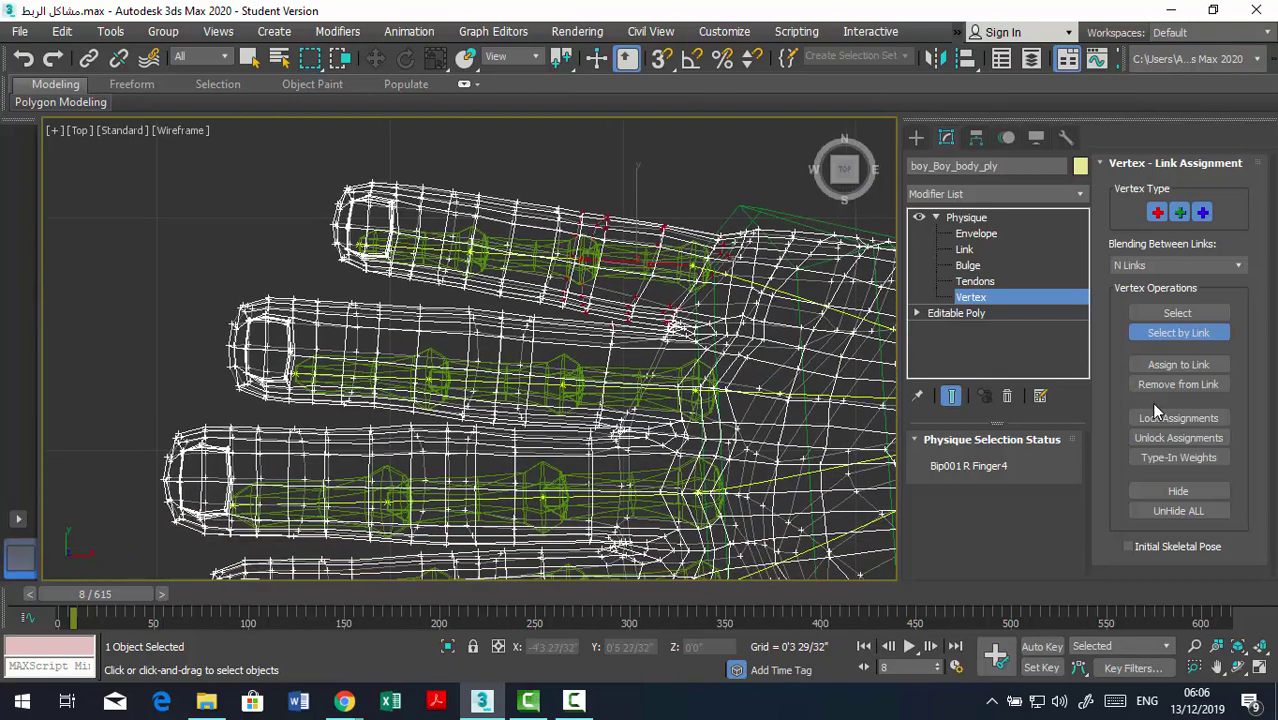
pyautogui.click(380, 300)
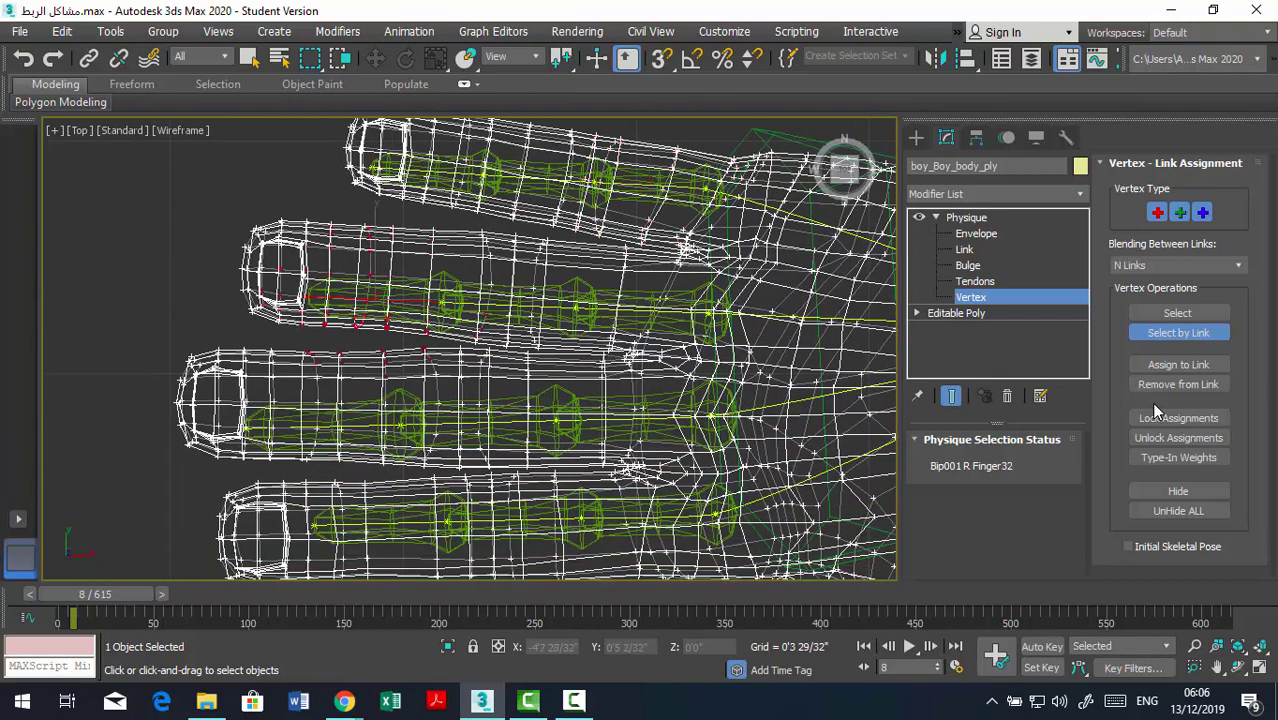
pyautogui.press('z')
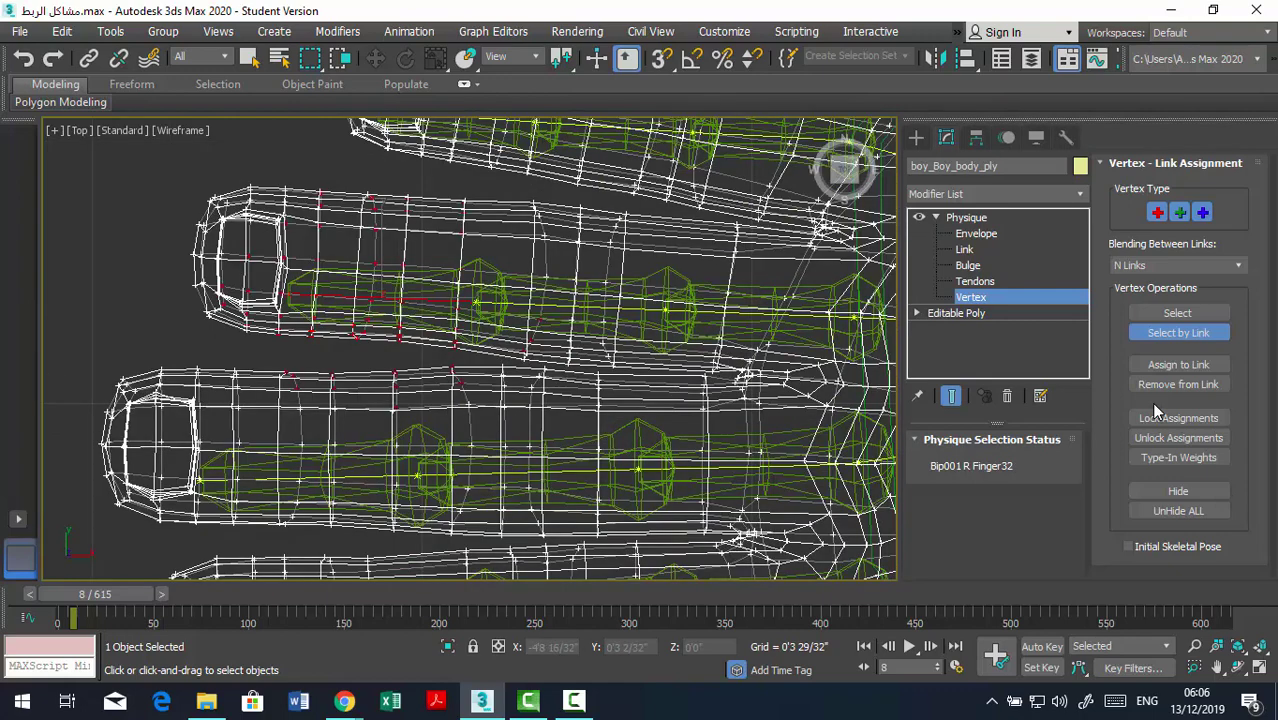
pyautogui.hotkey('ctrl', 'a')
pyautogui.press('z')
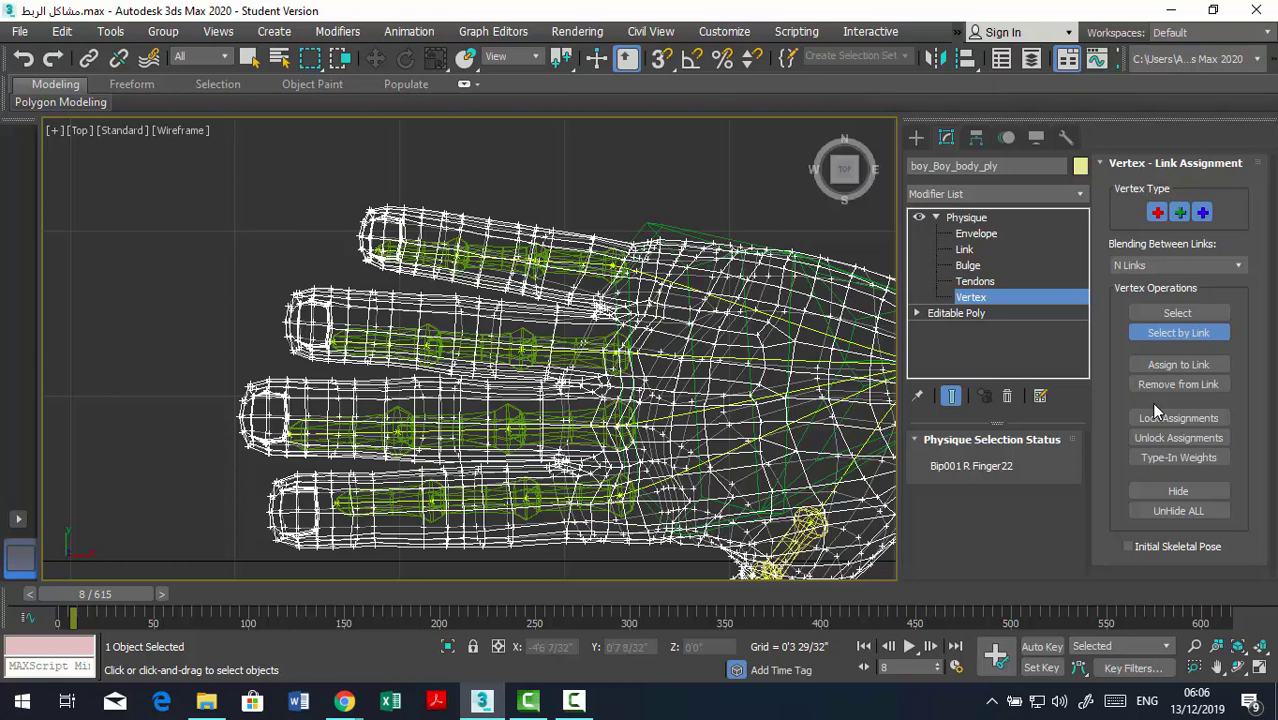
pyautogui.click(418, 252)
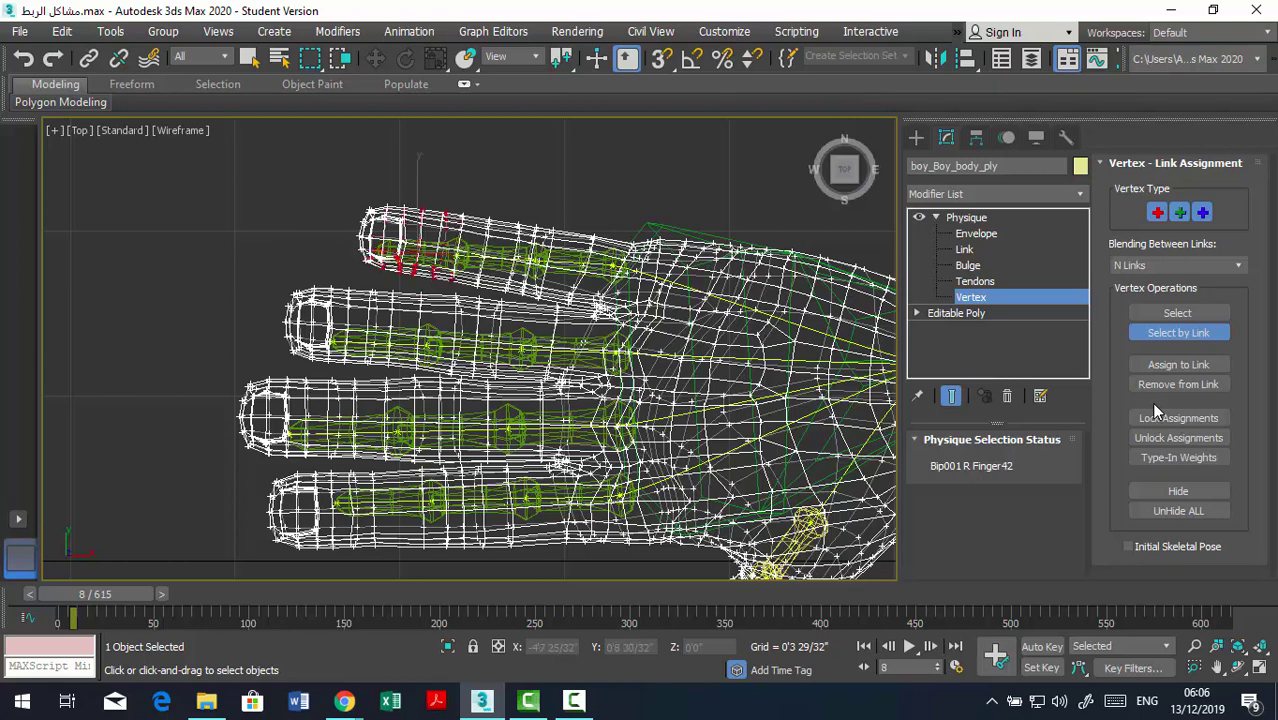
pyautogui.press('[')
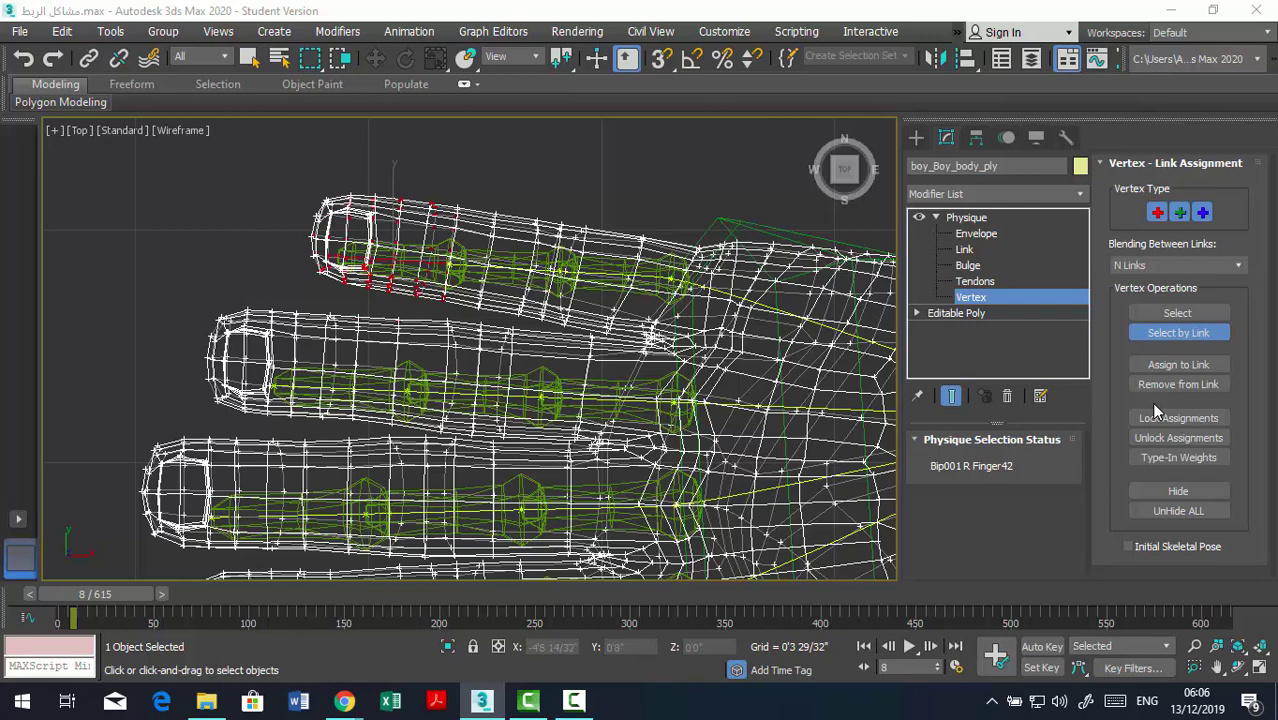
pyautogui.press(']')
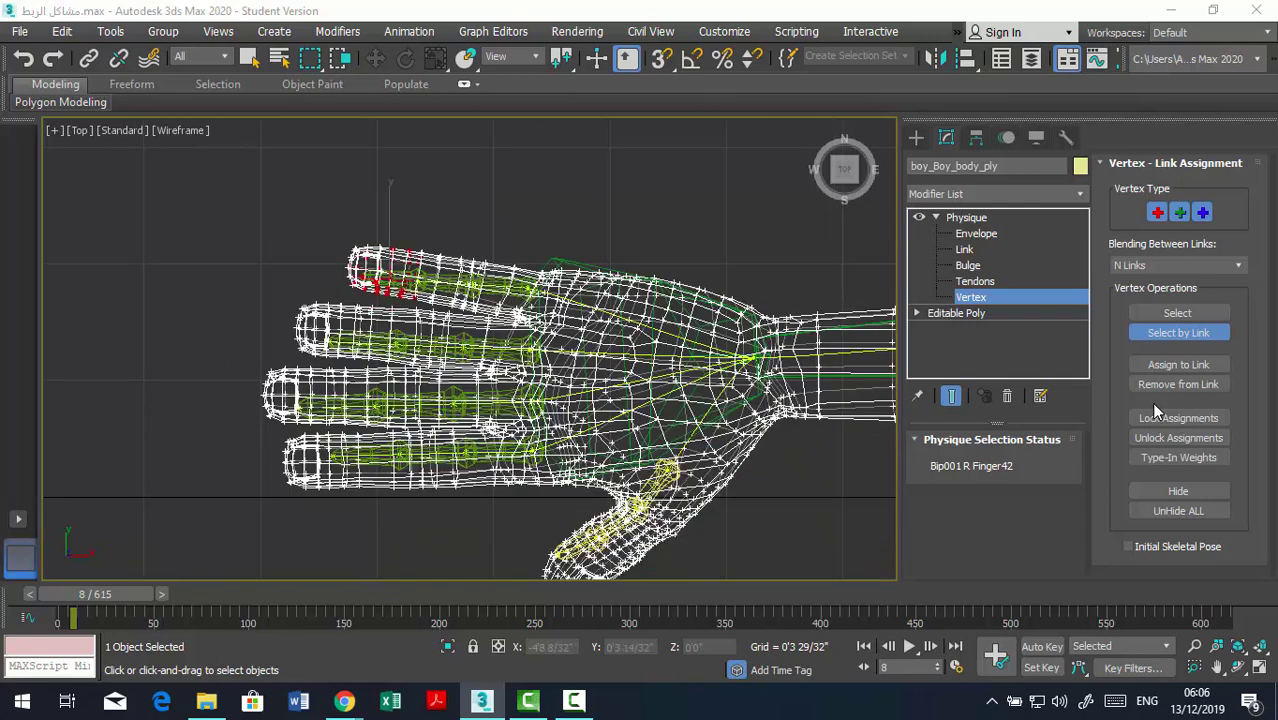
pyautogui.press('[')
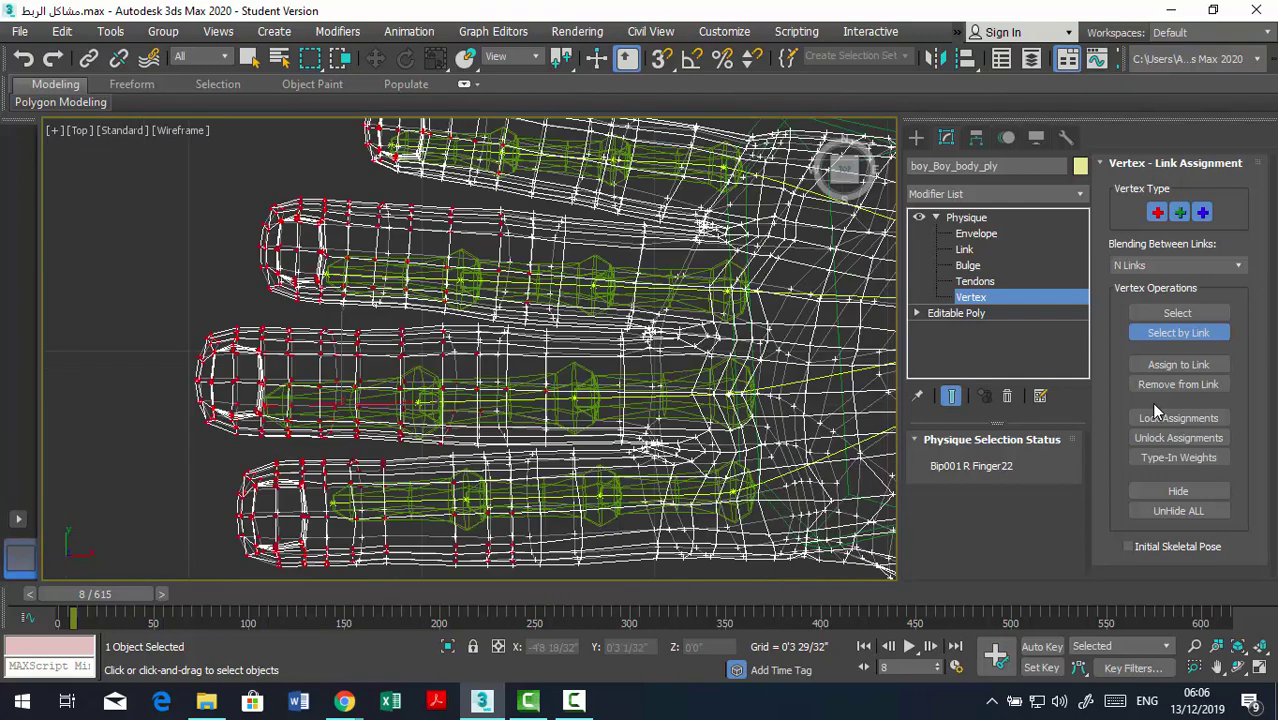
pyautogui.press(']')
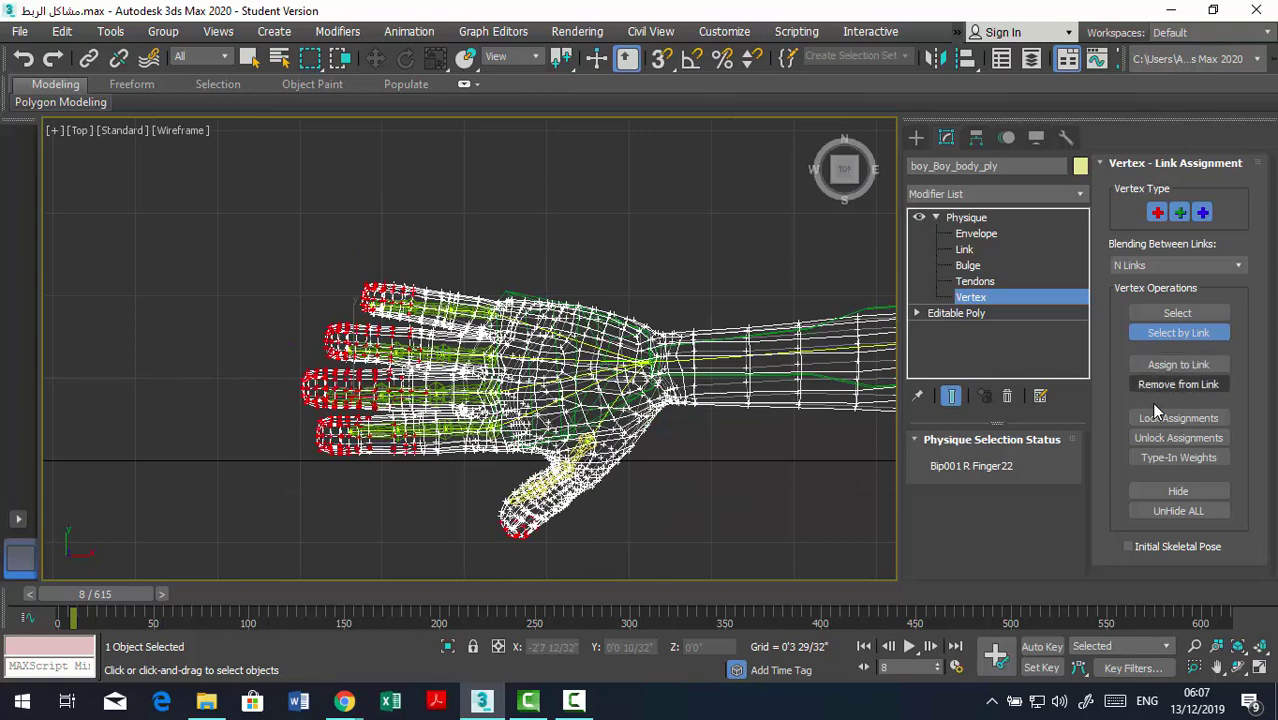
# Check the Finger21 and Finger2 link vertices, then show Finger42's vertices at the fingertip.
pyautogui.scroll(2, 355, 393)
pyautogui.scroll(2, 355, 393)
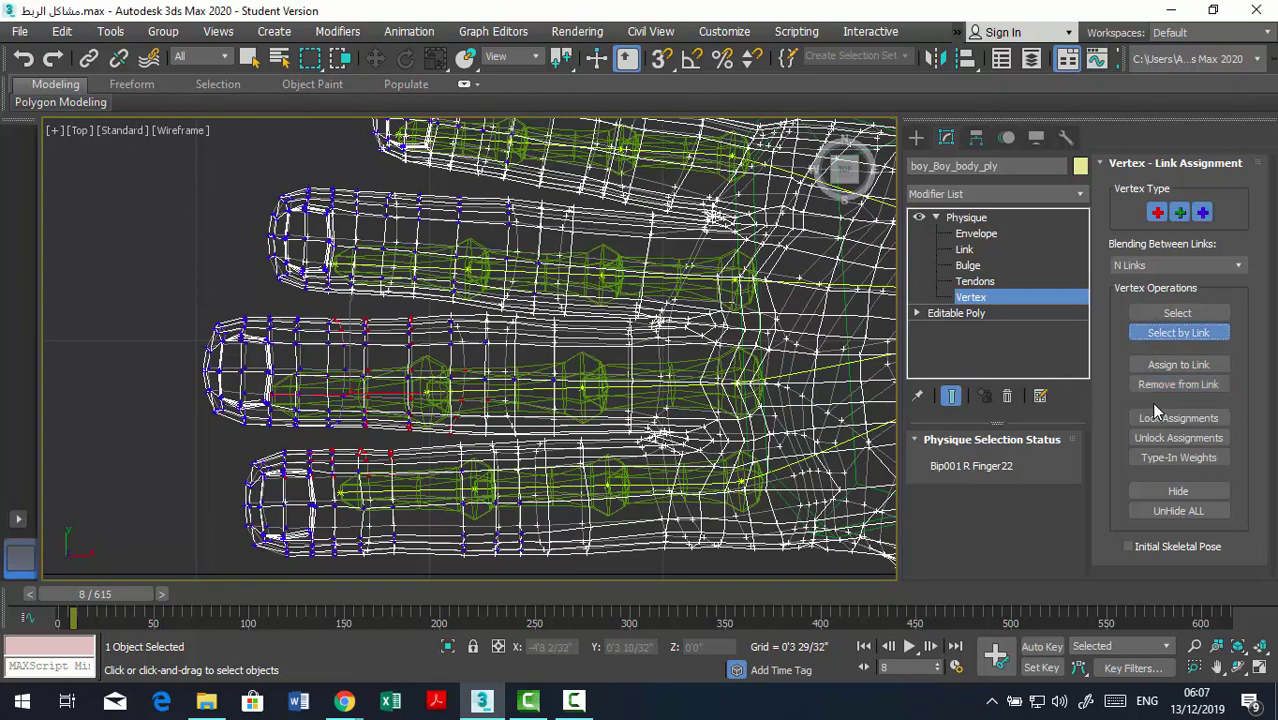
pyautogui.scroll(-1, 300, 420)
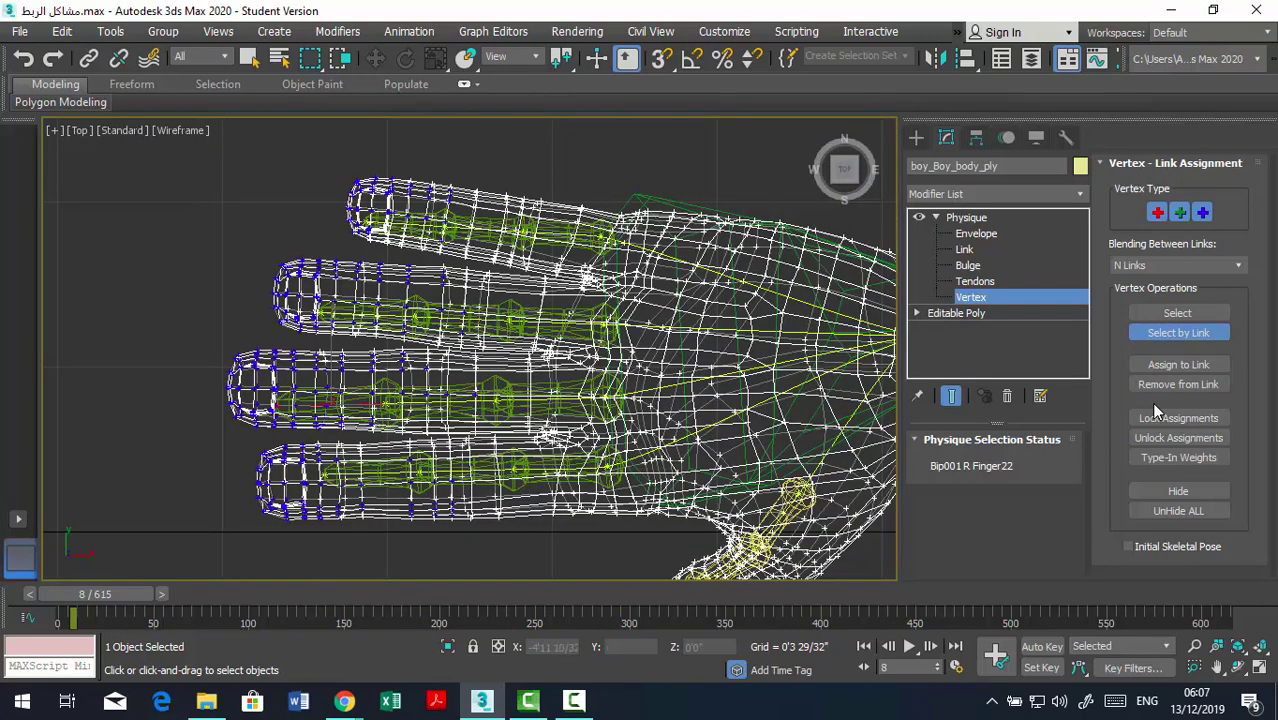
pyautogui.click(440, 400)
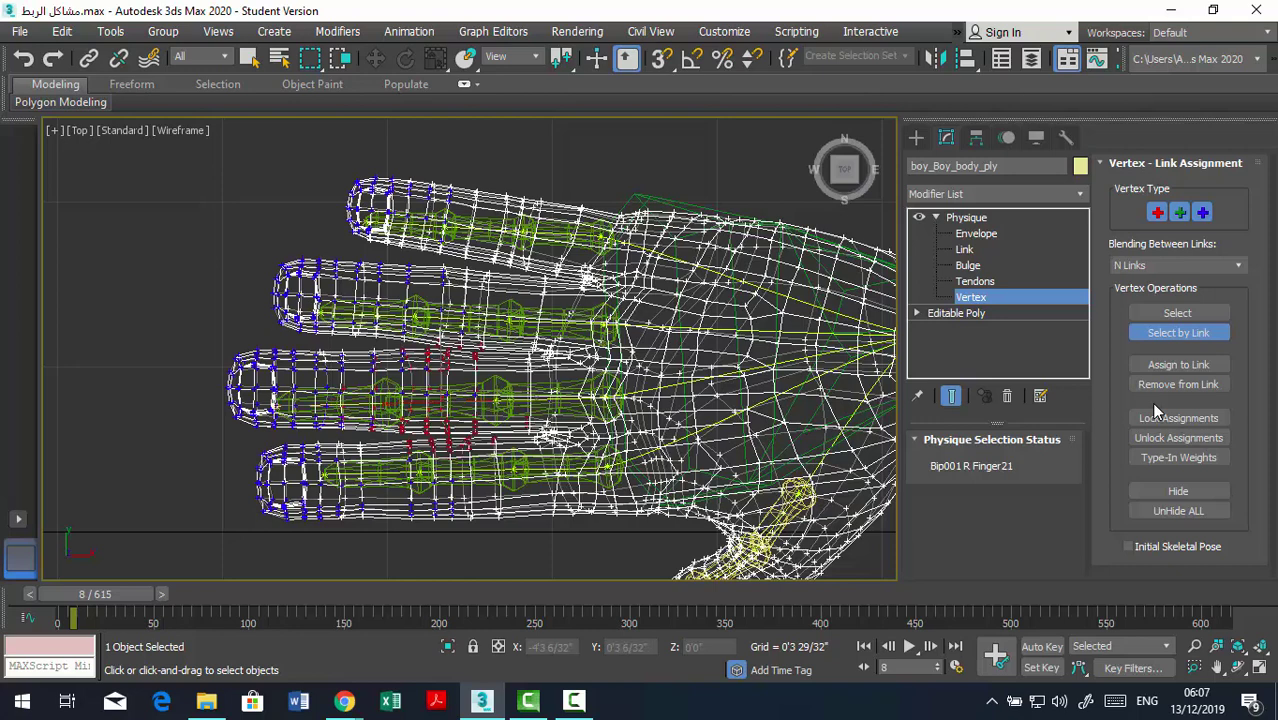
pyautogui.click(540, 399)
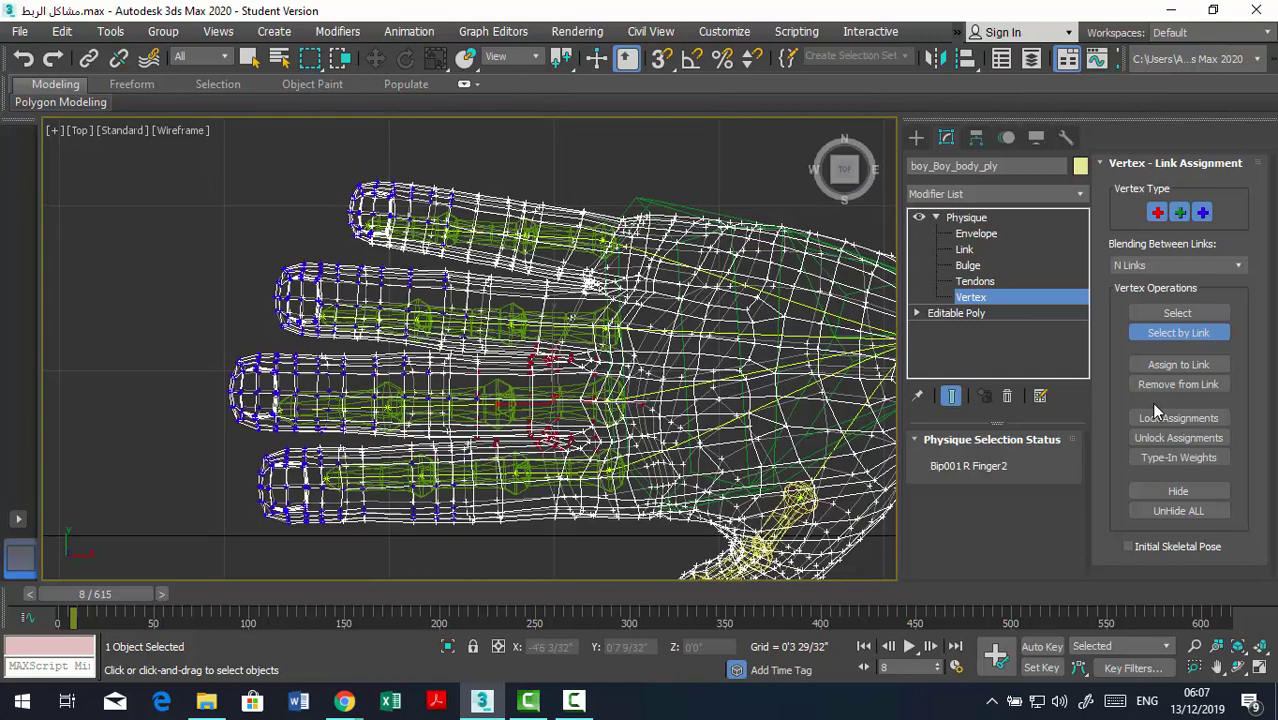
pyautogui.scroll(4, 470, 350)
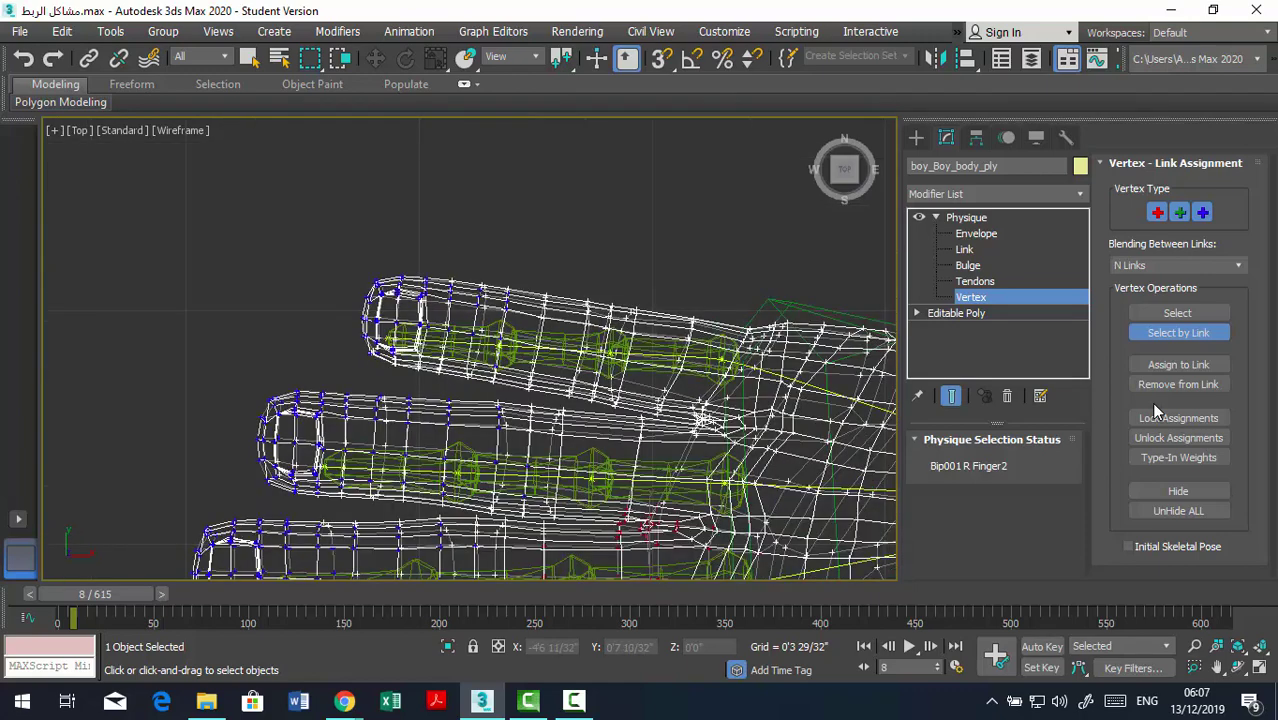
pyautogui.click(440, 341)
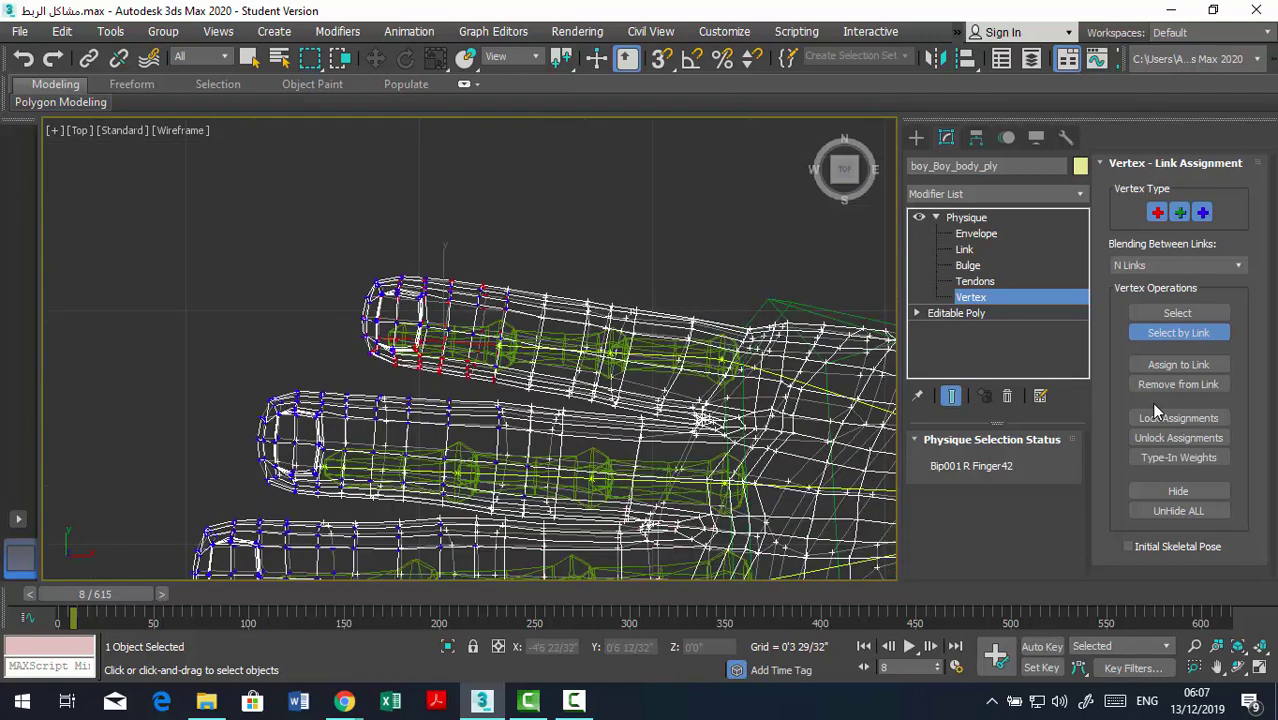
pyautogui.scroll(3, 530, 400)
pyautogui.scroll(4, 386, 400)
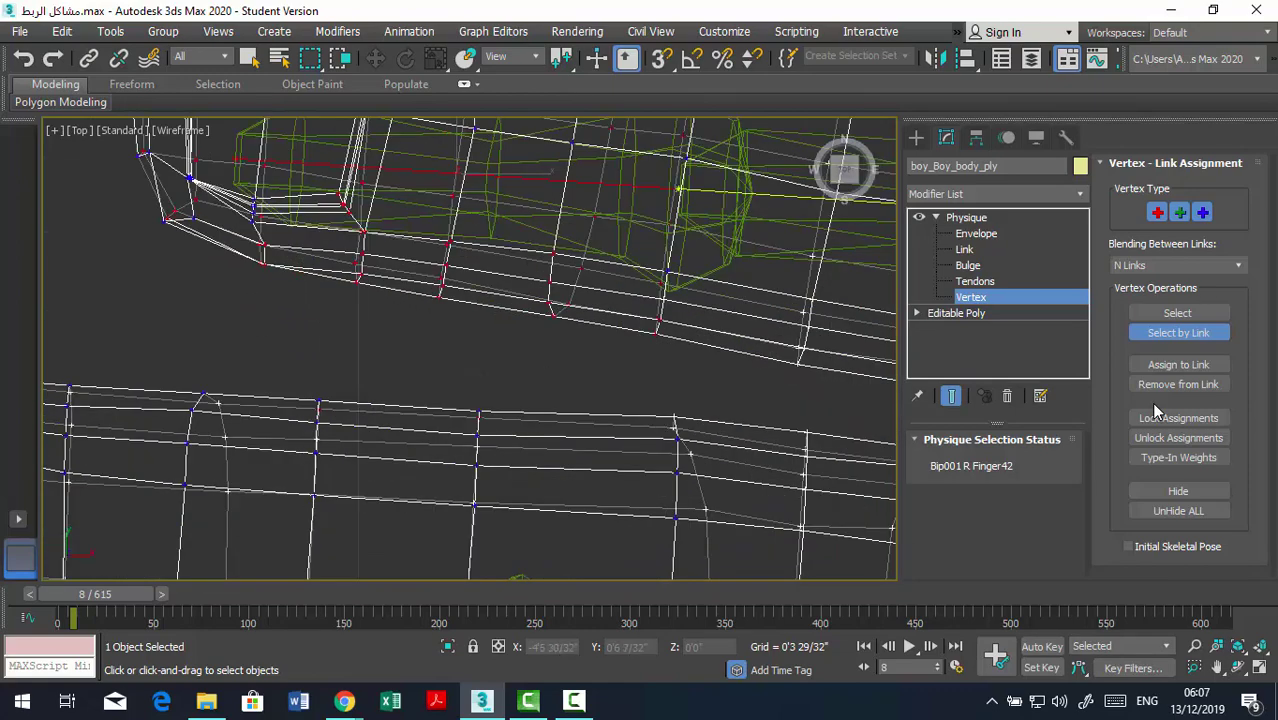
# Box-select the stray lower-finger vertices and remove them from the Finger42 link.
pyautogui.scroll(-2, 470, 350)
pyautogui.moveTo(470, 450); pyautogui.dragTo(495, 315, button='middle')
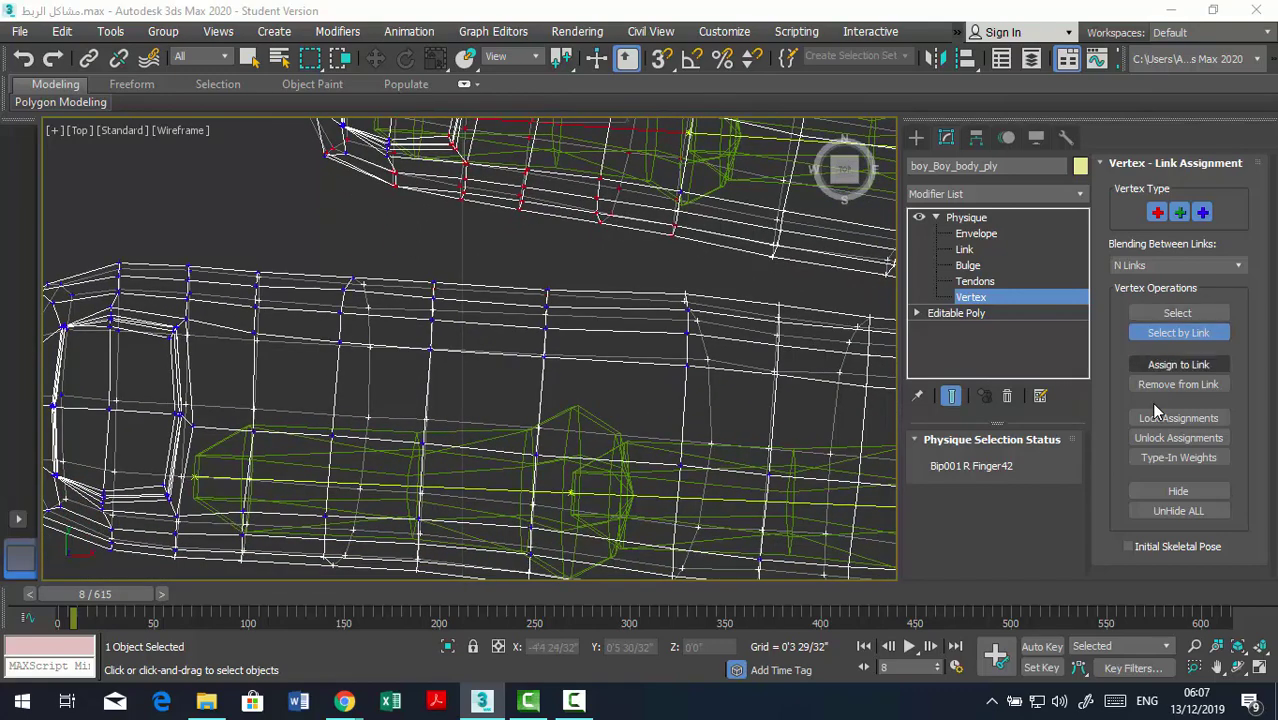
pyautogui.click(1177, 313)
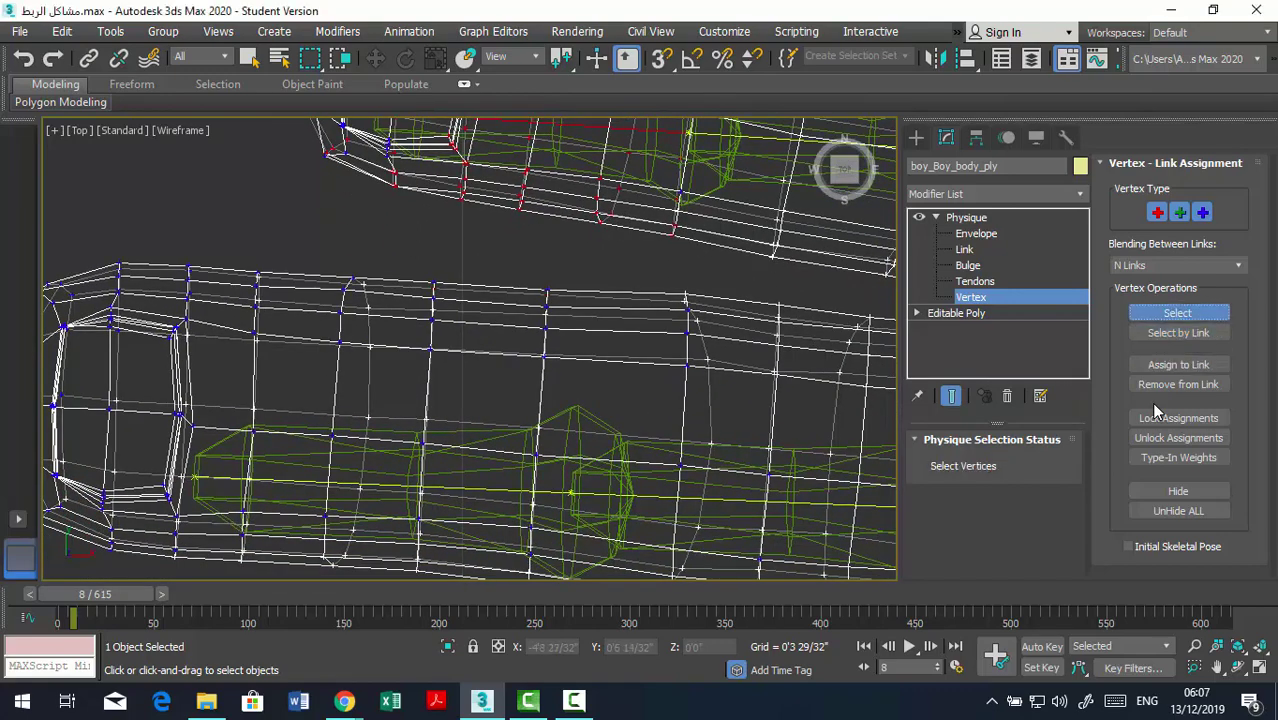
pyautogui.moveTo(155, 250)
pyautogui.mouseDown()
pyautogui.moveTo(435, 347)
pyautogui.moveTo(767, 505)
pyautogui.mouseUp()
pyautogui.moveTo(767, 505); pyautogui.dragTo(767, 518)
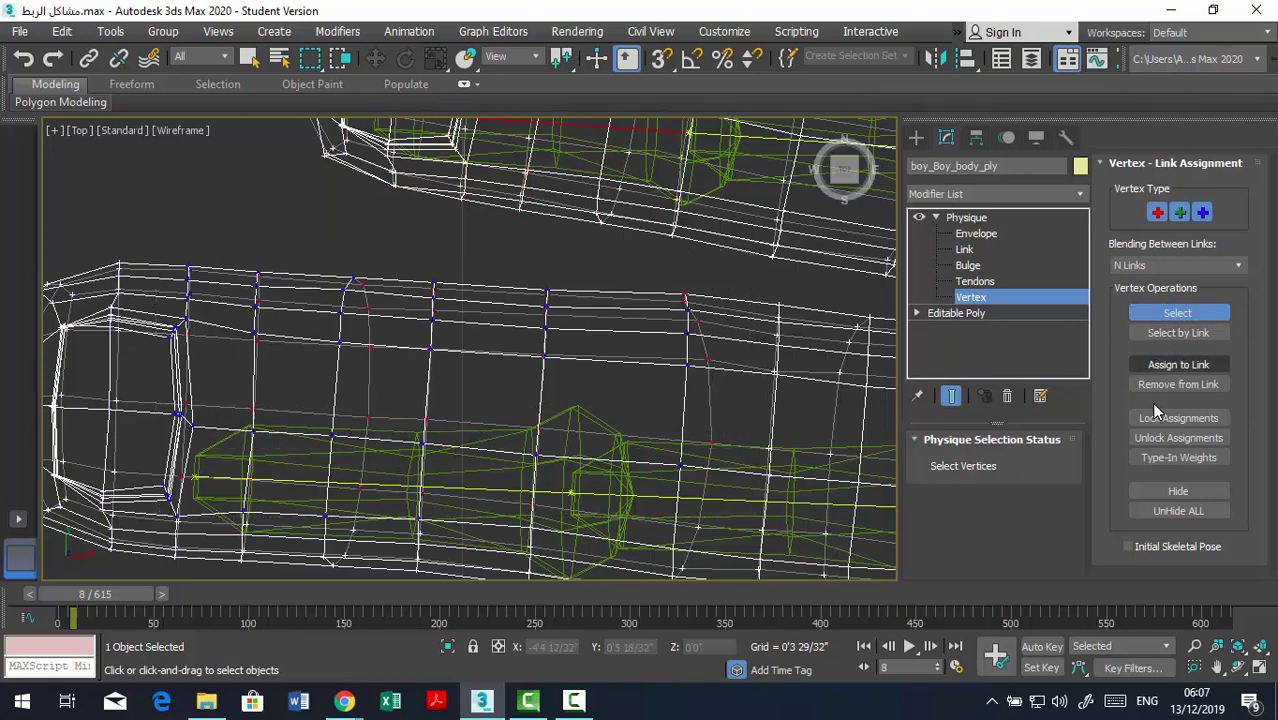
pyautogui.click(1178, 384)
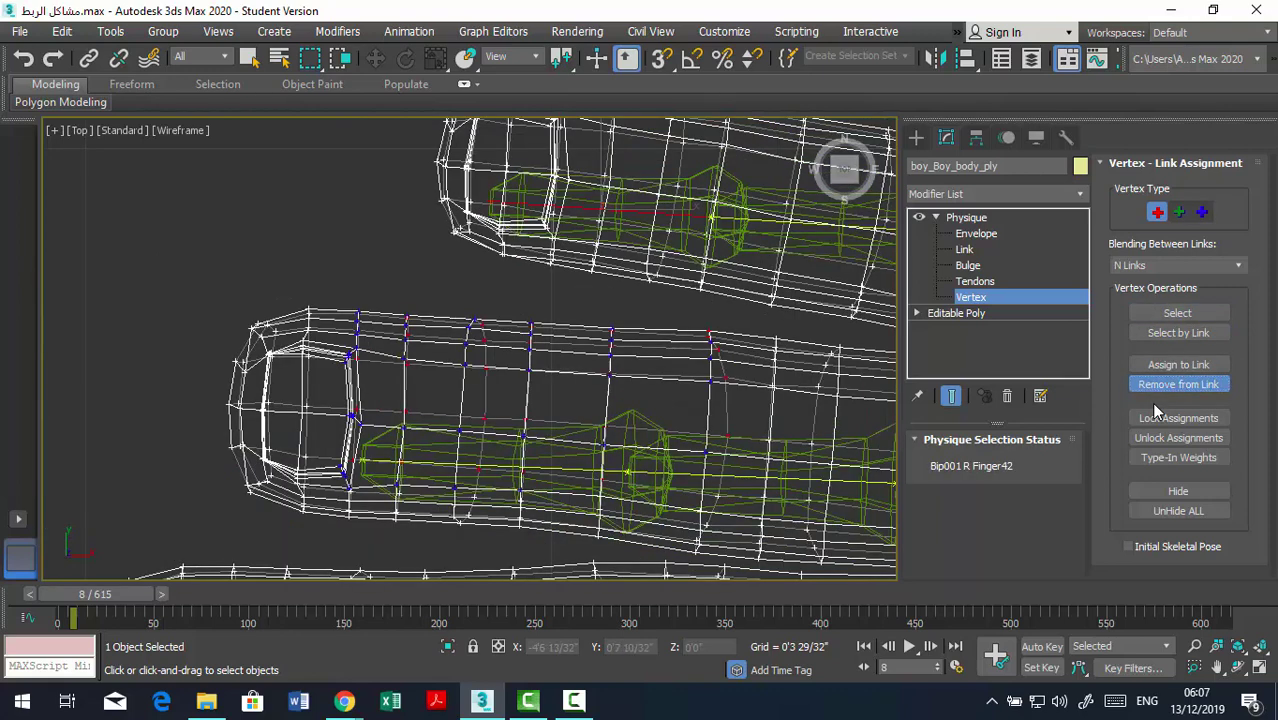
pyautogui.press('Escape')
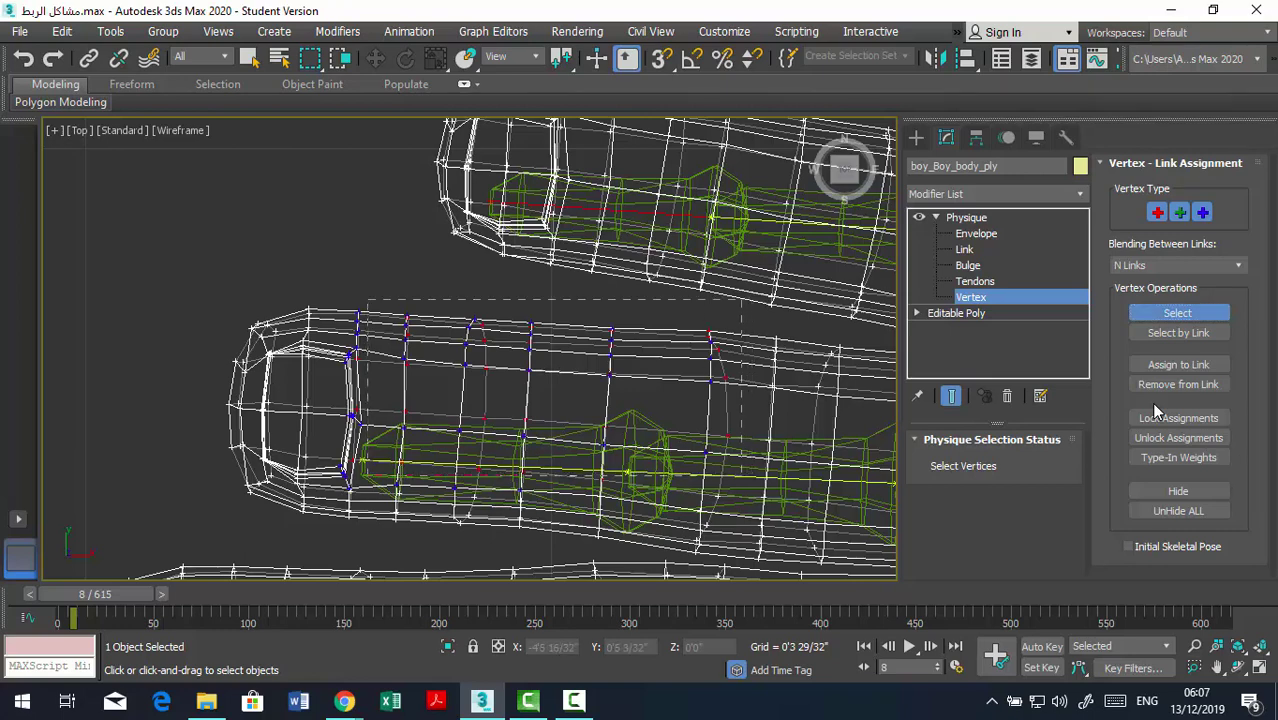
pyautogui.moveTo(366, 302); pyautogui.dragTo(740, 474)
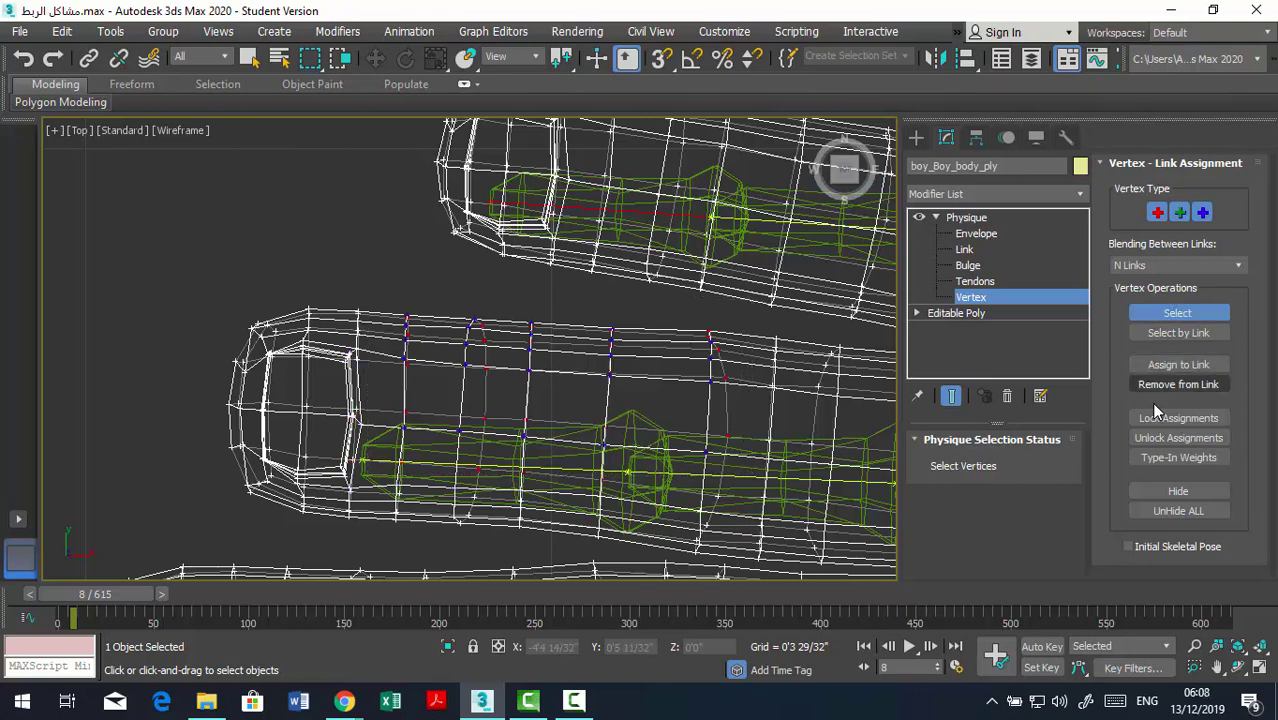
pyautogui.click(1178, 384)
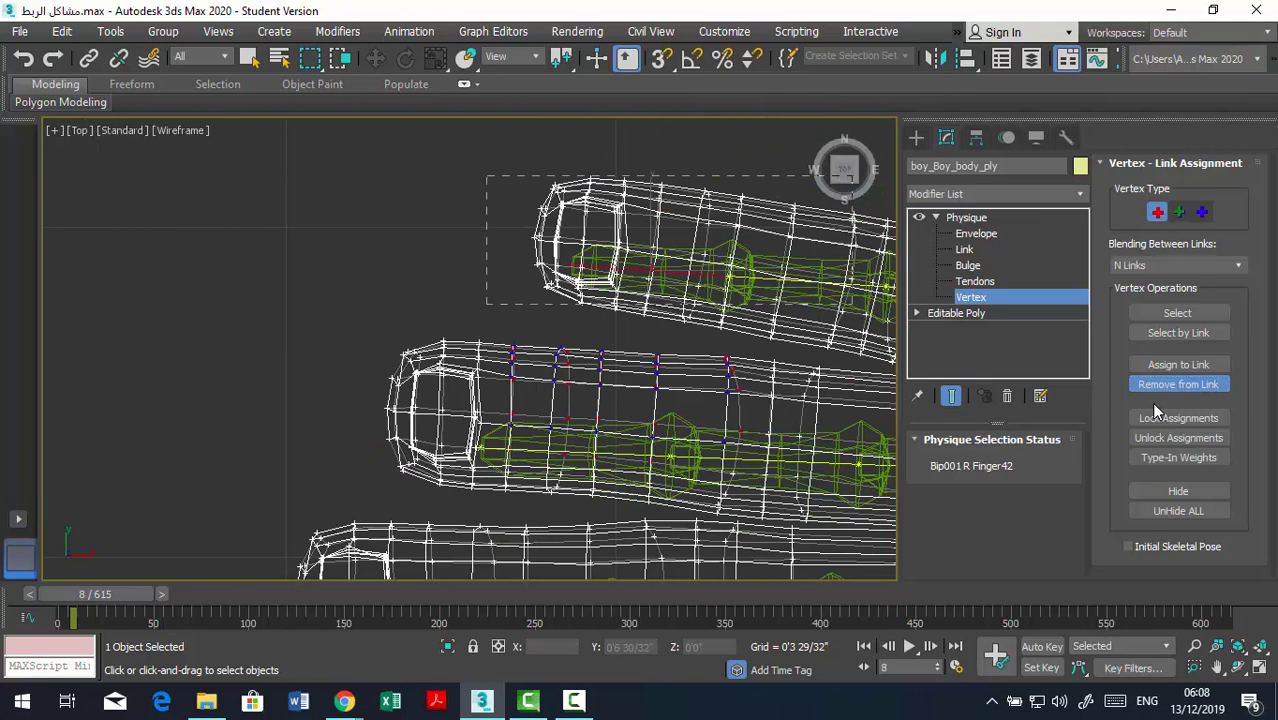
pyautogui.moveTo(487, 278); pyautogui.dragTo(489, 300)
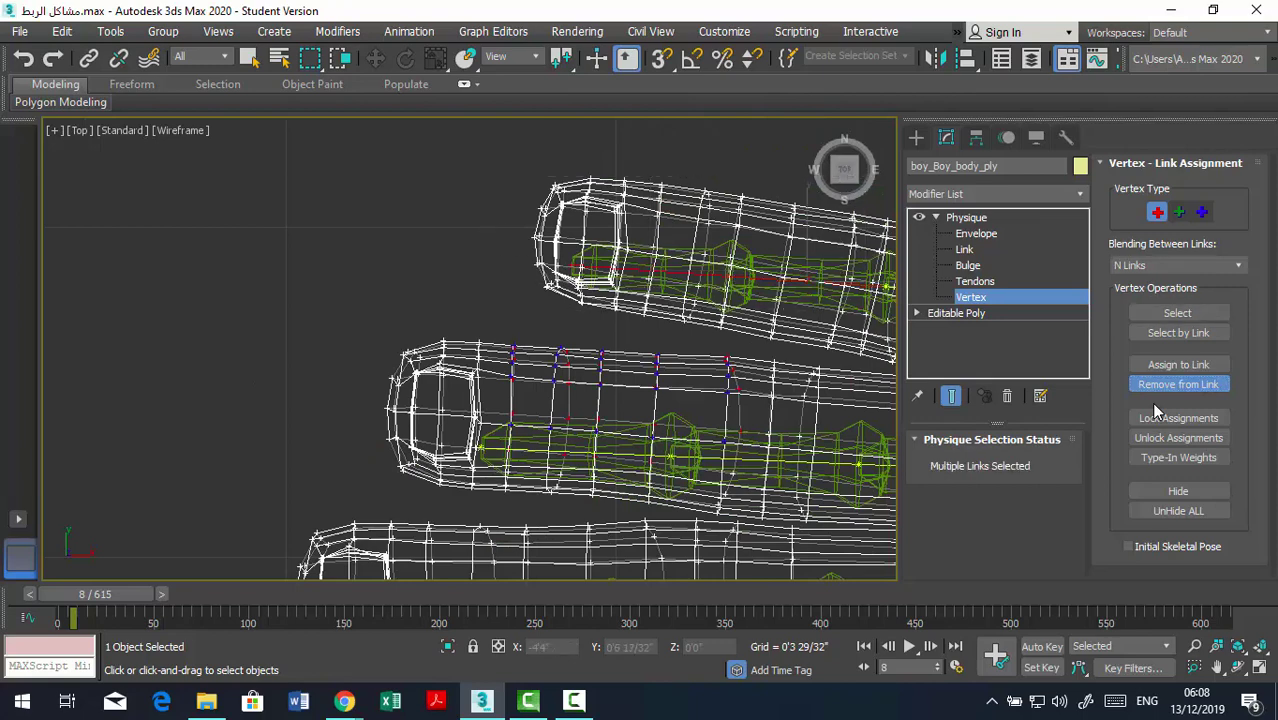
# Assign the upper fingertip's vertices to Bip001 R Finger42 as rigid vertices.
pyautogui.click(1178, 364)
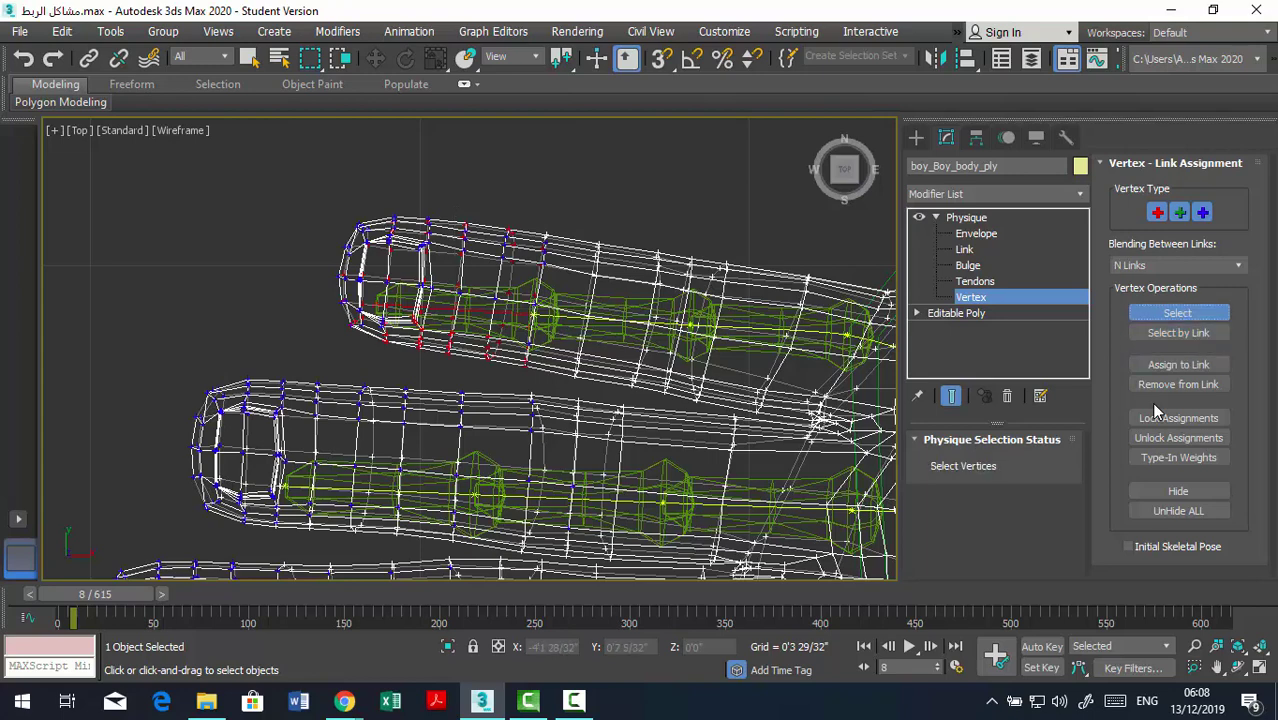
pyautogui.moveTo(298, 182); pyautogui.dragTo(556, 372)
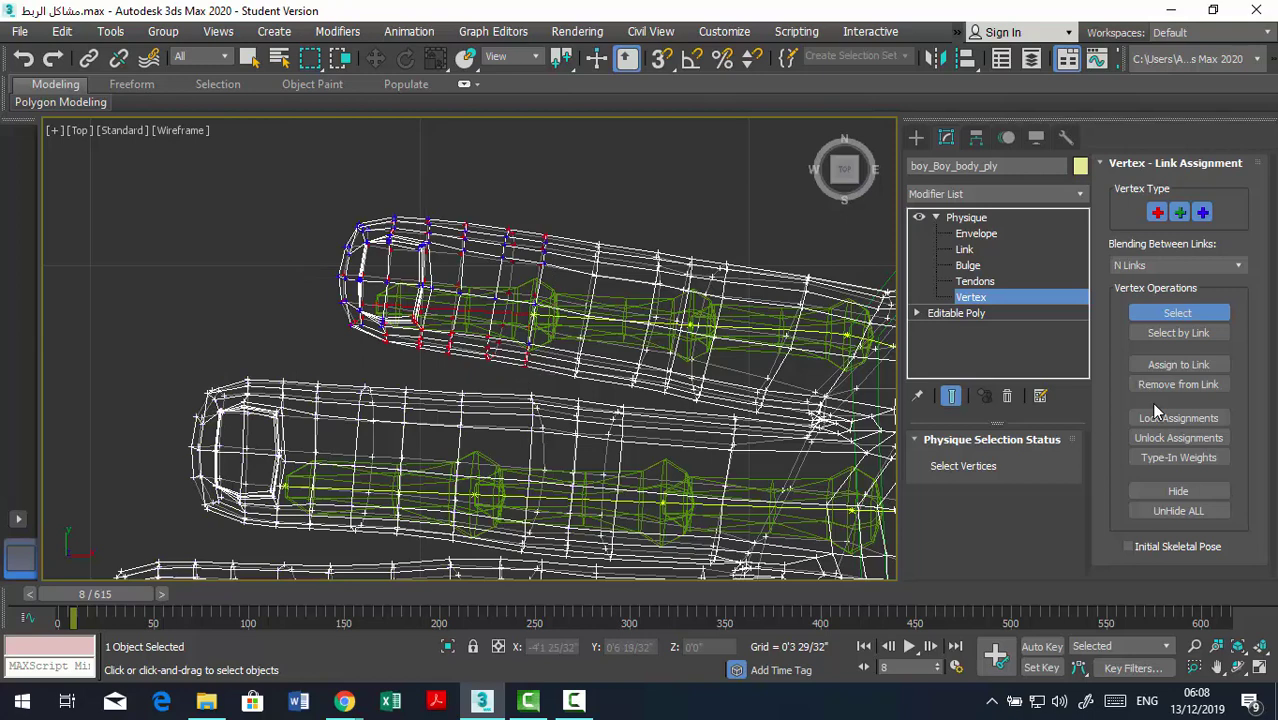
pyautogui.click(1178, 364)
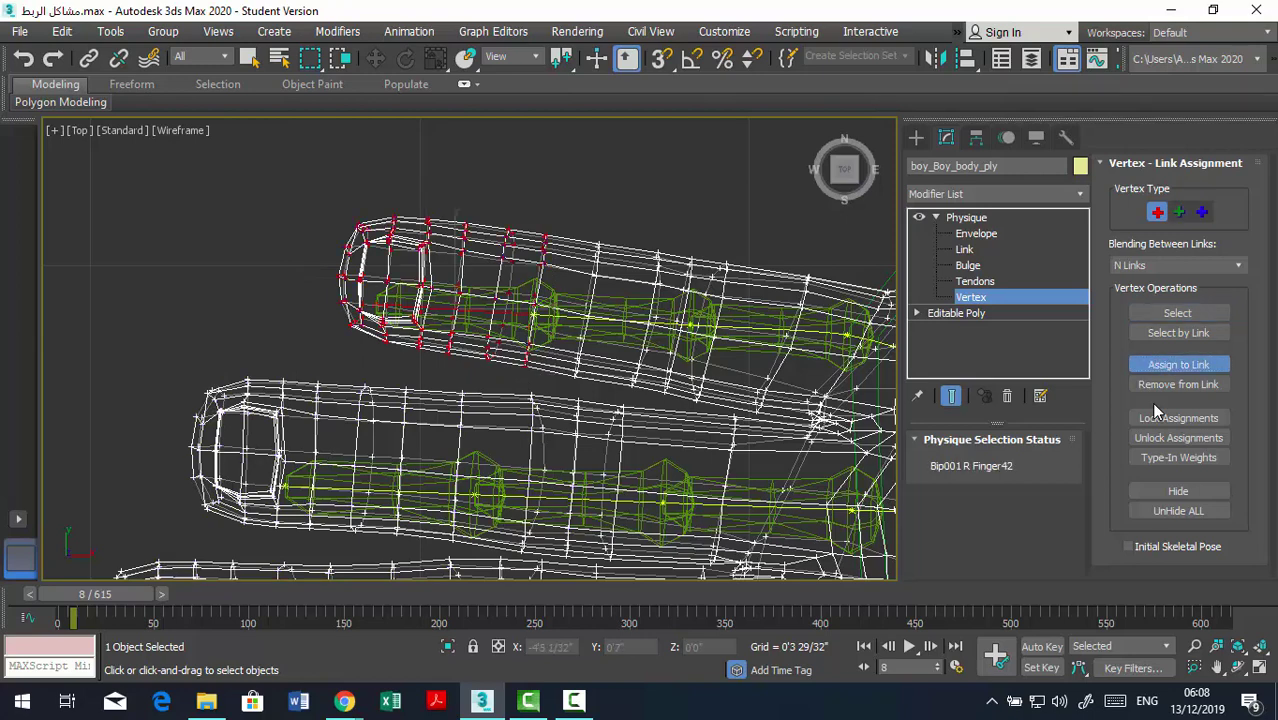
pyautogui.press(']')
pyautogui.press(']')
pyautogui.press(']')
pyautogui.press(']')
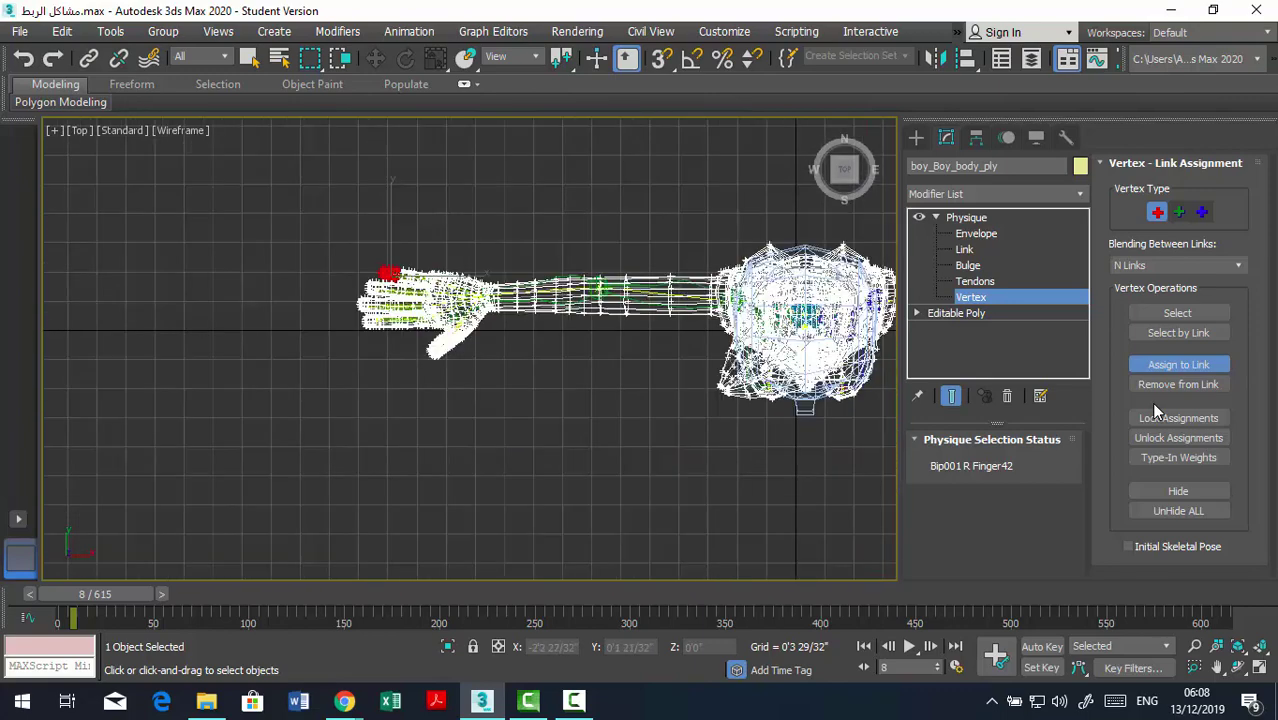
# Exit Physique vertex editing, show the hand in wireframe, and select thumb bone Bip001 R Finger0.
pyautogui.hotkey('ctrl', 'b')
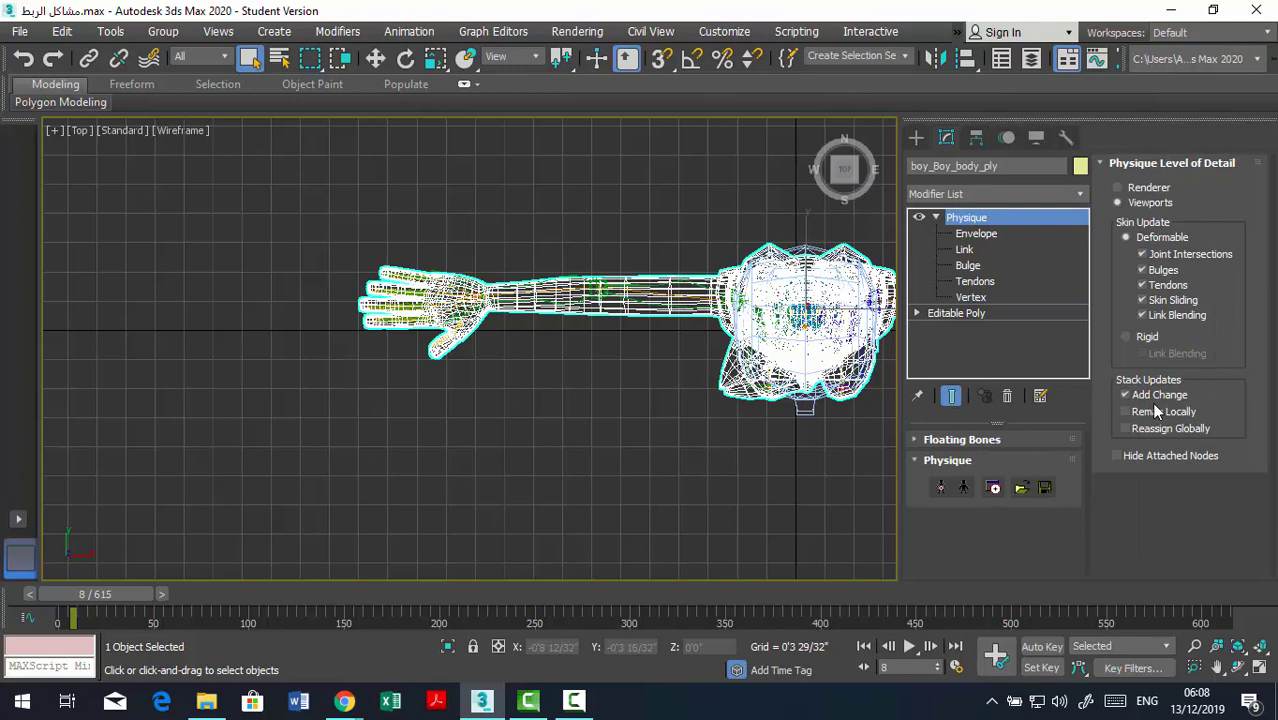
pyautogui.press('F3')
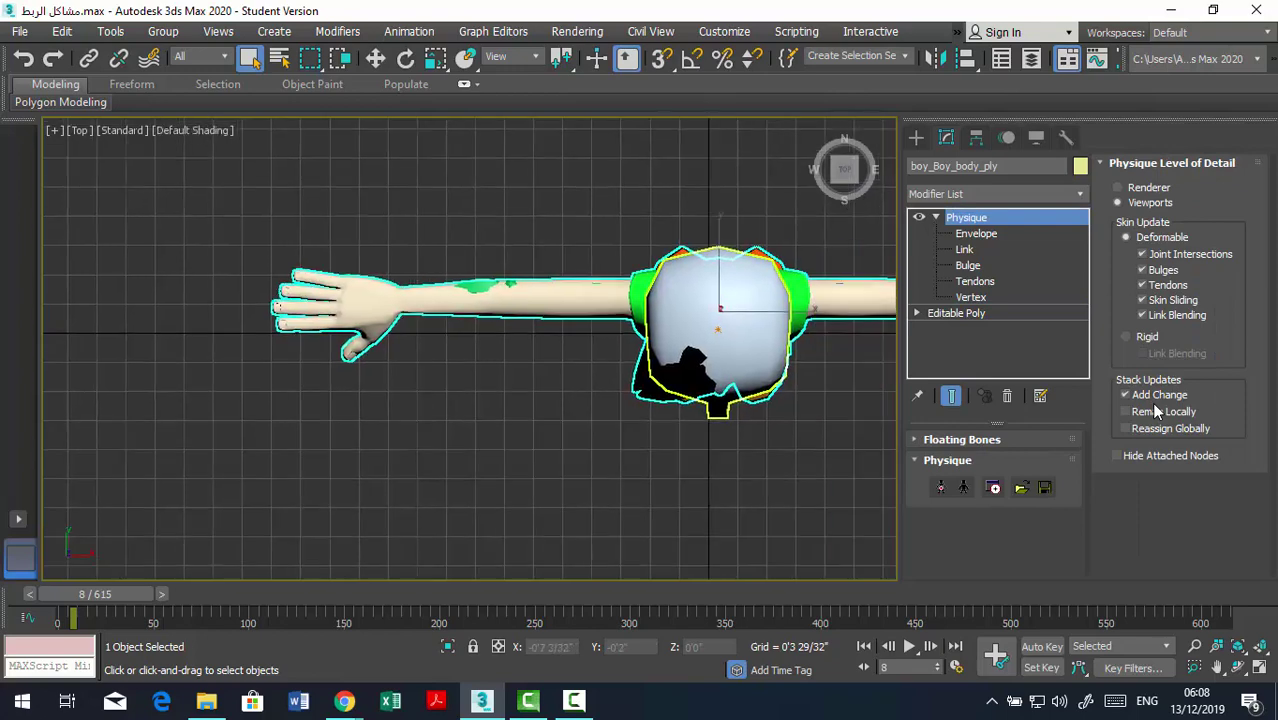
pyautogui.hotkey('ctrl', 'z')
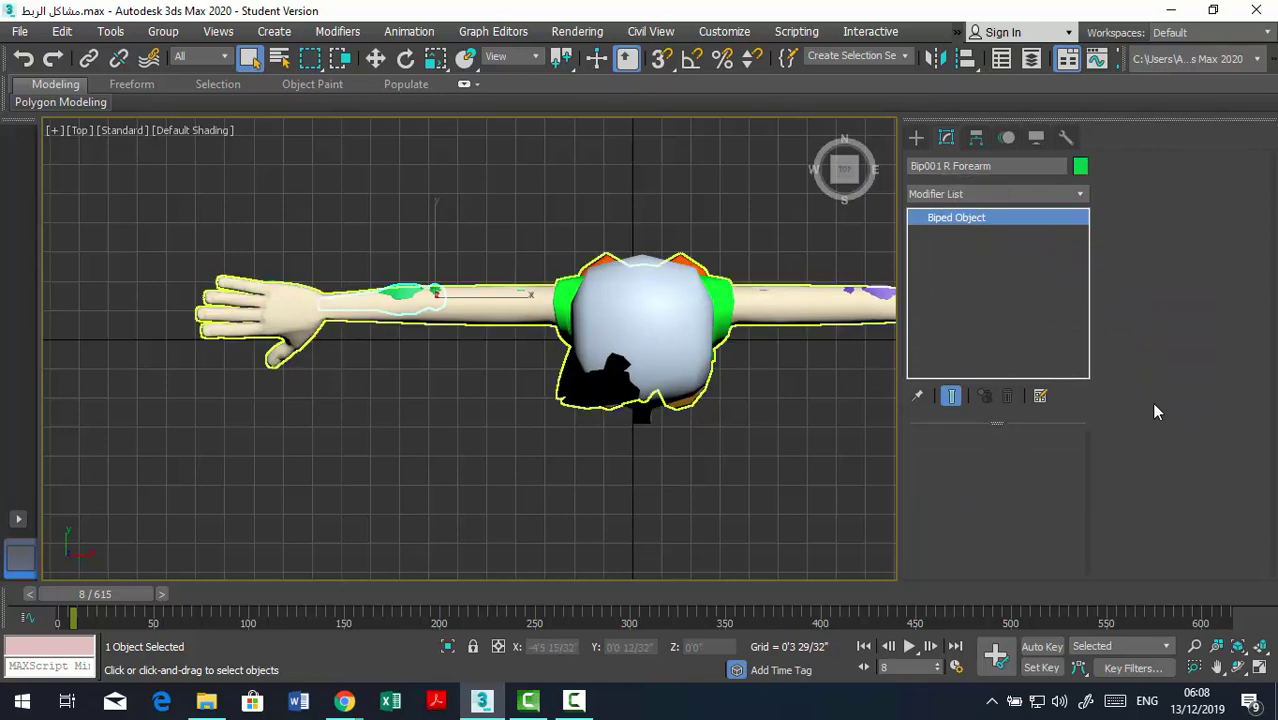
pyautogui.press('z')
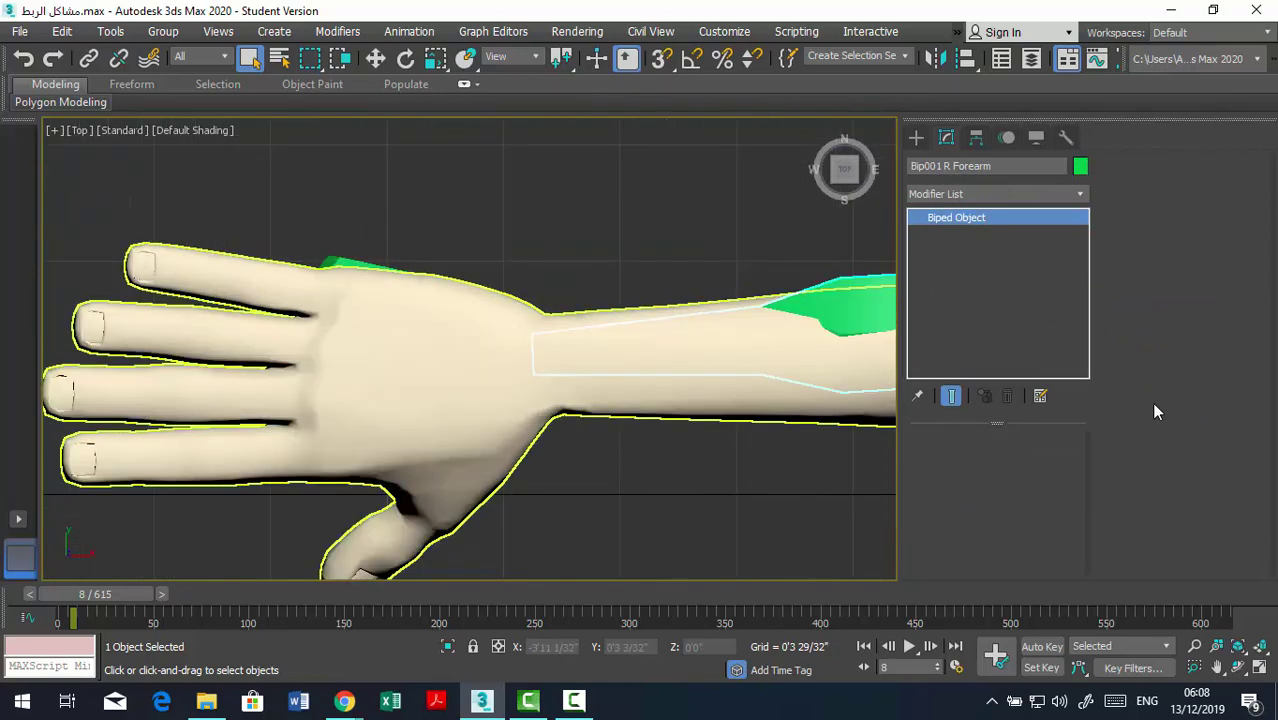
pyautogui.press('z')
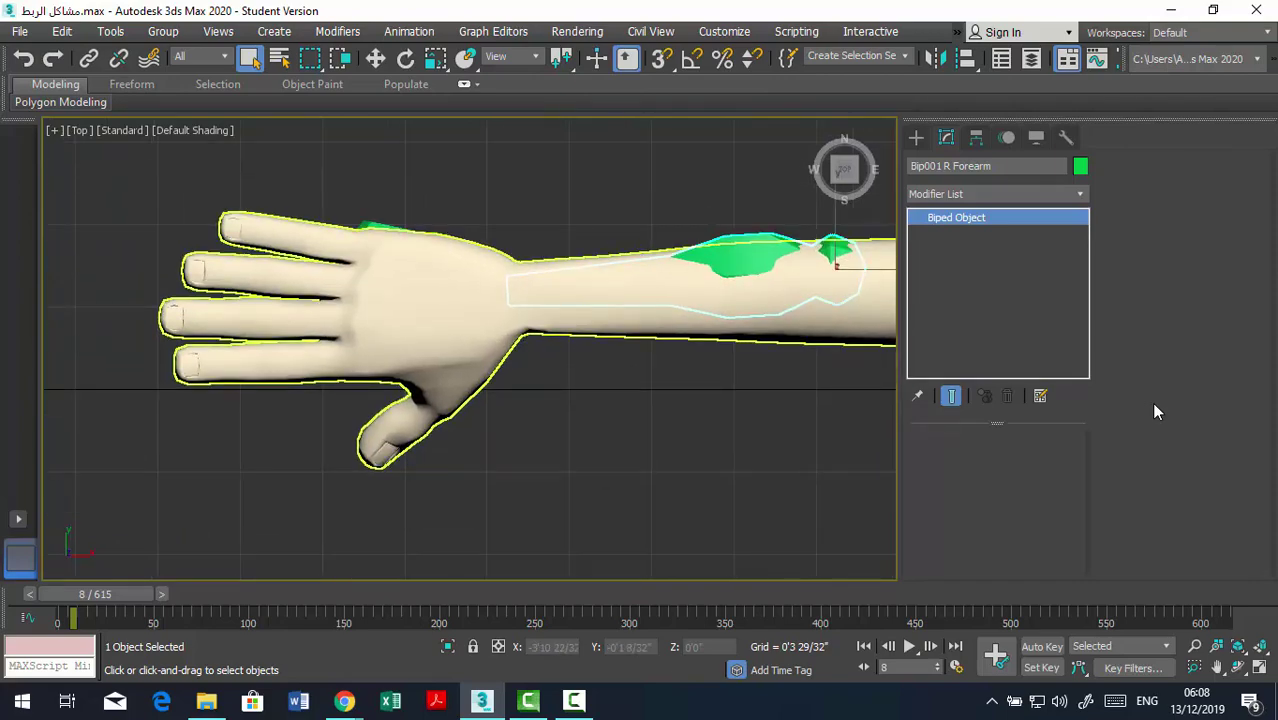
pyautogui.press('F3')
pyautogui.press('z')
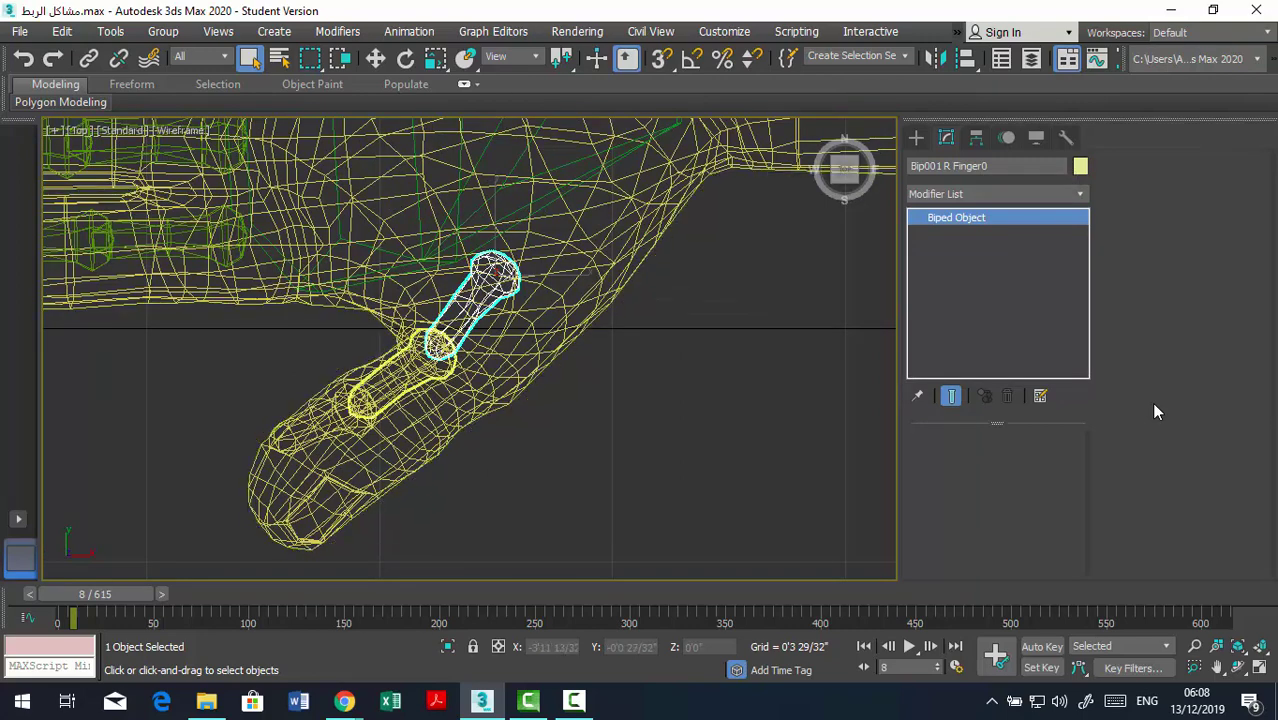
# Inspect thumb bones Finger01 and Finger02, then select the body mesh.
pyautogui.click(385, 368)
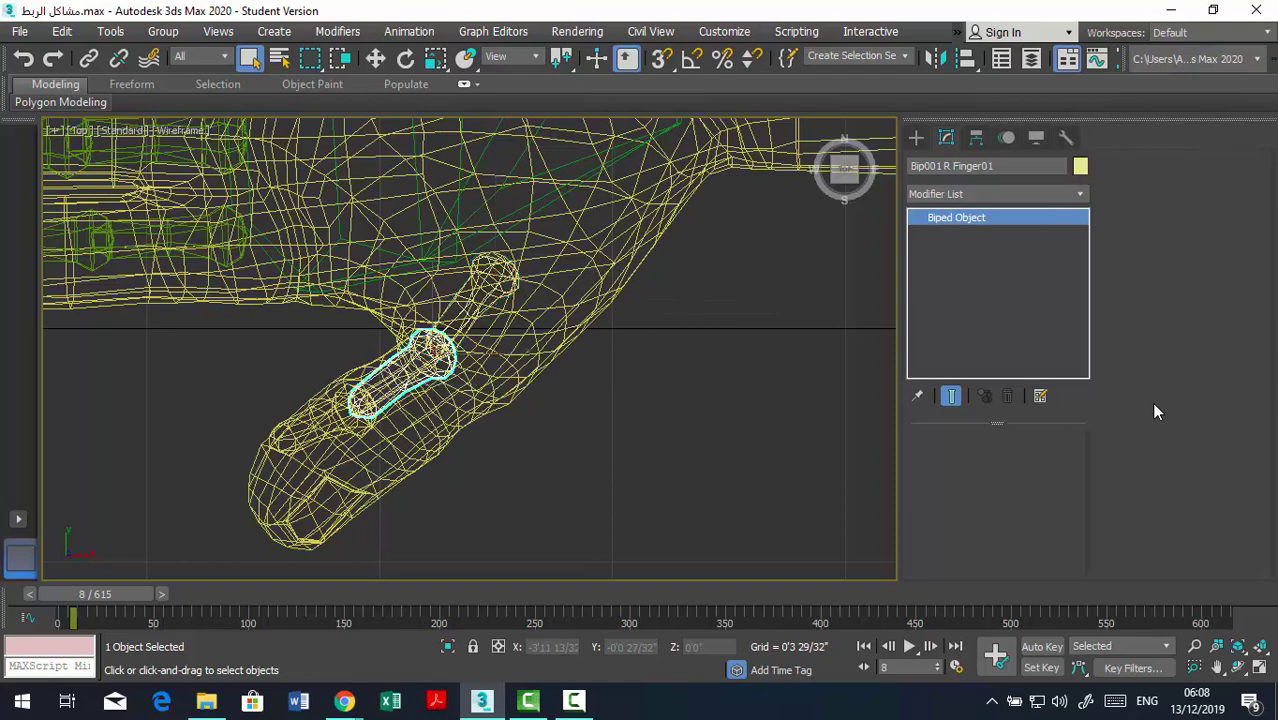
pyautogui.press('pagedown')
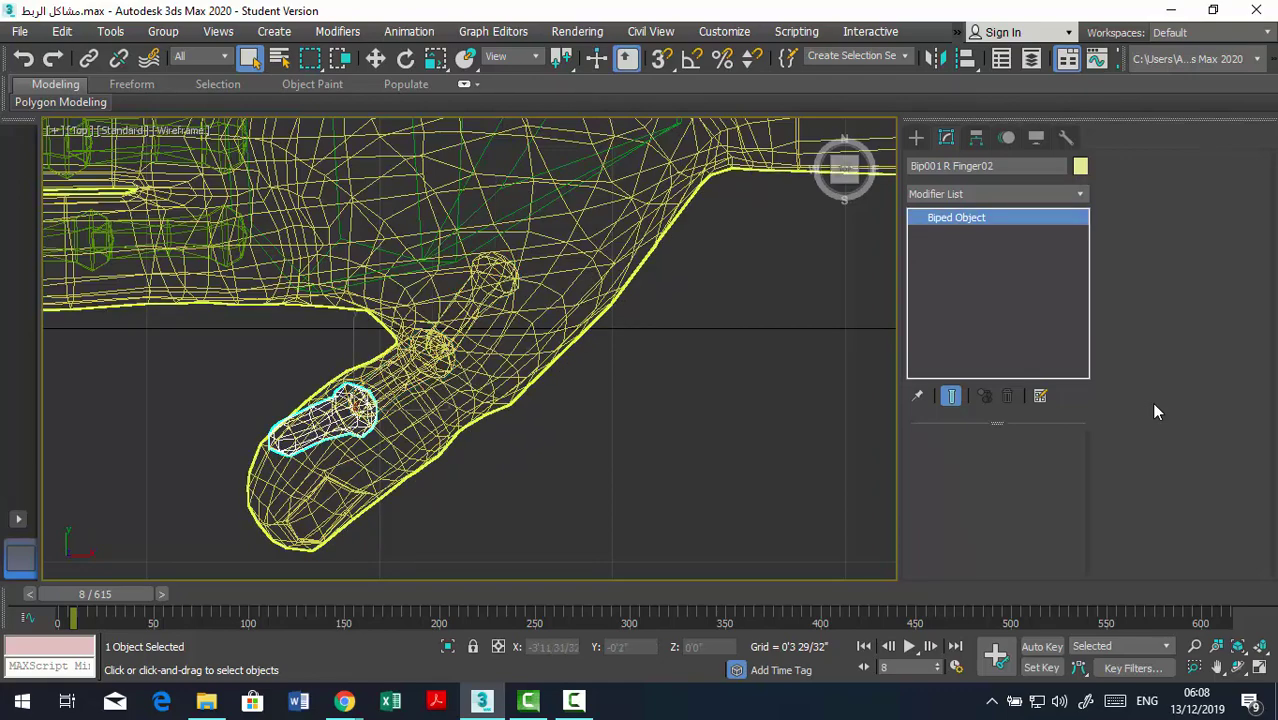
pyautogui.press(']')
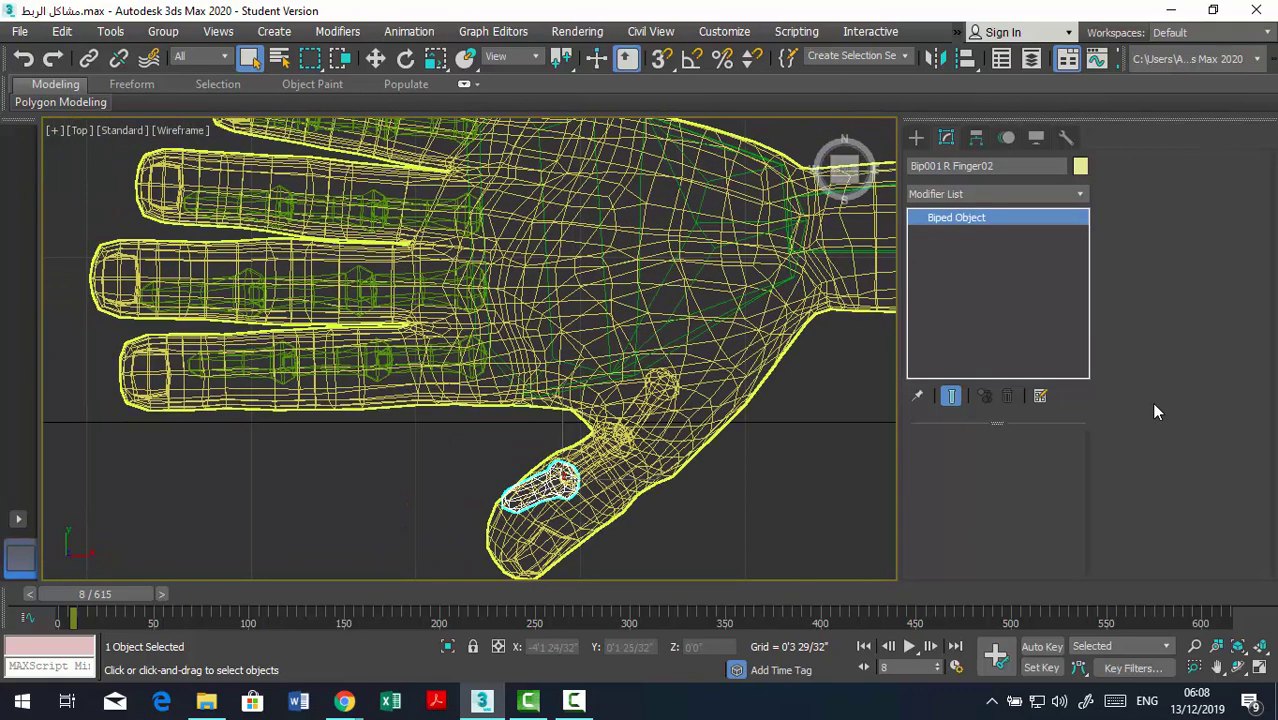
pyautogui.click(497, 350)
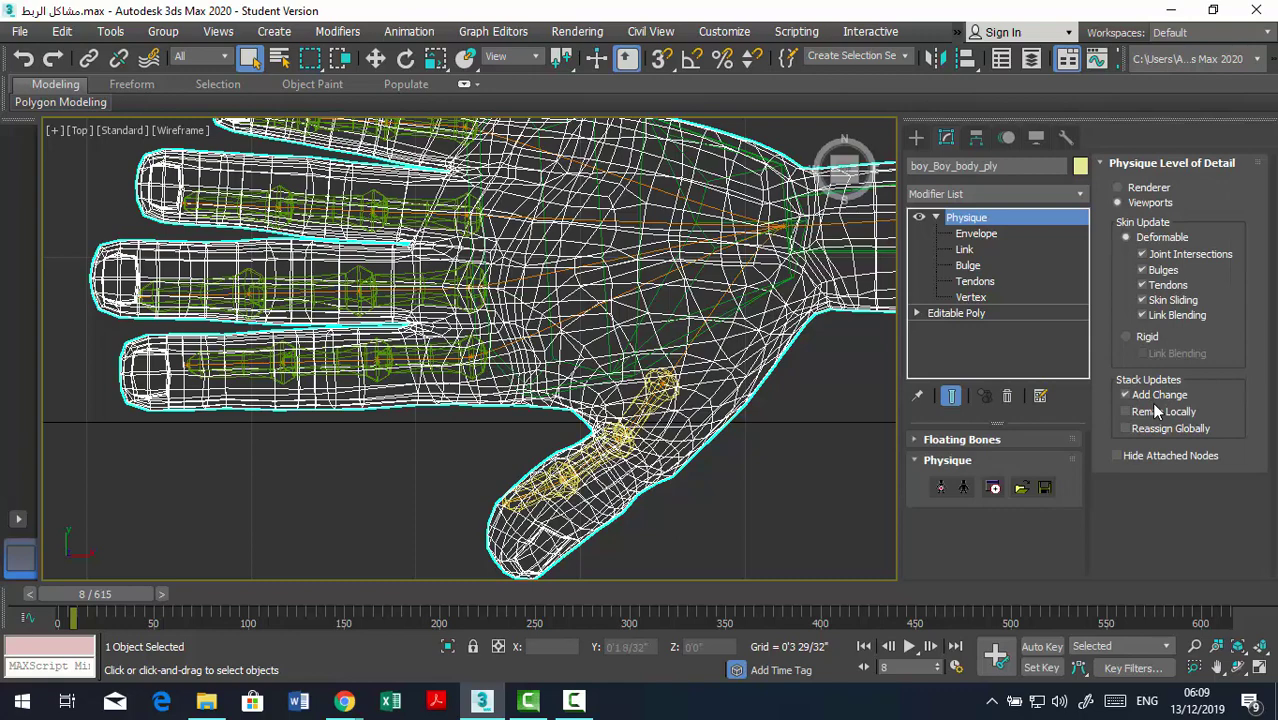
# Test how the skin follows Bip001 R Finger11, undo it, and reselect the body mesh.
pyautogui.hotkey('ctrl', 'z')
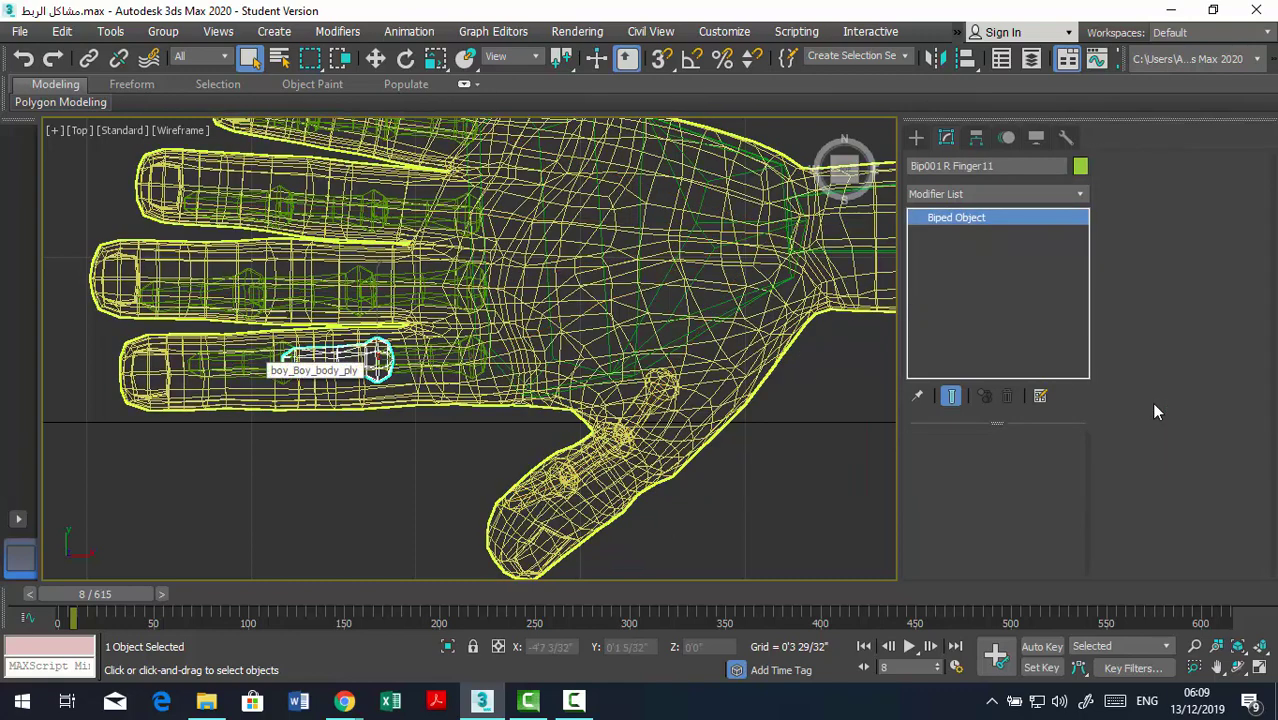
pyautogui.hotkey('shift', 'z')
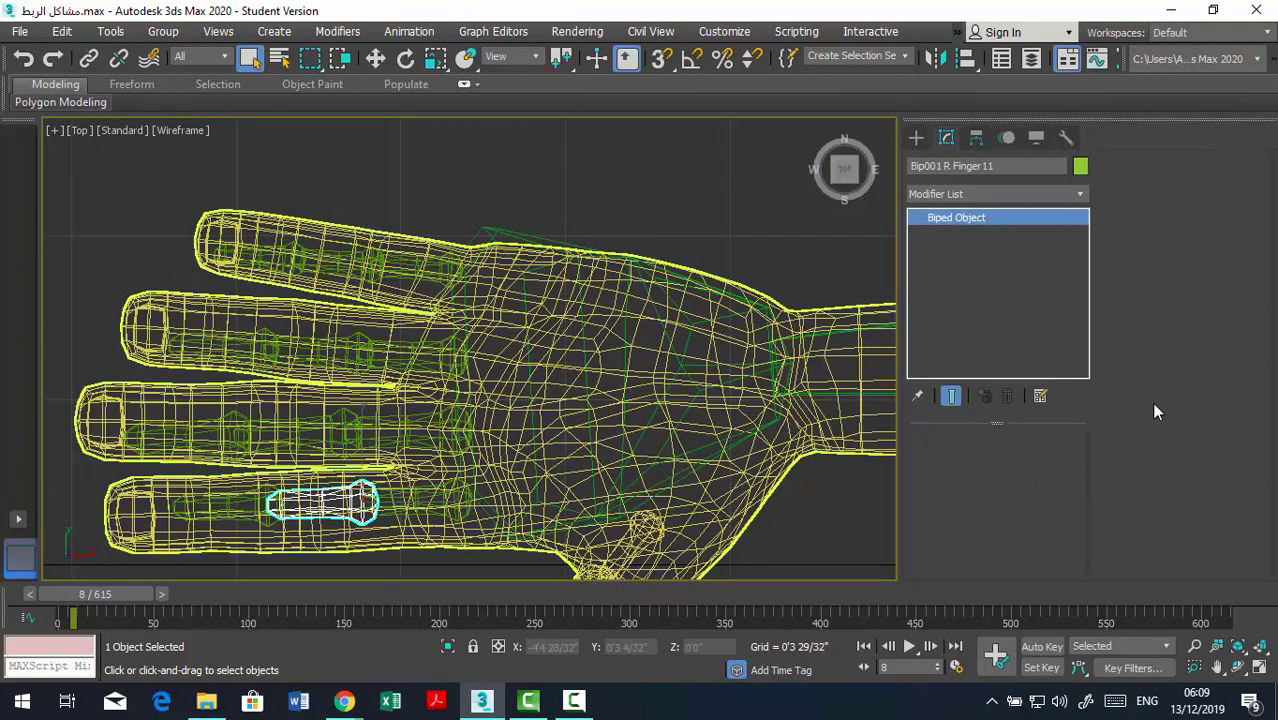
pyautogui.hotkey('ctrl', 'z')
pyautogui.hotkey('ctrl', 'z')
pyautogui.hotkey('ctrl', 'z')
pyautogui.hotkey('ctrl', 'z')
pyautogui.hotkey('ctrl', 'z')
pyautogui.hotkey('ctrl', 'z')
pyautogui.hotkey('shift', 'z')
pyautogui.hotkey('shift', 'z')
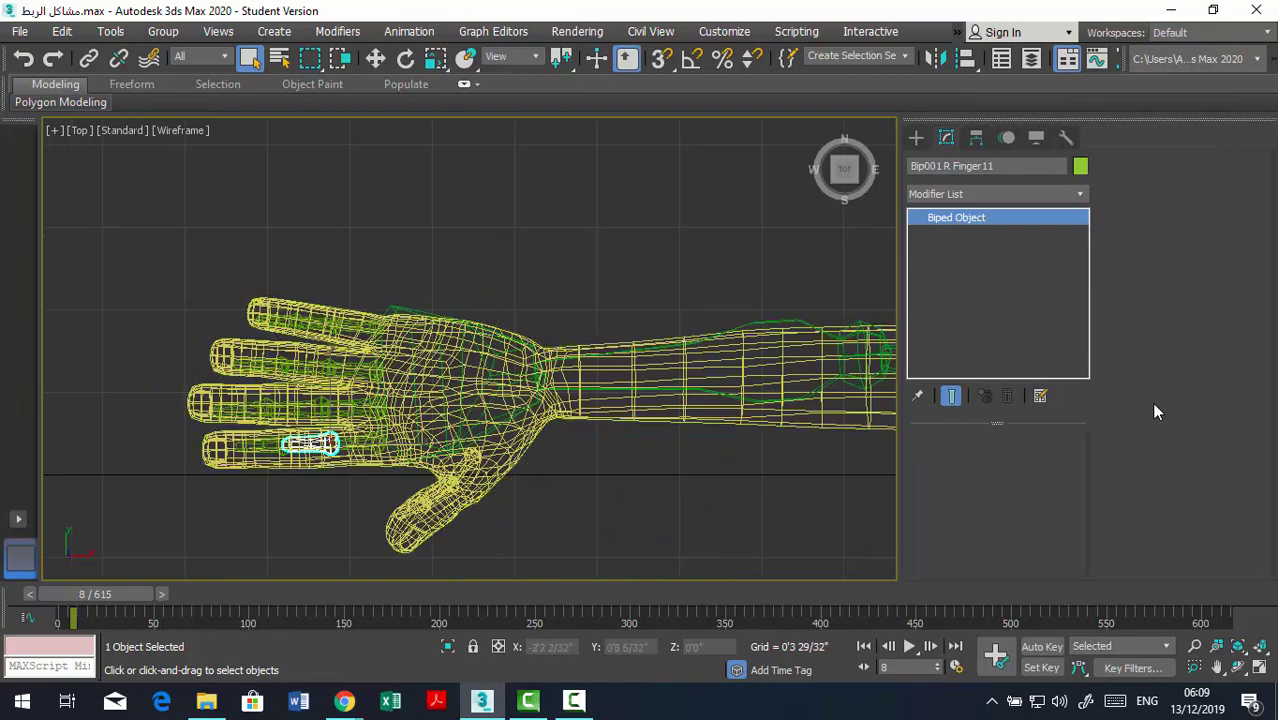
pyautogui.hotkey('ctrl', 'z')
pyautogui.hotkey('ctrl', 'z')
pyautogui.hotkey('ctrl', 'z')
pyautogui.hotkey('ctrl', 'z')
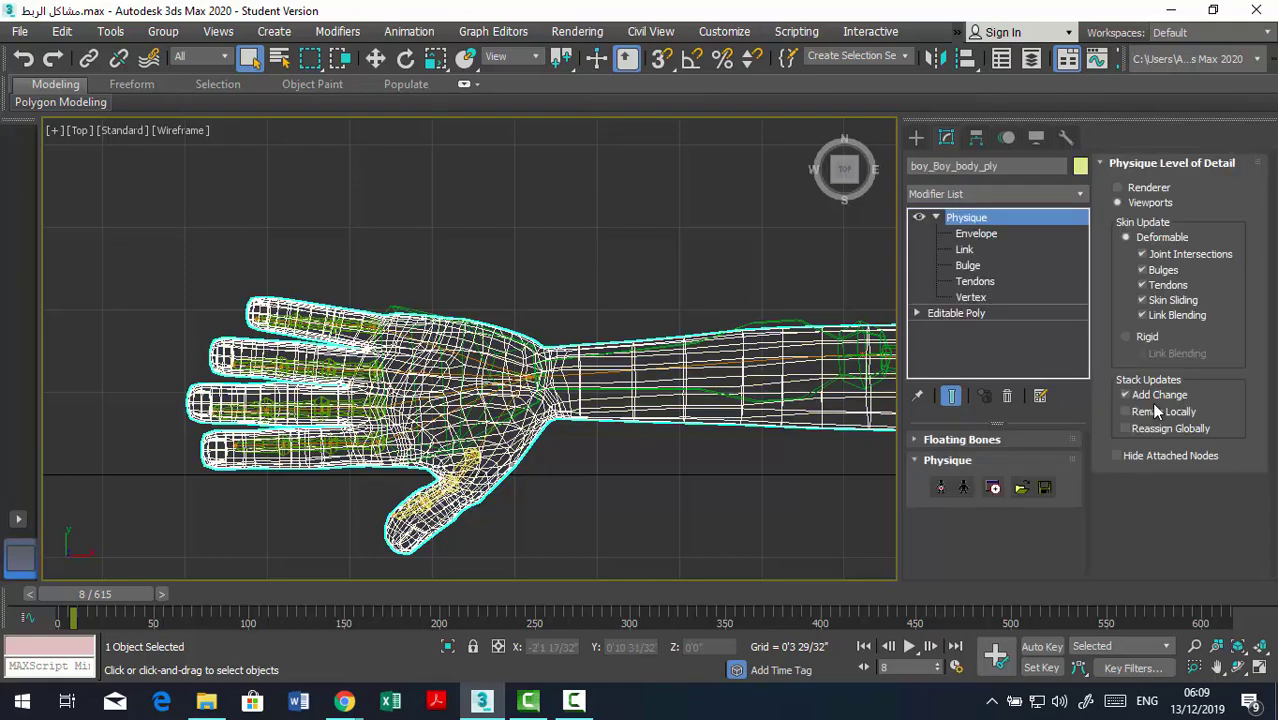
pyautogui.hotkey('ctrl', 'z')
pyautogui.hotkey('ctrl', 'z')
# In Type-In Weights, set the fingertip vertices' Finger41 weight to 0, leaving Finger42 at 1.000.
pyautogui.hotkey('shift', 'z')
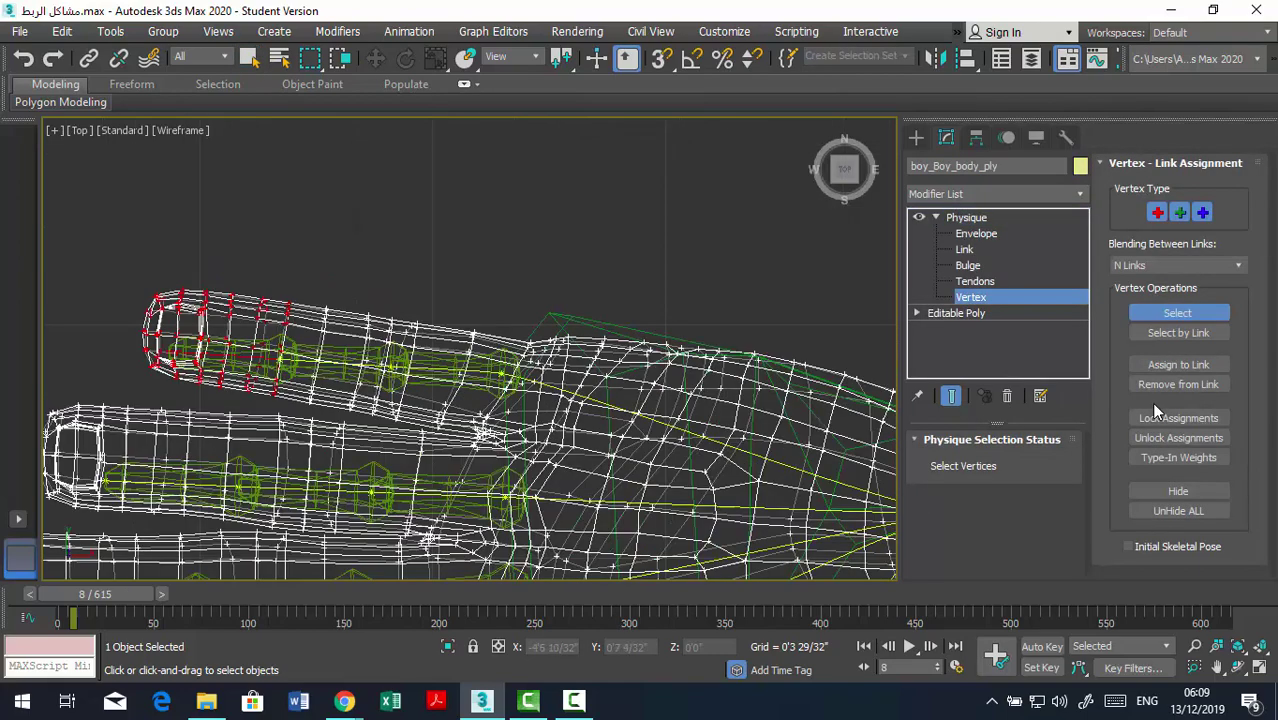
pyautogui.hotkey('shift', 'z')
pyautogui.hotkey('shift', 'z')
pyautogui.hotkey('shift', 'z')
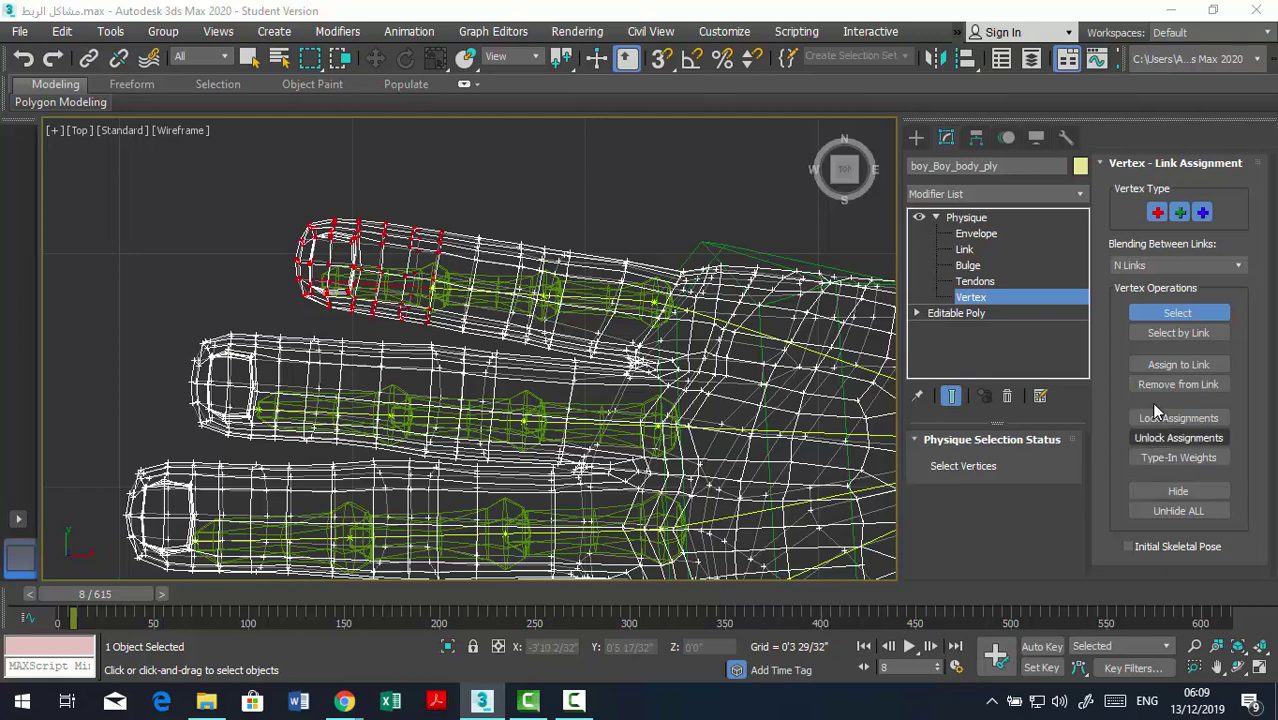
pyautogui.click(1178, 457)
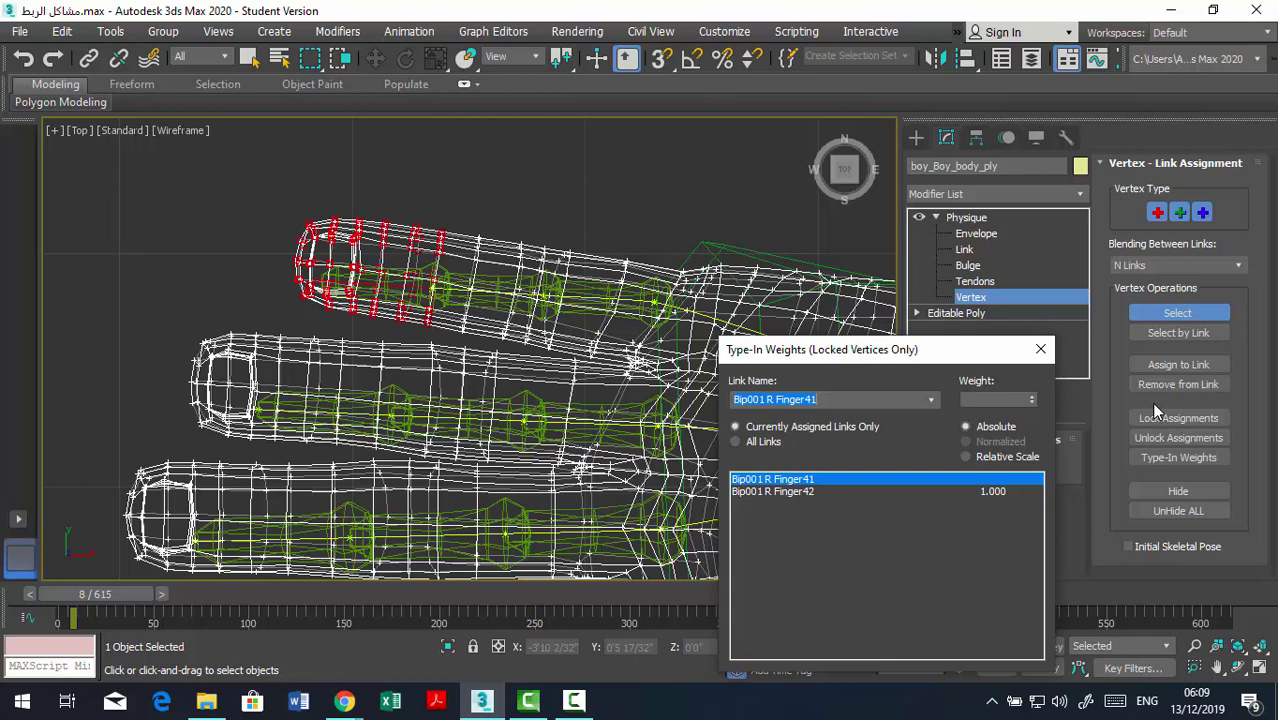
pyautogui.press('Tab')
pyautogui.write('0')
pyautogui.press('Return')
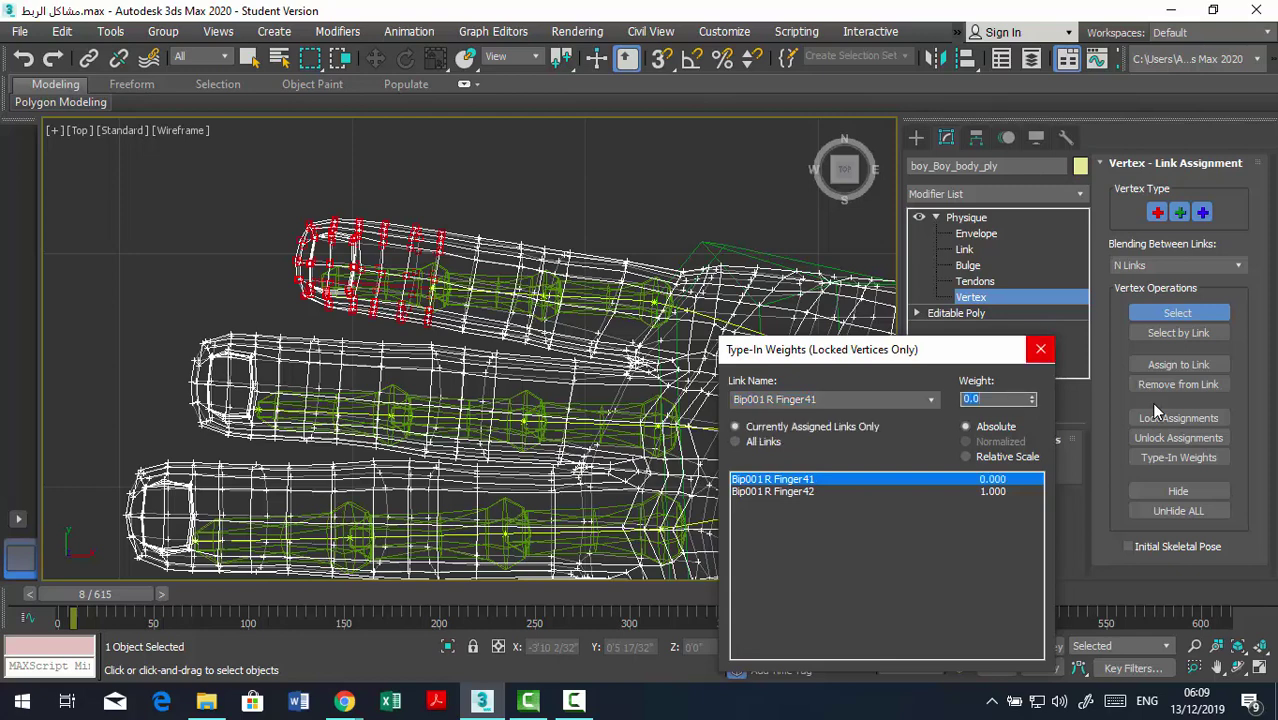
pyautogui.hotkey('shift', 'Tab')
pyautogui.press('Down')
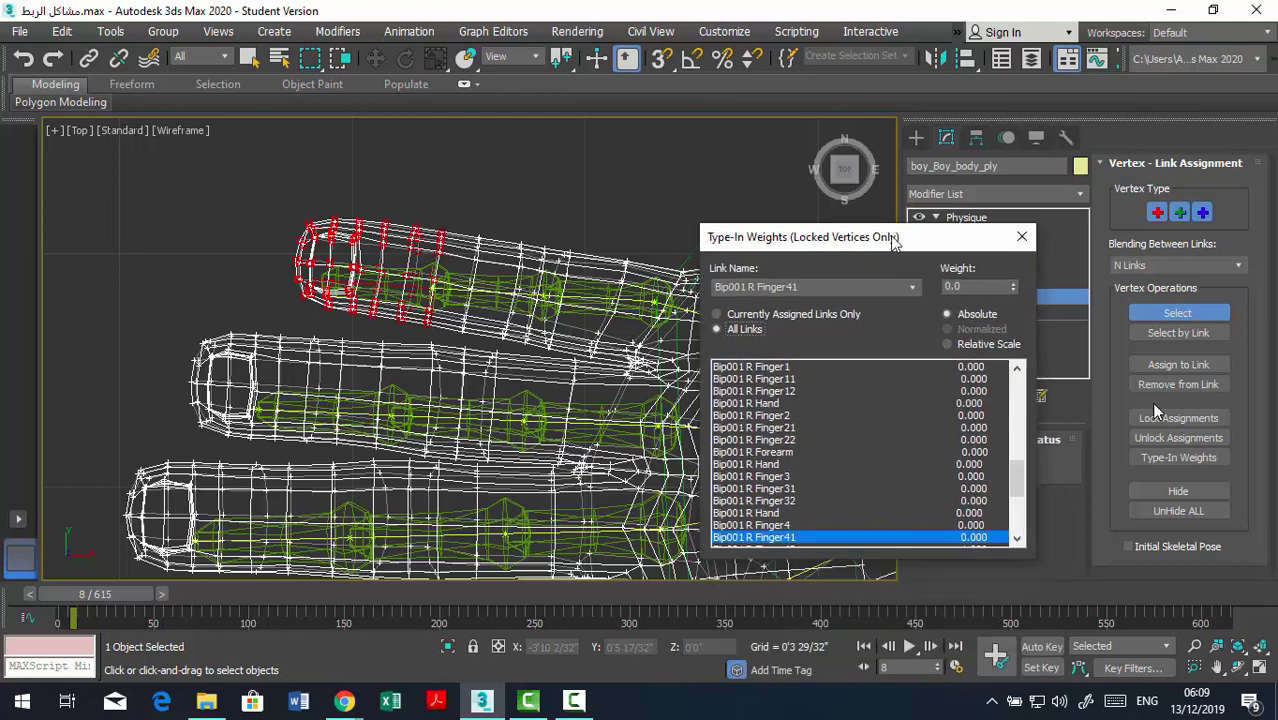
pyautogui.scroll(10, 1155, 411)
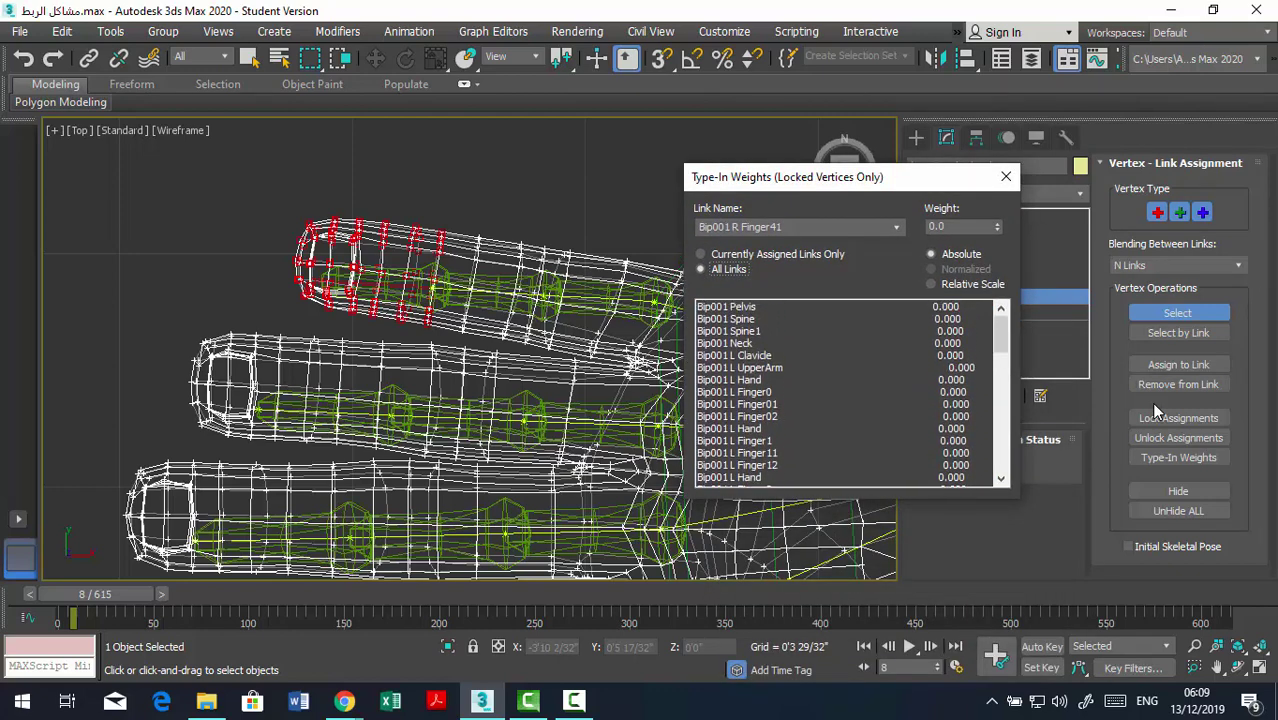
pyautogui.press('Up')
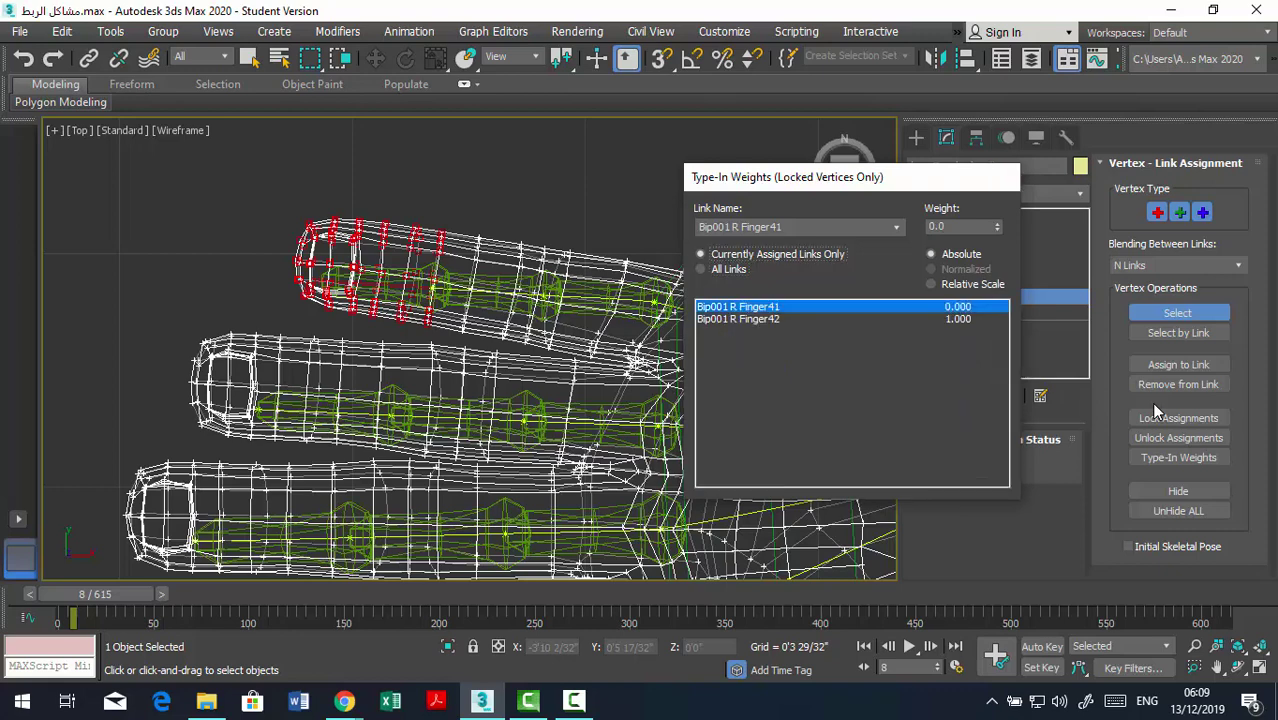
pyautogui.press('Escape')
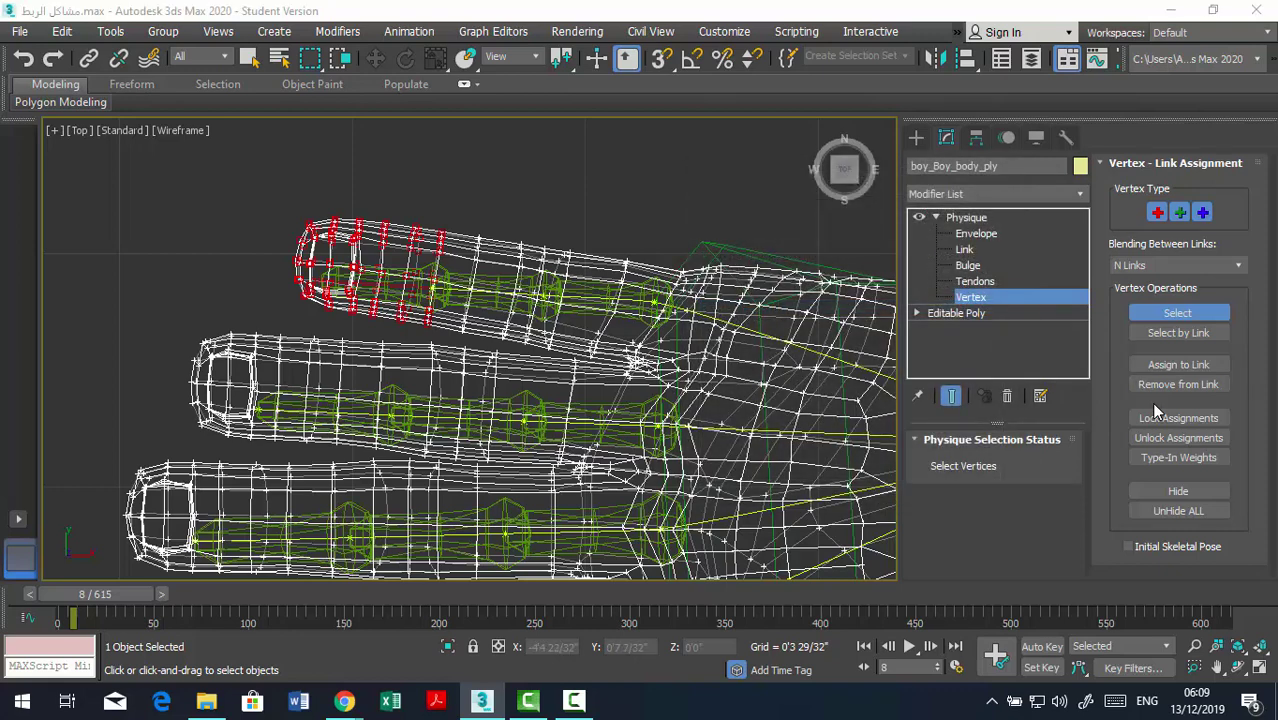
# Check the Finger42 and Finger41 link vertices, then remove the middle-finger vertices from Finger41.
pyautogui.click(1178, 332)
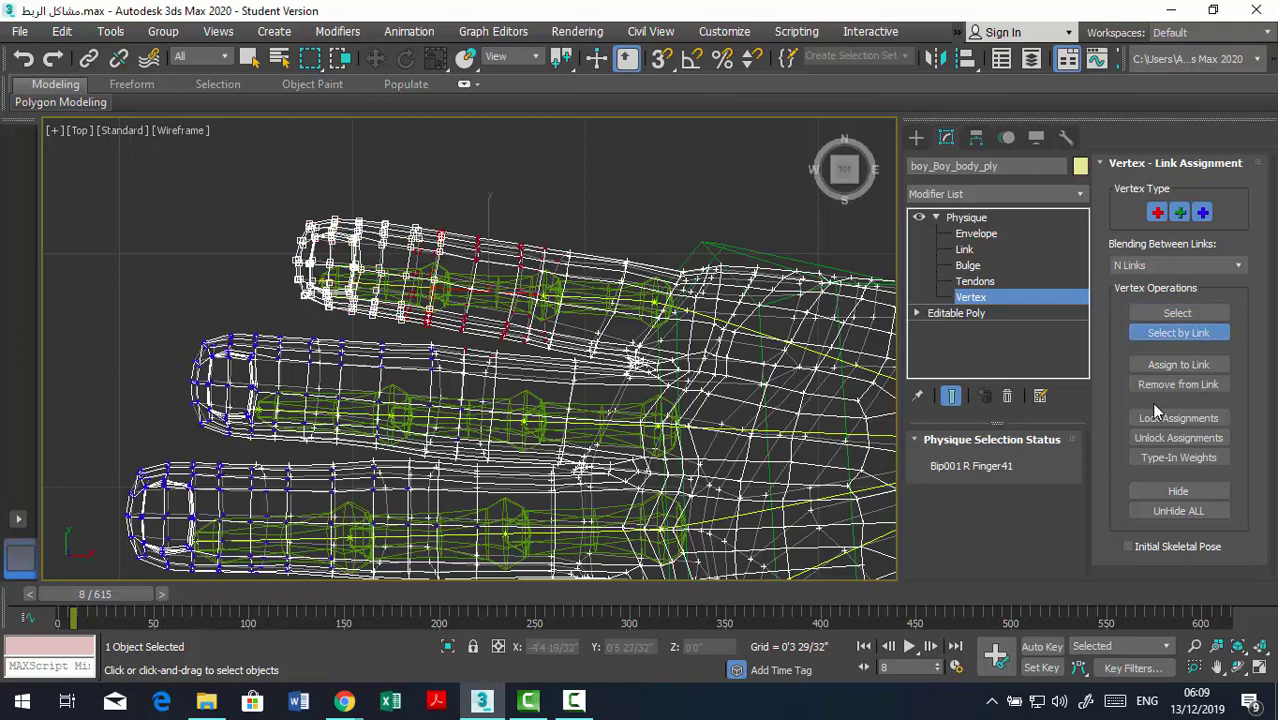
pyautogui.press('z')
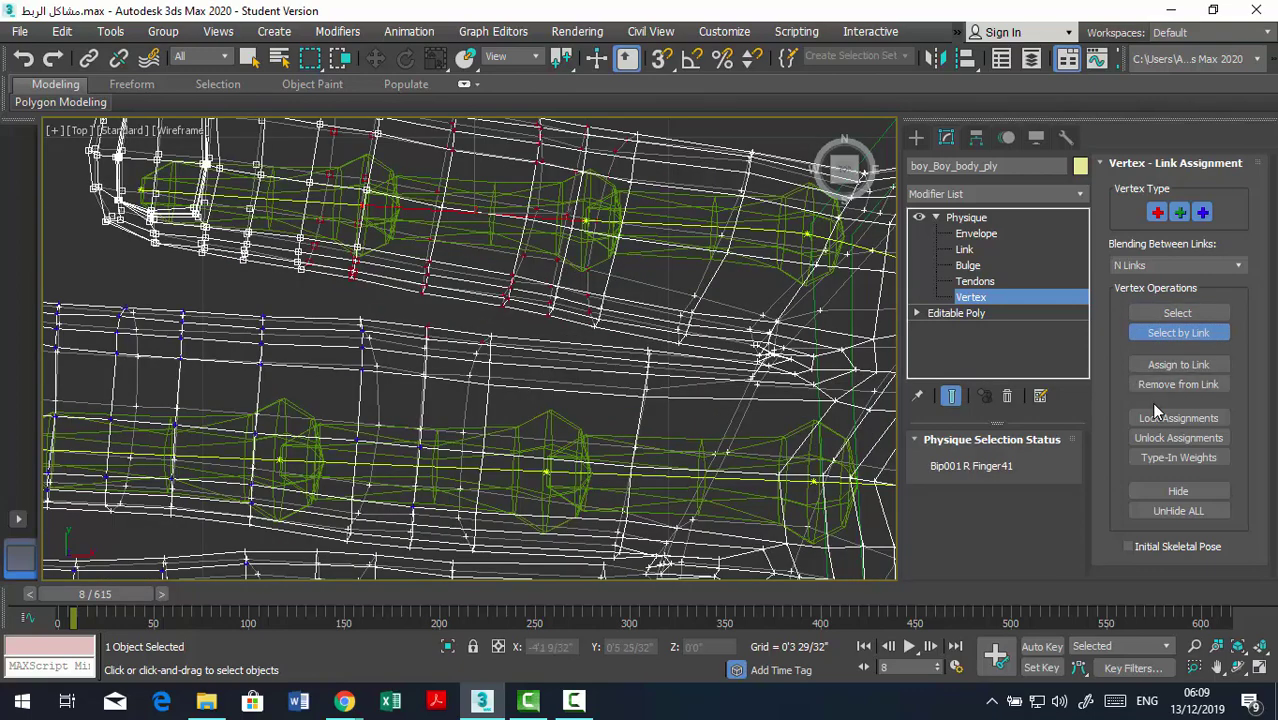
pyautogui.click(1178, 313)
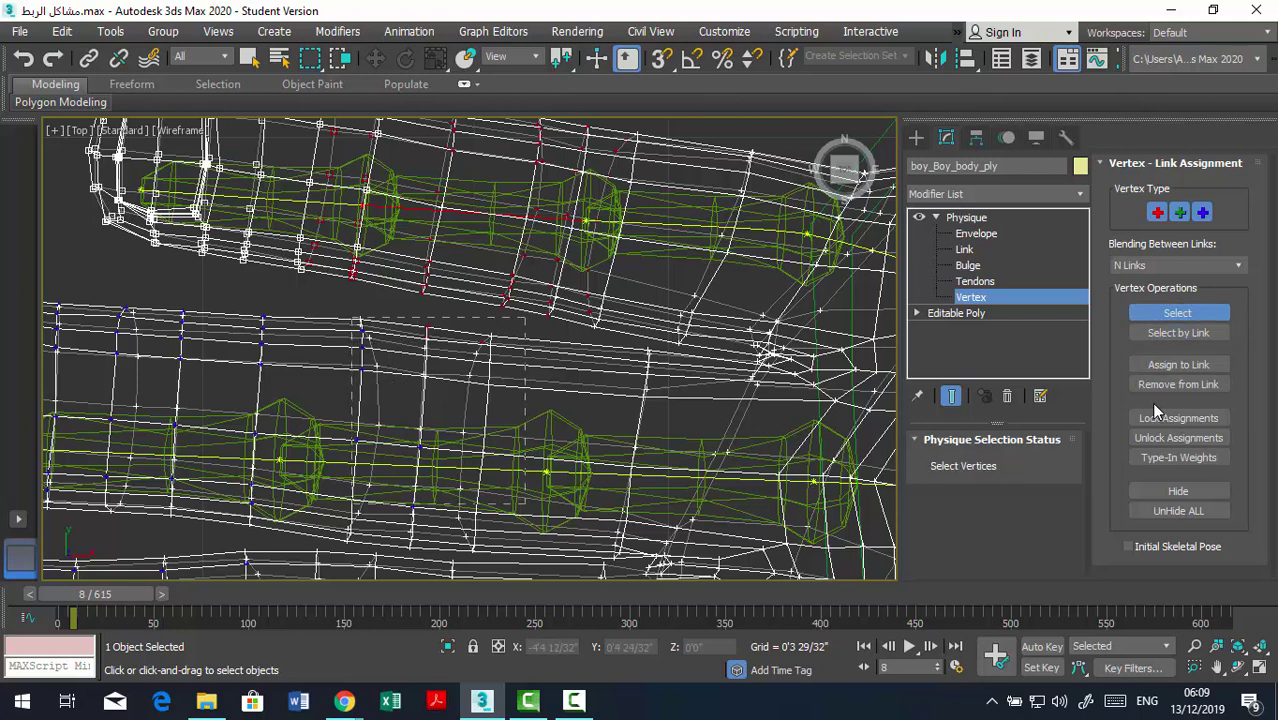
pyautogui.moveTo(360, 320); pyautogui.dragTo(527, 480)
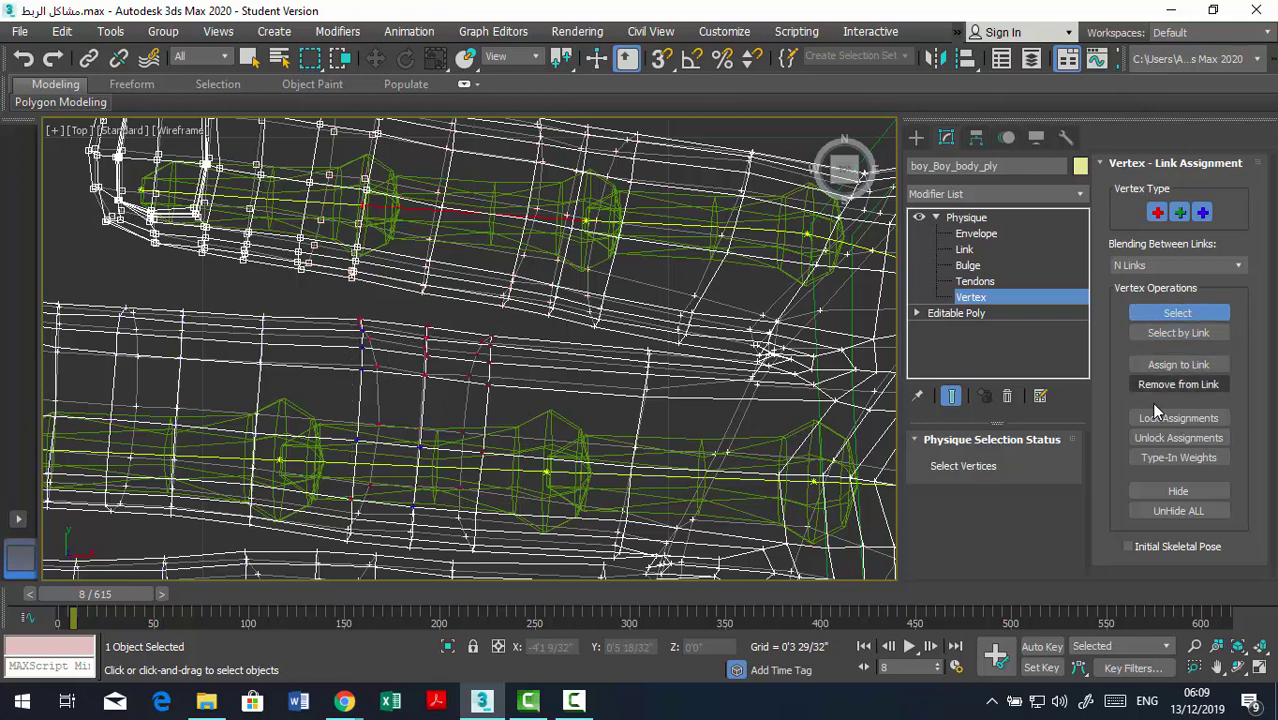
pyautogui.click(1178, 384)
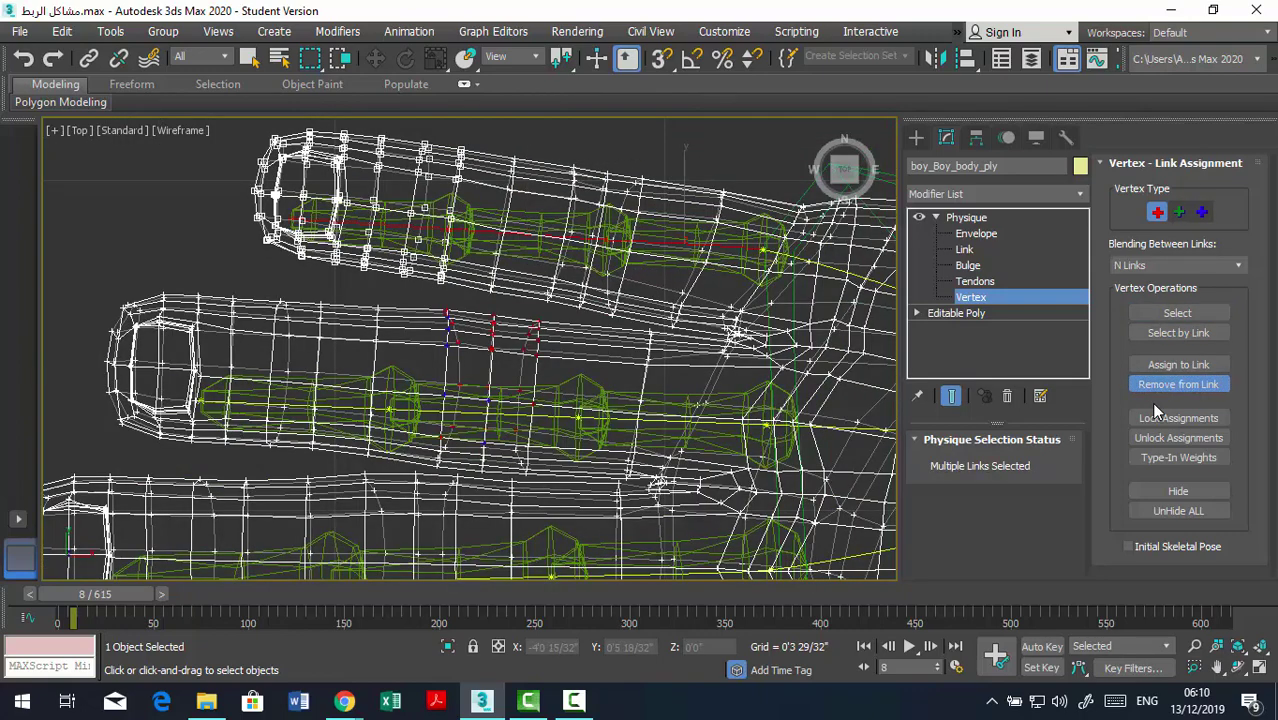
pyautogui.press('Escape')
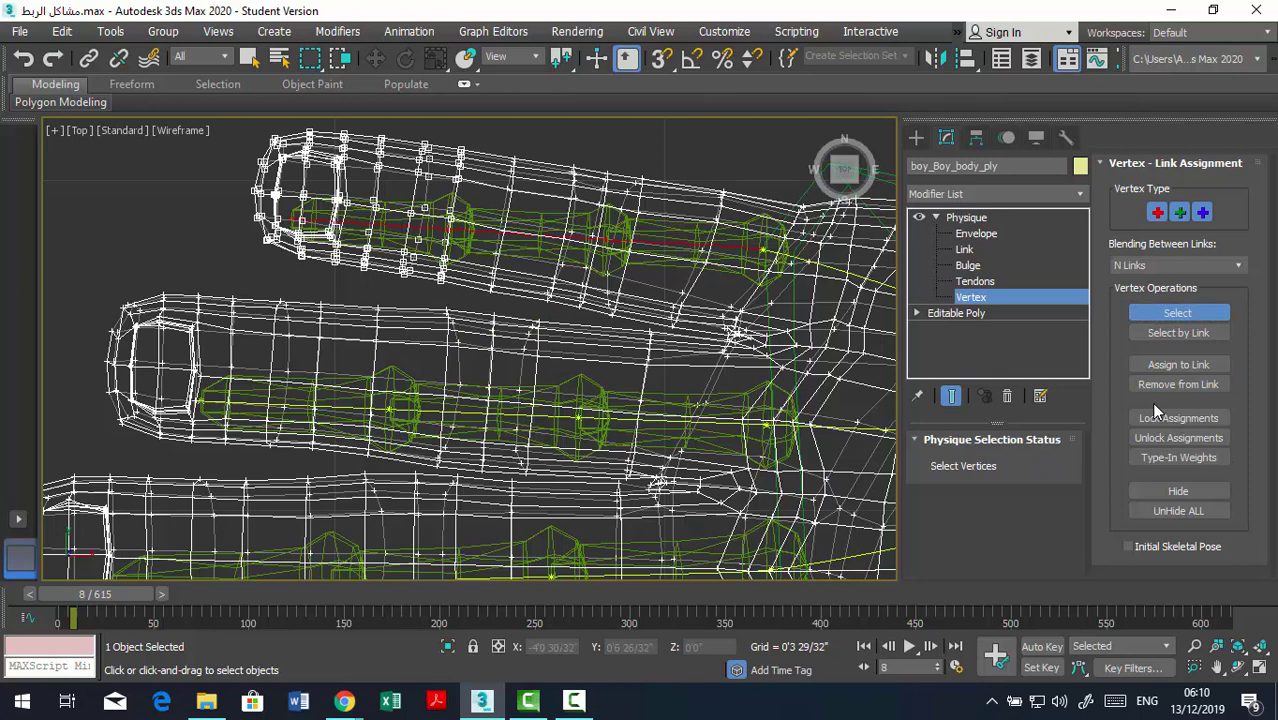
pyautogui.click(1178, 332)
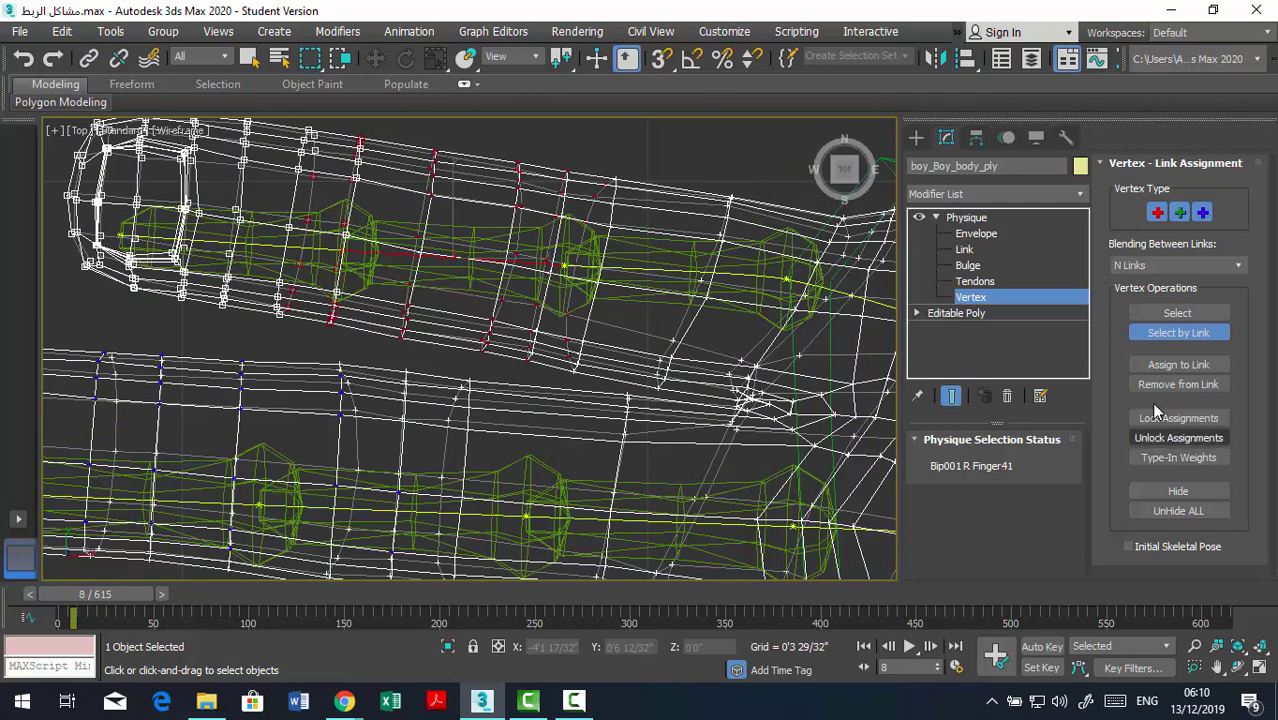
# Review which upper-finger vertices belong to the Finger42 and Finger41 links.
pyautogui.press(']')
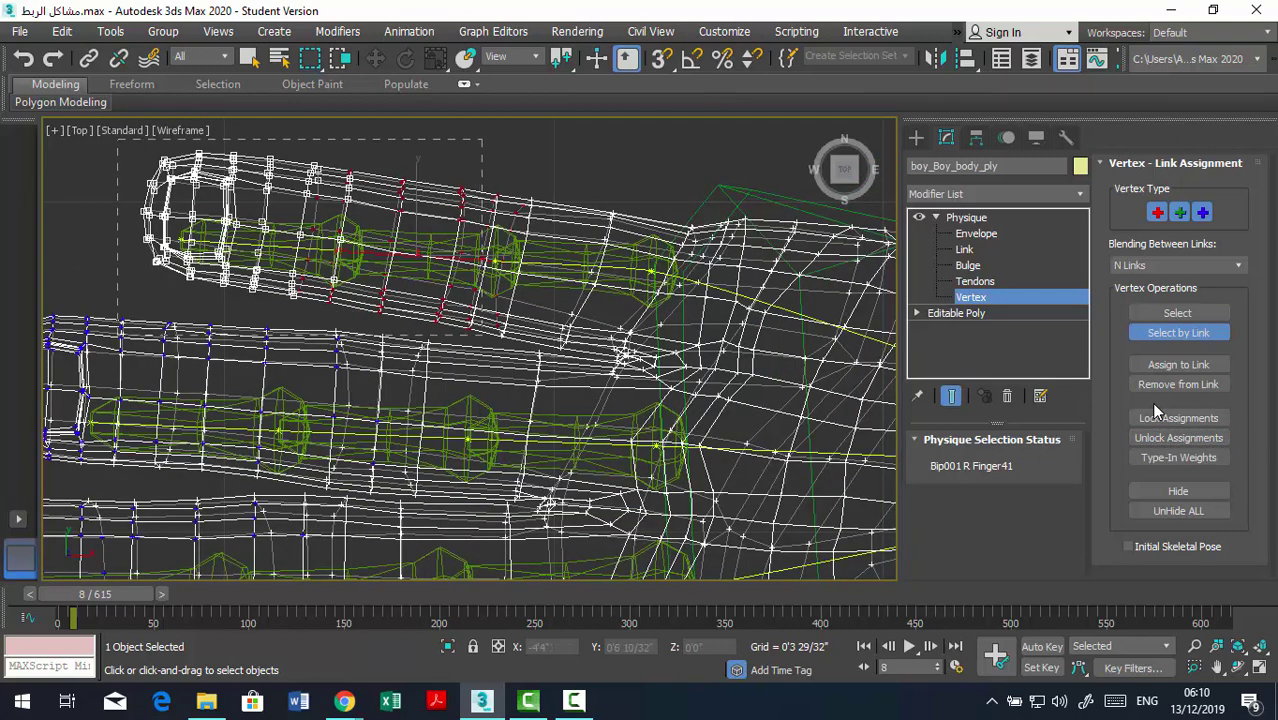
pyautogui.moveTo(375, 138); pyautogui.dragTo(117, 285)
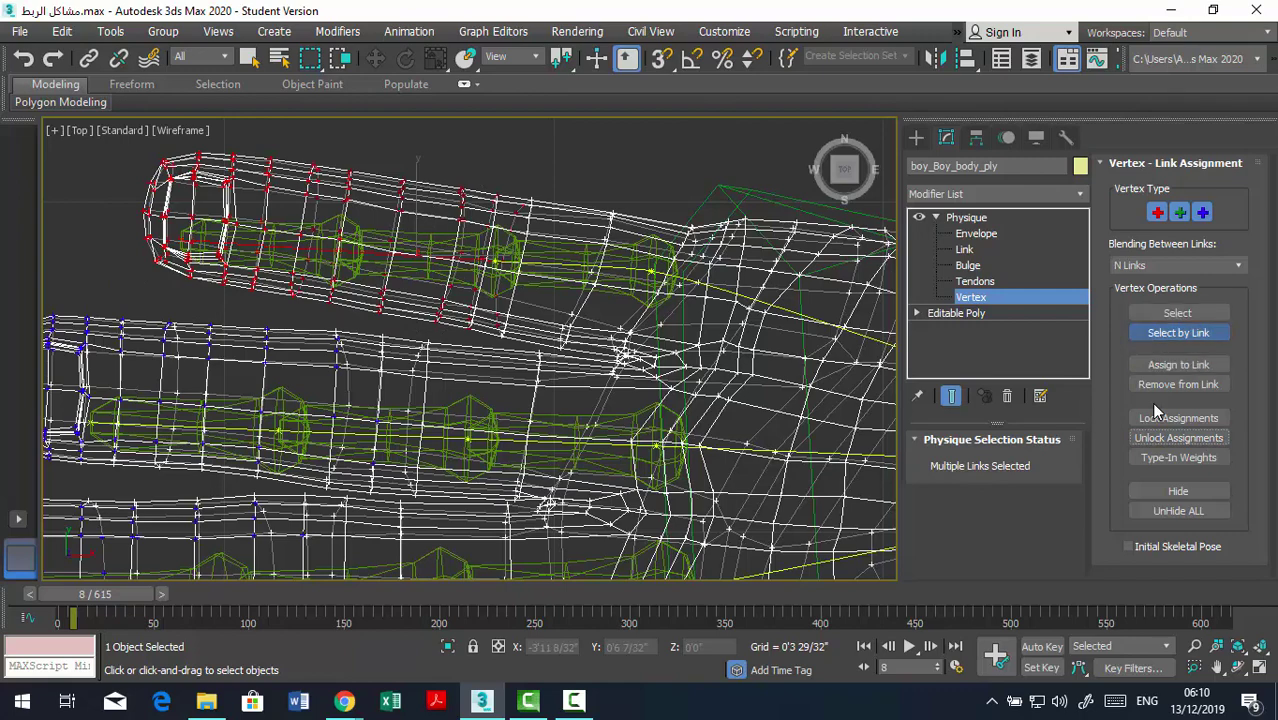
pyautogui.click(380, 253)
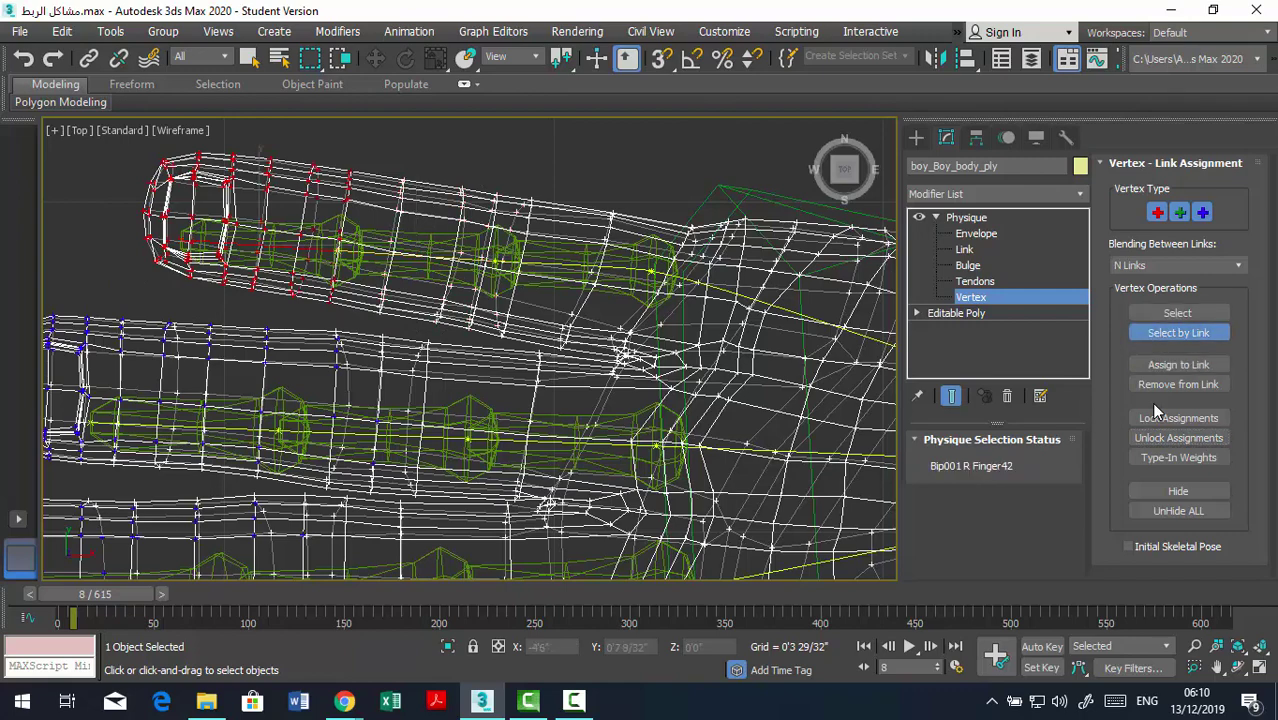
pyautogui.press('[')
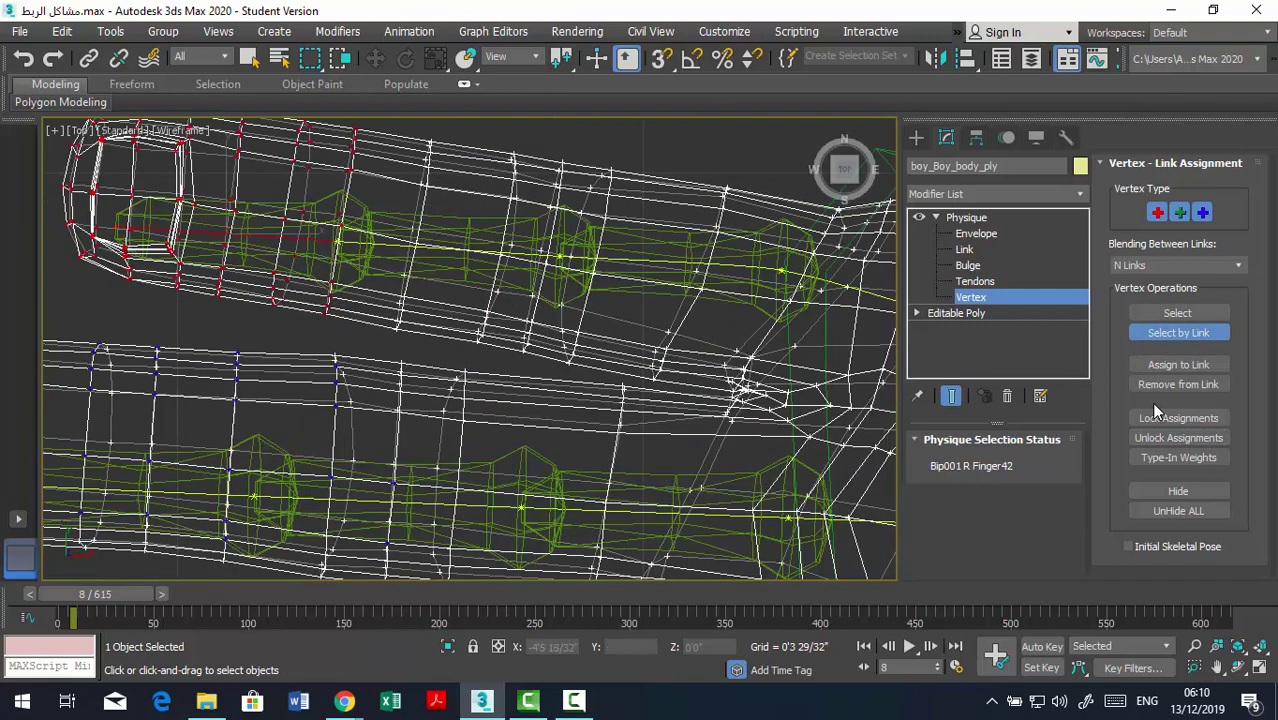
pyautogui.press(']')
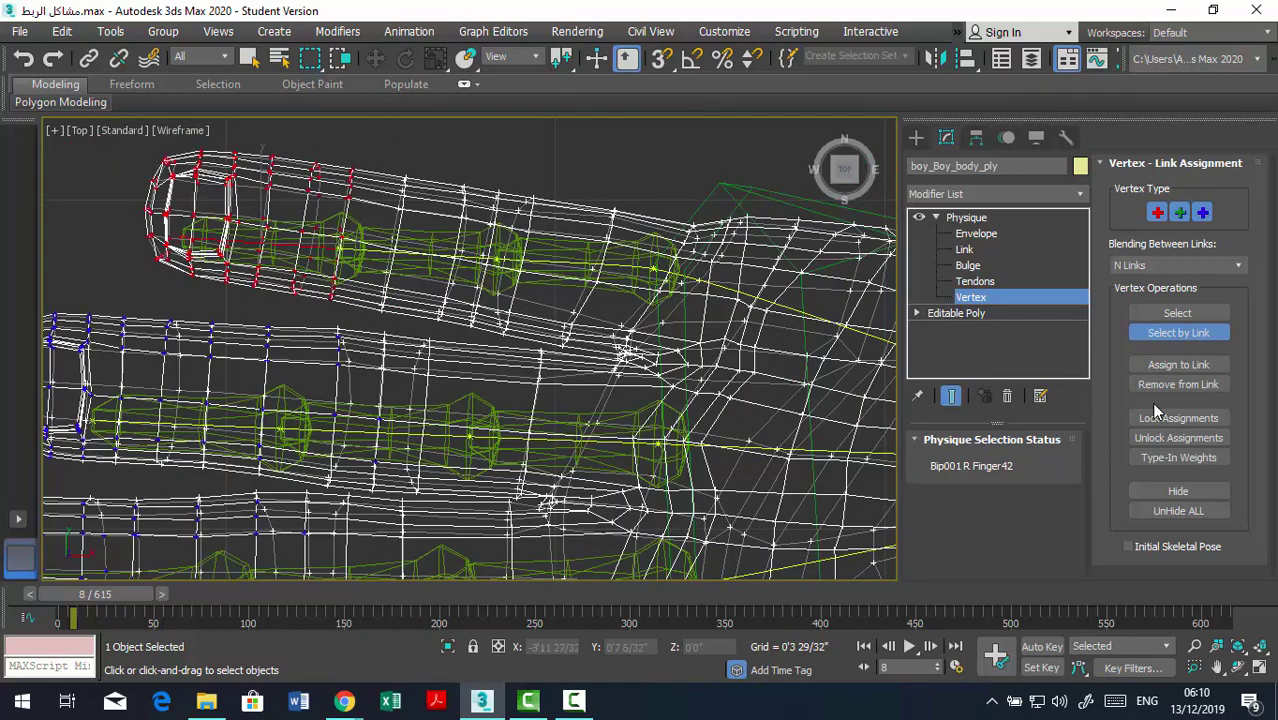
pyautogui.click(1177, 313)
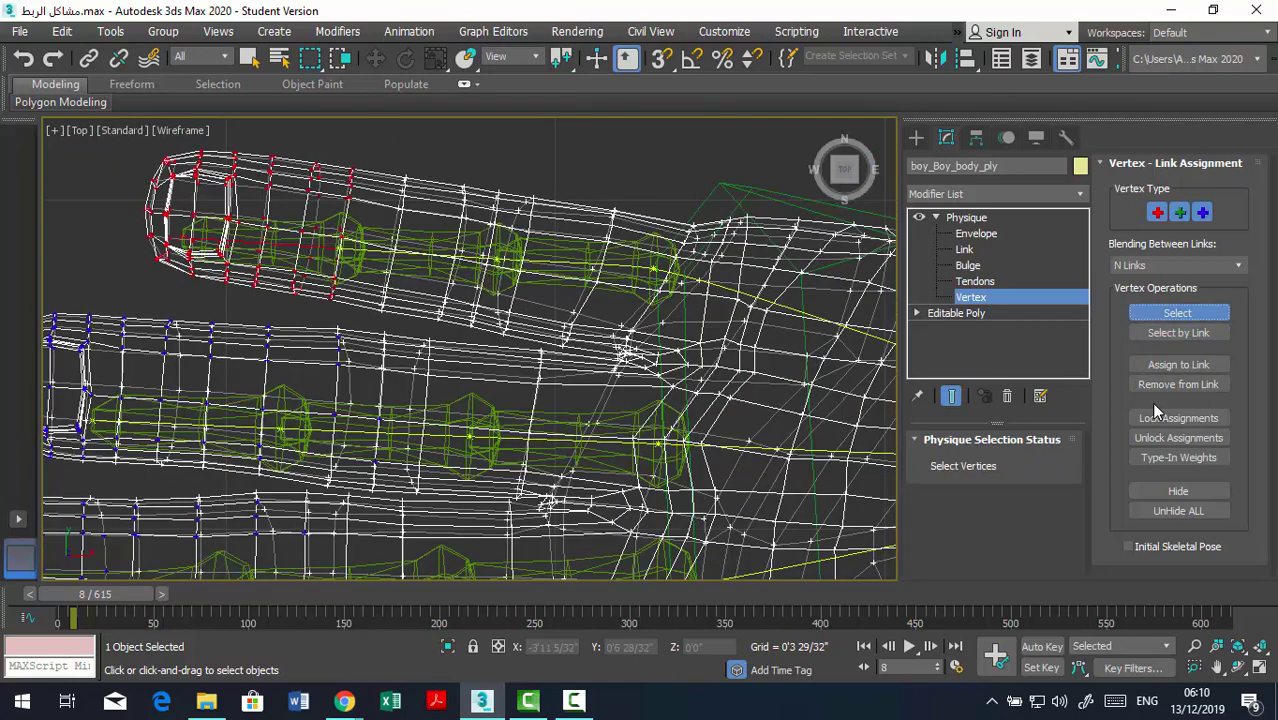
pyautogui.click(1178, 332)
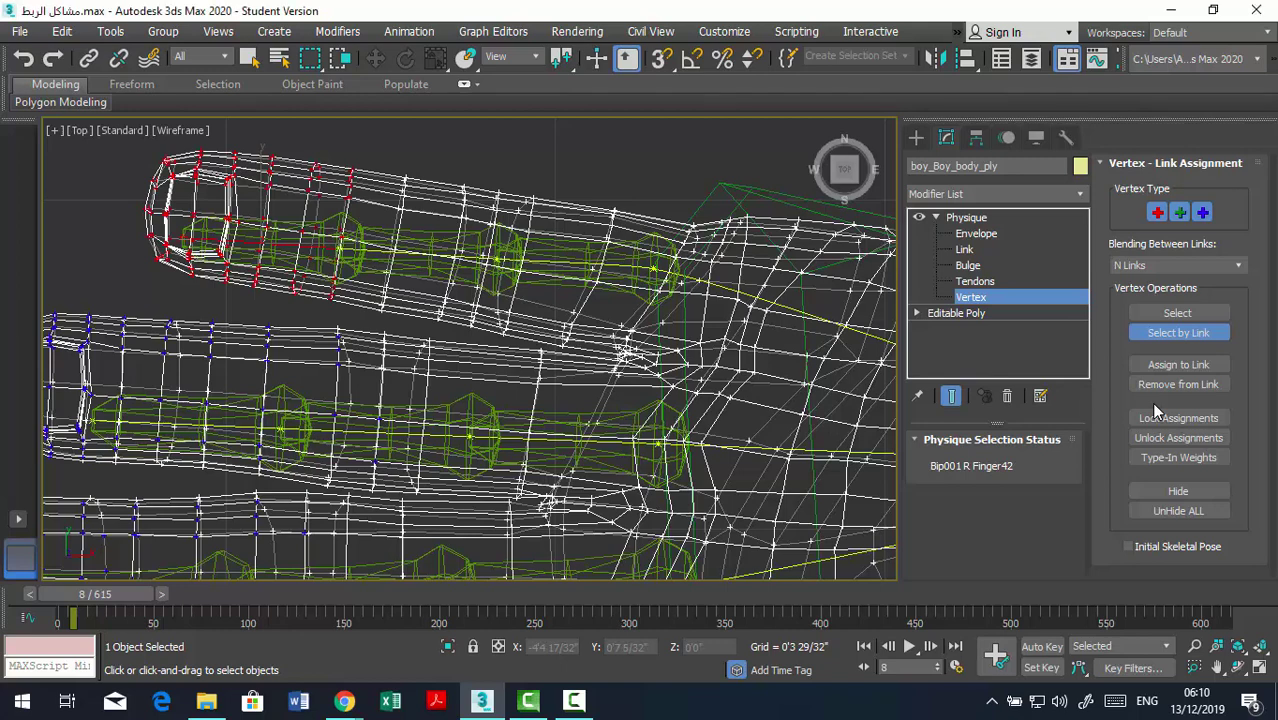
pyautogui.press('pageup')
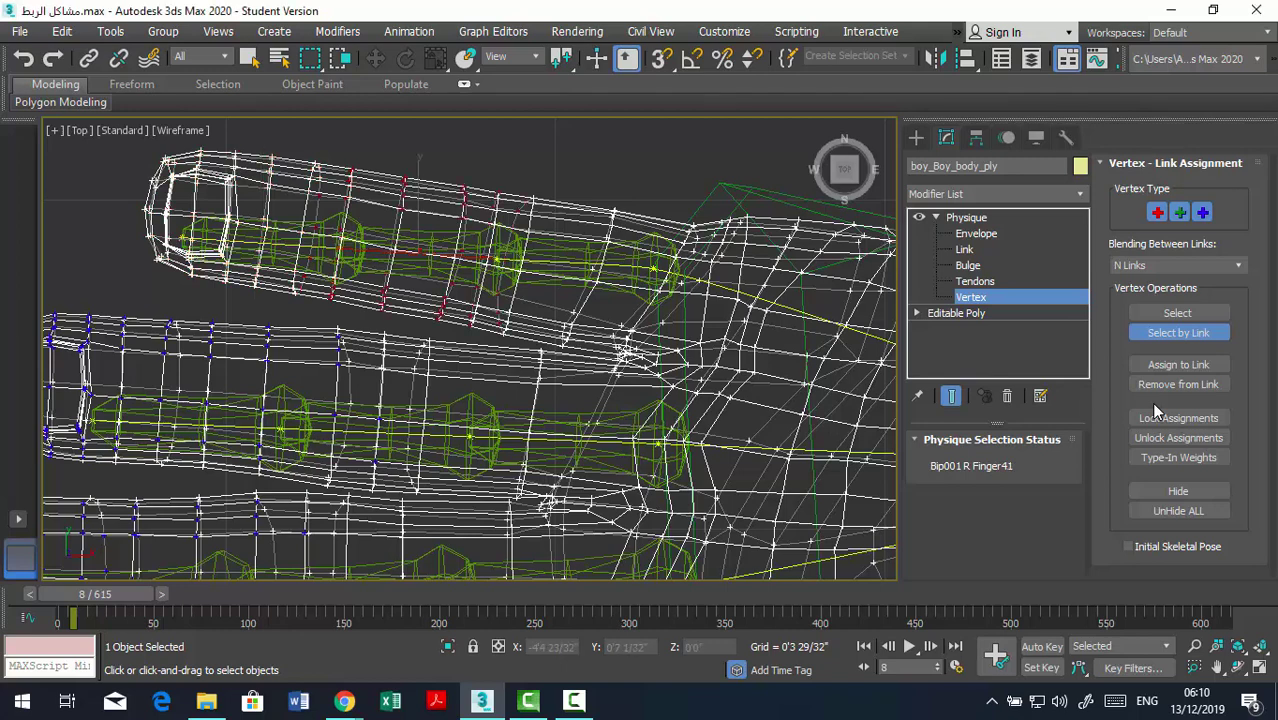
# Remove the vertices near the upper finger's last joint from Finger41 and recheck its vertices.
pyautogui.click(1177, 313)
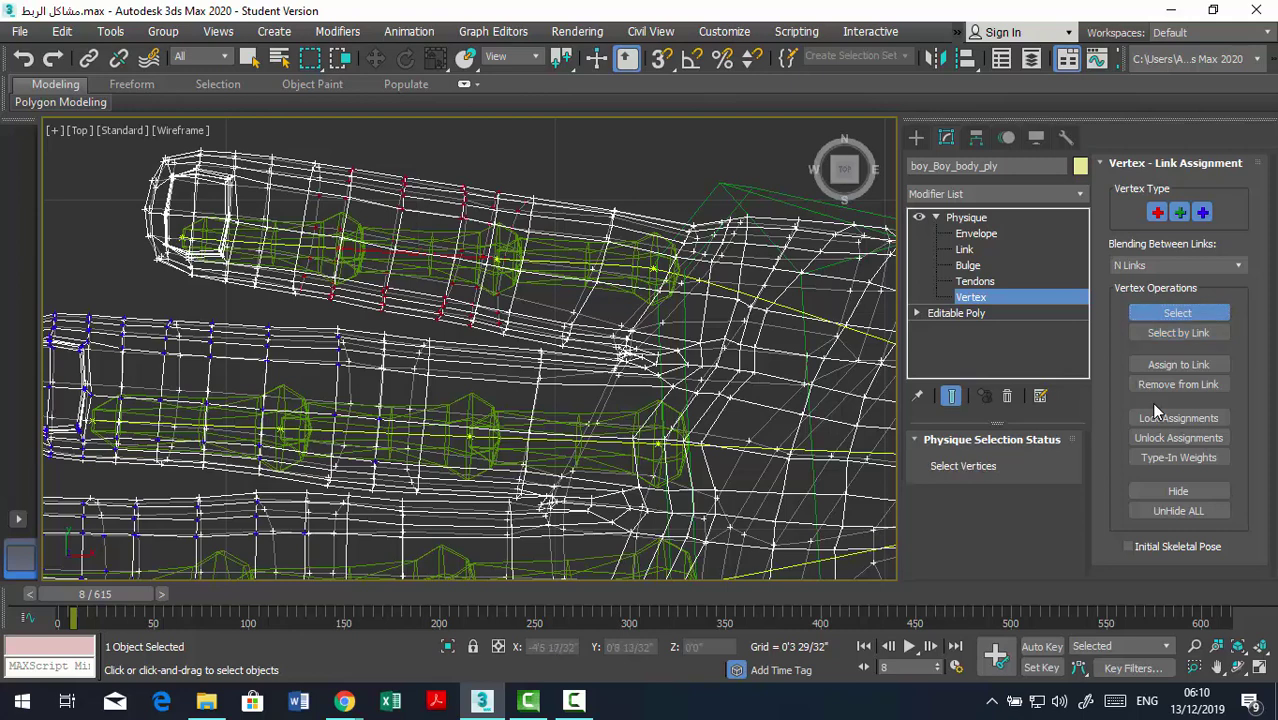
pyautogui.moveTo(356, 155); pyautogui.dragTo(285, 165)
pyautogui.moveTo(265, 297); pyautogui.dragTo(262, 305)
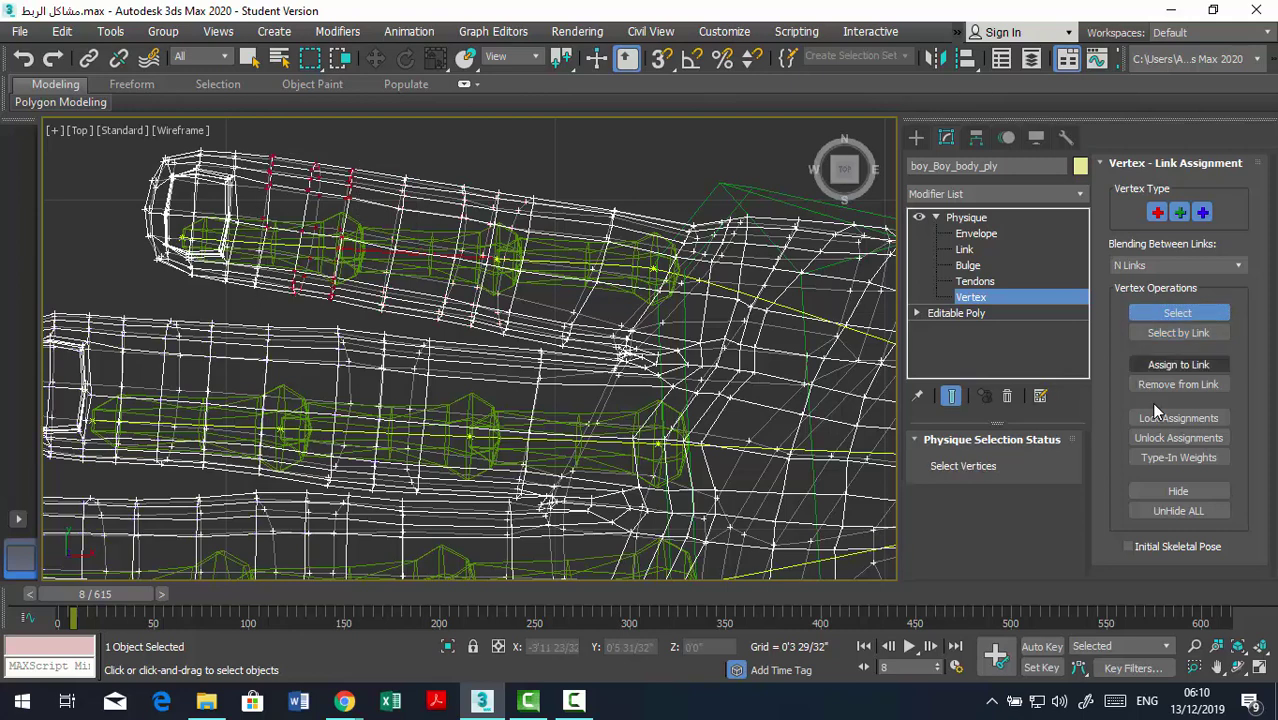
pyautogui.click(1178, 384)
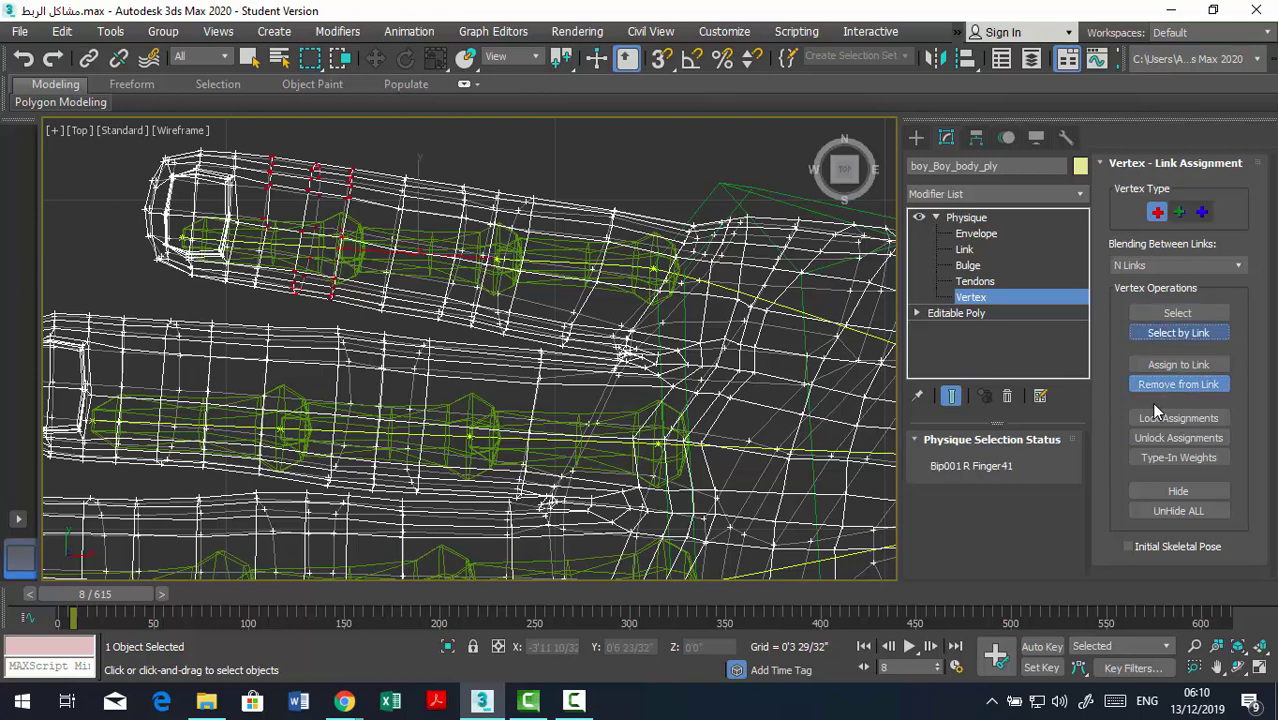
pyautogui.click(1178, 332)
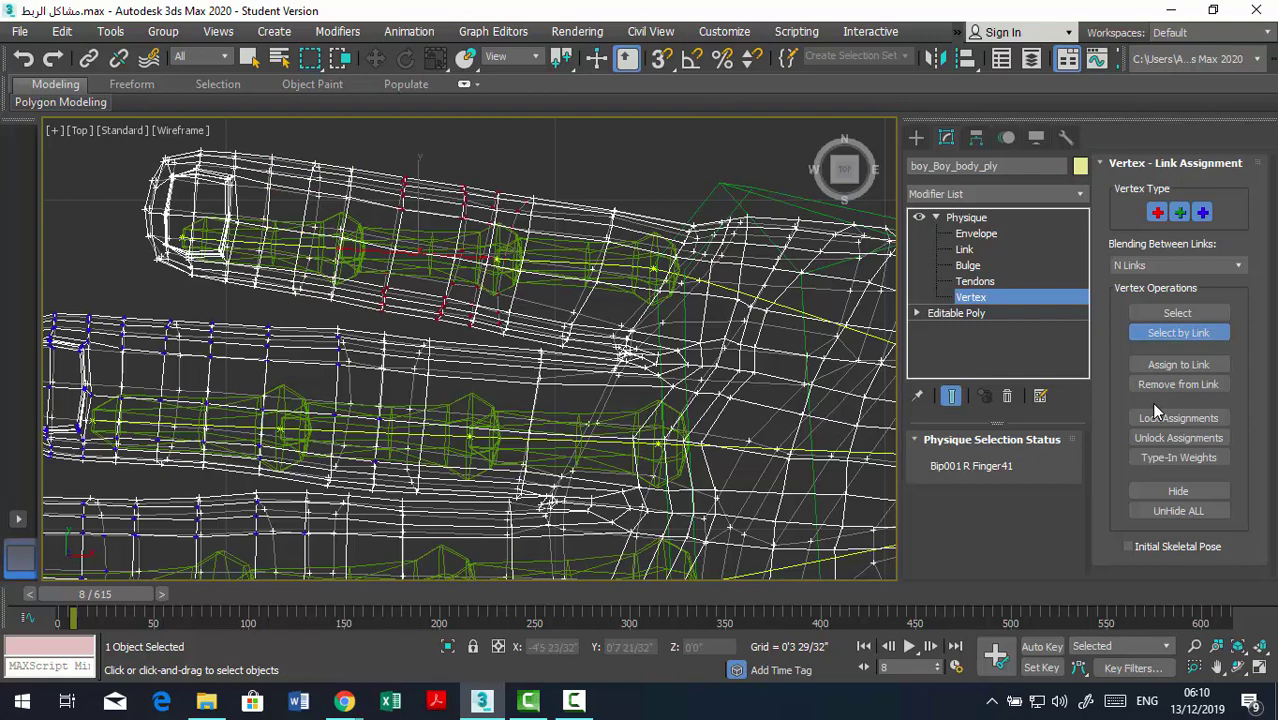
pyautogui.press('z')
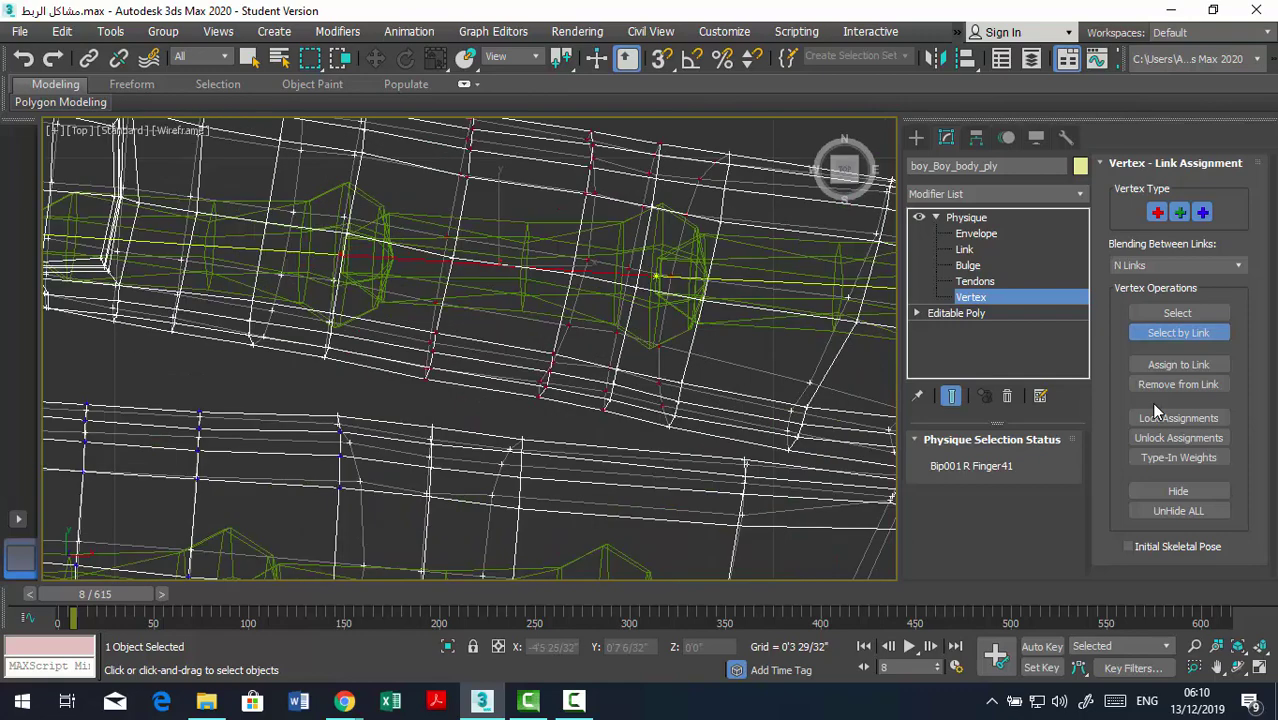
pyautogui.hotkey('shift', 'z')
pyautogui.hotkey('shift', 'z')
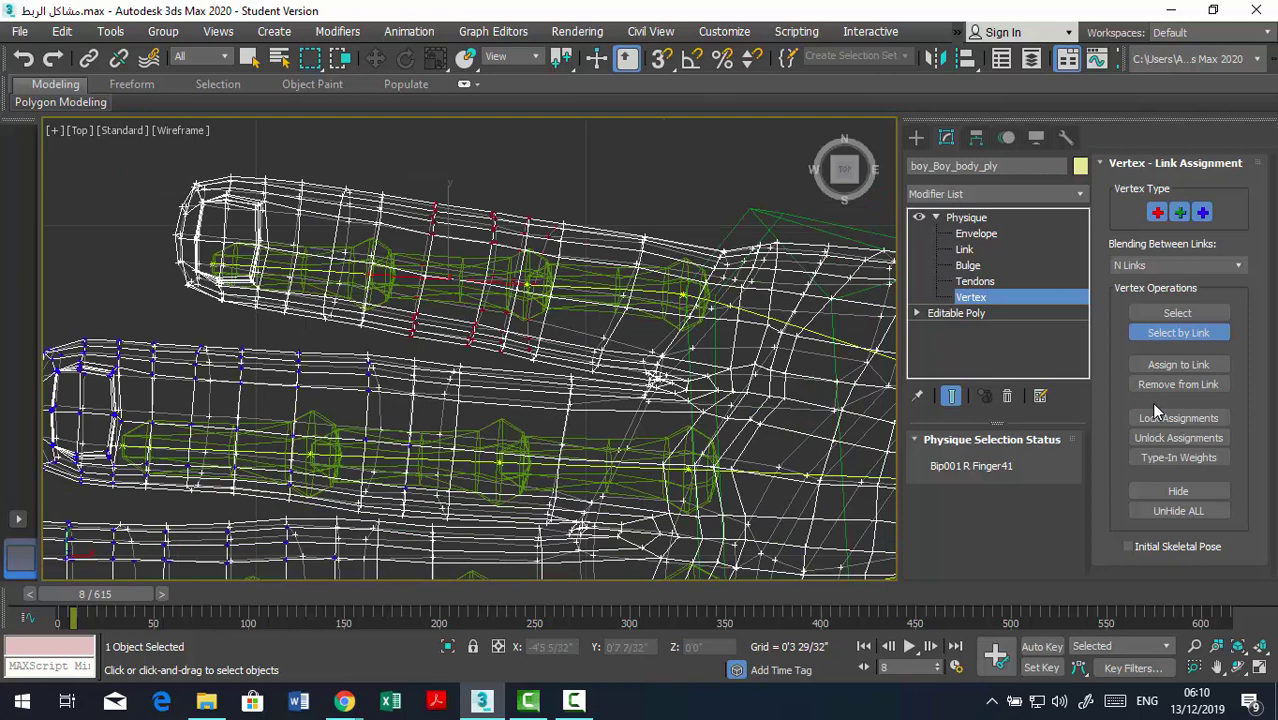
pyautogui.click(1178, 313)
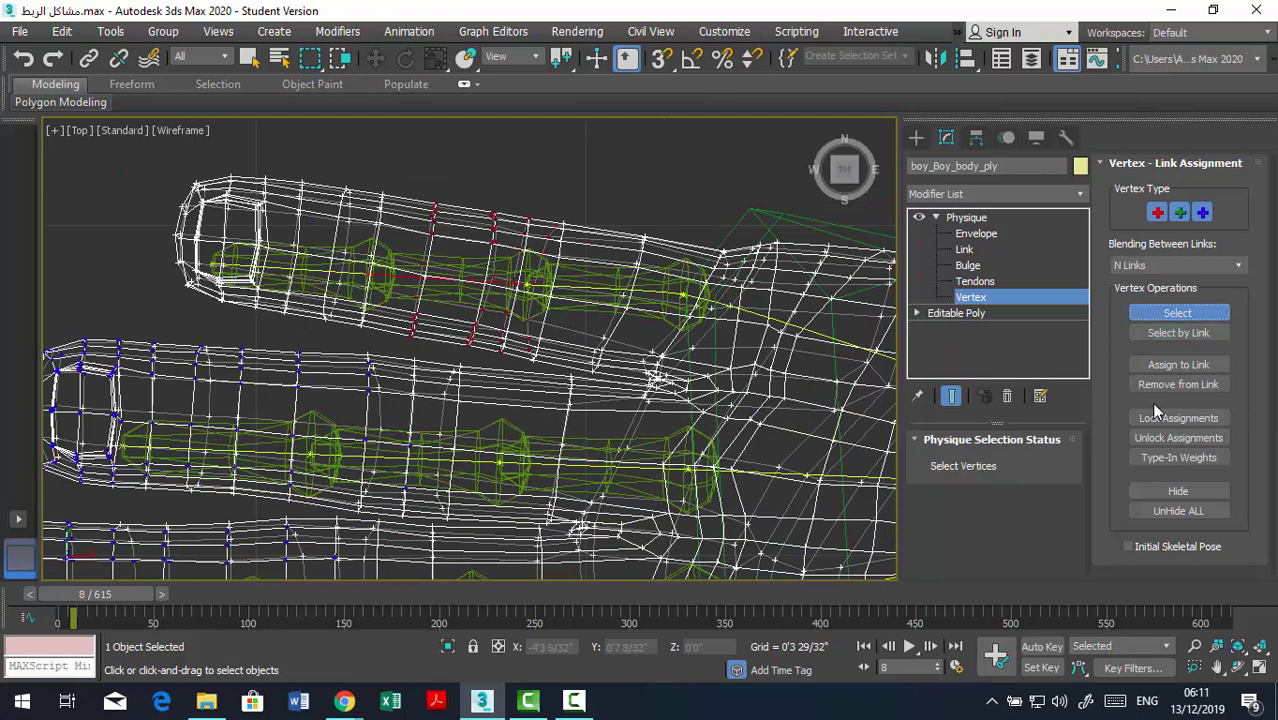
# Box-select the vertex rings along the finger's middle section and assign them to Bip001 R Finger41.
pyautogui.moveTo(409, 183); pyautogui.dragTo(523, 366)
pyautogui.scroll(2, 472, 275)
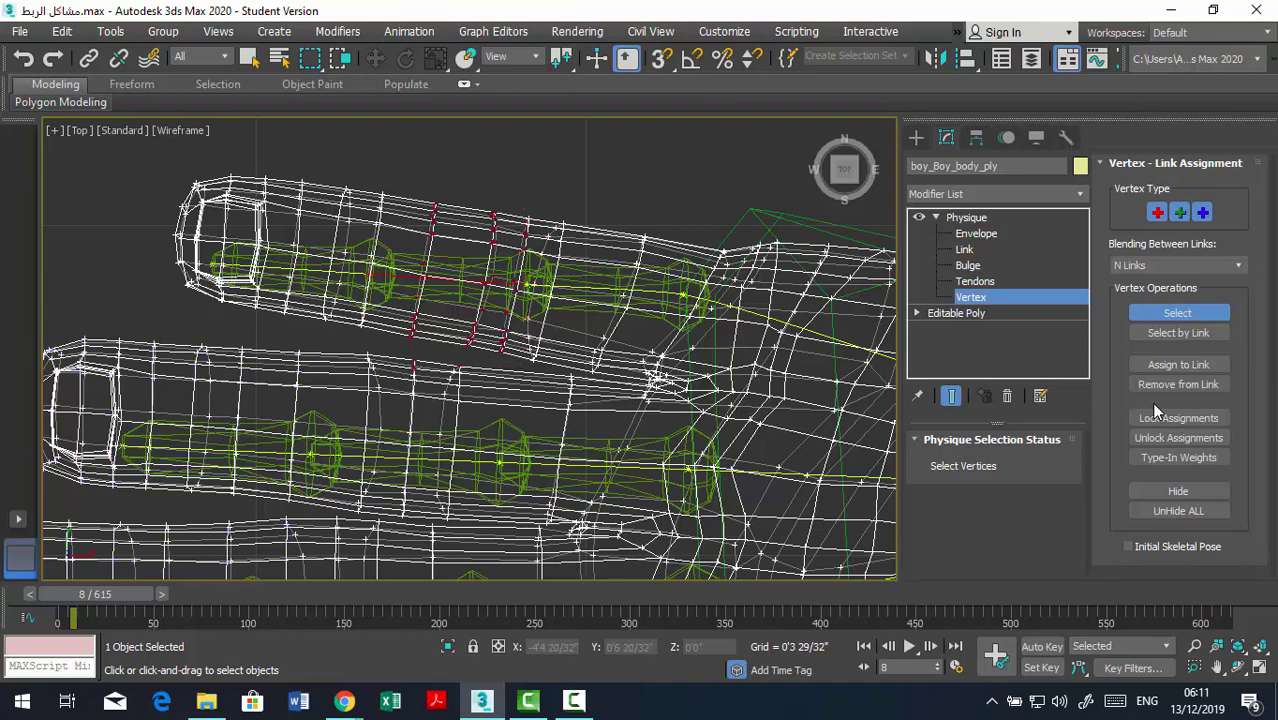
pyautogui.scroll(2, 472, 275)
pyautogui.scroll(2, 472, 275)
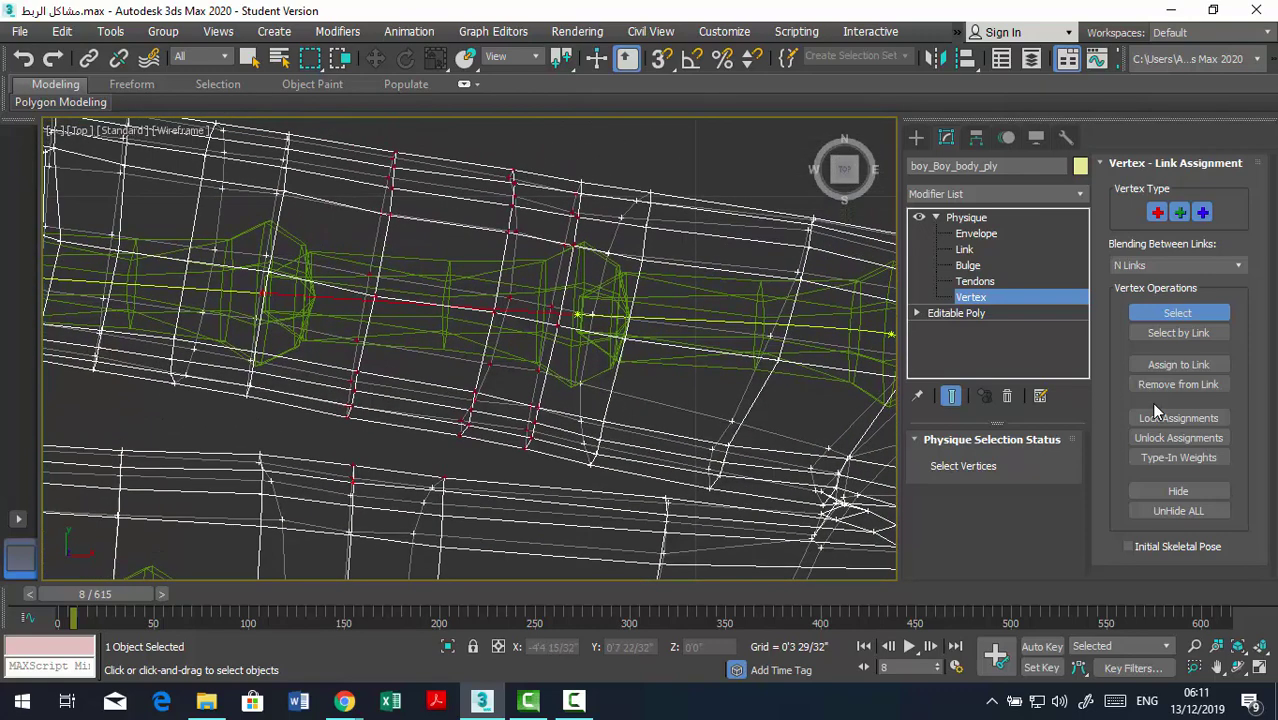
pyautogui.moveTo(601, 135); pyautogui.dragTo(365, 265)
pyautogui.moveTo(548, 238); pyautogui.dragTo(337, 372)
pyautogui.moveTo(487, 352); pyautogui.dragTo(337, 430)
pyautogui.moveTo(487, 430); pyautogui.dragTo(562, 457)
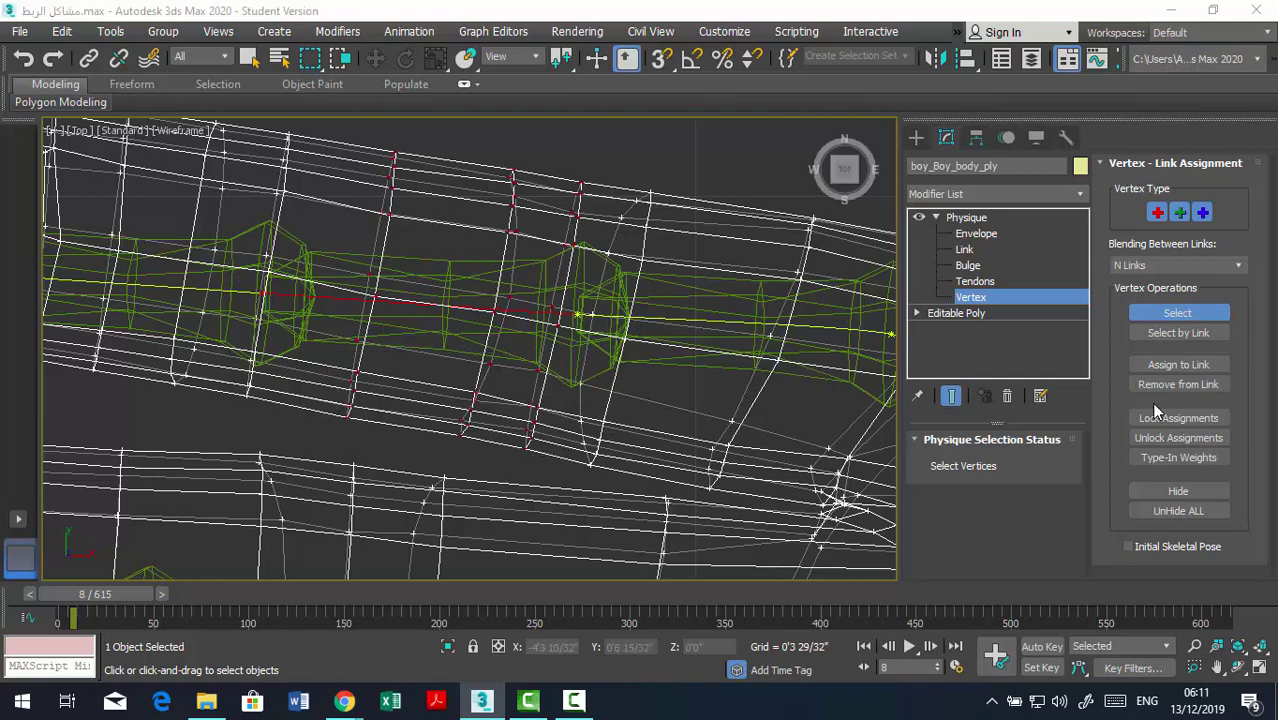
pyautogui.click(1178, 364)
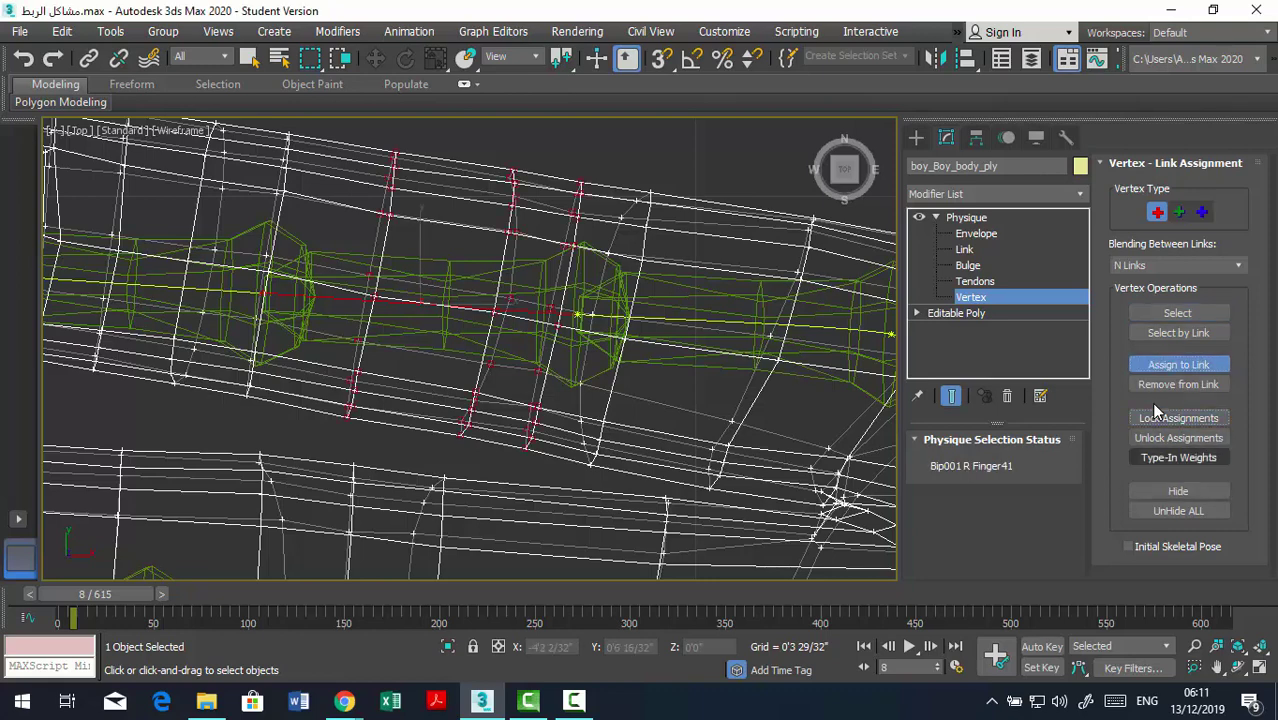
# In Type-In Weights, set weight 0 for Bip001 R Finger4 and all three Bip001 R Hand links.
pyautogui.click(1178, 457)
pyautogui.press('Up')
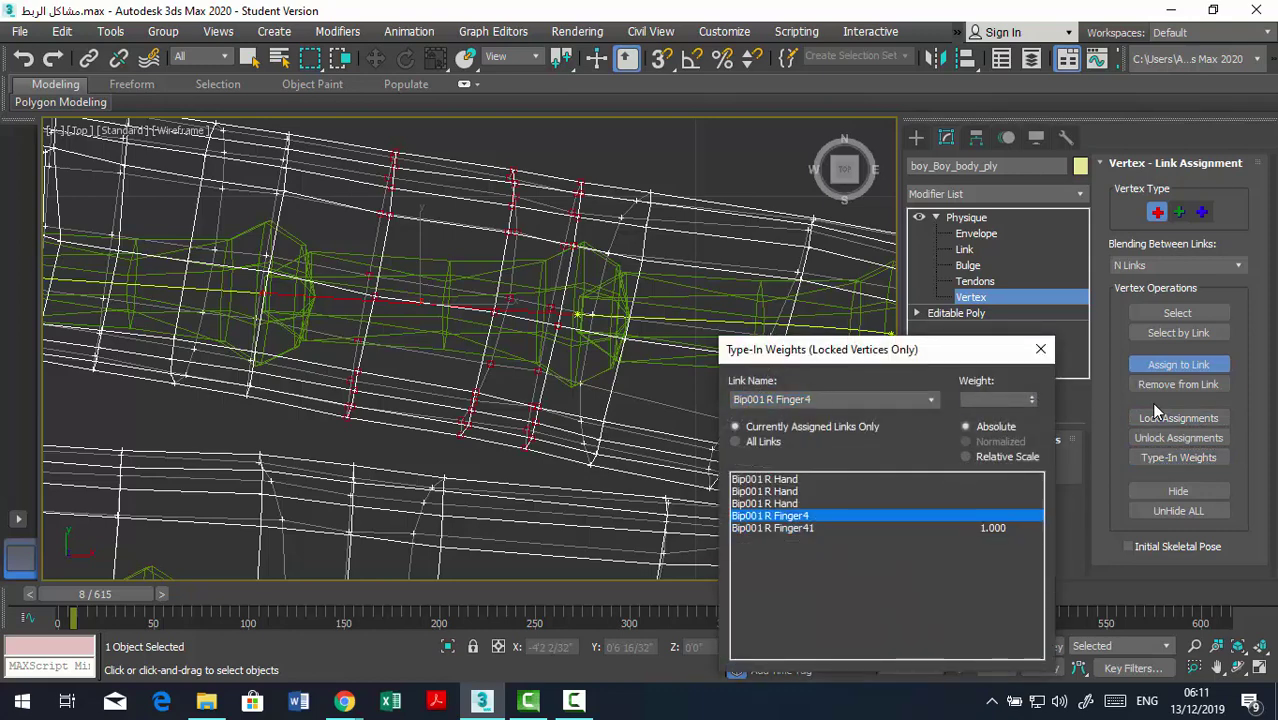
pyautogui.write('0')
pyautogui.press('Return')
pyautogui.press('Up')
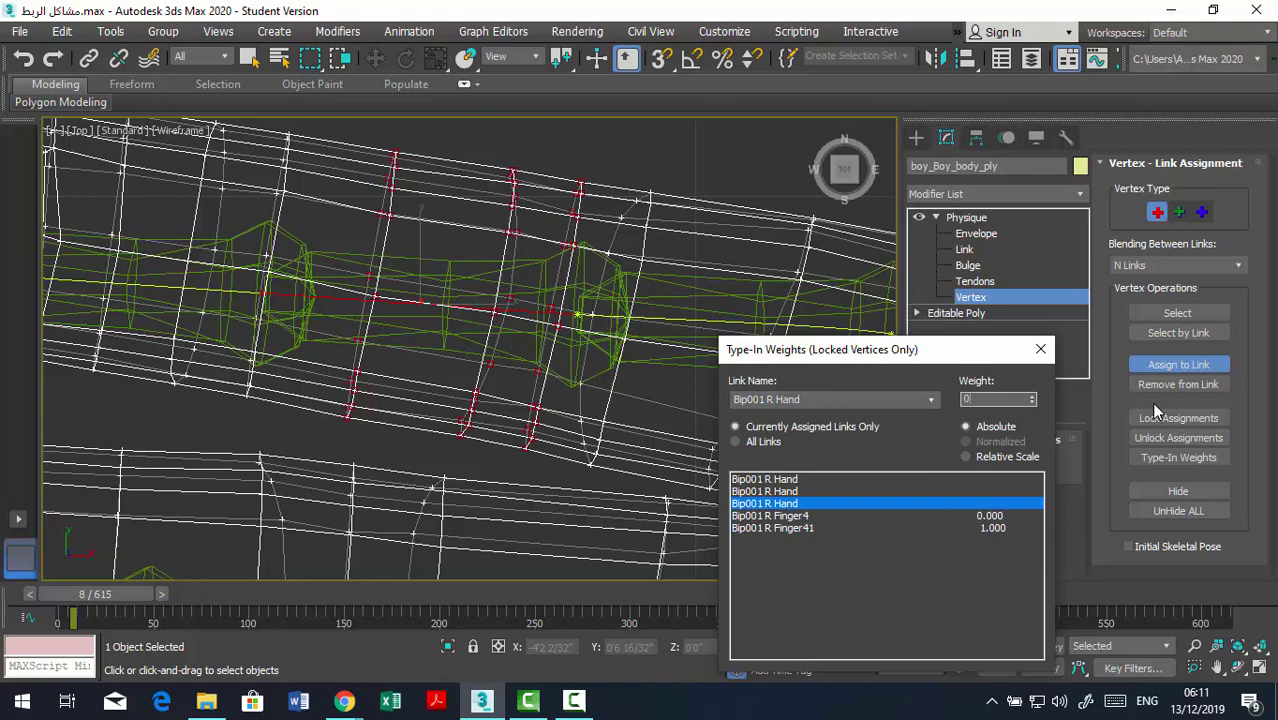
pyautogui.press('Return')
pyautogui.press('Up')
pyautogui.press('Return')
pyautogui.press('Up')
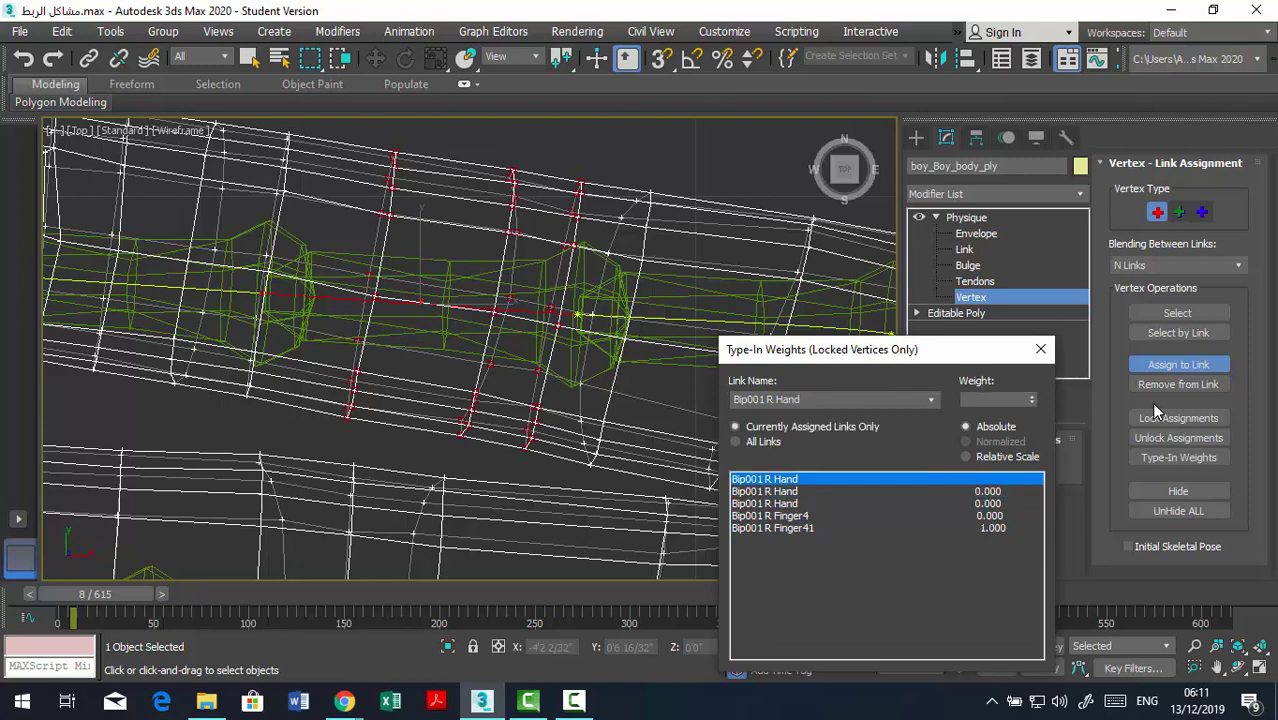
pyautogui.press('Return')
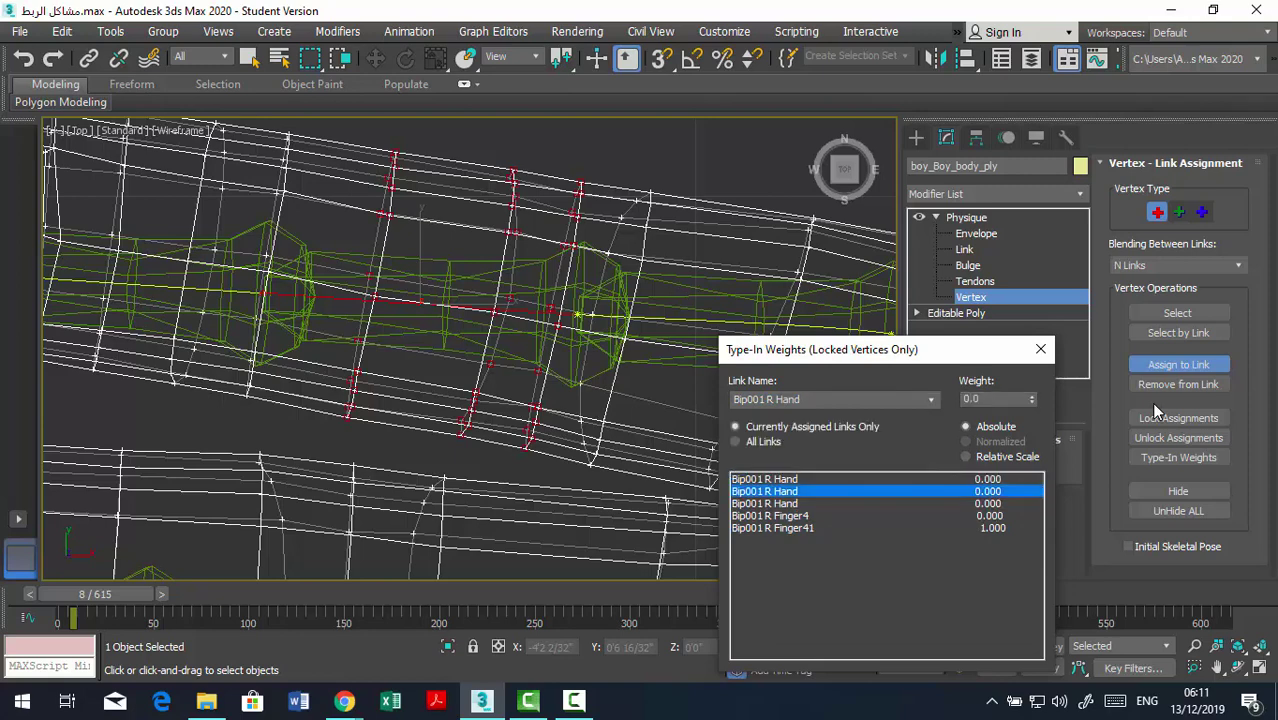
pyautogui.click(1040, 349)
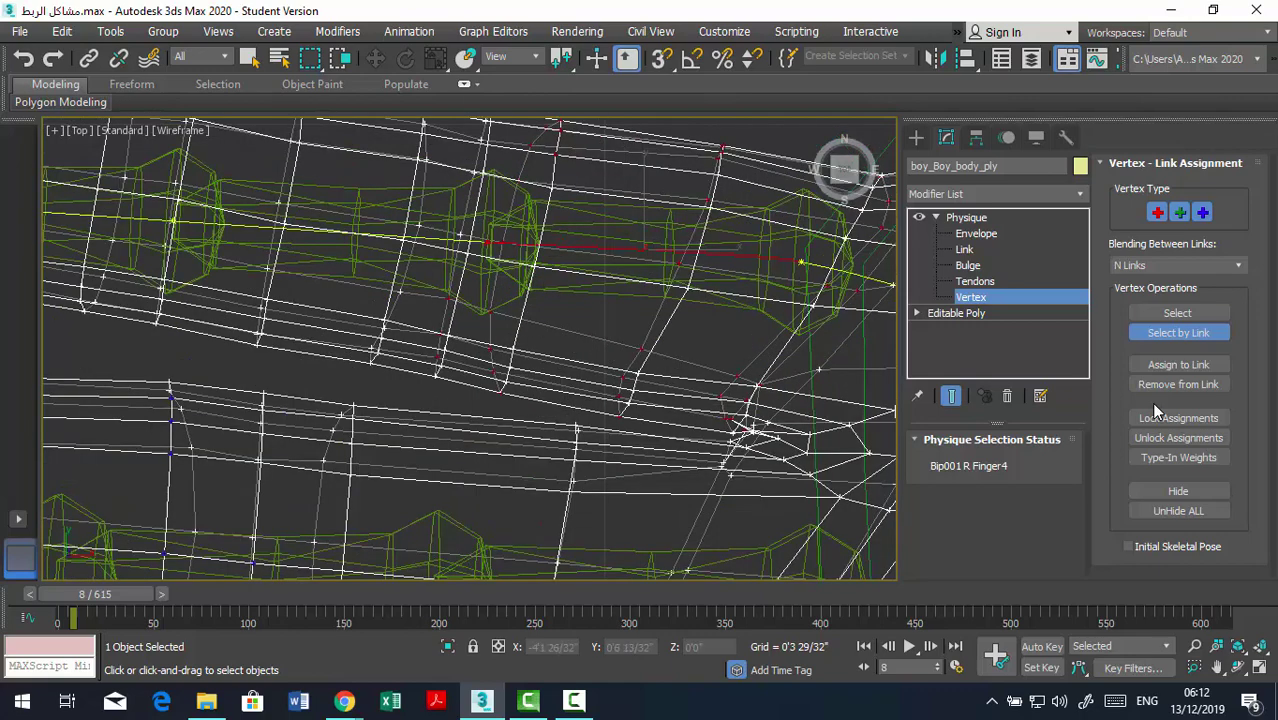
# Select a small column of finger vertices and use Remove from Link on them.
pyautogui.moveTo(430, 292); pyautogui.dragTo(452, 374)
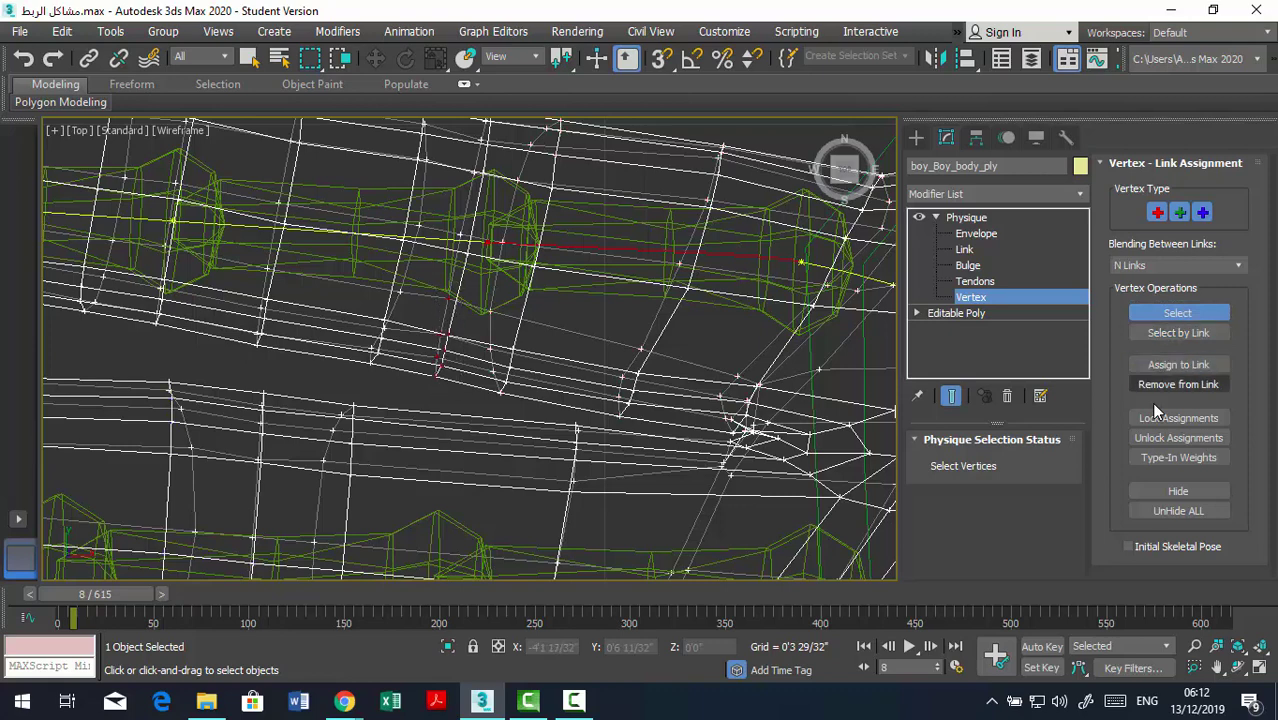
pyautogui.click(1178, 384)
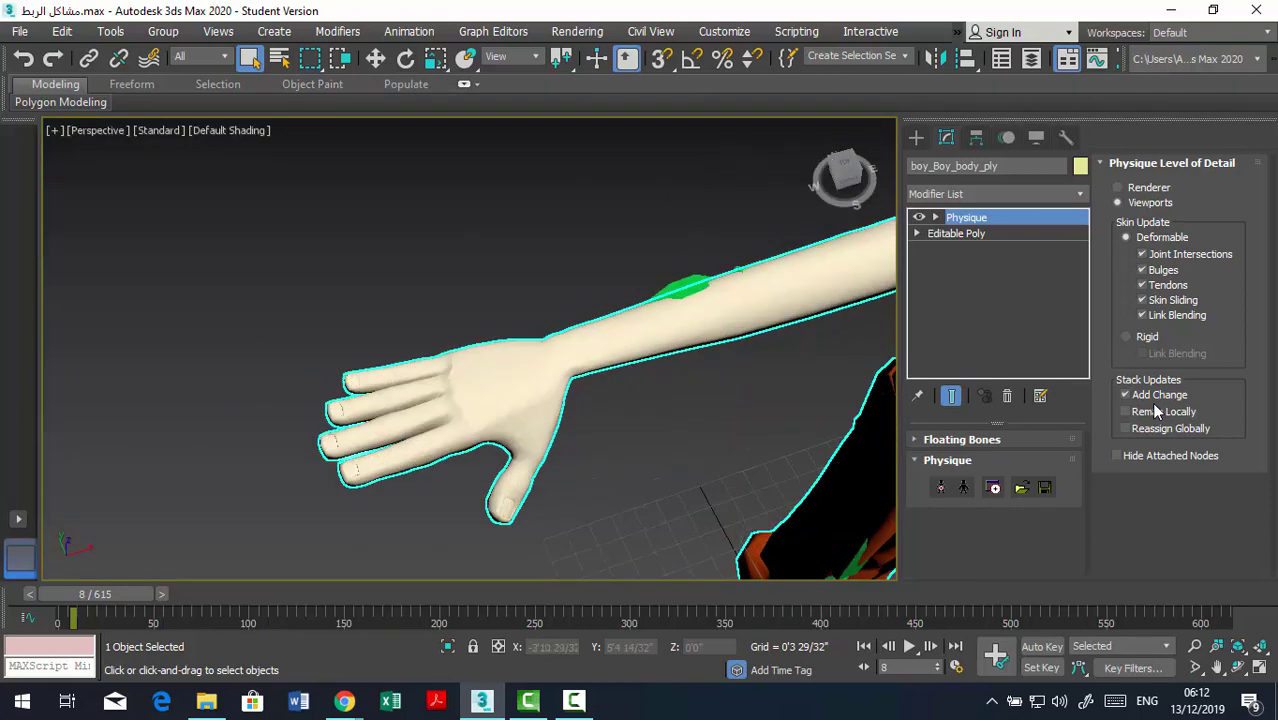
# Rotate the Bip001 R Finger41 link to bend the finger downward.
pyautogui.press('F3')
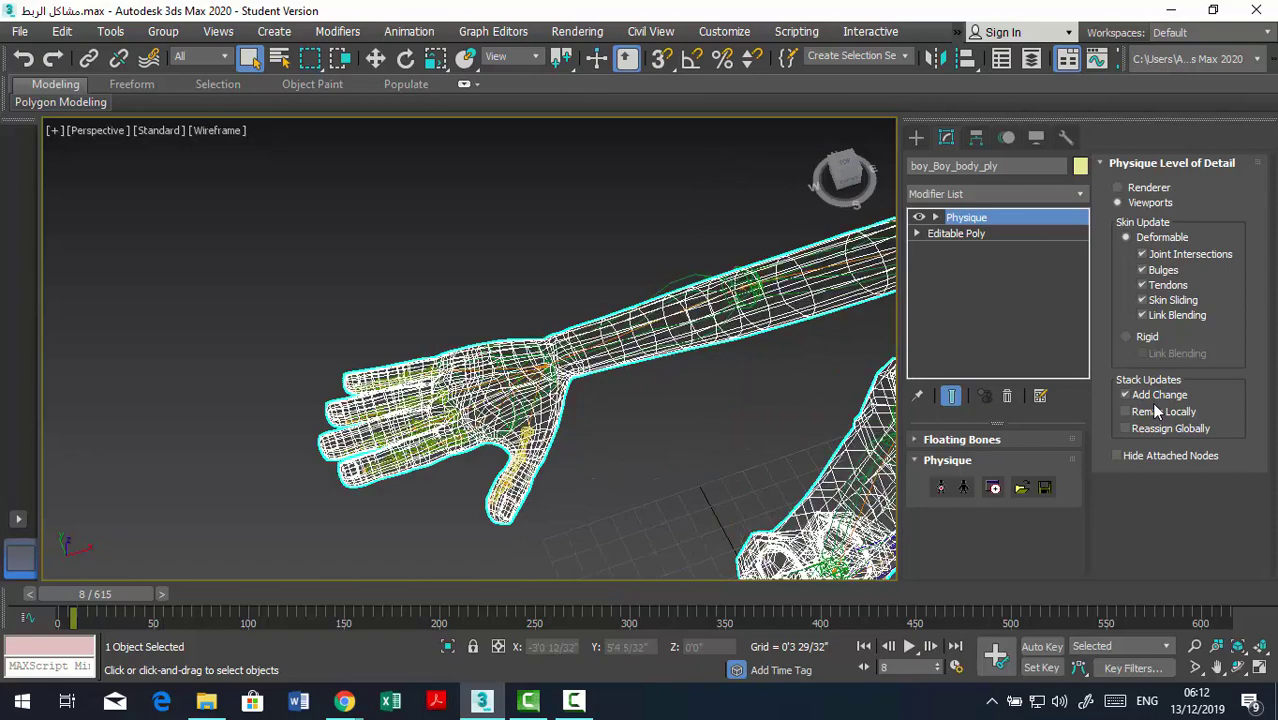
pyautogui.hotkey('ctrl', 'z')
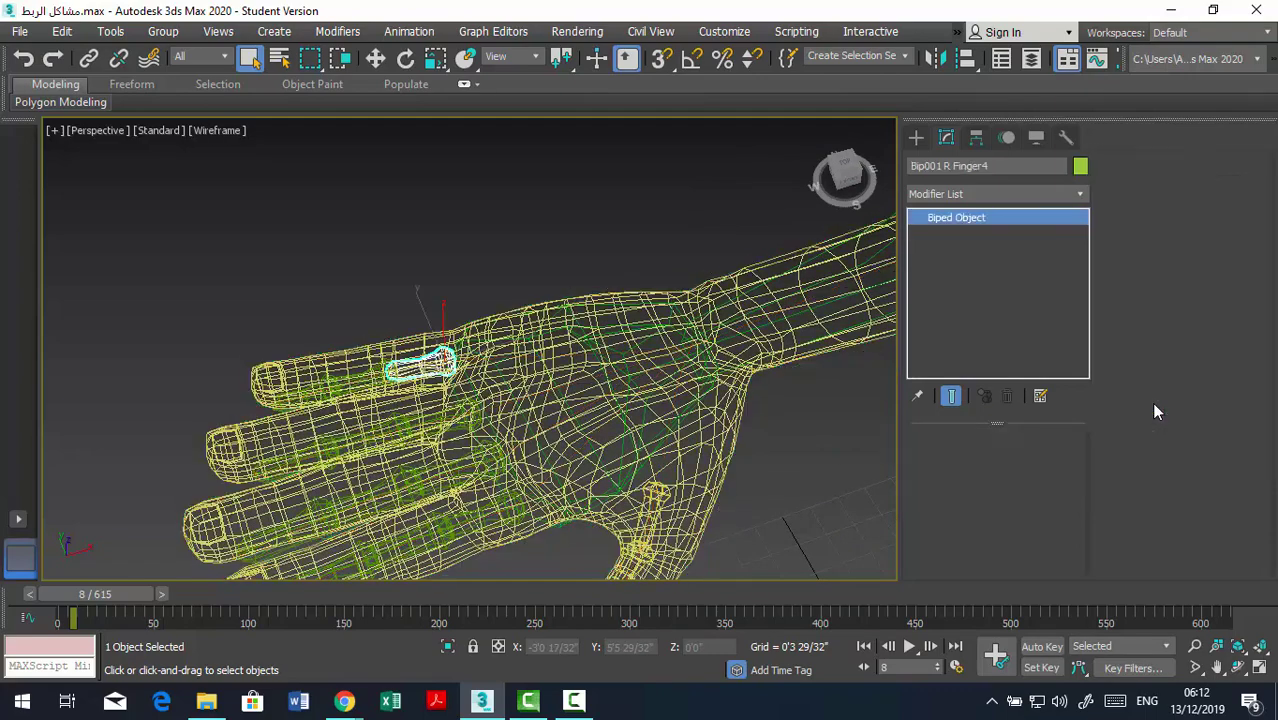
pyautogui.press('F3')
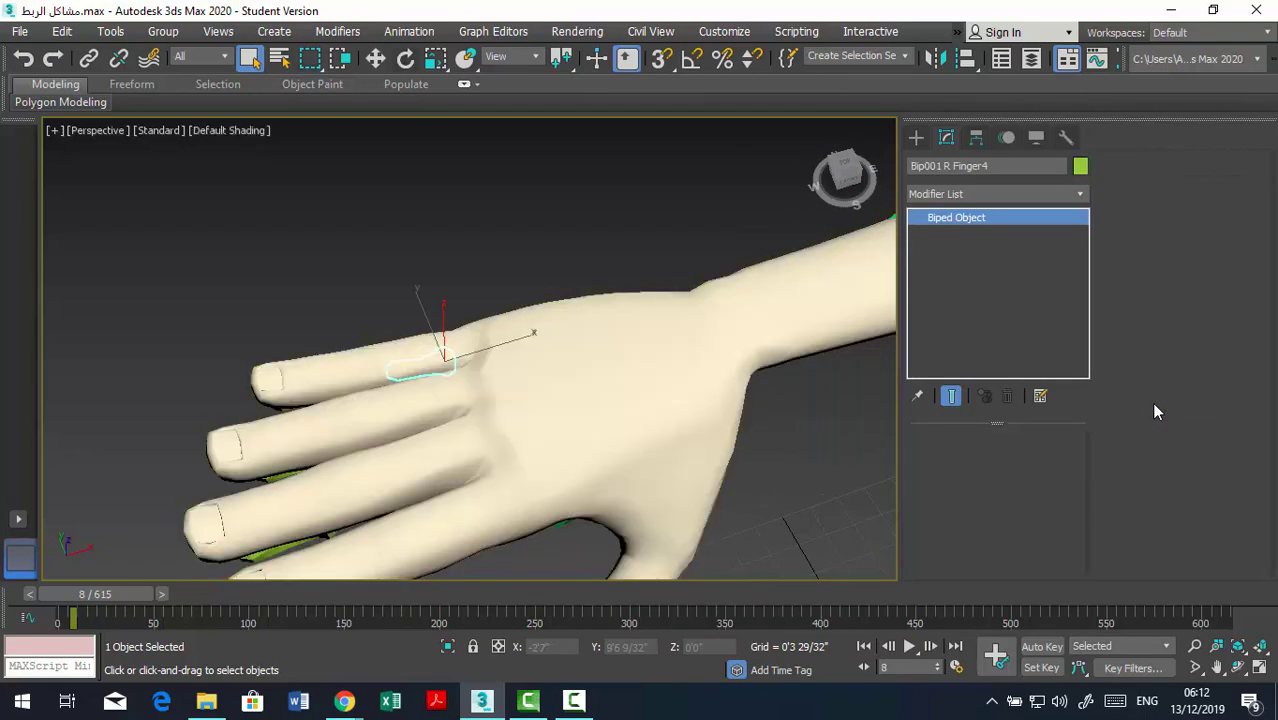
pyautogui.press('e')
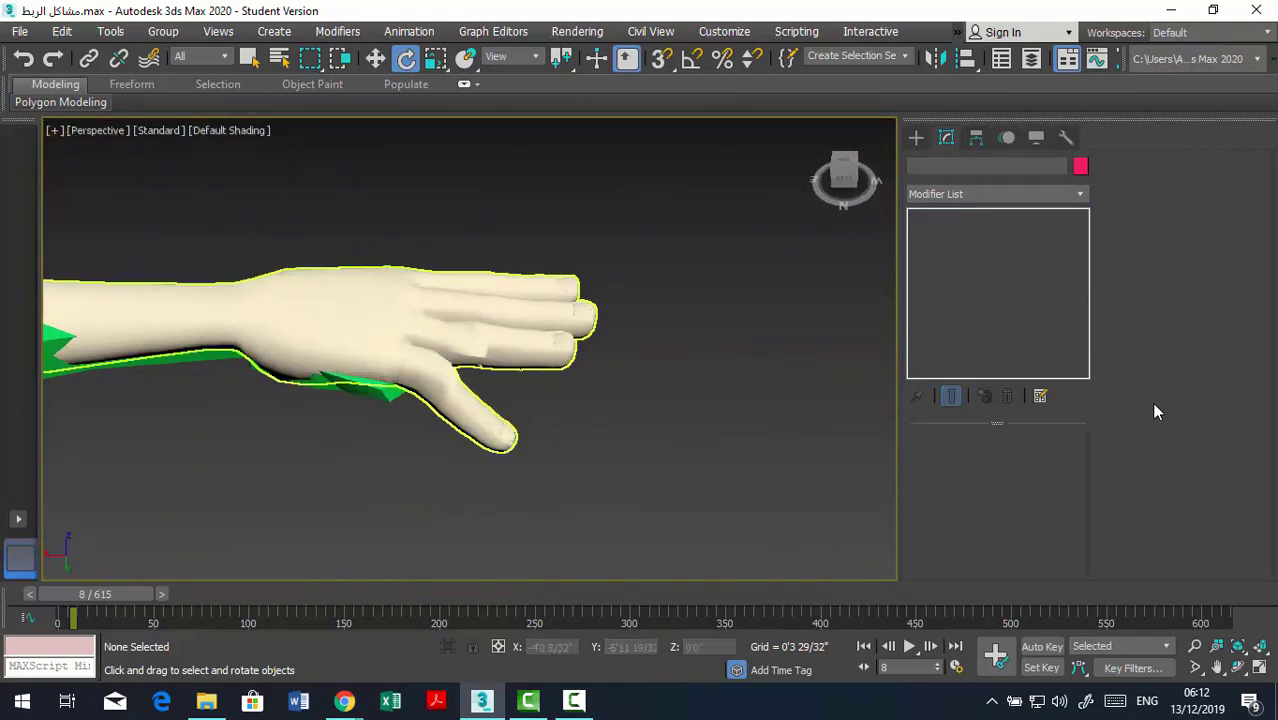
pyautogui.hotkey('ctrl', 'z')
pyautogui.hotkey('ctrl', 'z')
pyautogui.hotkey('ctrl', 'z')
pyautogui.hotkey('ctrl', 'z')
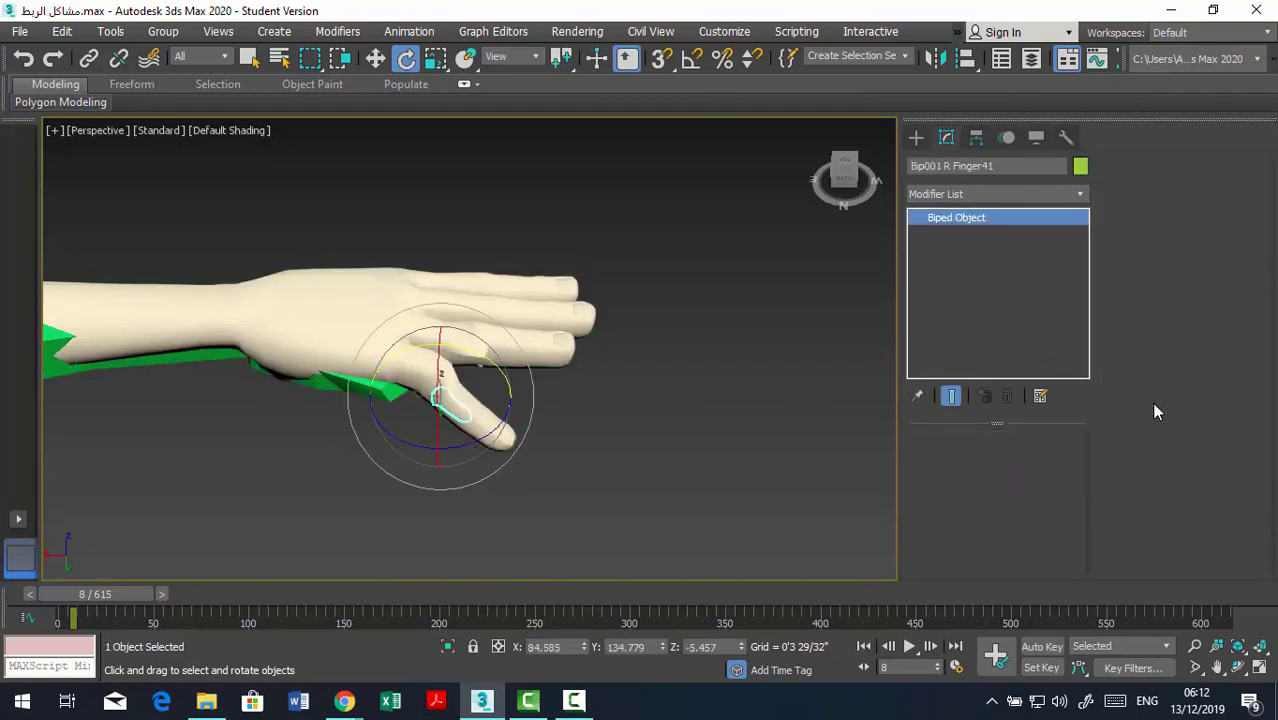
pyautogui.moveTo(500, 372); pyautogui.dragTo(470, 420)
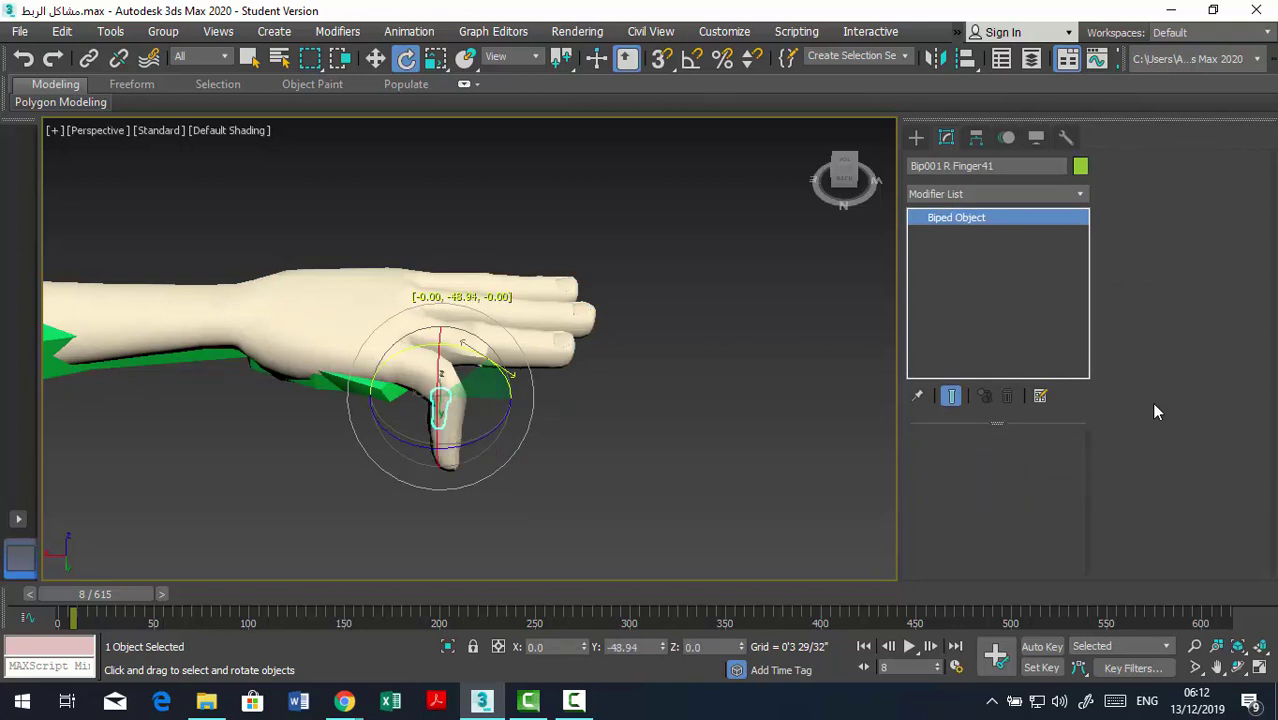
# Inspect the bent finger's skin close up in shaded and wireframe views, then undo the bend.
pyautogui.hotkey('ctrl', 'd')
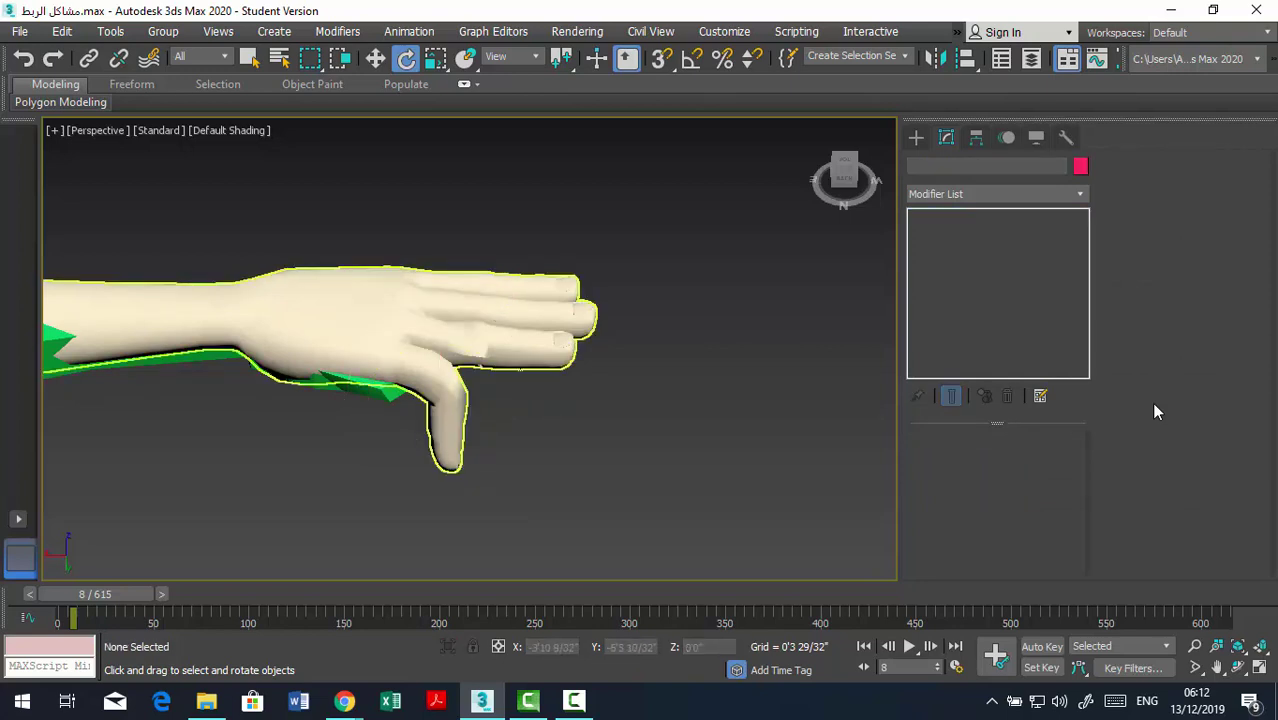
pyautogui.hotkey('ctrl', 'z')
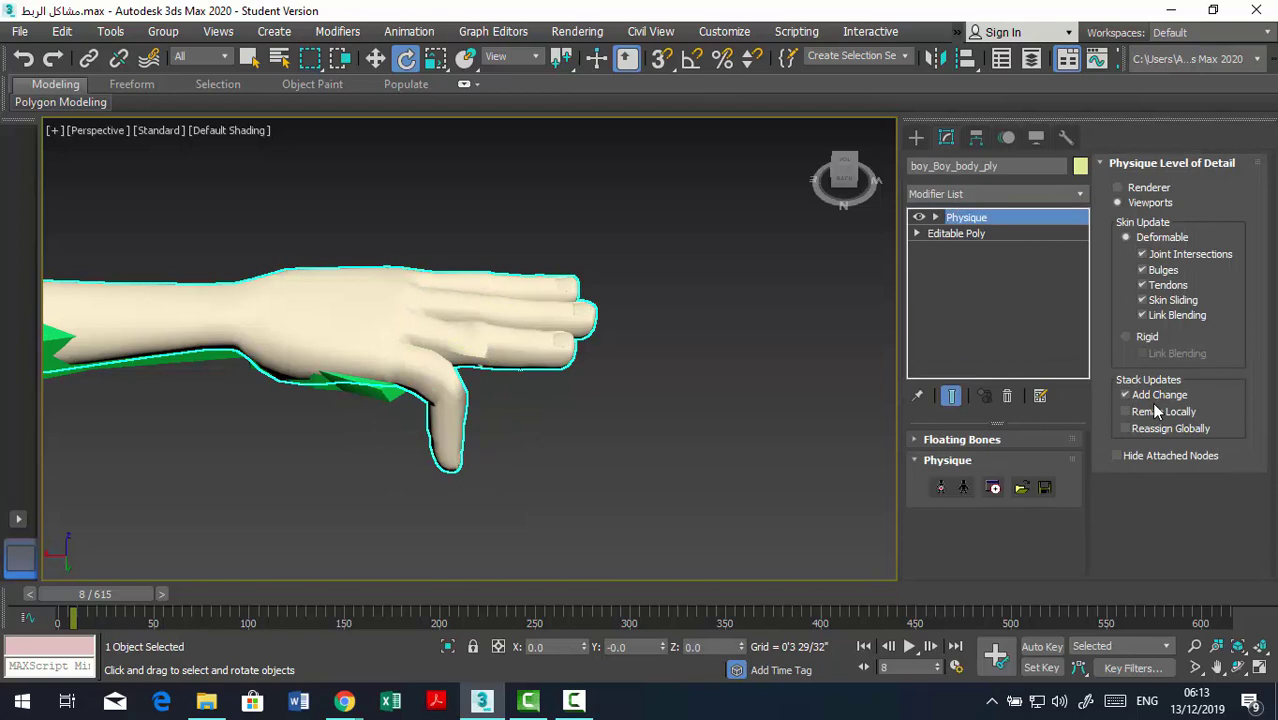
pyautogui.hotkey('shift', 'z')
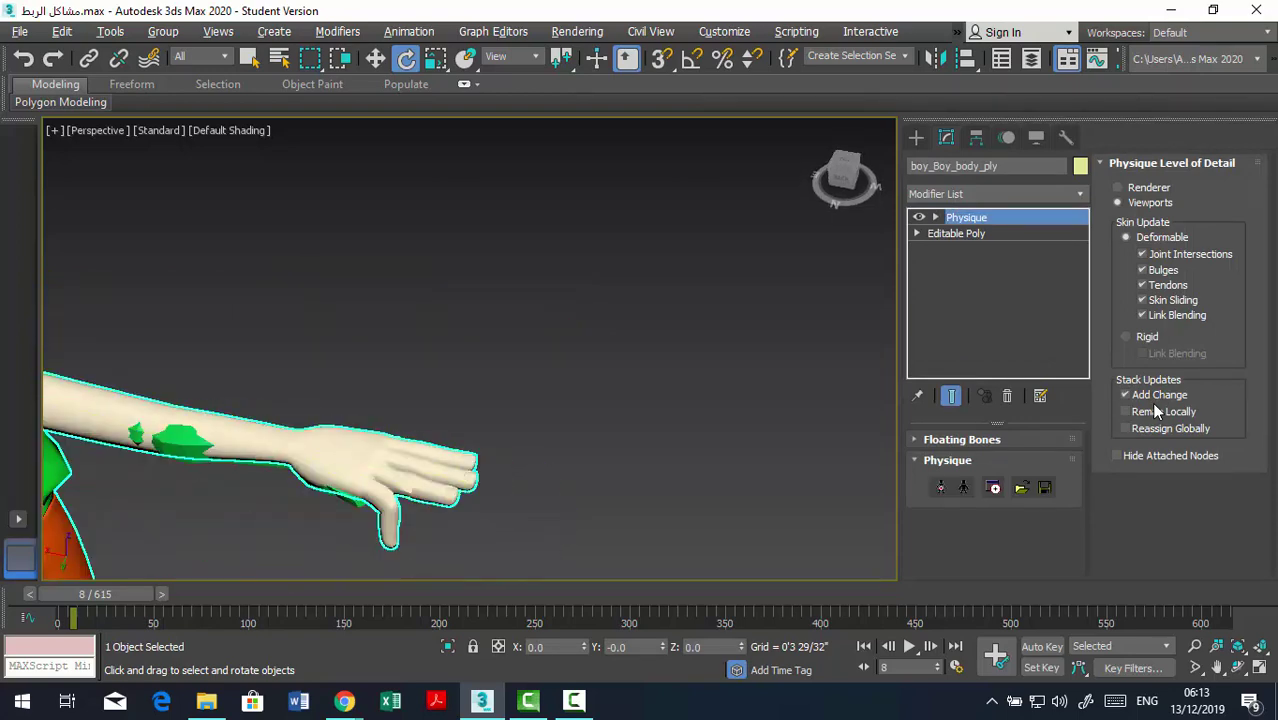
pyautogui.hotkey('ctrl', 'z')
pyautogui.hotkey('ctrl', 'y')
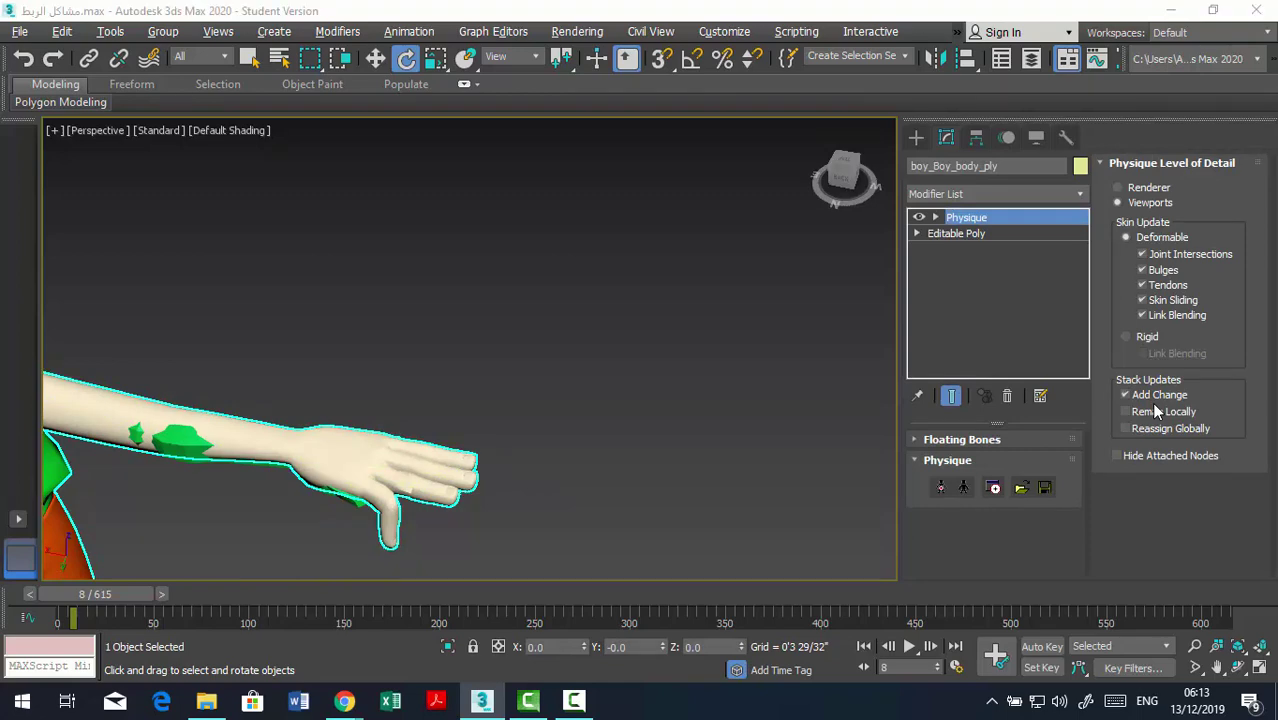
pyautogui.press('z')
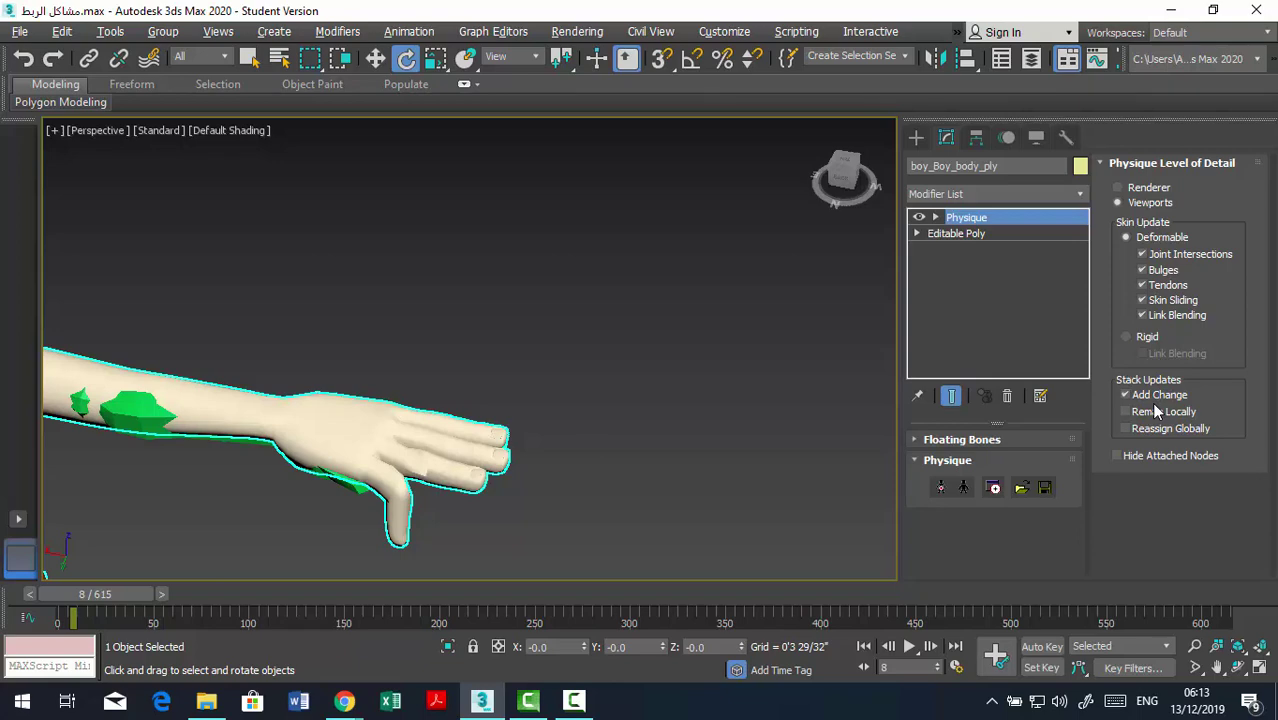
pyautogui.press('F3')
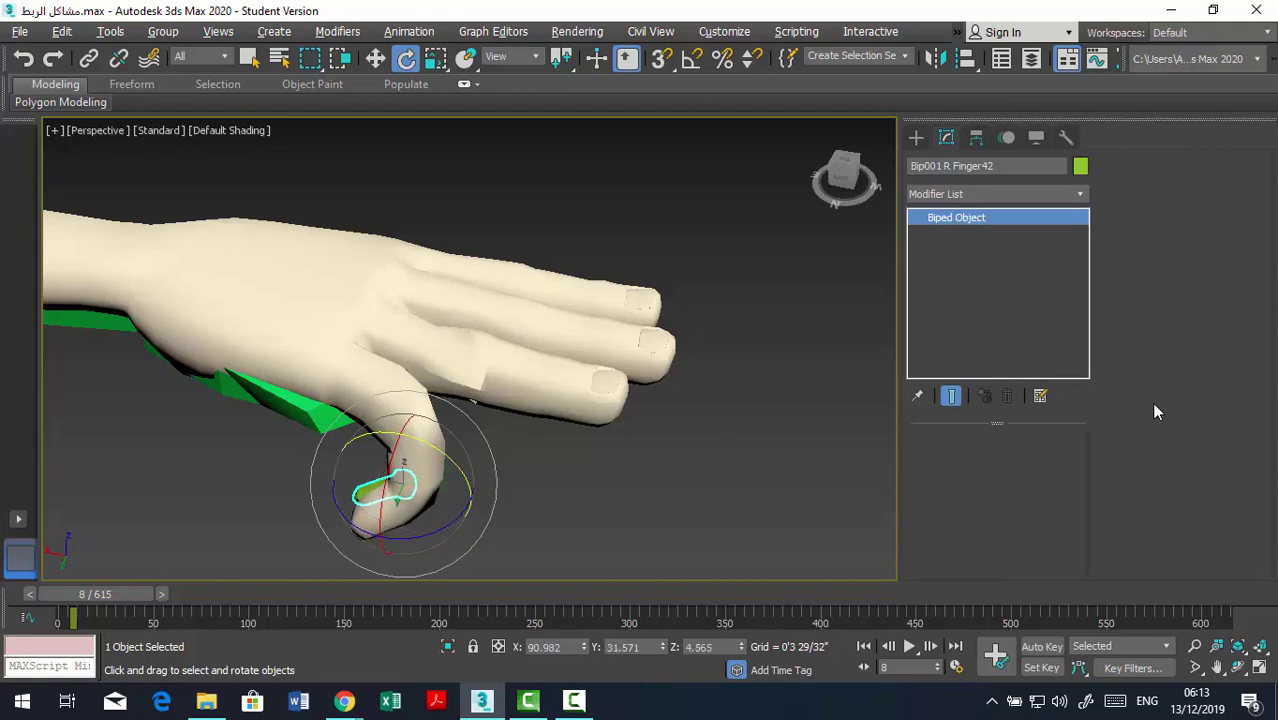
pyautogui.hotkey('ctrl', 'd')
# Review the whole character and its hands from several angles, then reselect the body mesh.
pyautogui.press('z')
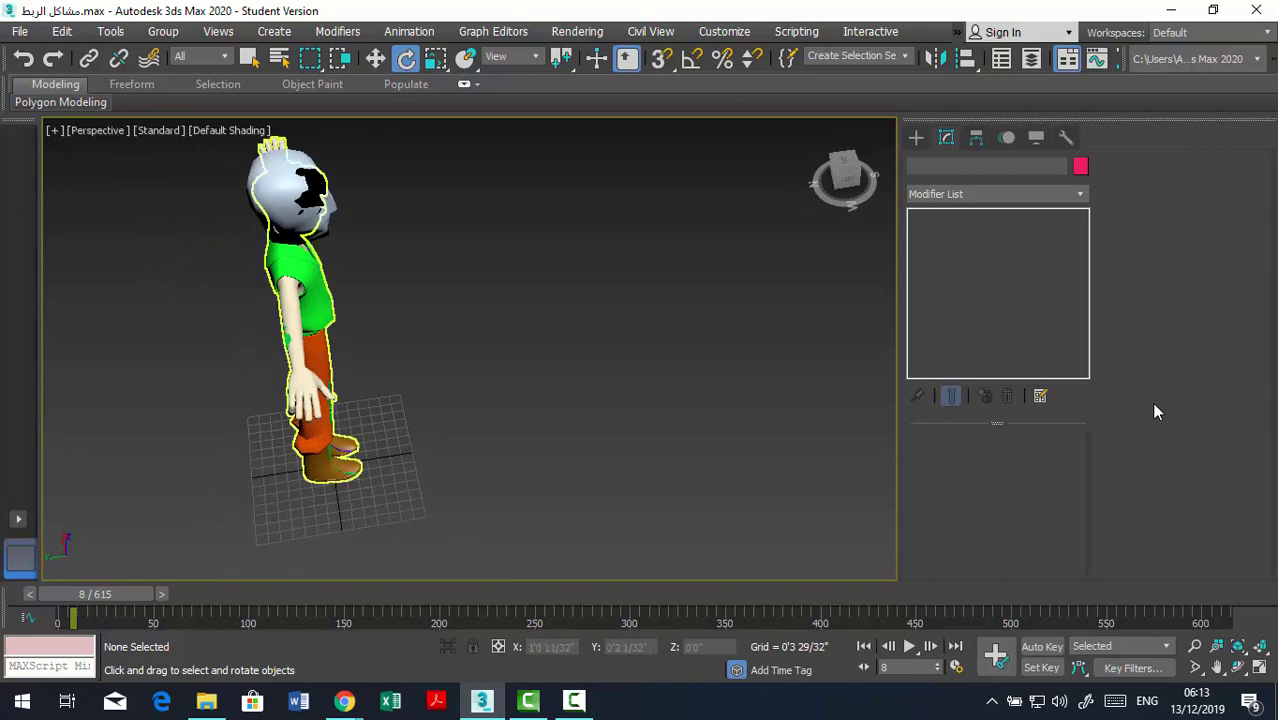
pyautogui.hotkey('shift', 'z')
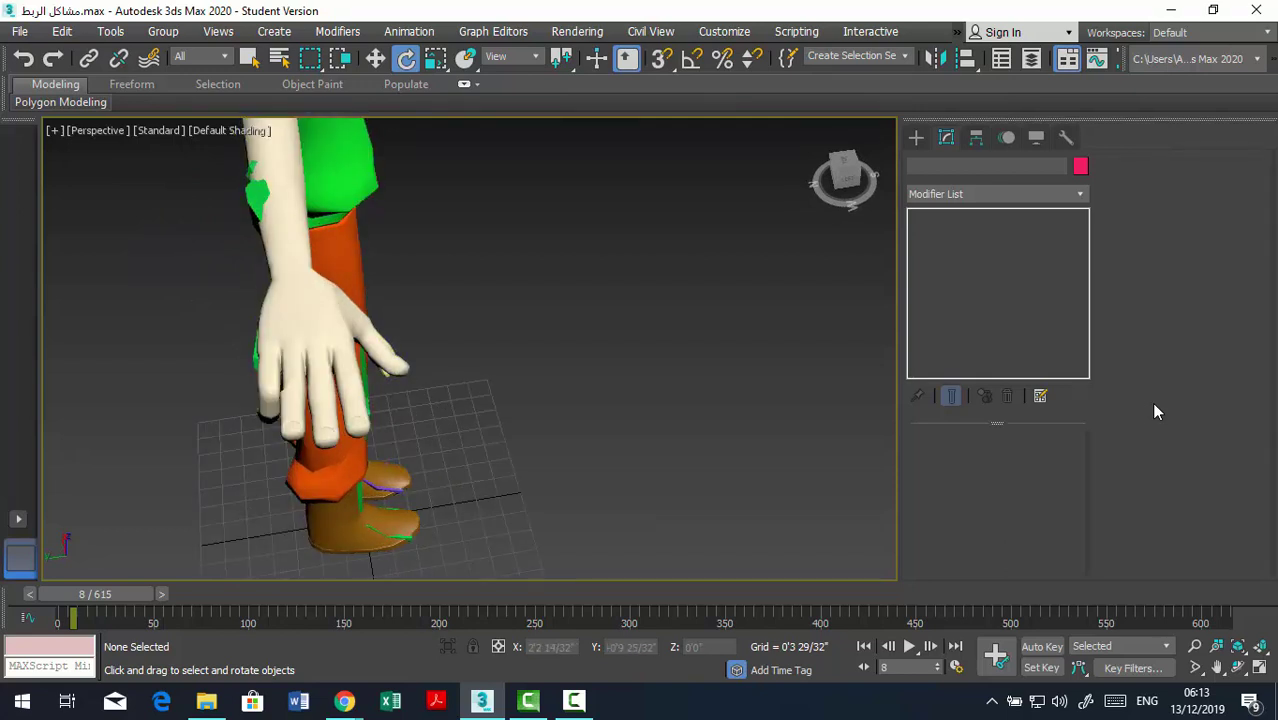
pyautogui.hotkey('shift', 'z')
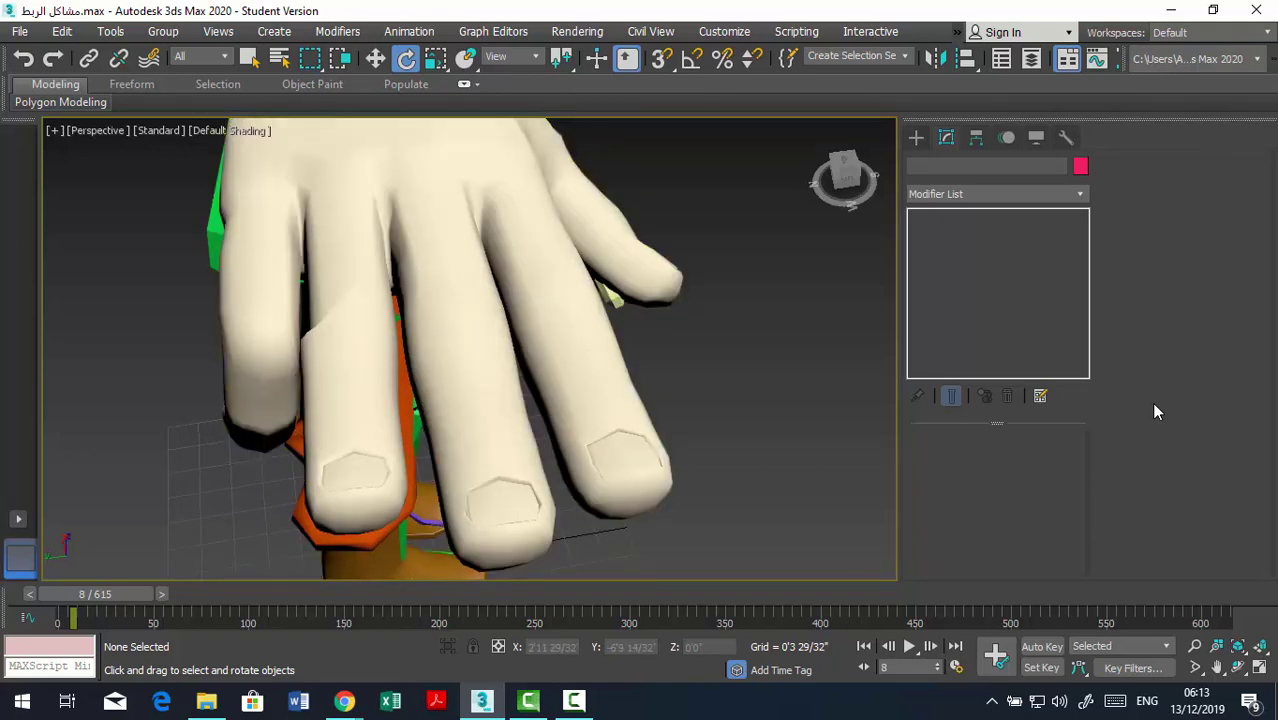
pyautogui.hotkey('shift', 'z')
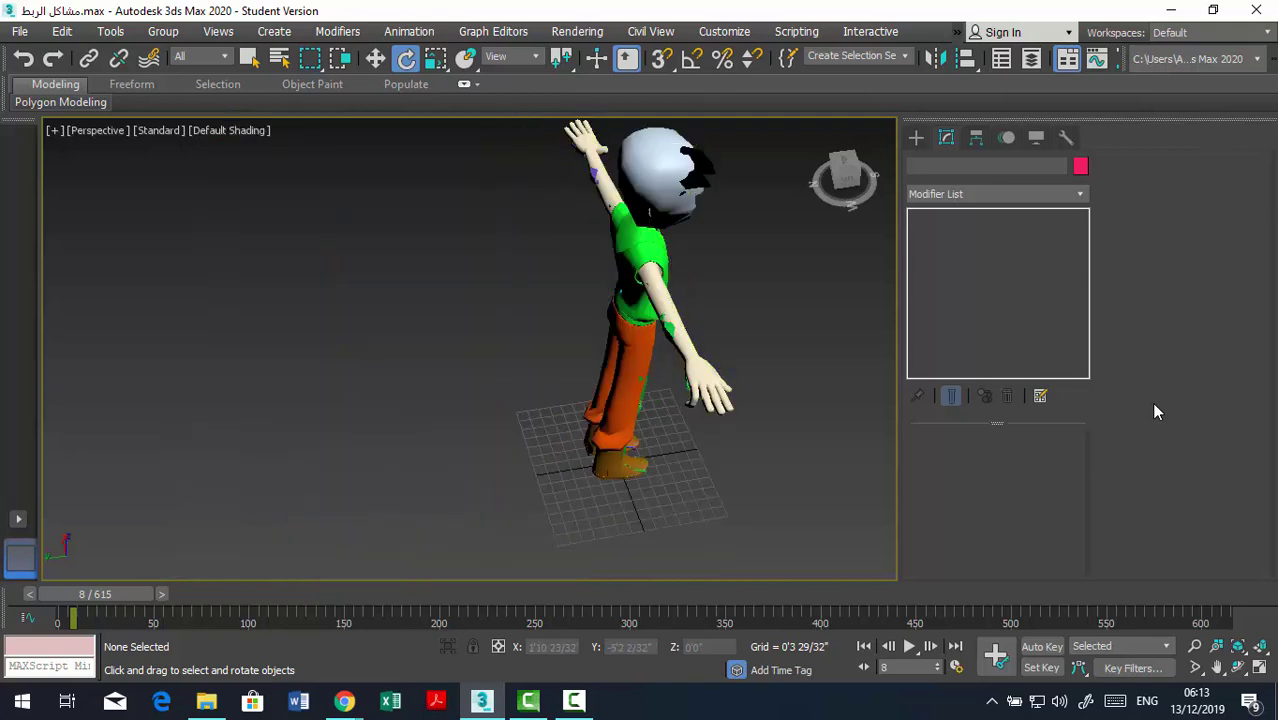
pyautogui.hotkey('shift', 'z')
pyautogui.hotkey('shift', 'z')
pyautogui.hotkey('shift', 'z')
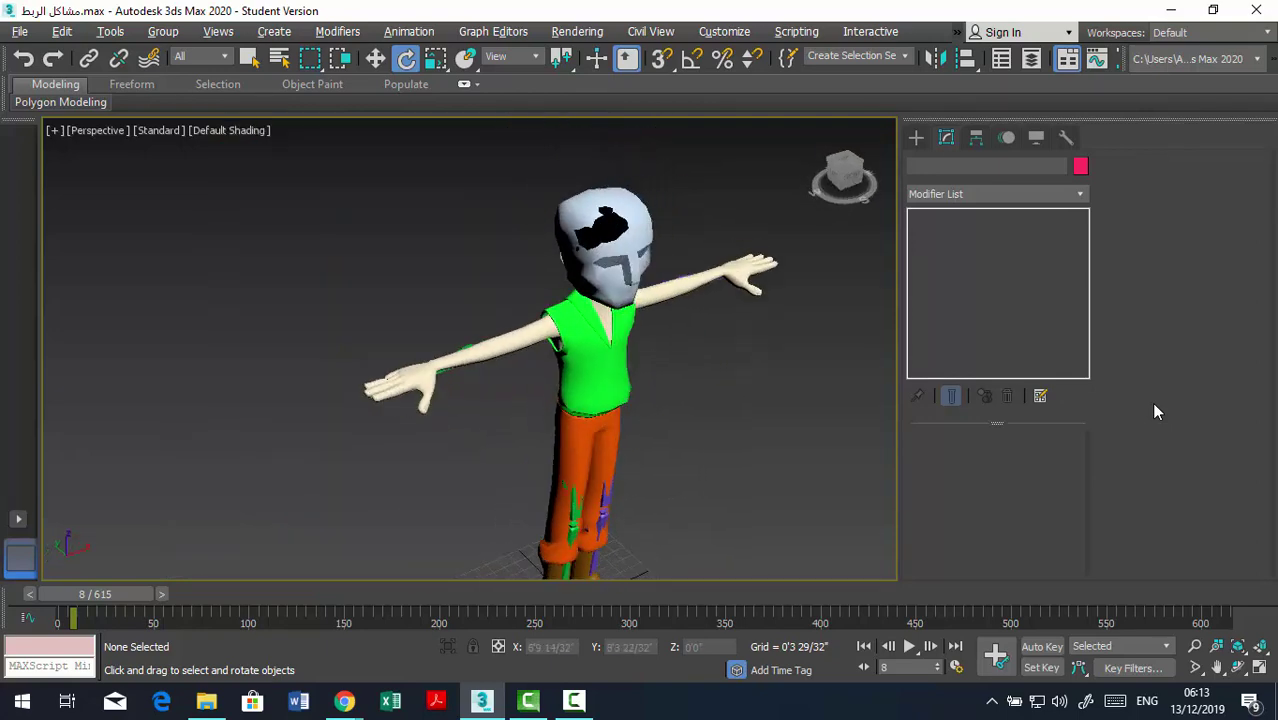
pyautogui.hotkey('shift', 'z')
pyautogui.hotkey('shift', 'z')
pyautogui.hotkey('shift', 'z')
pyautogui.hotkey('shift', 'z')
pyautogui.hotkey('shift', 'z')
pyautogui.hotkey('shift', 'z')
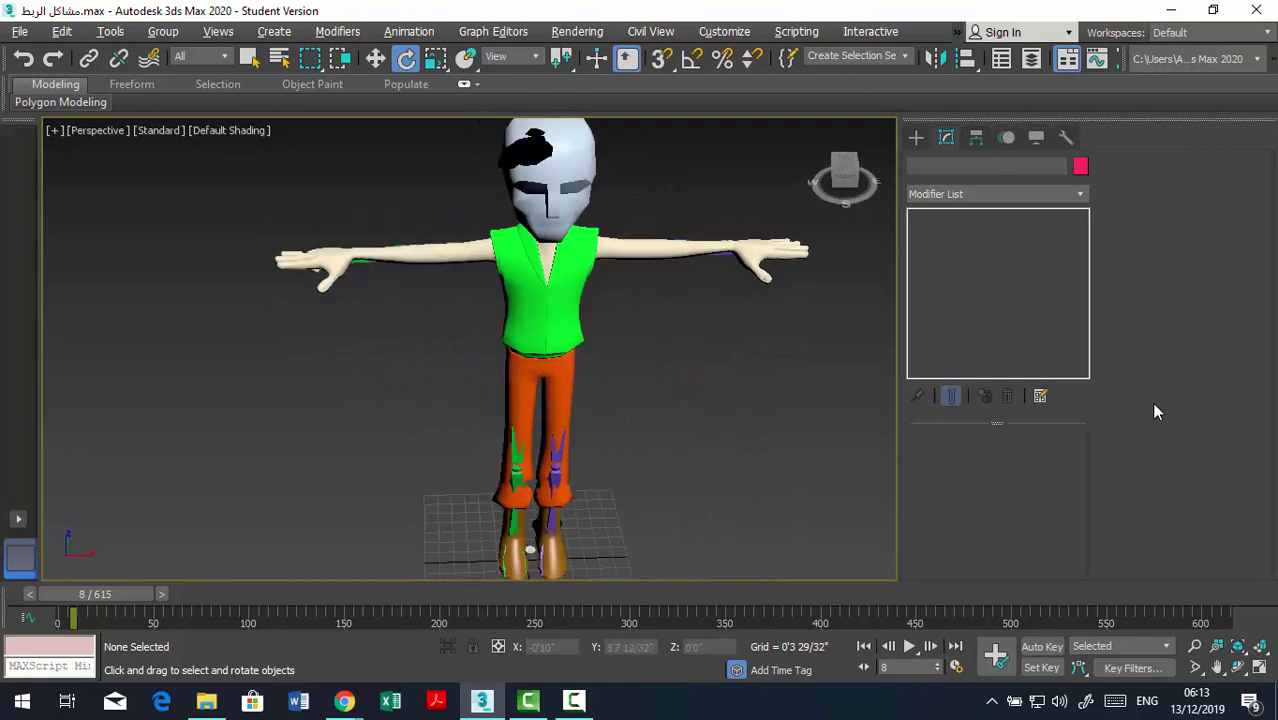
pyautogui.hotkey('shift', 'z')
pyautogui.hotkey('ctrl', 'z')
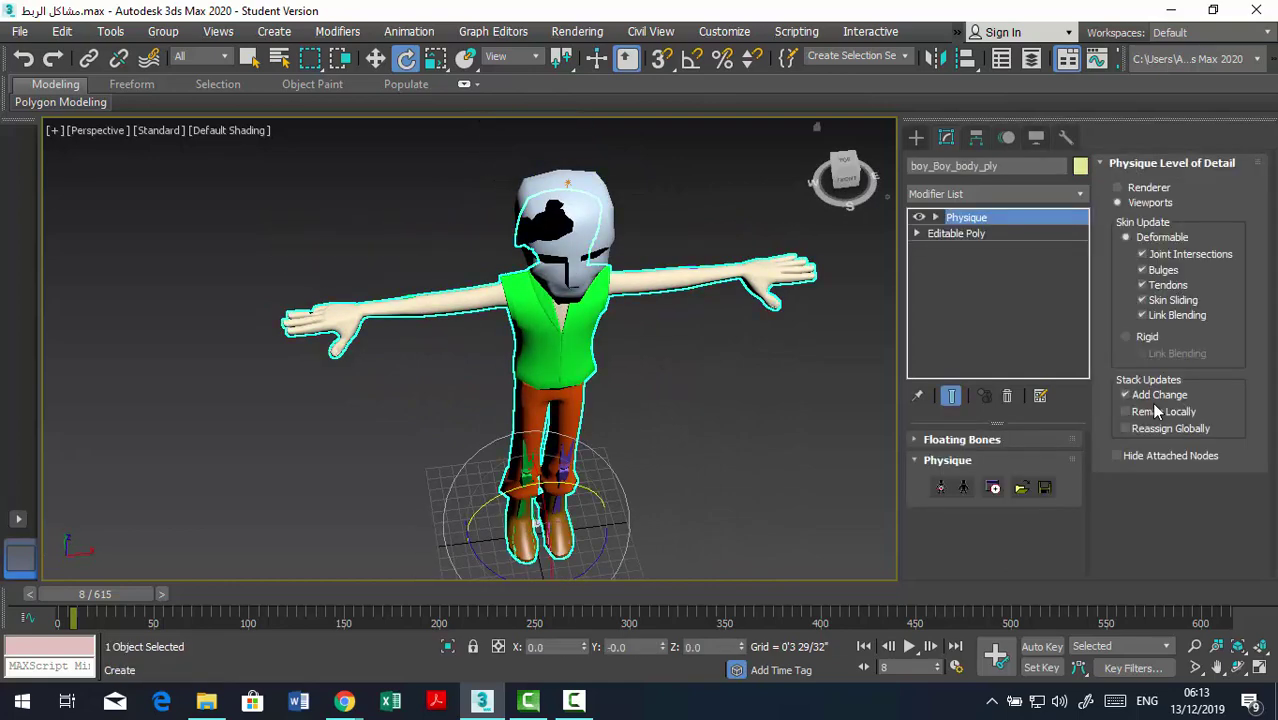
# Enter Physique Vertex sub-object editing and zoom in on the character's knees.
pyautogui.press('5')
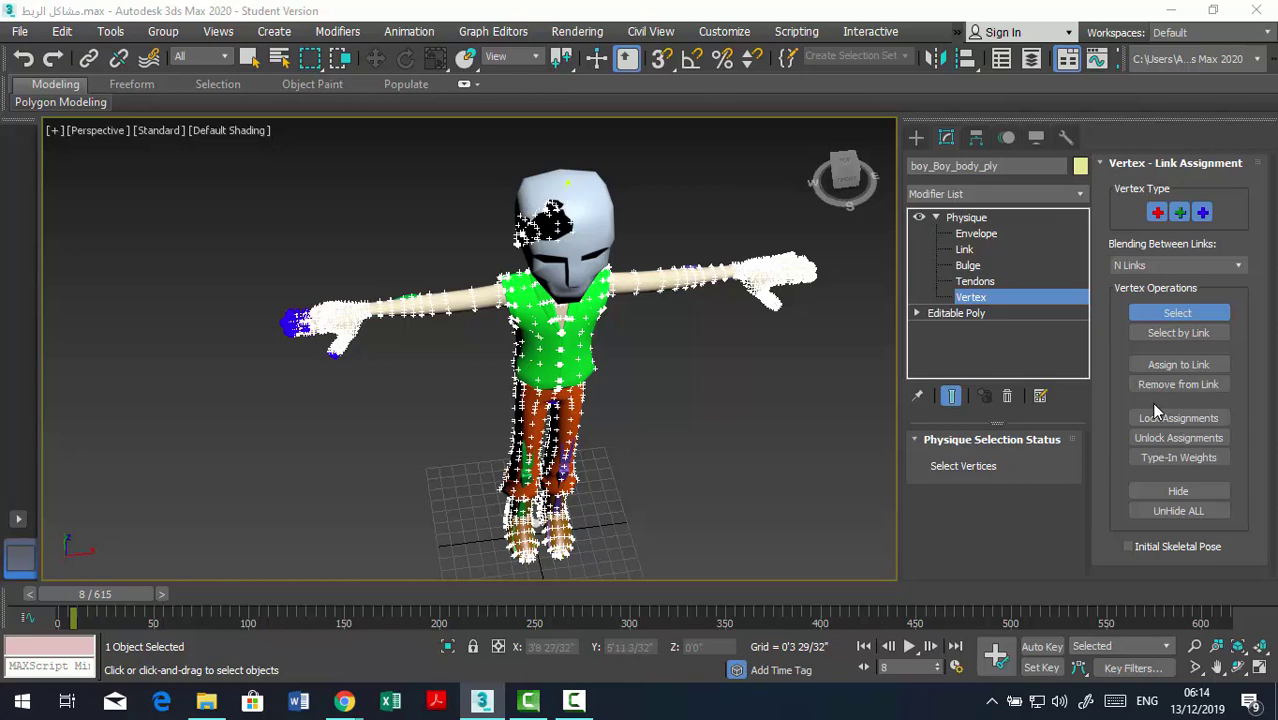
pyautogui.press('z')
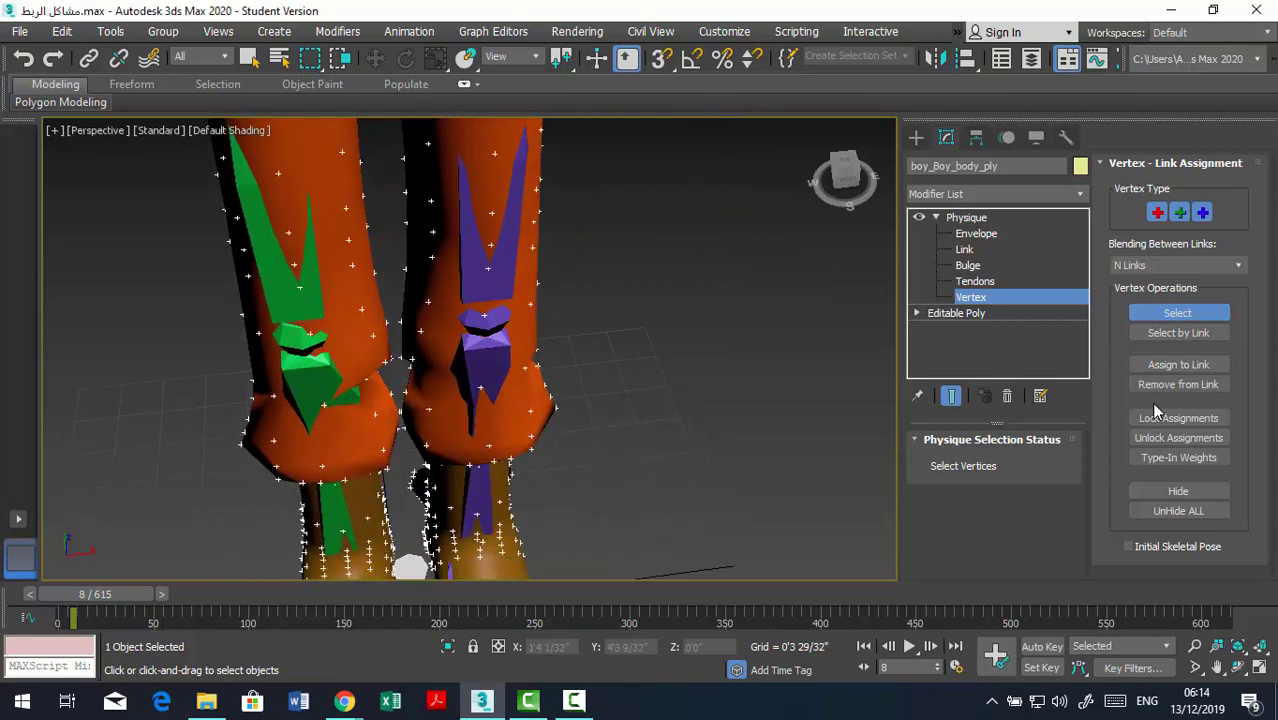